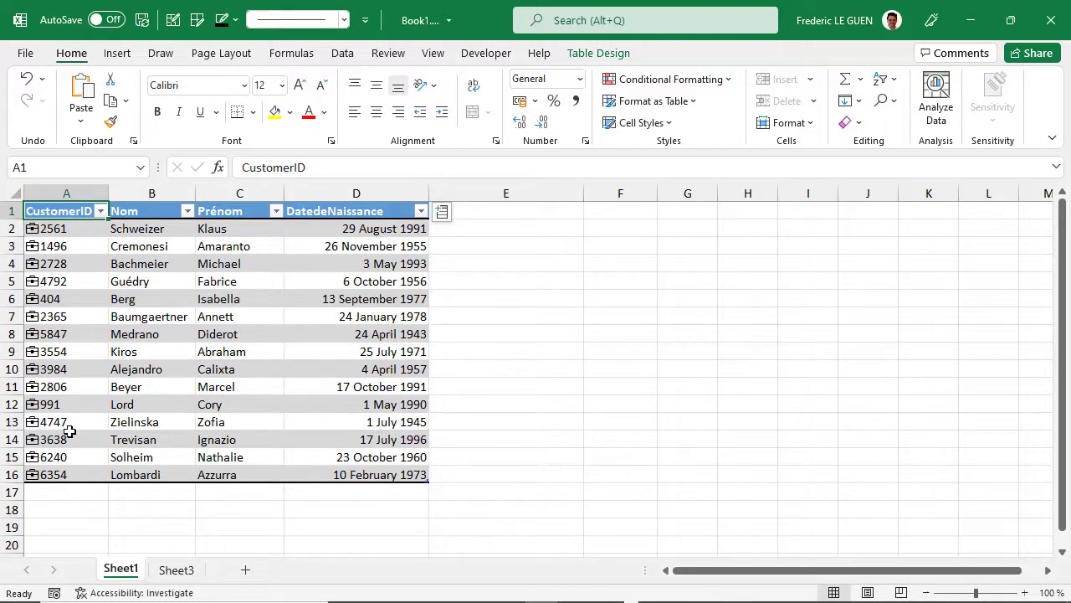
- Add the TheLastPurchasingDate and SumLastPurchase fields as new columns for all records of the CustomerID table
click(68, 202)
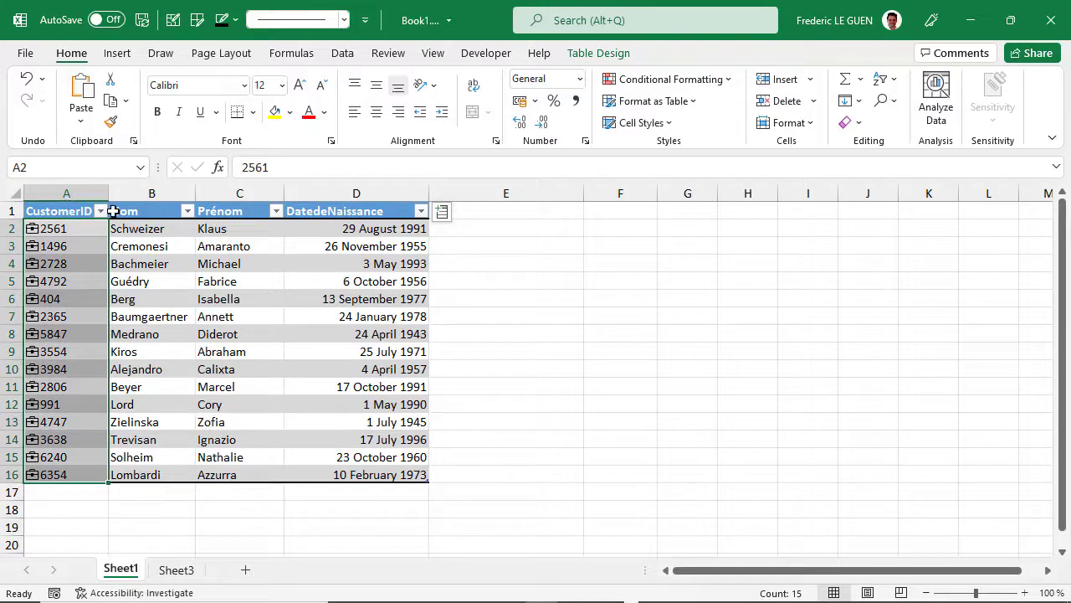
click(441, 215)
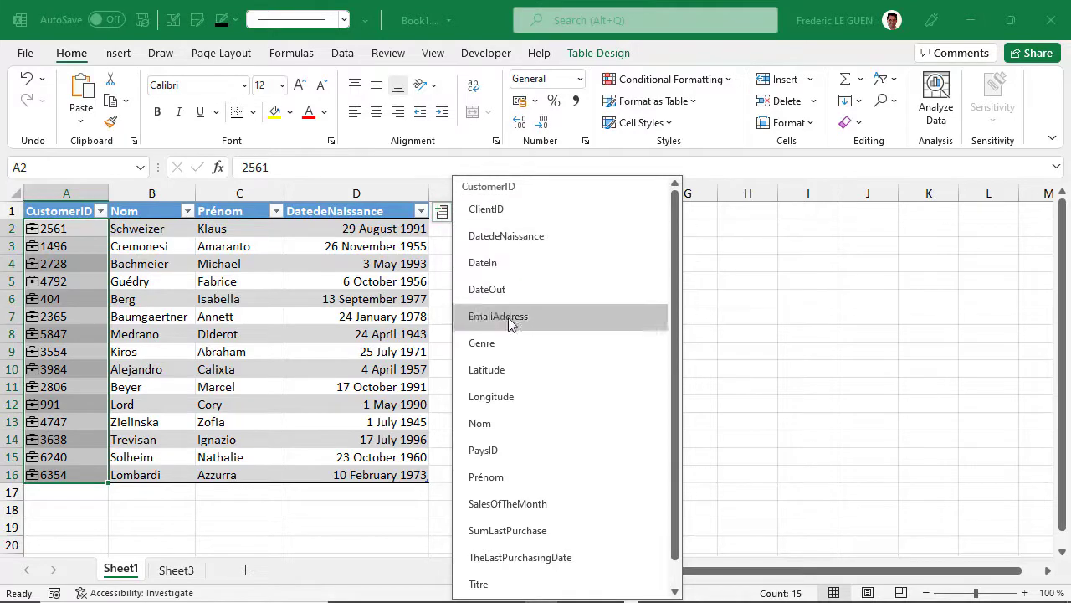
click(529, 556)
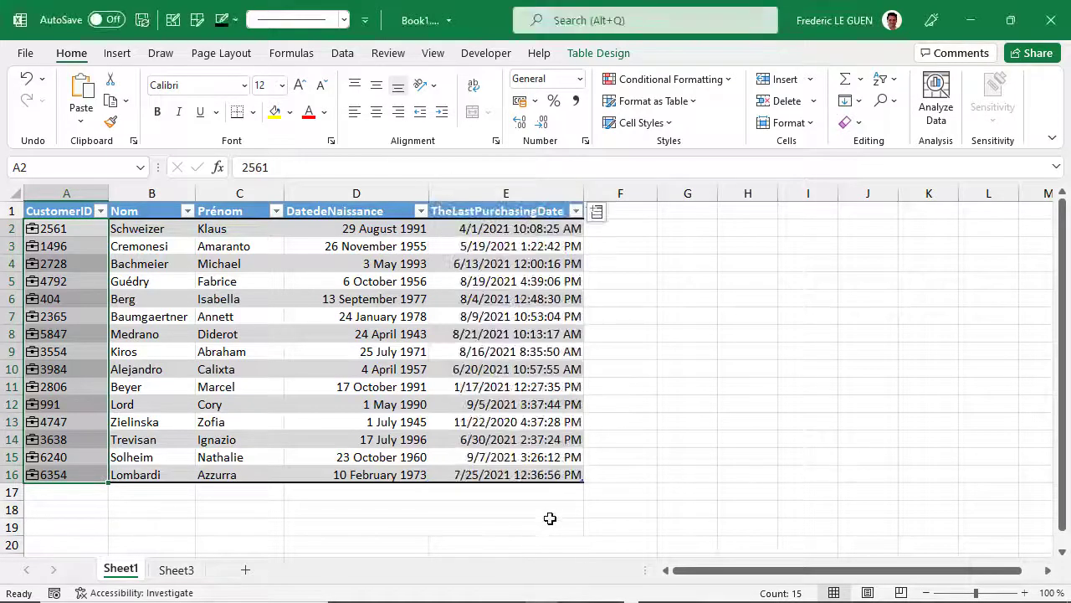
click(599, 216)
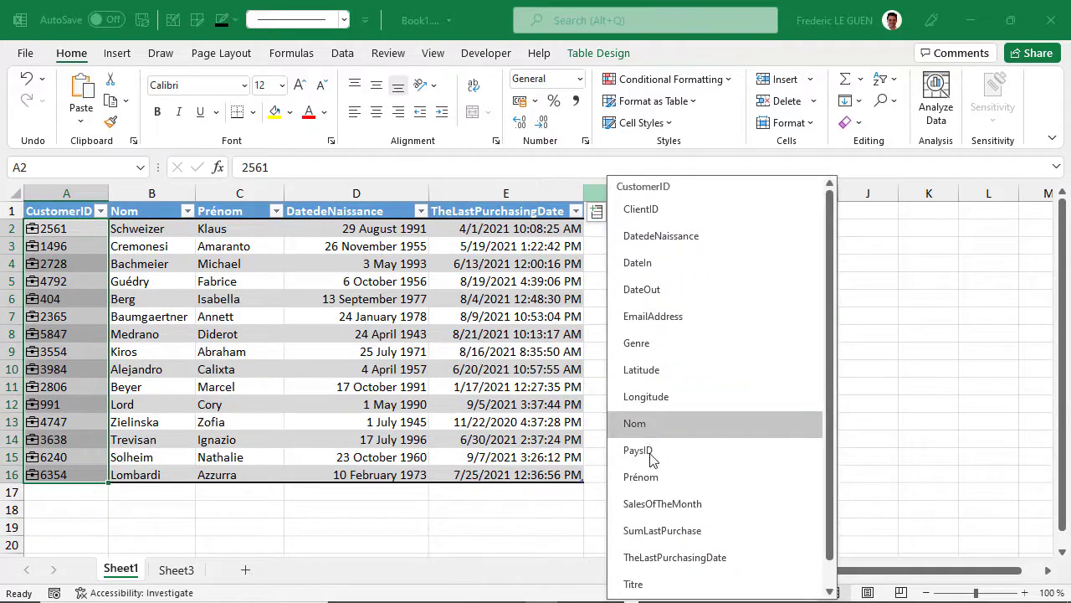
click(669, 533)
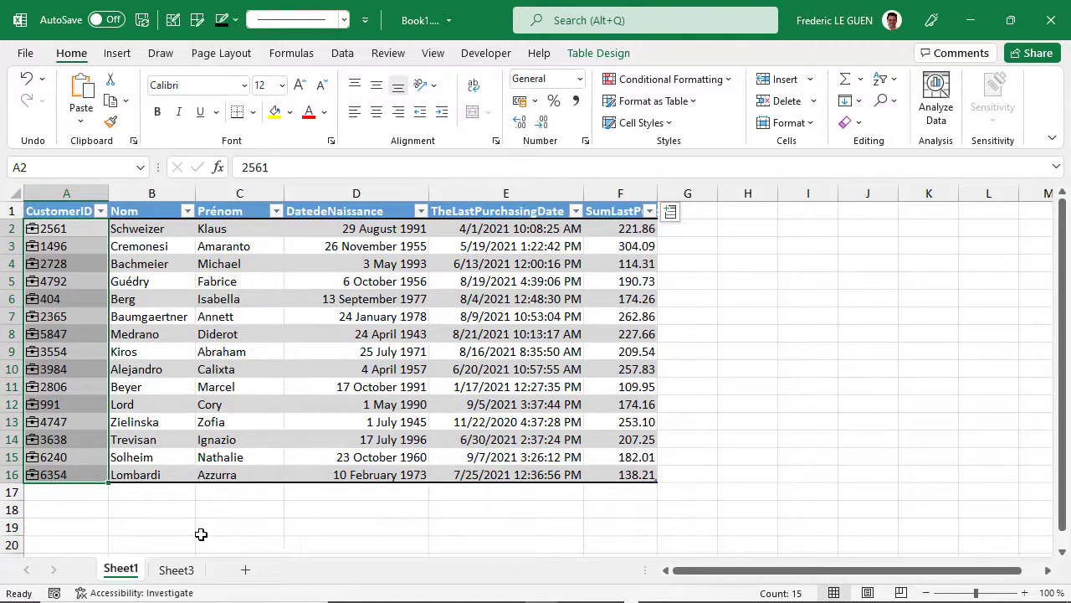
- On Sheet3, switch the Ref Product in B3 to REF-004, REF-035 and finally REF-012
click(178, 571)
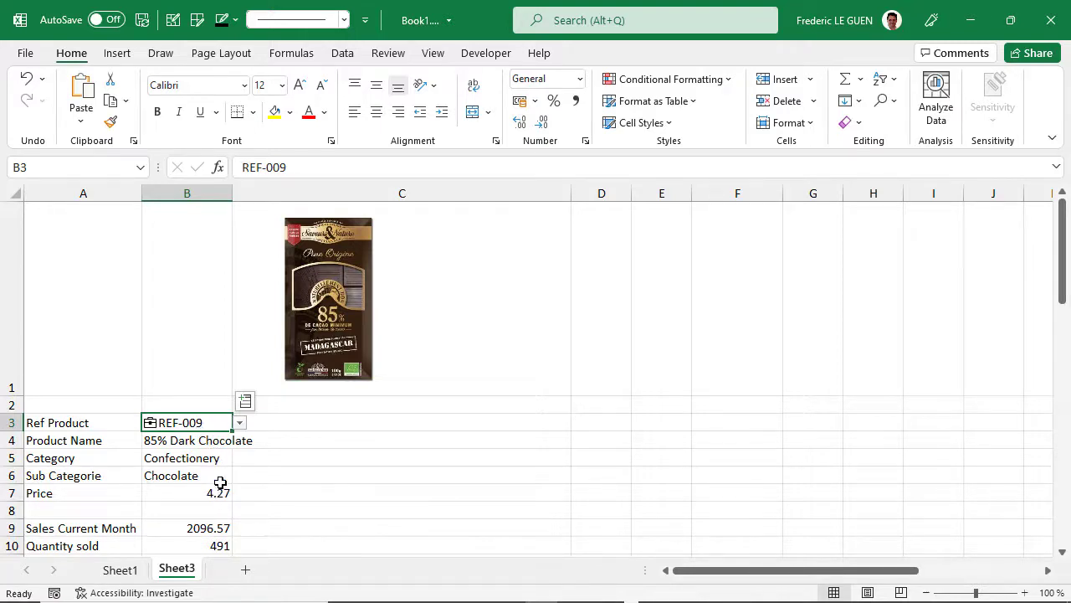
click(240, 424)
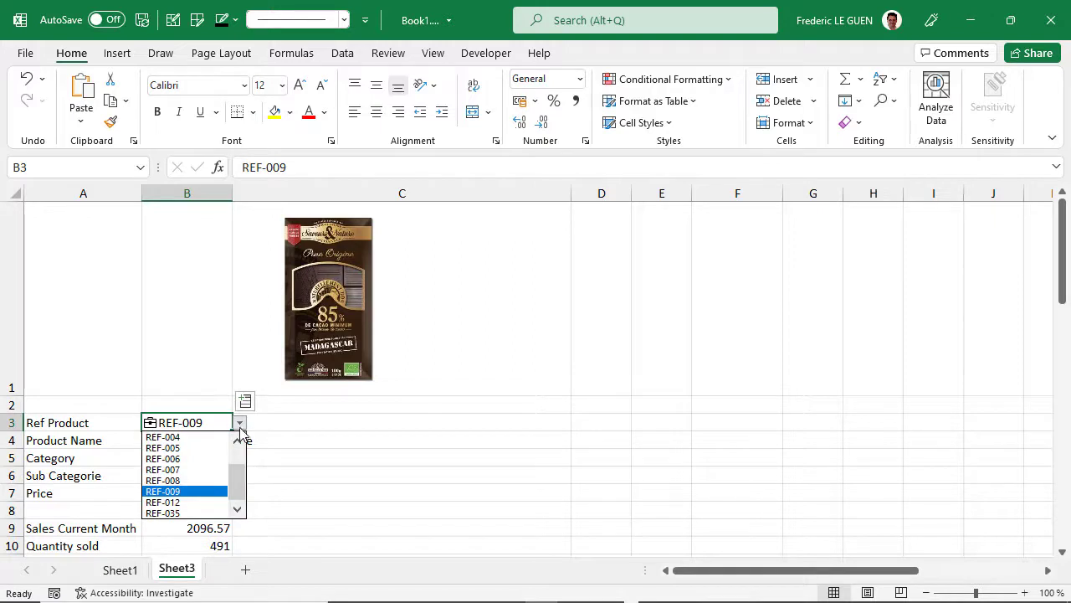
click(222, 443)
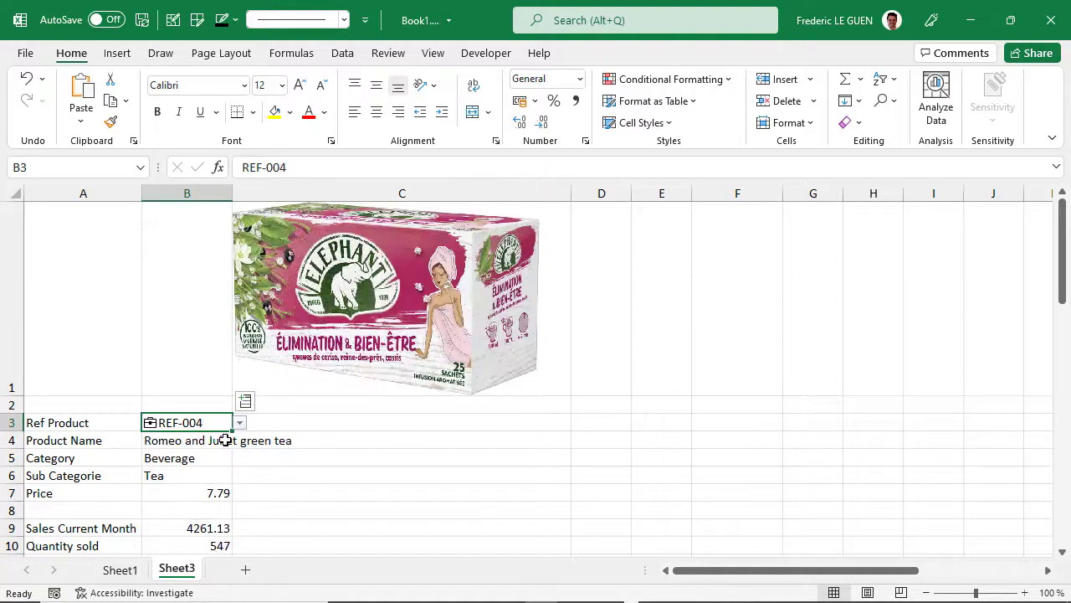
click(240, 423)
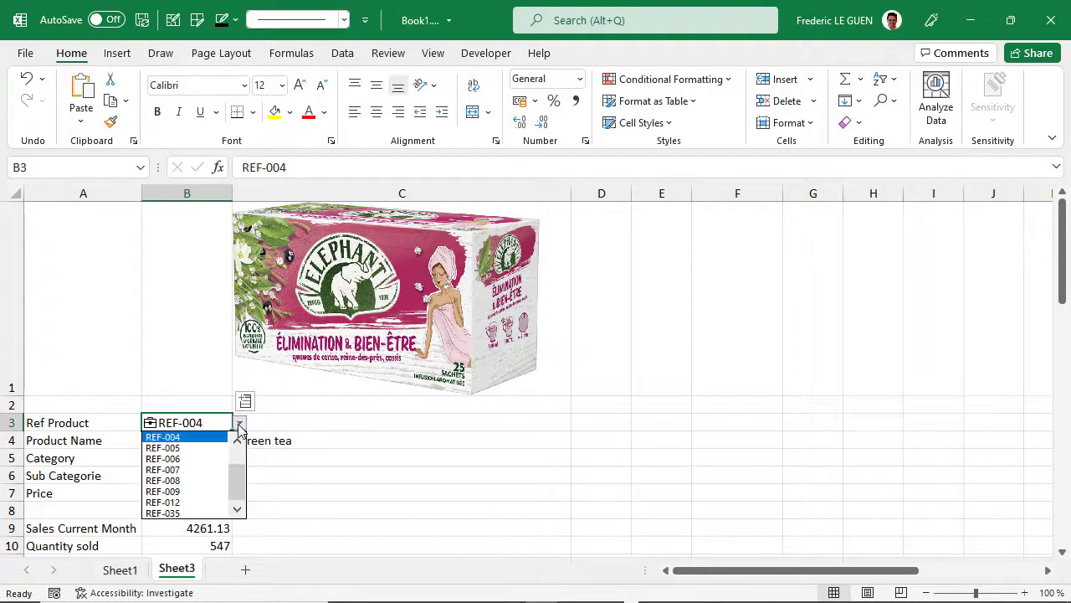
click(203, 512)
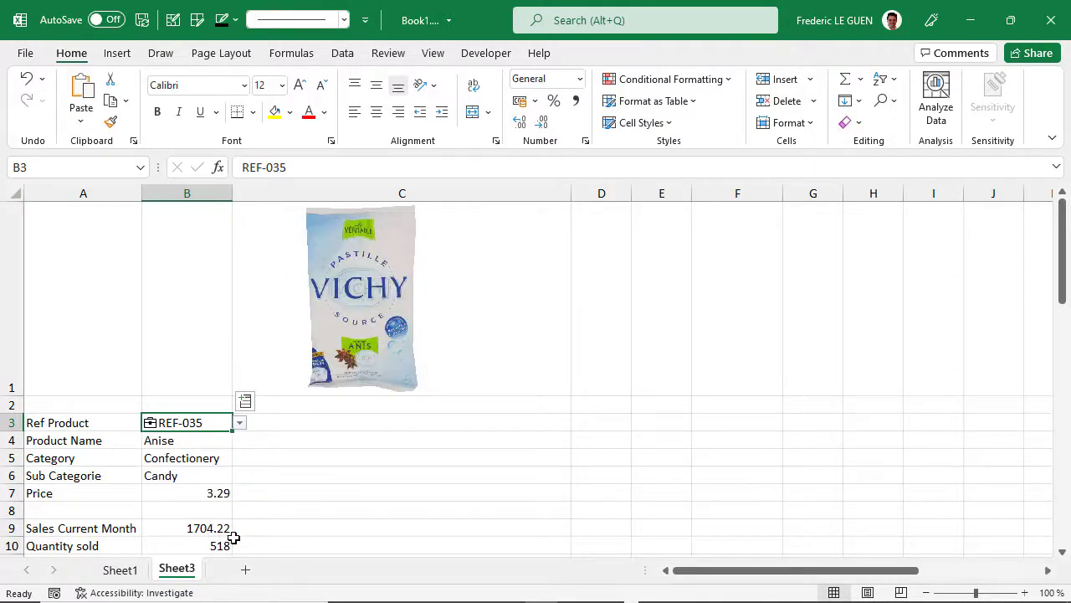
click(239, 423)
click(211, 502)
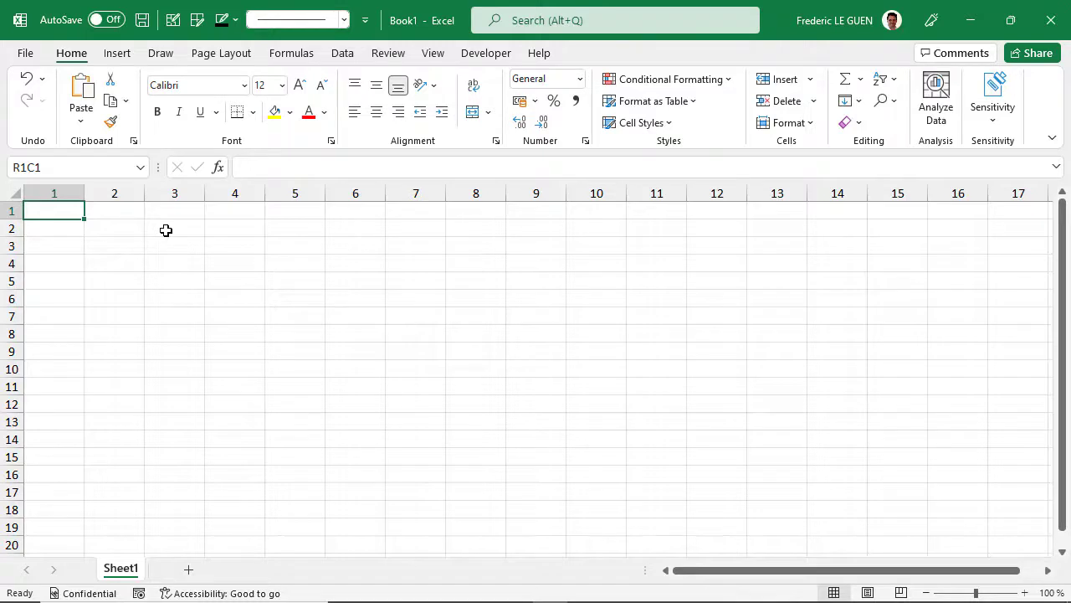
- Enter the heading Country in the first cell of the blank sheet, with Australia, France, New-Zealand and China below it
text(Country)
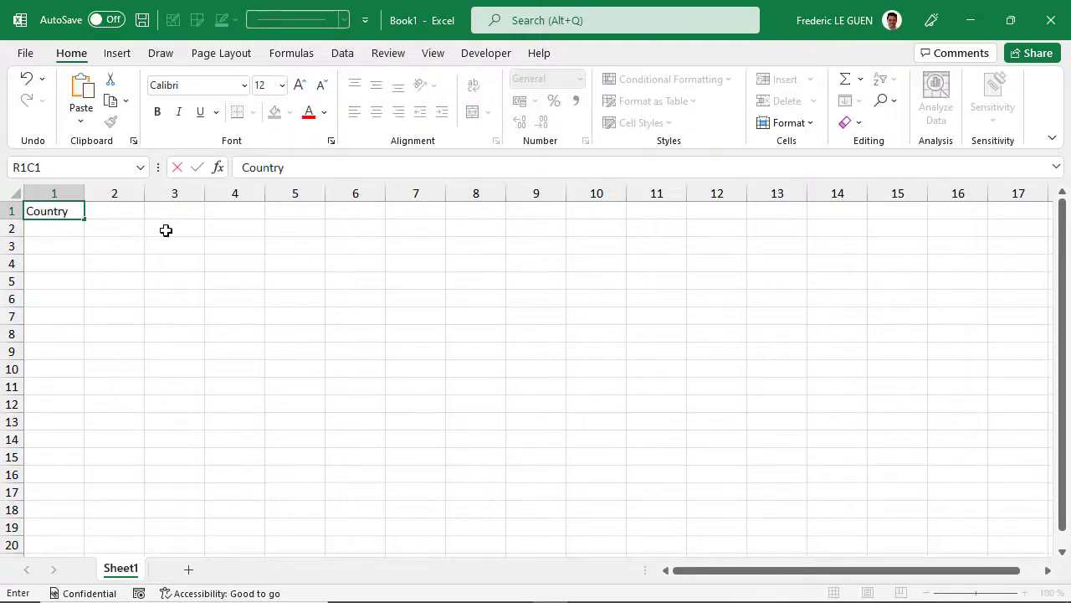
key(Return)
text(Australia)
key(Return)
text(France)
key(Return)
text(New-)
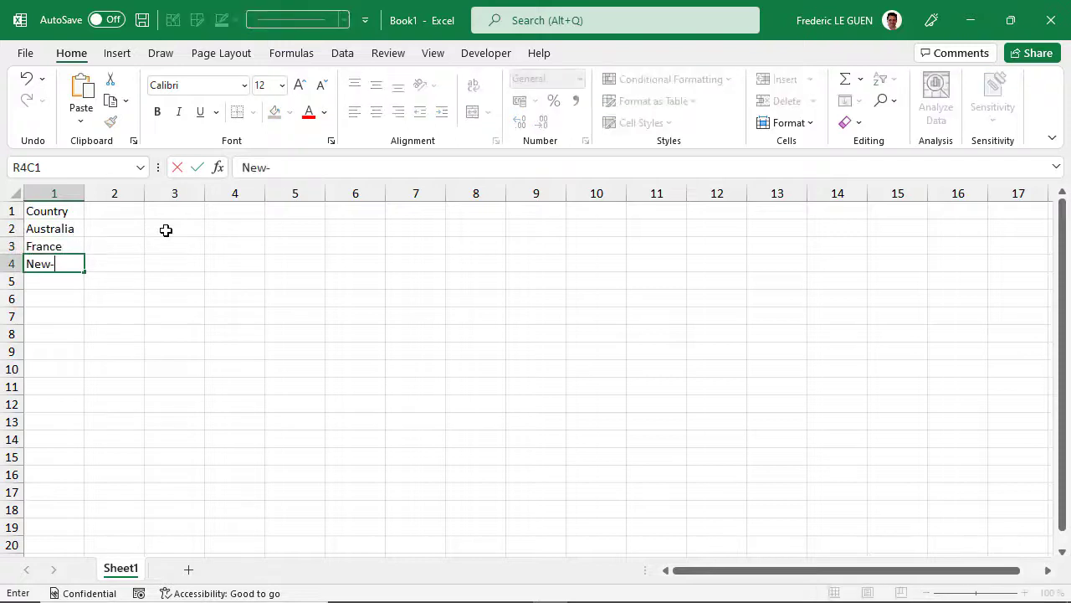
text(Zealand)
key(Return)
text(China)
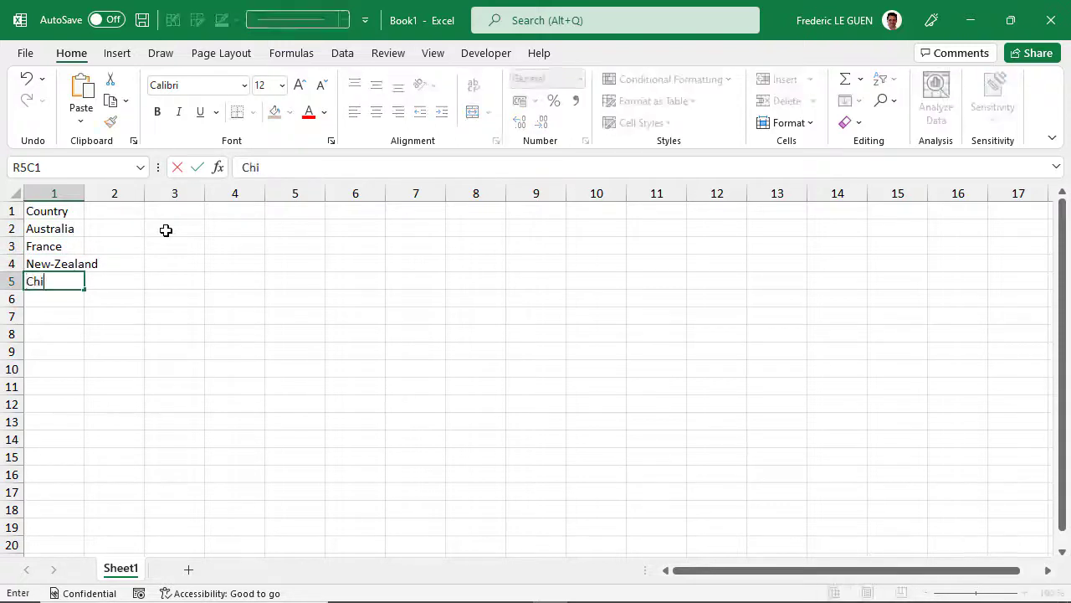
key(Return)
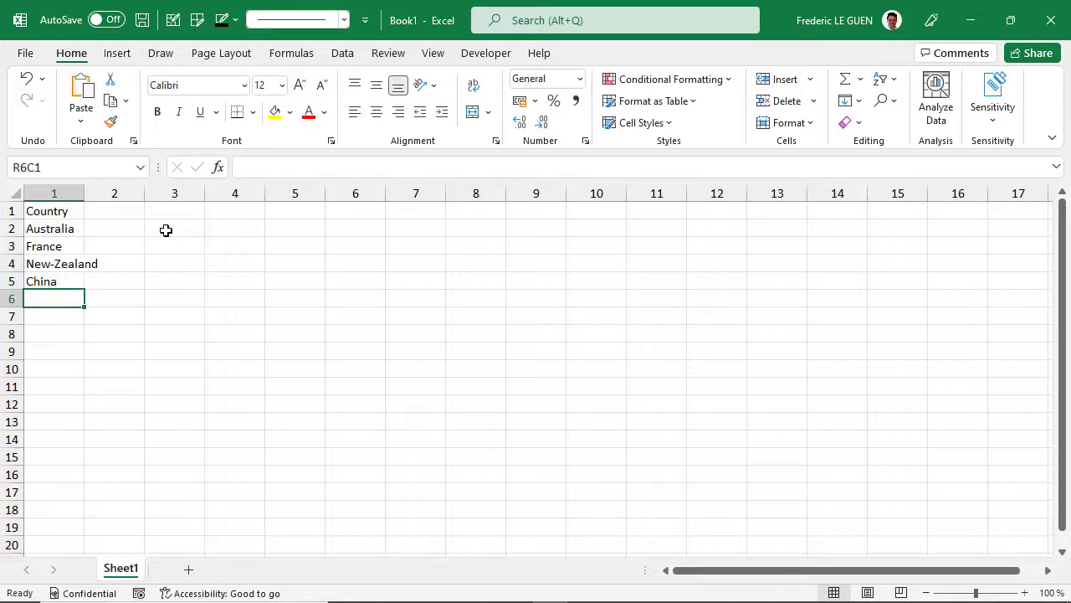
- Continue the country list in rows 6 to 8 with Italie, Espagne and Japon
text(Italie)
key(Return)
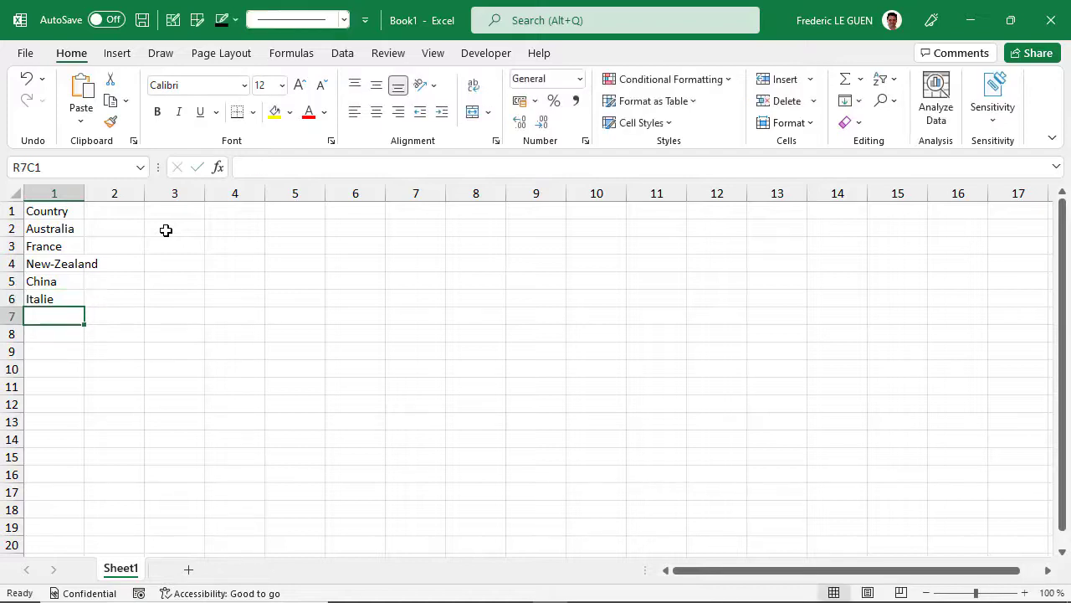
text(Espagne)
key(Return)
text(Japon)
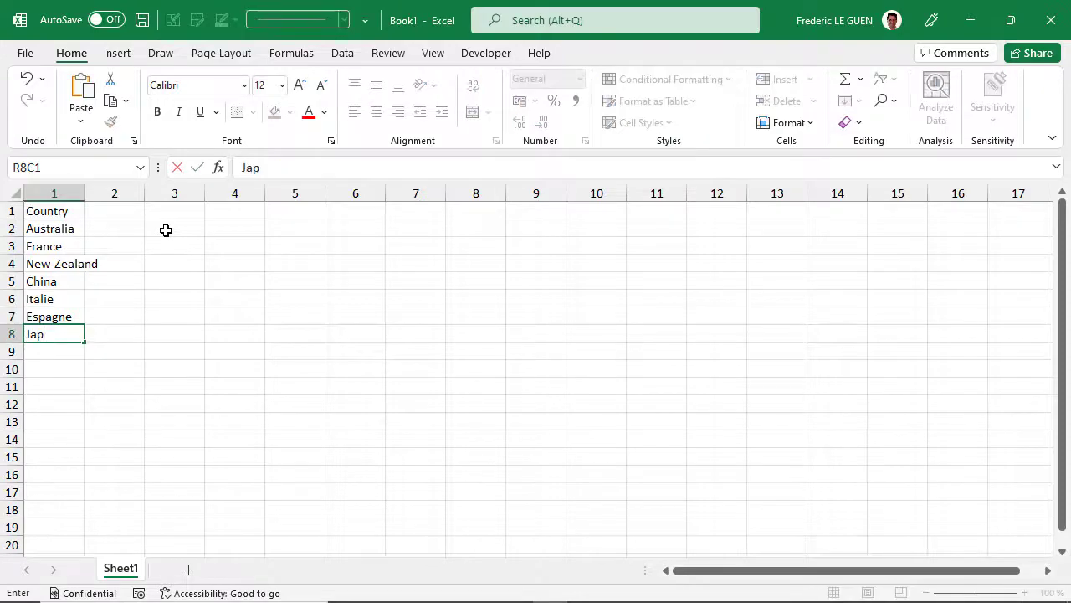
key(Return)
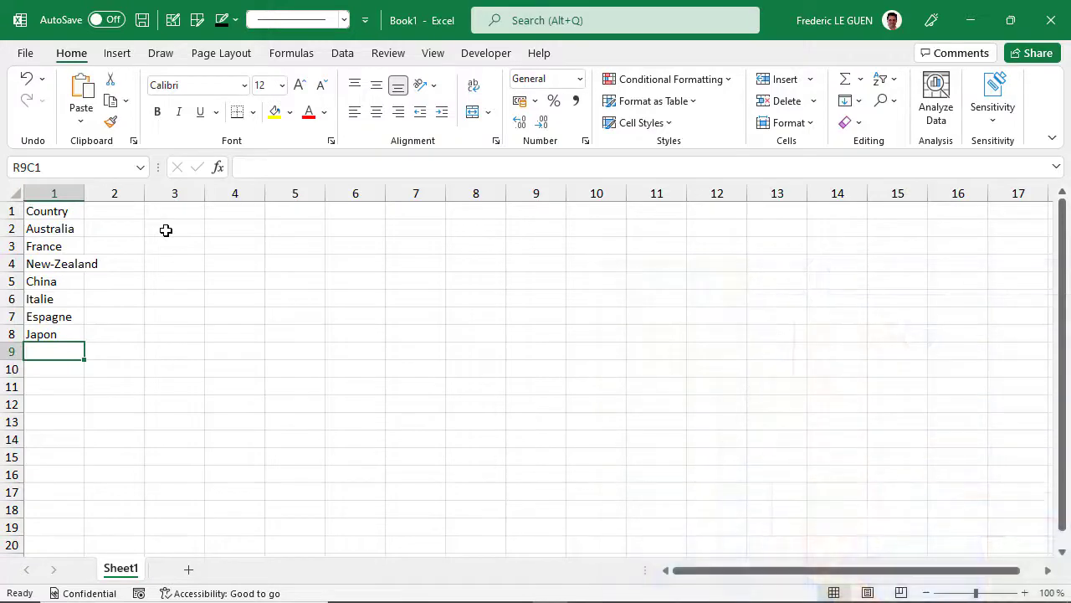
- Convert the country names in rows 2 to 8 to the Geography data type
drag(70, 230, 77, 337)
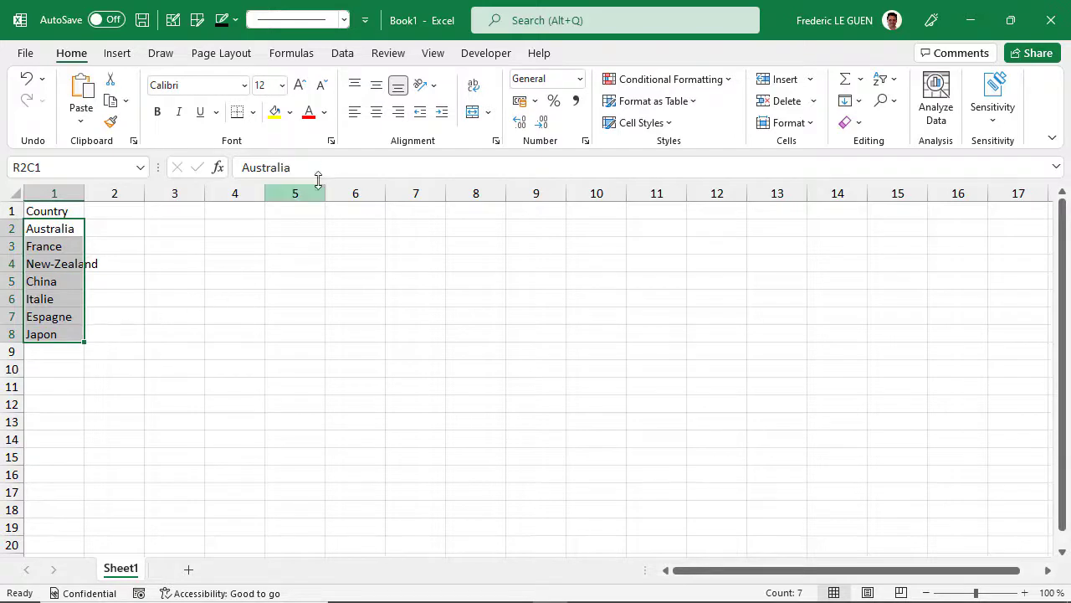
click(351, 57)
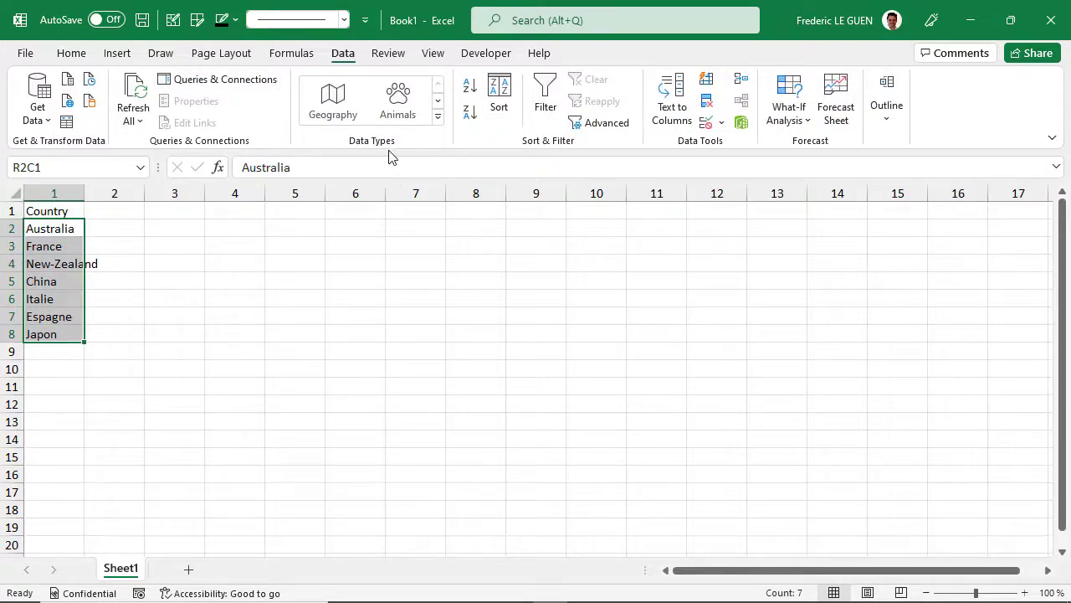
click(437, 117)
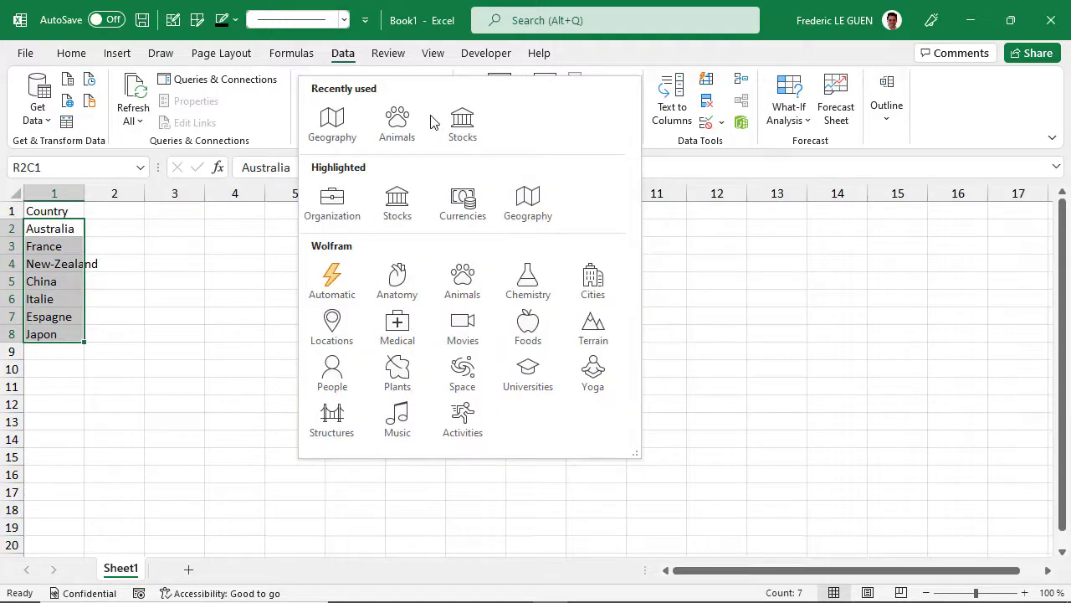
click(338, 137)
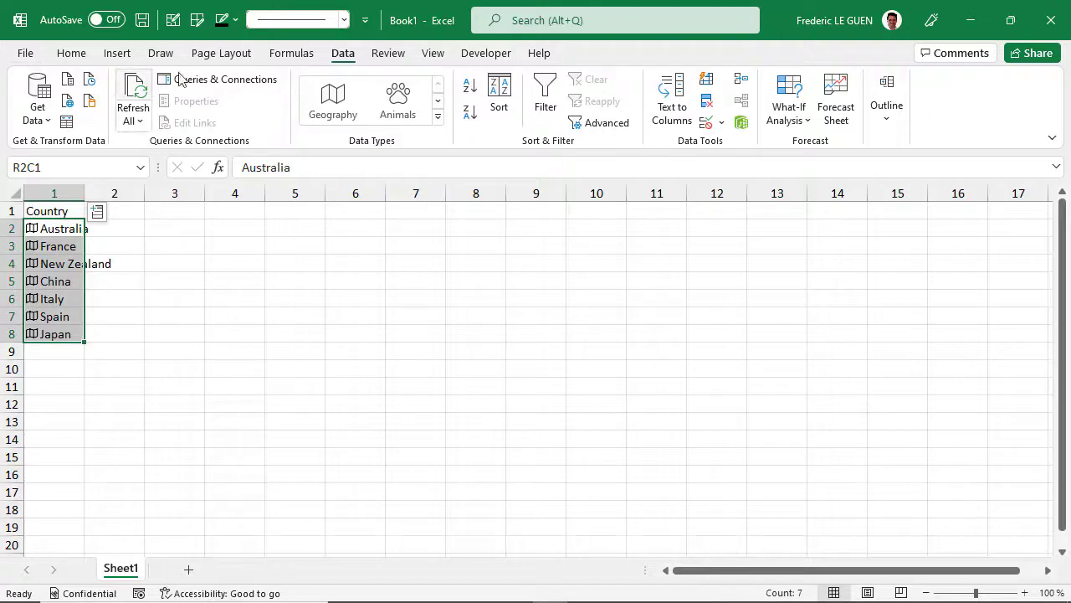
- Examine the Office display and authoring languages in the program's language options, and close them without saving changes
click(25, 52)
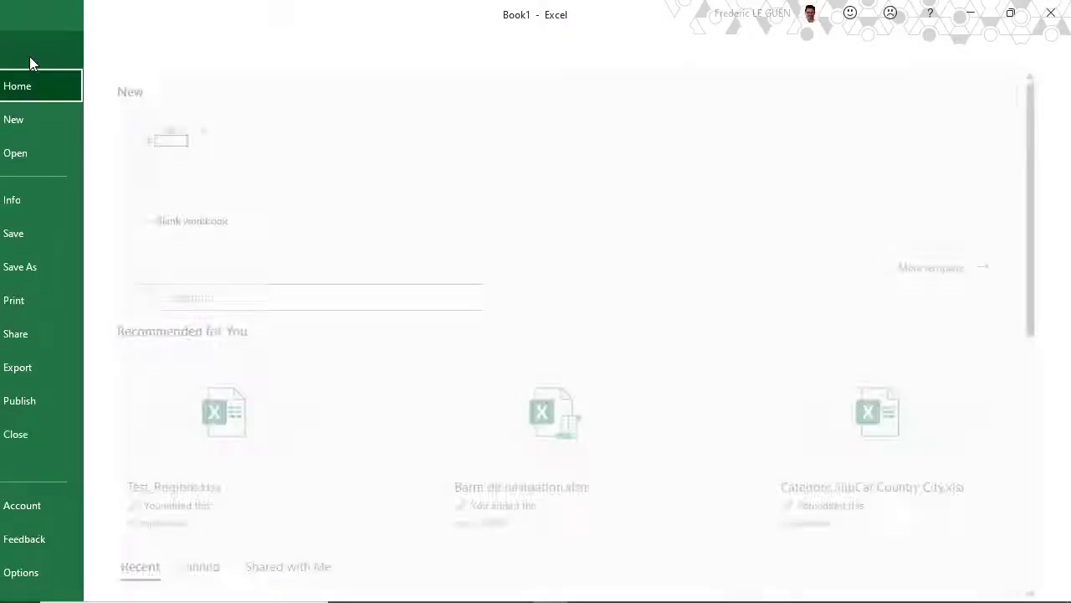
click(55, 573)
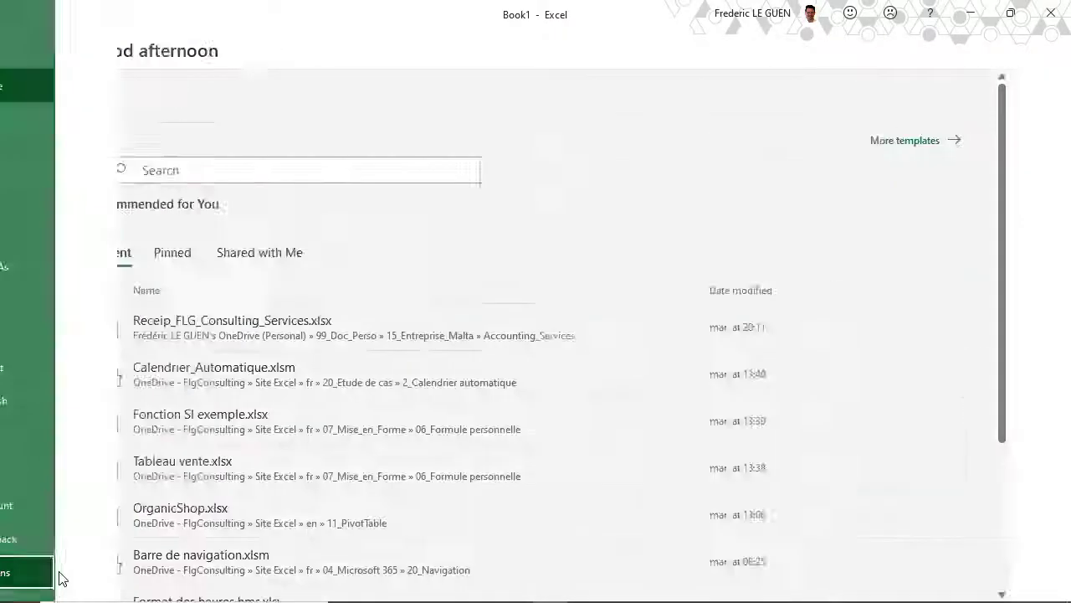
click(231, 172)
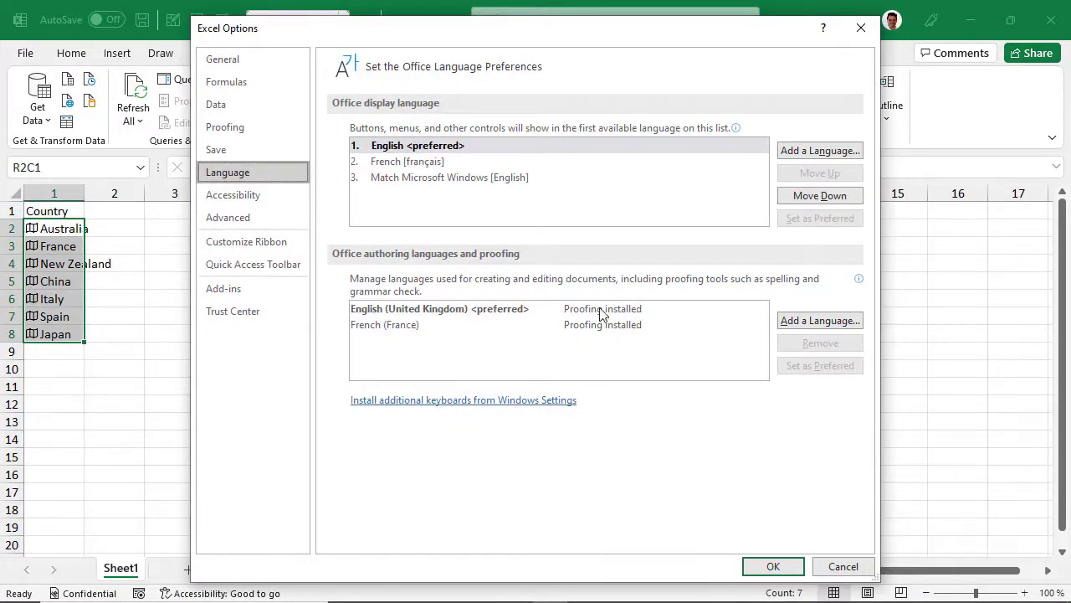
click(375, 326)
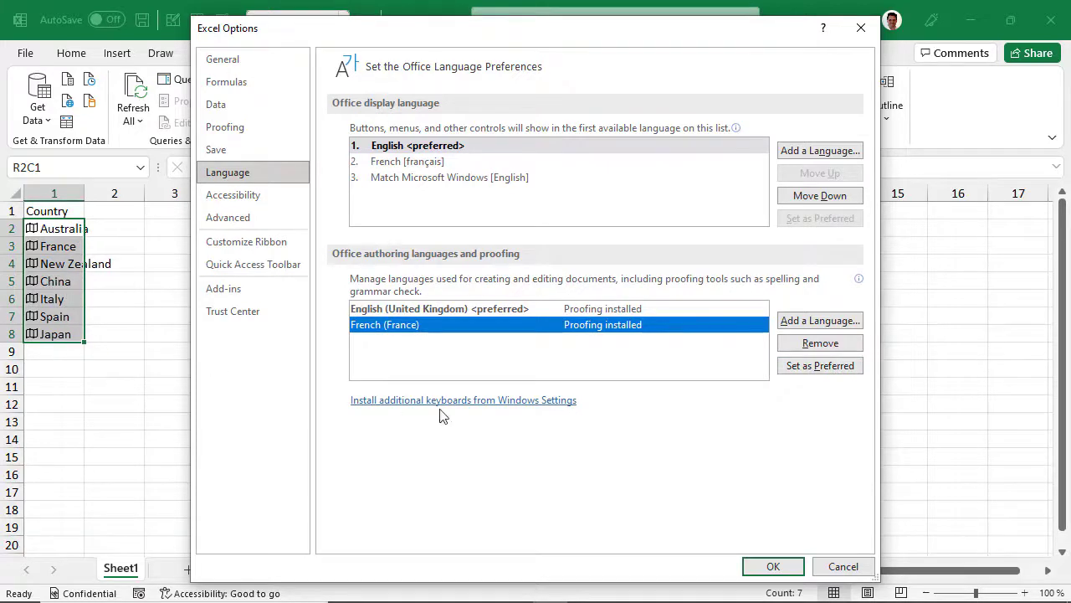
click(609, 494)
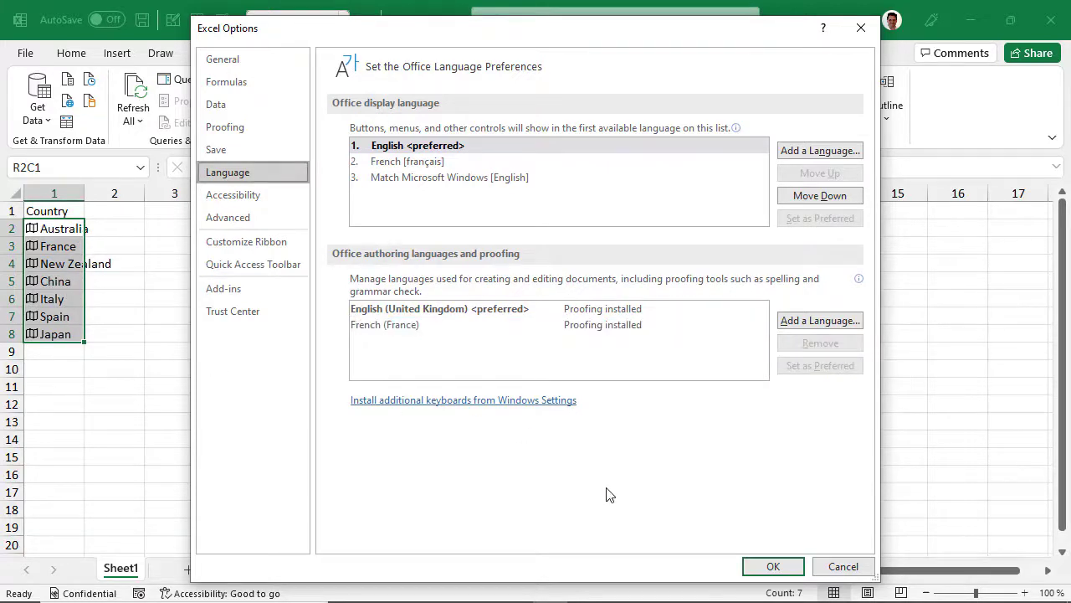
click(843, 567)
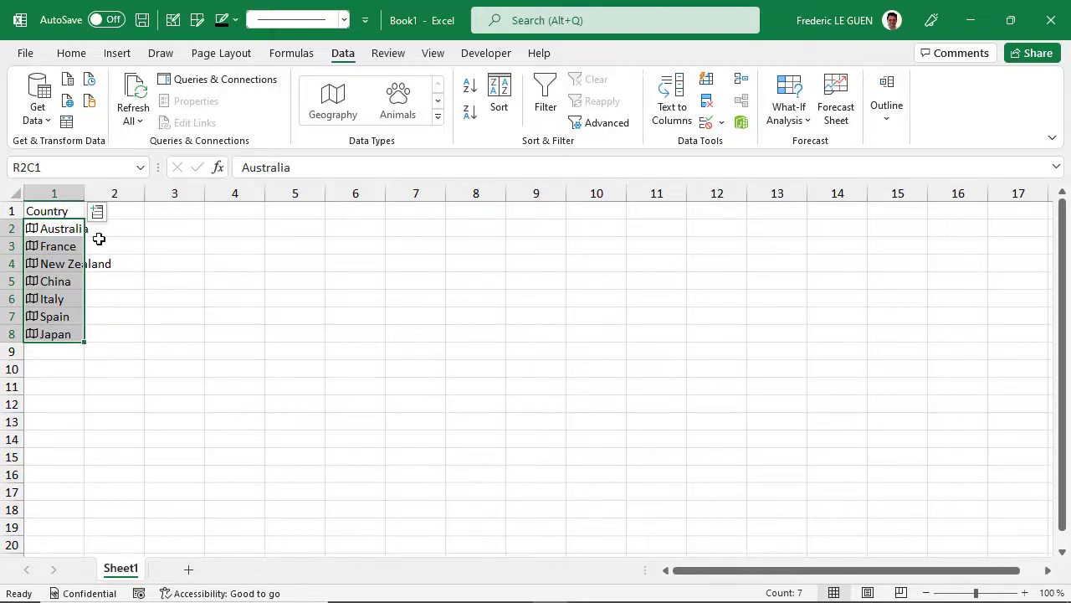
- Insert the Population field for all the countries into column 2 and widen that column to fit the figures
click(97, 212)
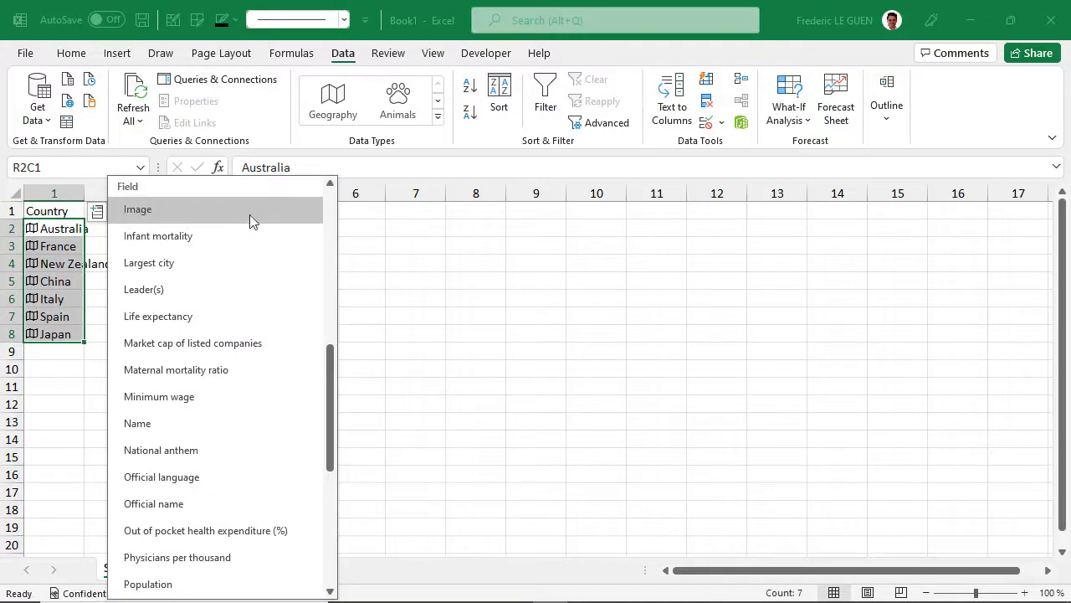
drag(332, 366, 338, 203)
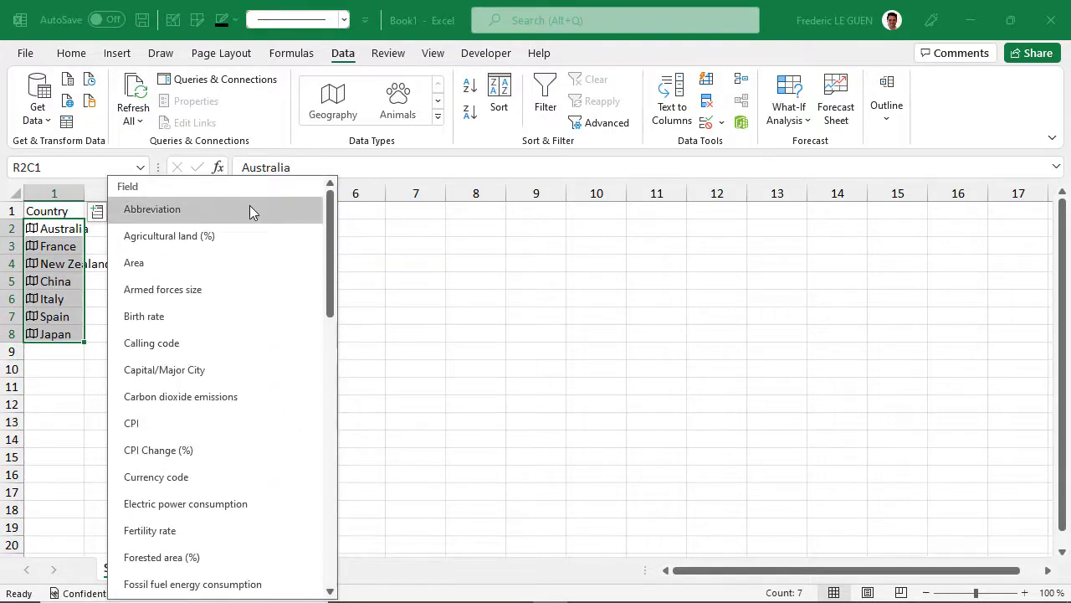
drag(328, 237, 326, 468)
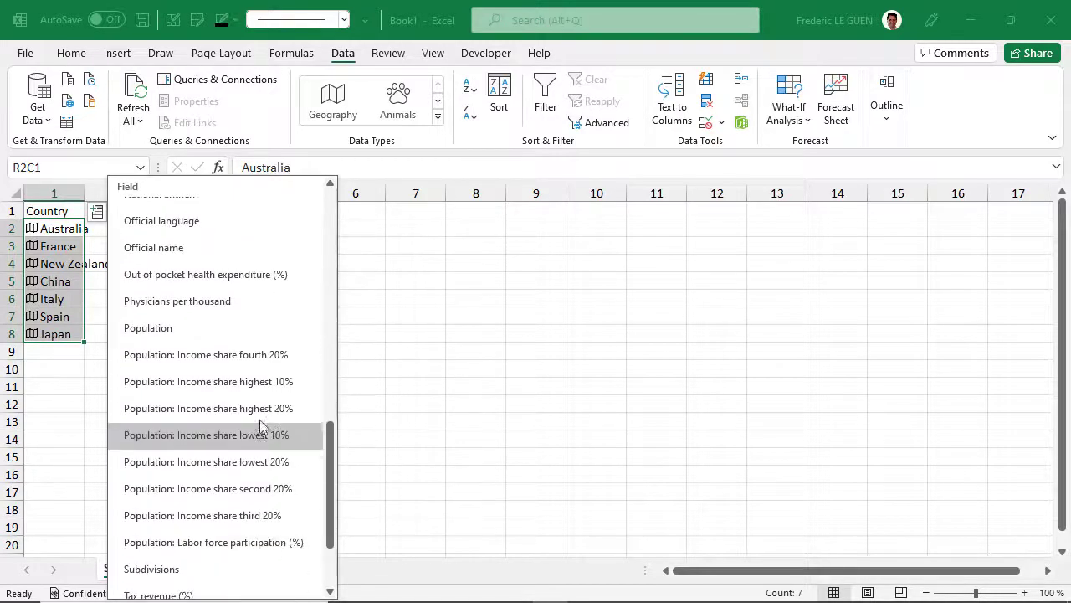
click(152, 328)
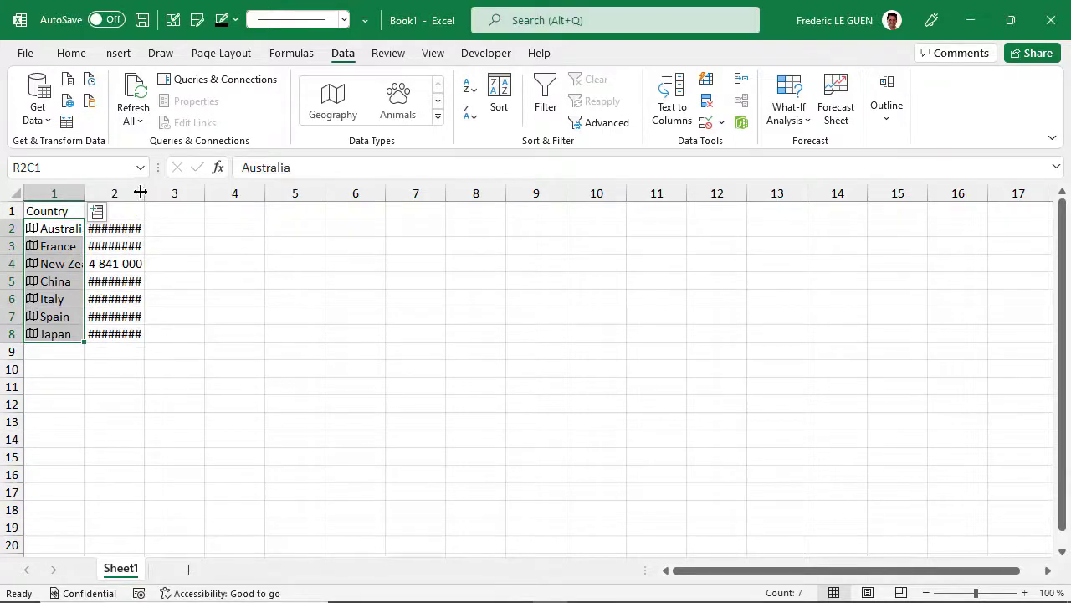
drag(144, 188, 182, 188)
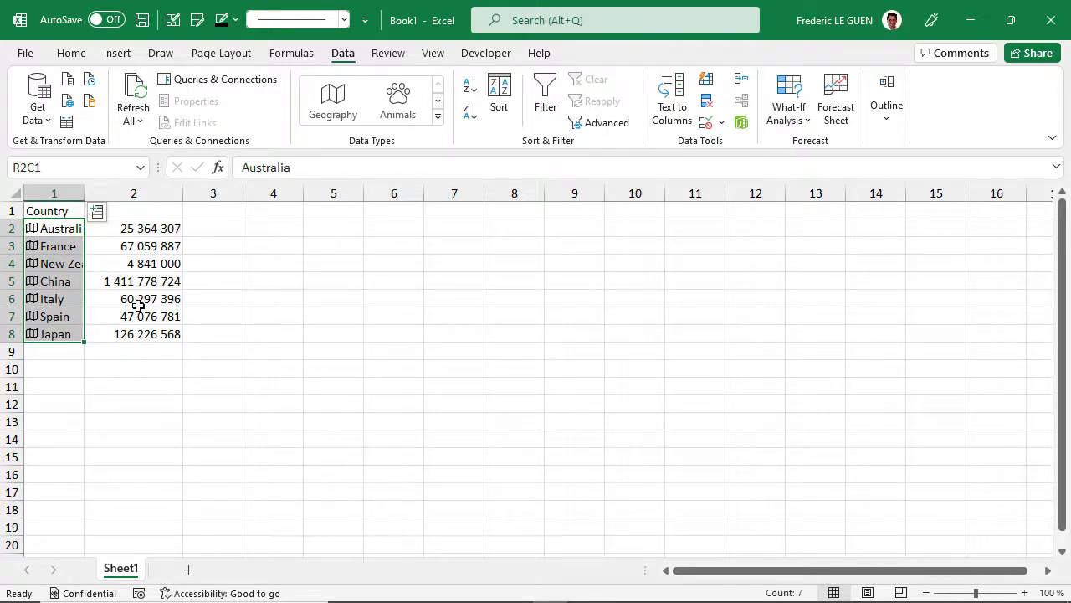
- Insert the Currency code field for all the countries into column 3 and widen columns 2 and 3
click(98, 213)
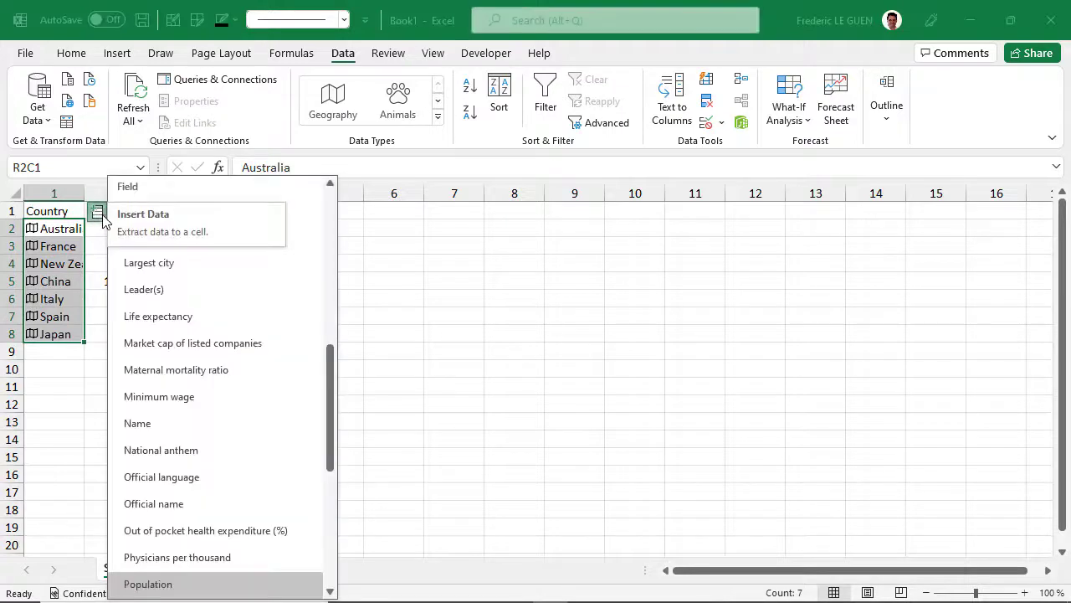
drag(330, 386, 326, 275)
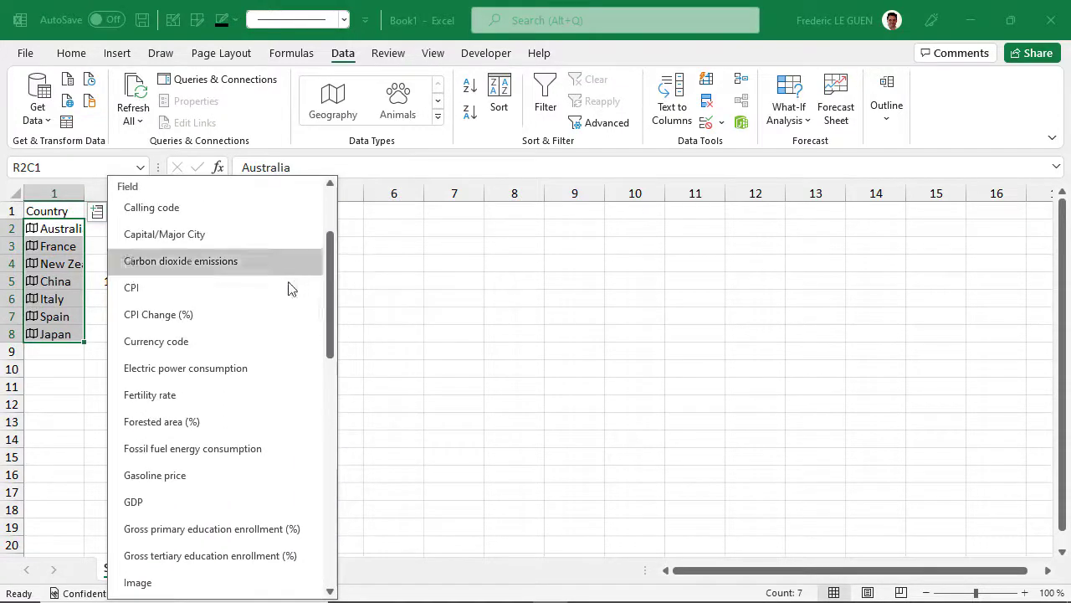
click(177, 341)
drag(246, 195, 257, 194)
drag(182, 197, 205, 195)
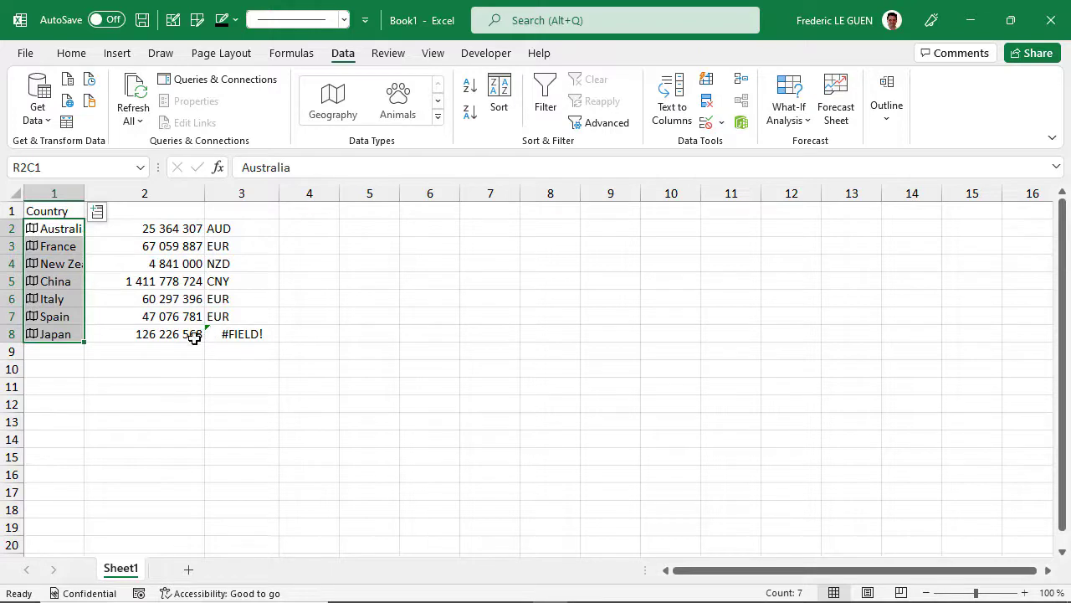
- Examine Japan's data card through to its data sources to look for the currency code
click(88, 362)
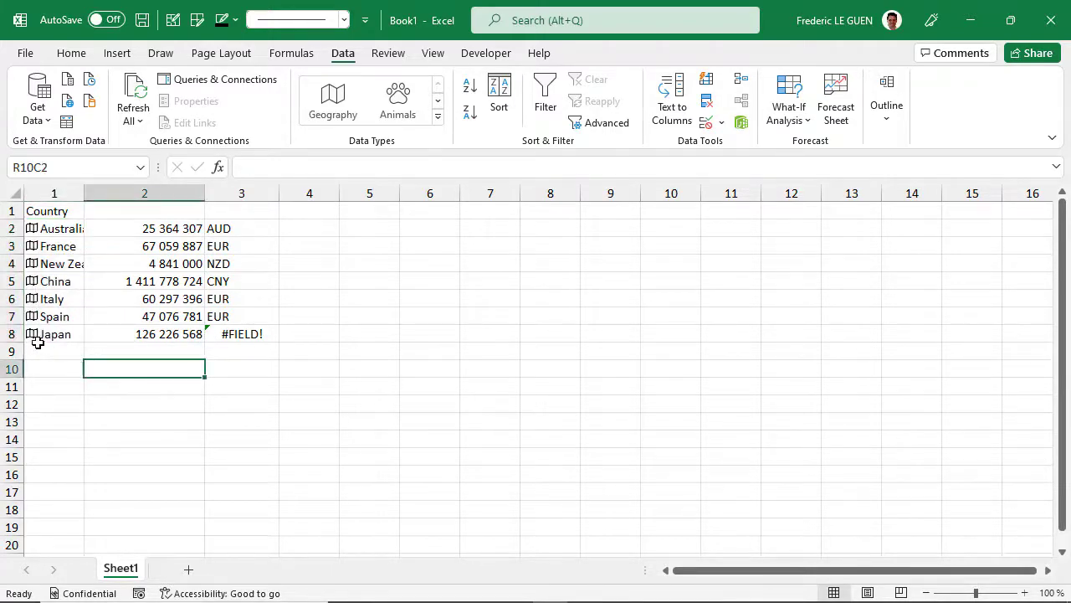
click(32, 335)
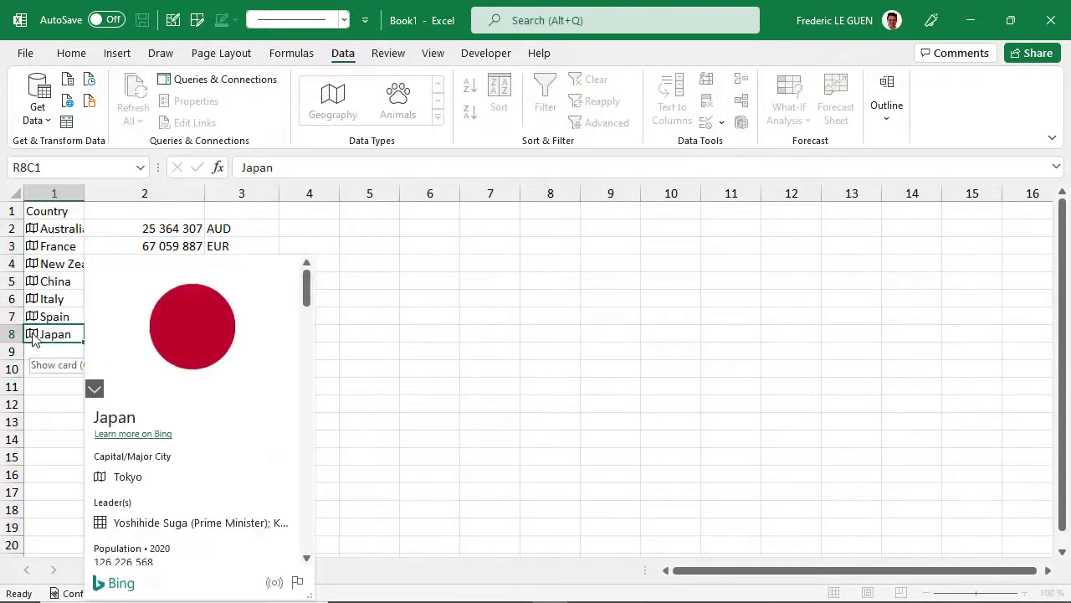
drag(305, 289, 323, 540)
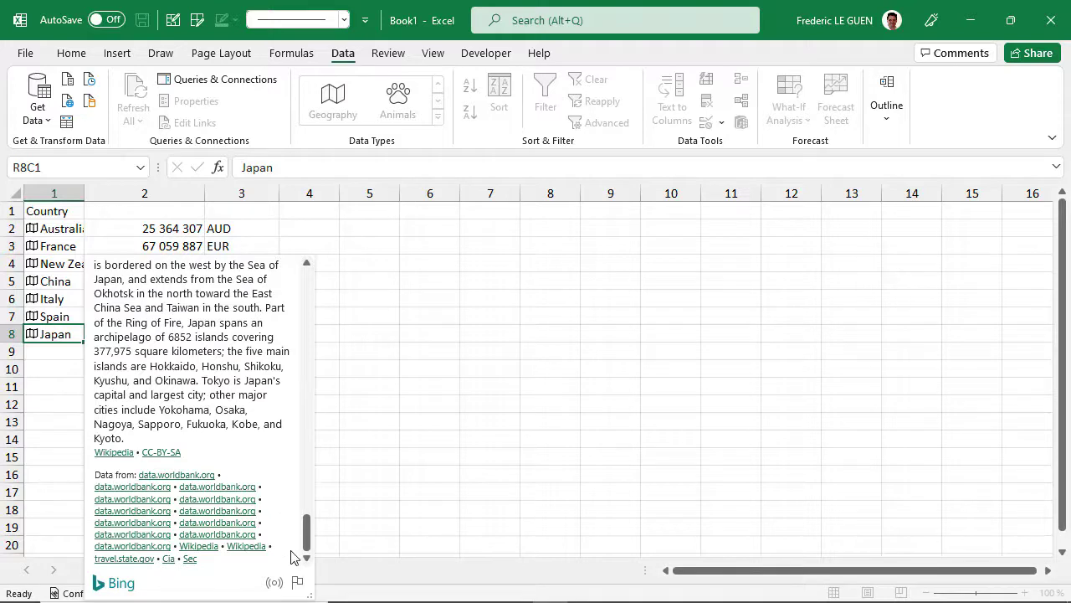
- Submit feedback on Japan's data as Incomplete, stating that the currency code is missing for Japan
click(297, 586)
click(420, 258)
click(438, 322)
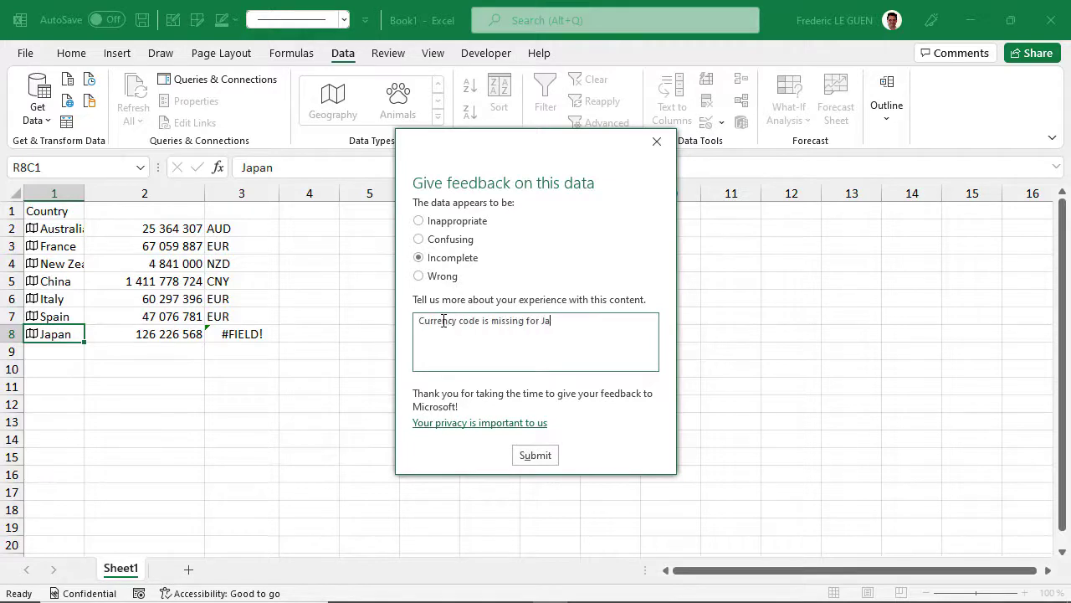
click(536, 457)
click(536, 461)
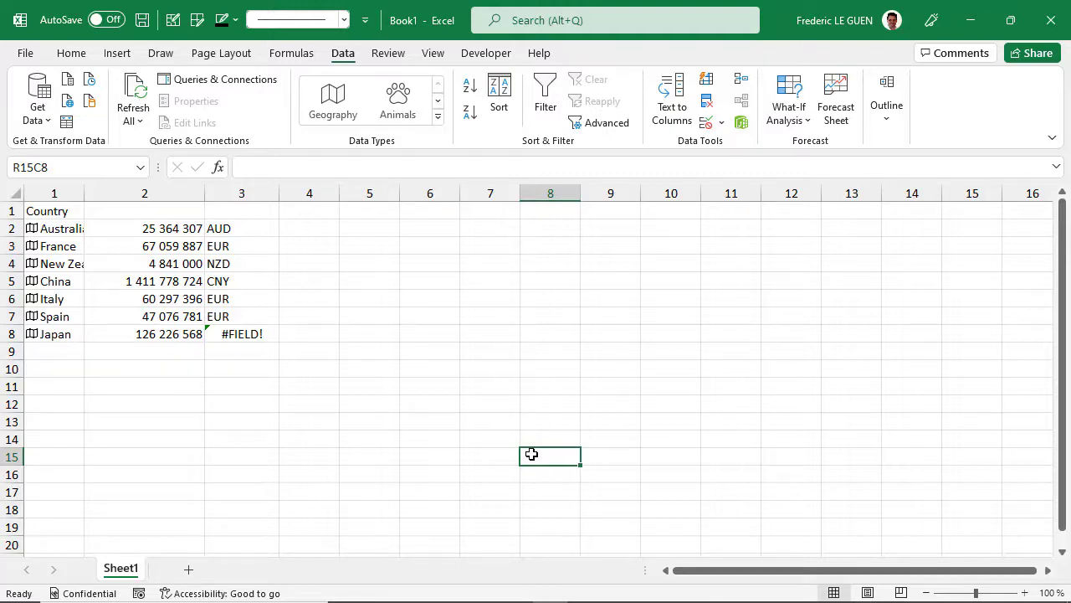
- Enter Australia in row 2 of column 5 and convert it to the Geography data type, matching it to the country
click(369, 229)
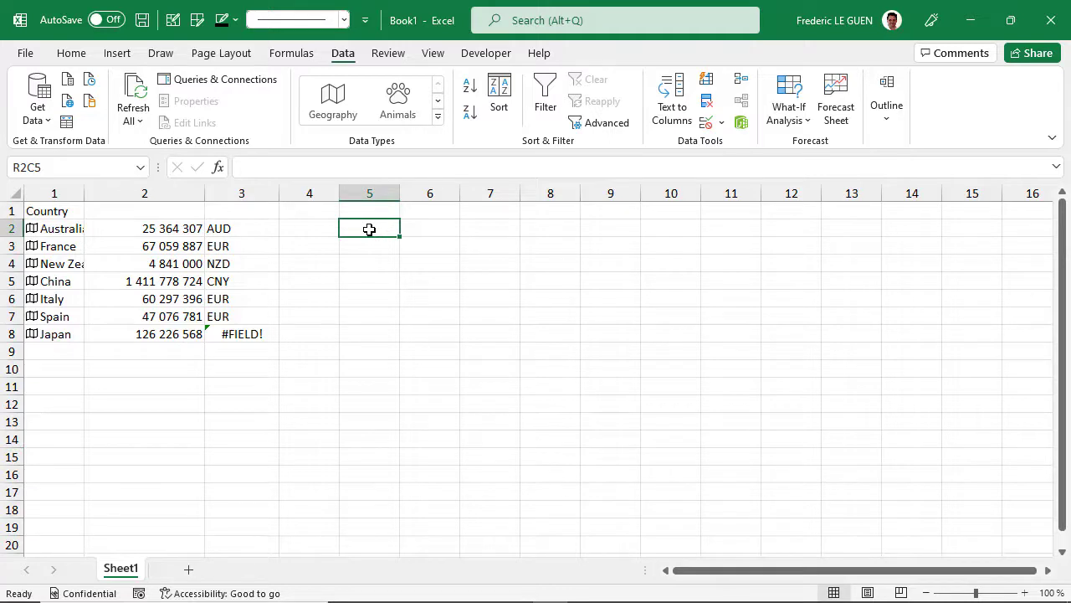
text(Austra)
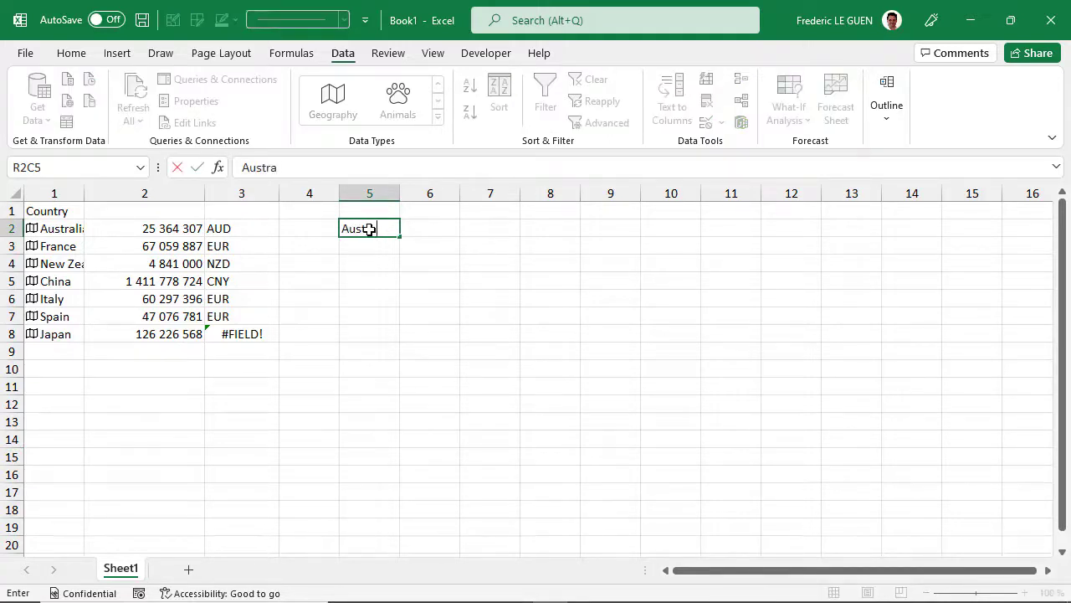
text(lia)
key(Return)
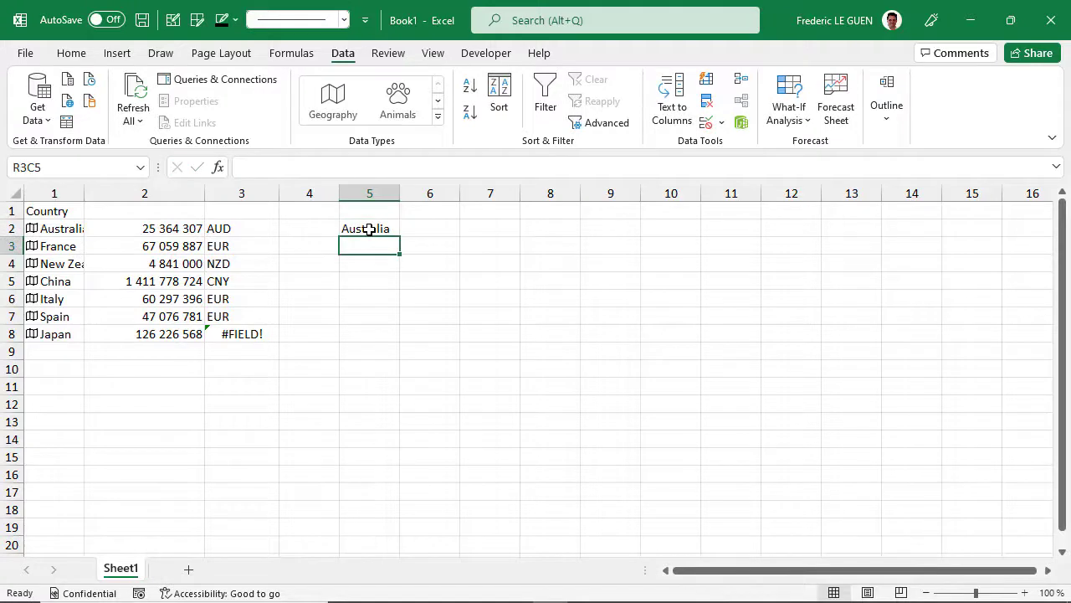
click(369, 229)
click(334, 104)
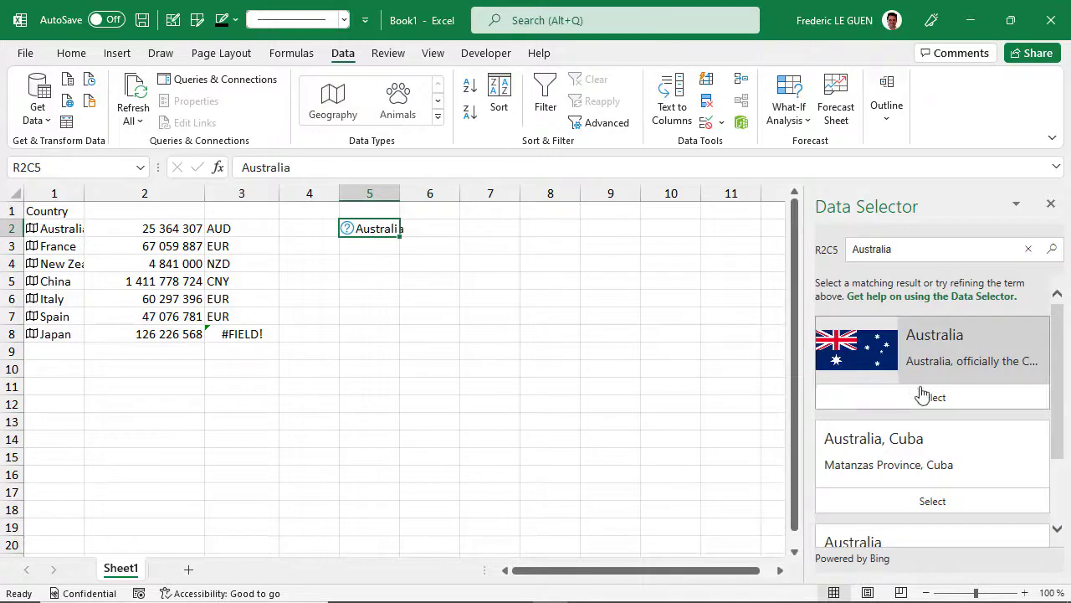
click(929, 400)
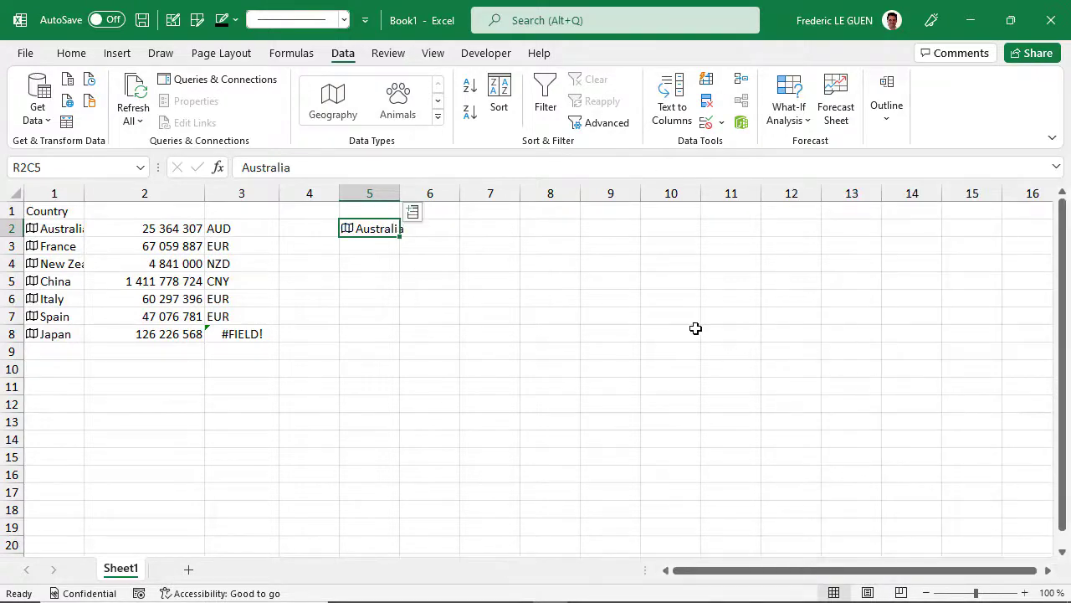
- Insert the Subdivisions field for the Australia cell in column 5, and widen columns 5 and 6 to fit their contents
drag(401, 193, 426, 194)
click(438, 211)
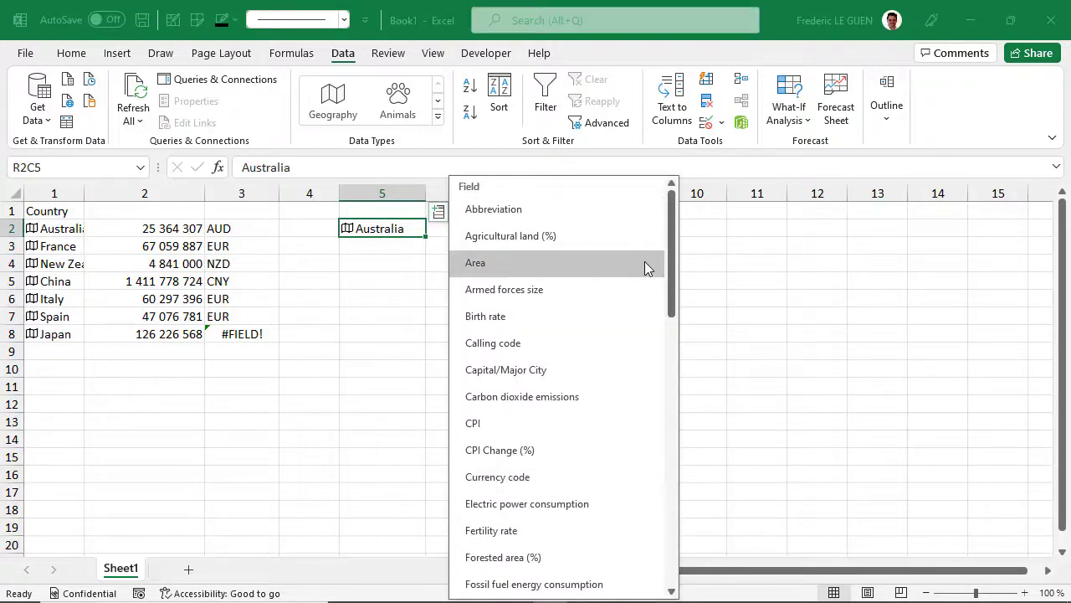
drag(670, 262, 684, 516)
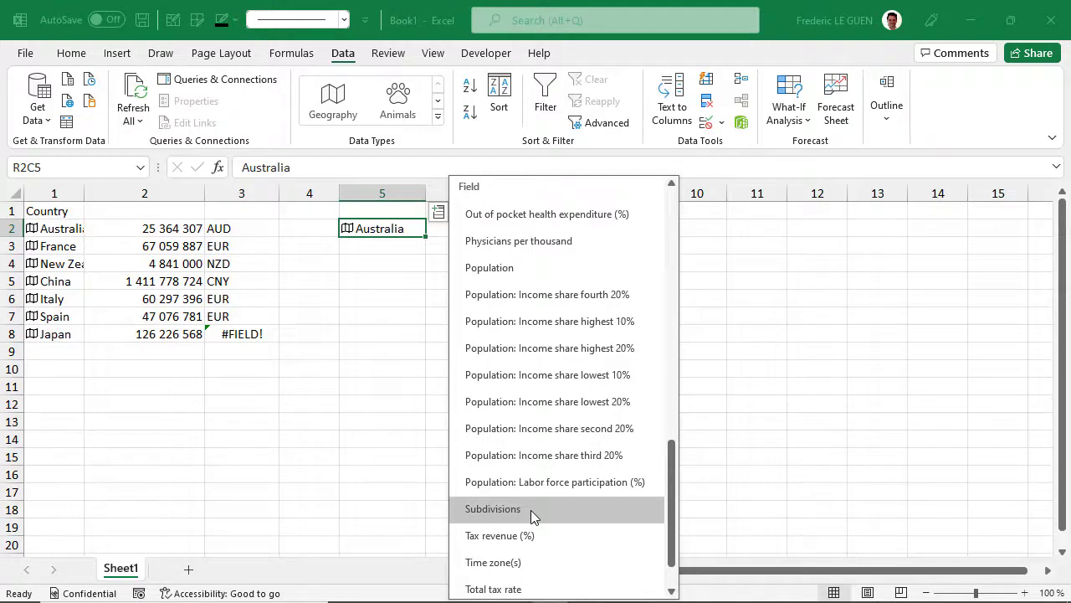
click(533, 512)
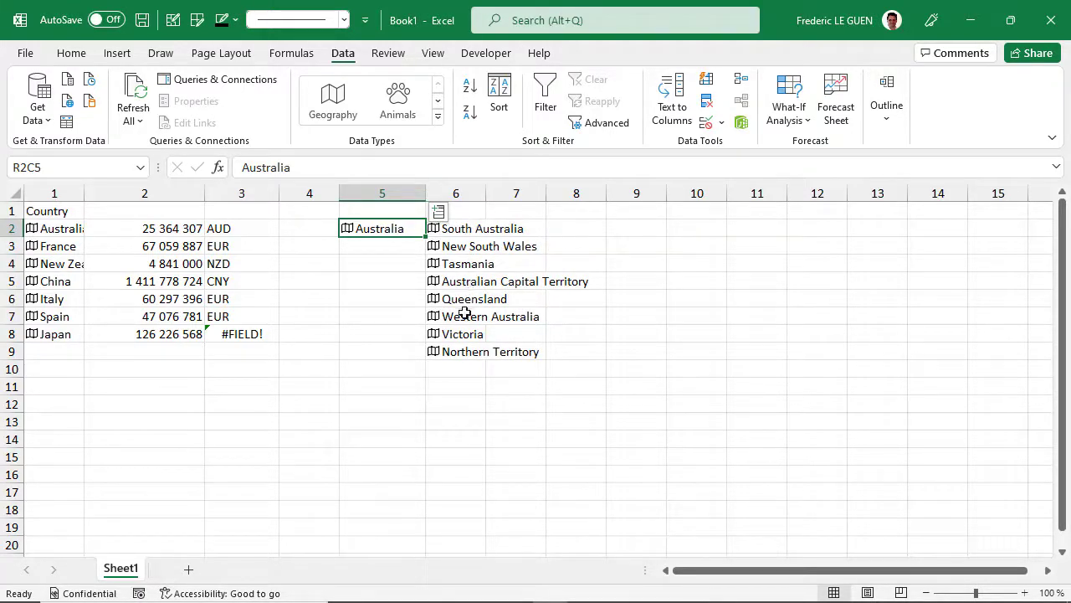
drag(485, 195, 599, 195)
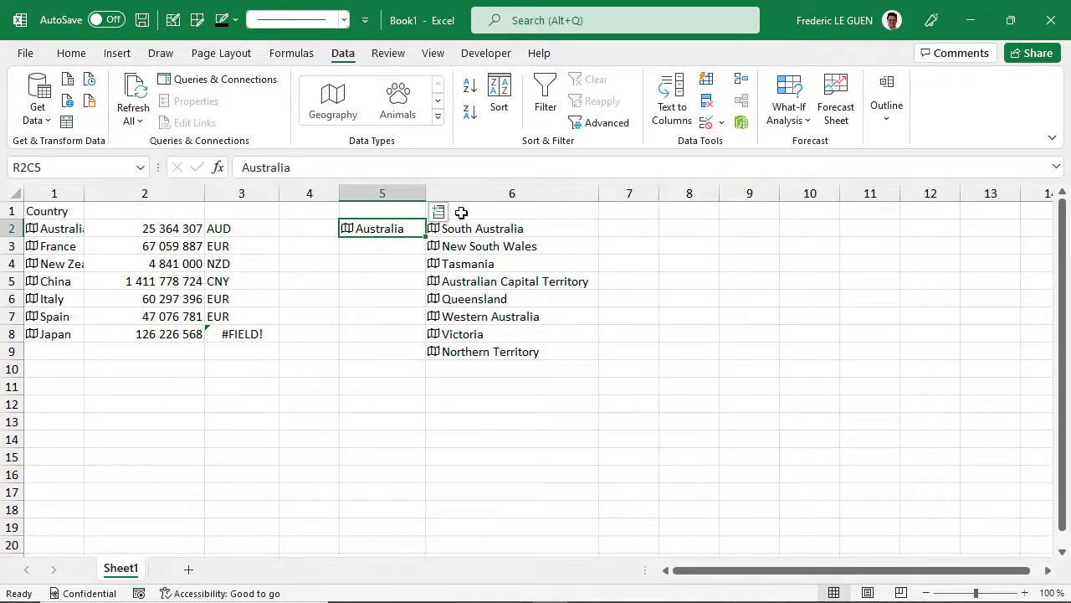
- Insert the Capital/Major City field for all the Australian subdivisions into column 7 and widen that column
drag(497, 229, 500, 353)
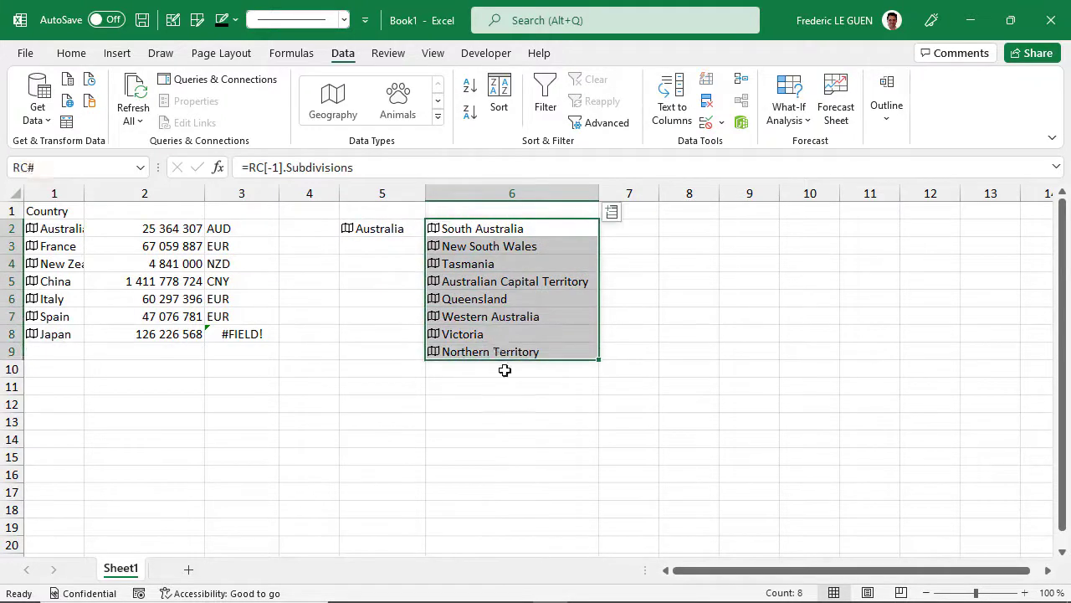
click(611, 214)
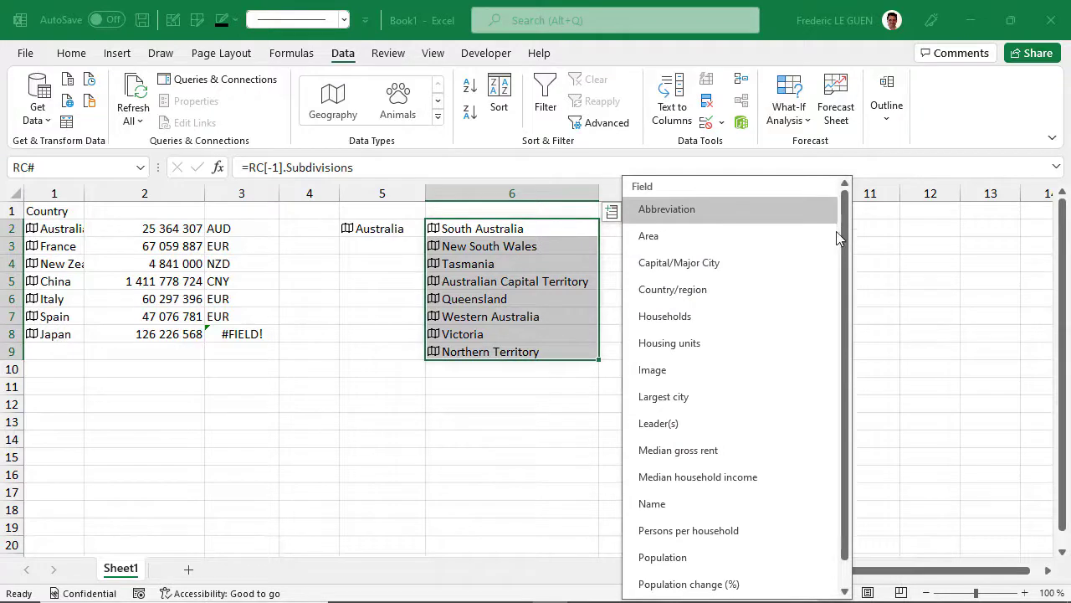
click(718, 266)
drag(659, 193, 680, 351)
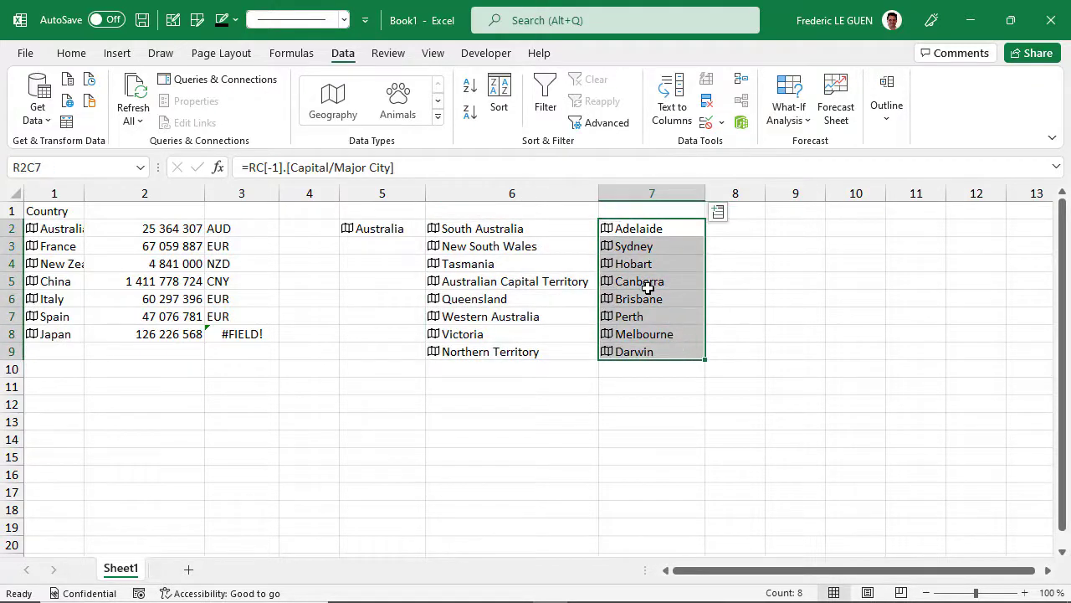
- Insert the Population field for the capital cities into column 8 and widen that column slightly
click(718, 212)
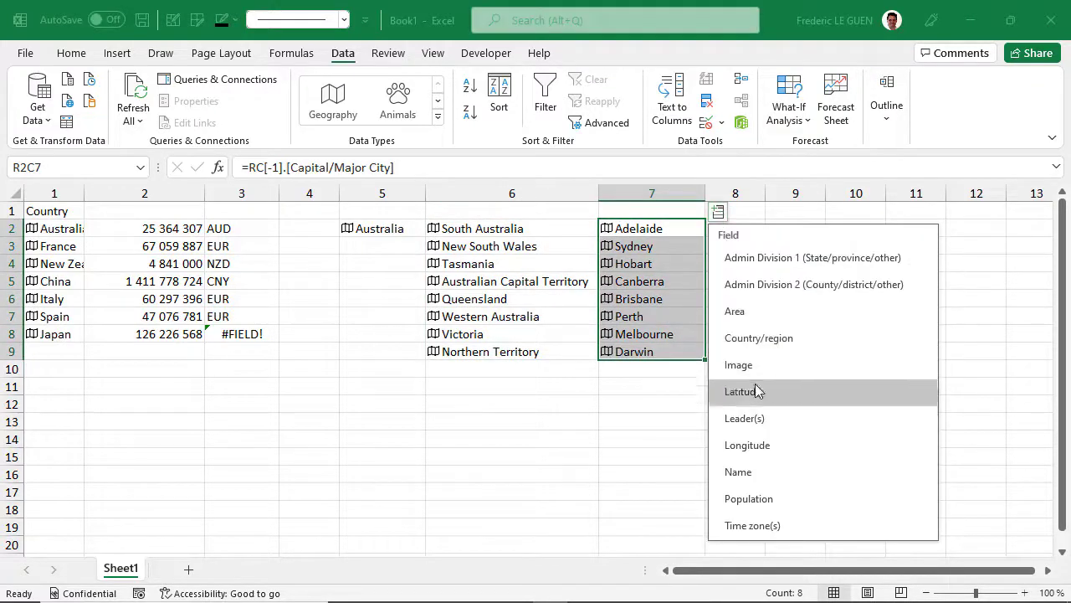
click(760, 499)
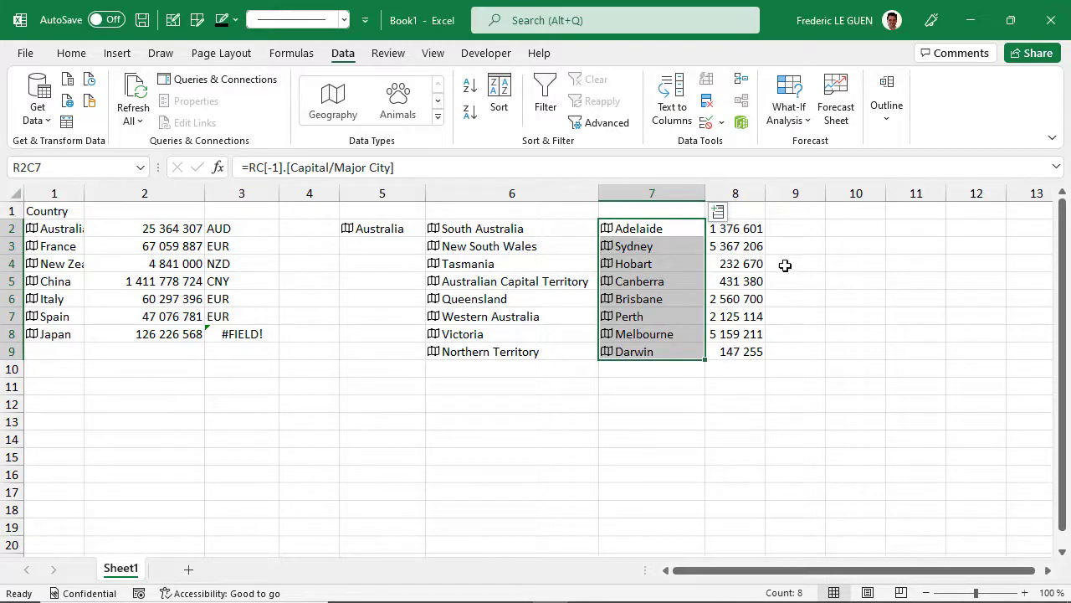
drag(763, 194, 777, 193)
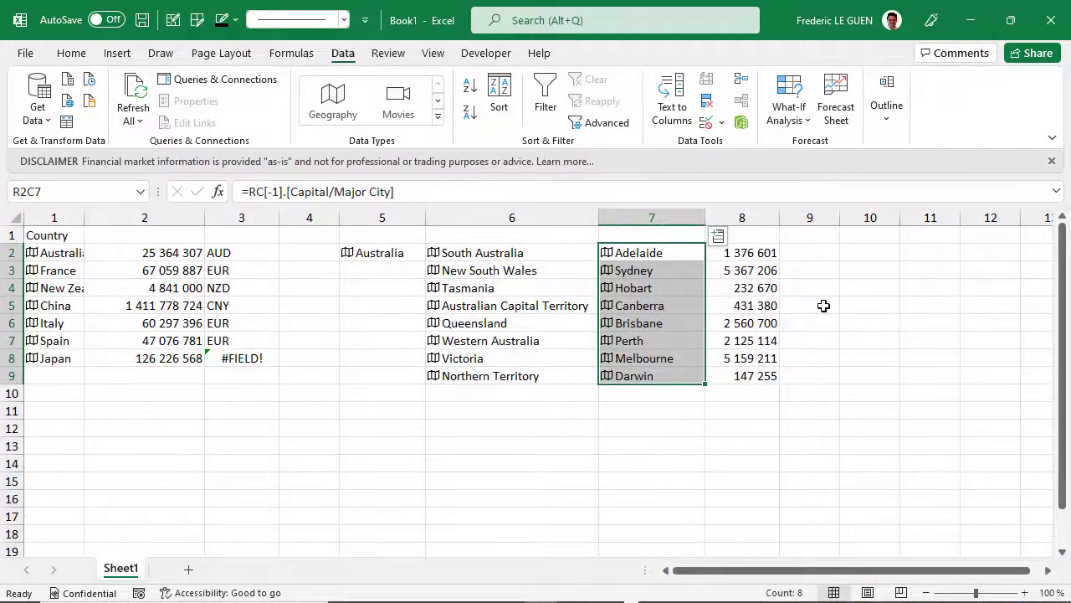
- Unhide Sheet2
right_click(132, 572)
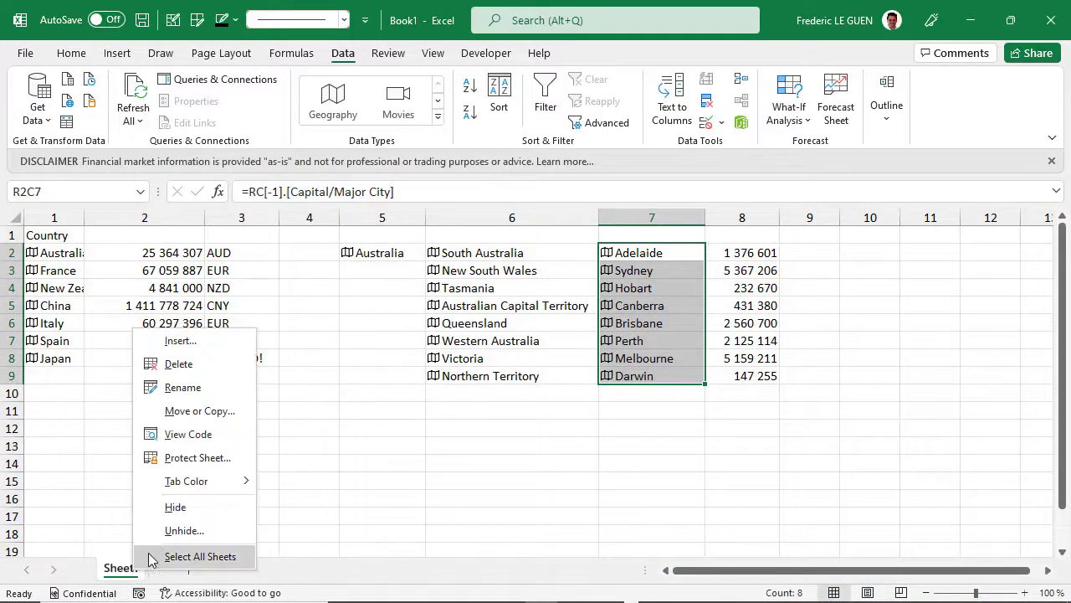
click(170, 527)
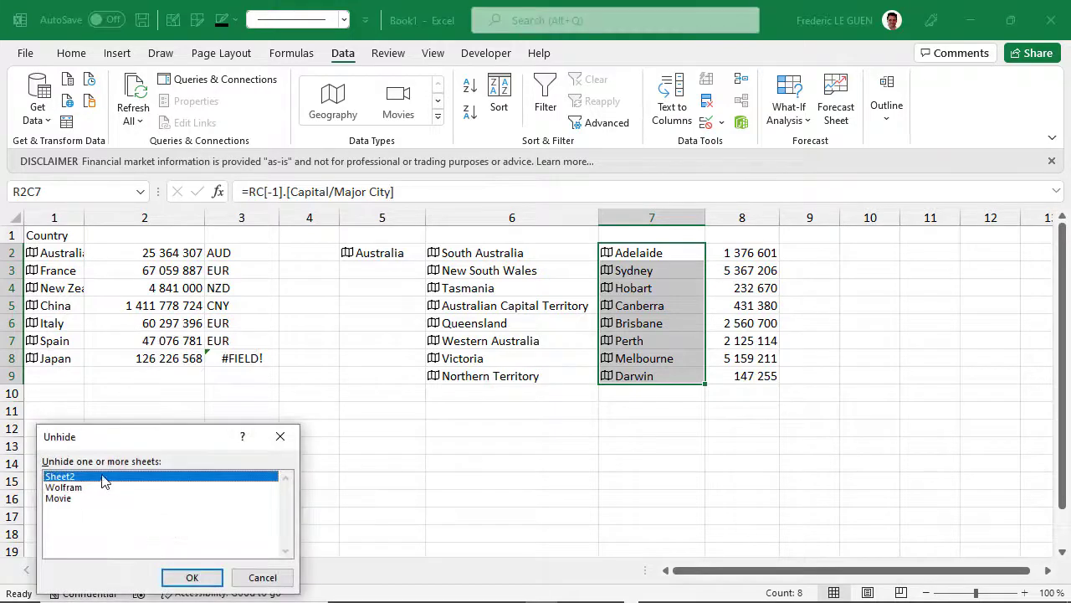
click(190, 577)
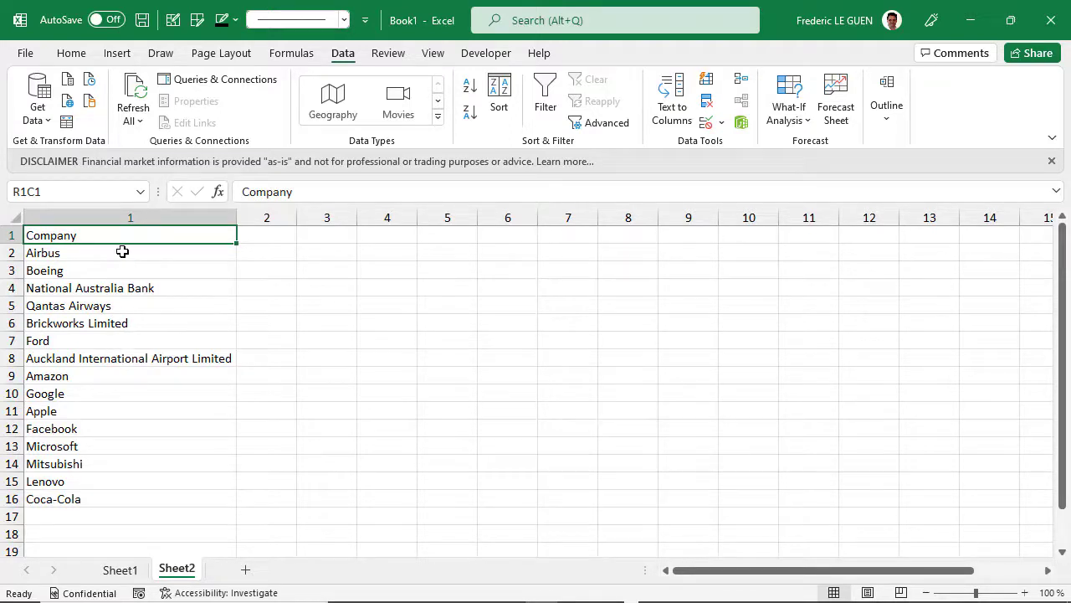
- Convert the company names in rows 2 to 16 of Sheet2 to the Stocks data type
drag(122, 252, 111, 496)
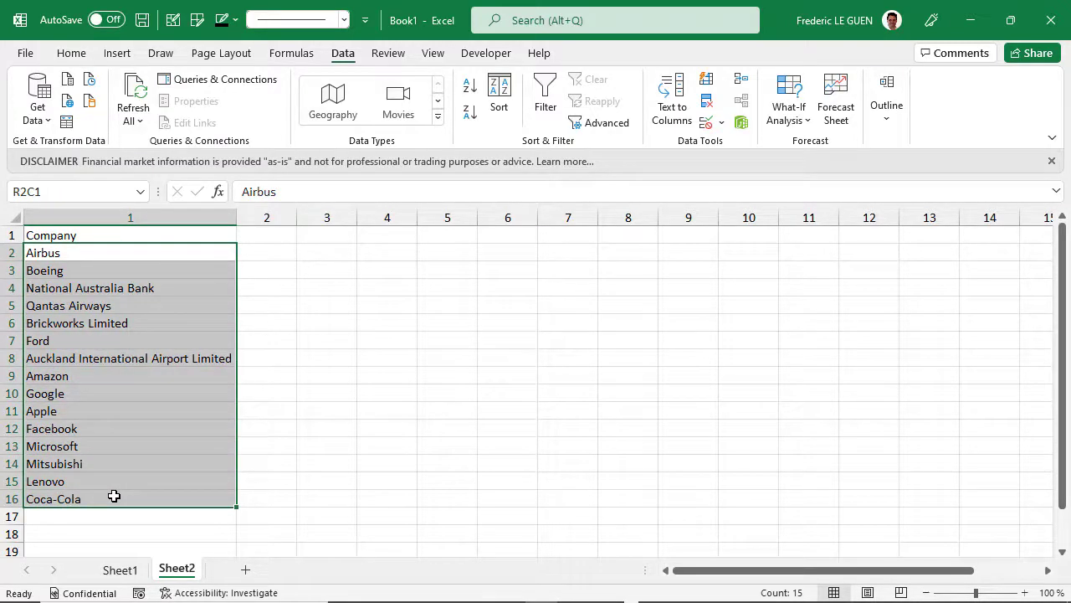
click(437, 116)
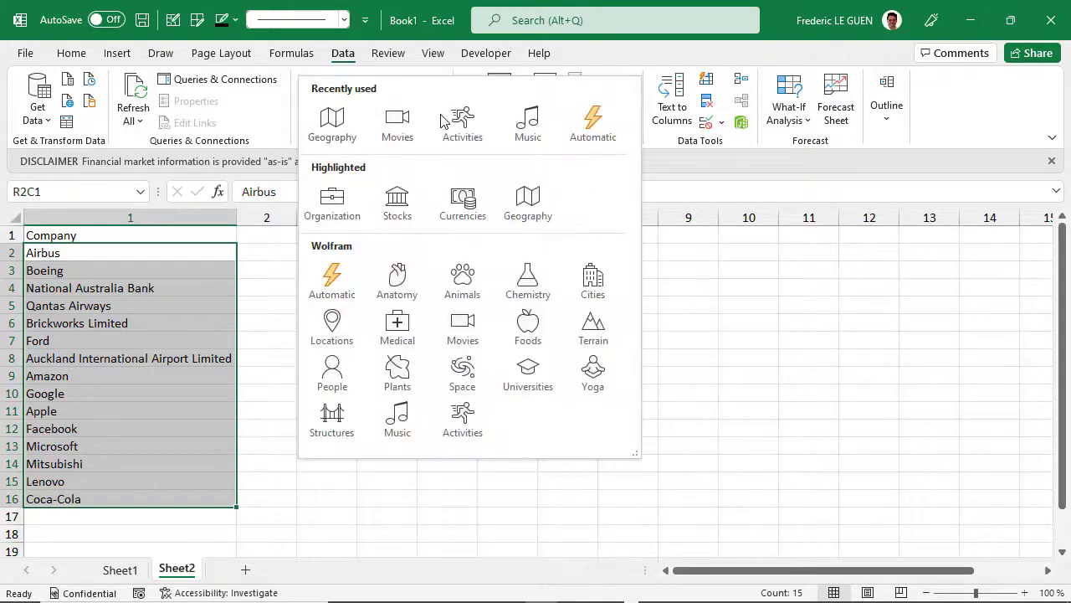
click(398, 214)
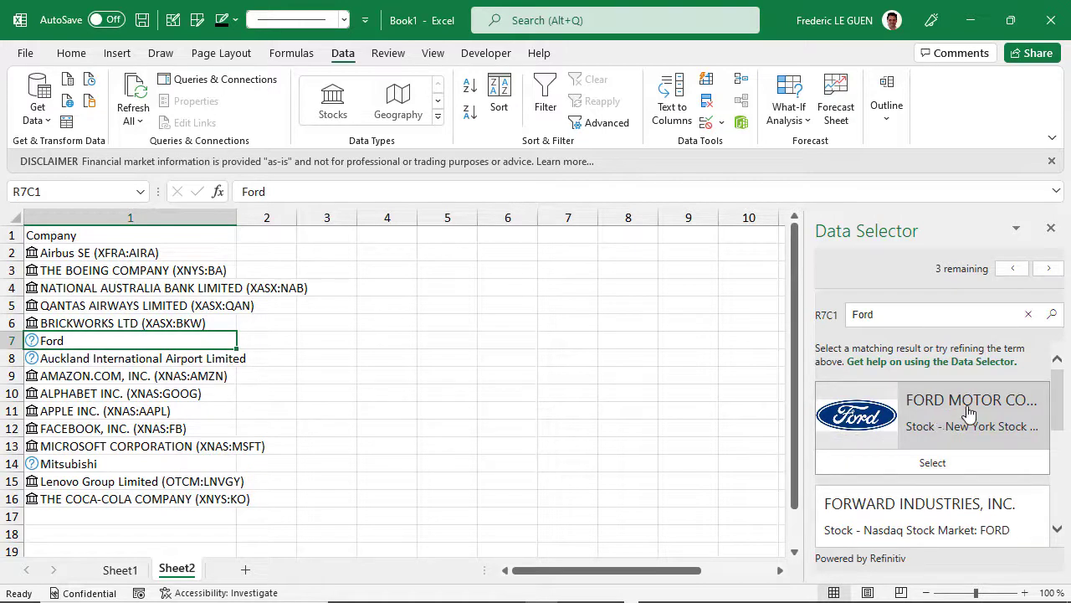
- Match the unresolved companies to Ford Motor Company (XNYS:F), Auckland International Airport Limited (XASX:AIA) and Mitsubishi Corporation (OTCM:MTSUY)
drag(804, 431, 702, 429)
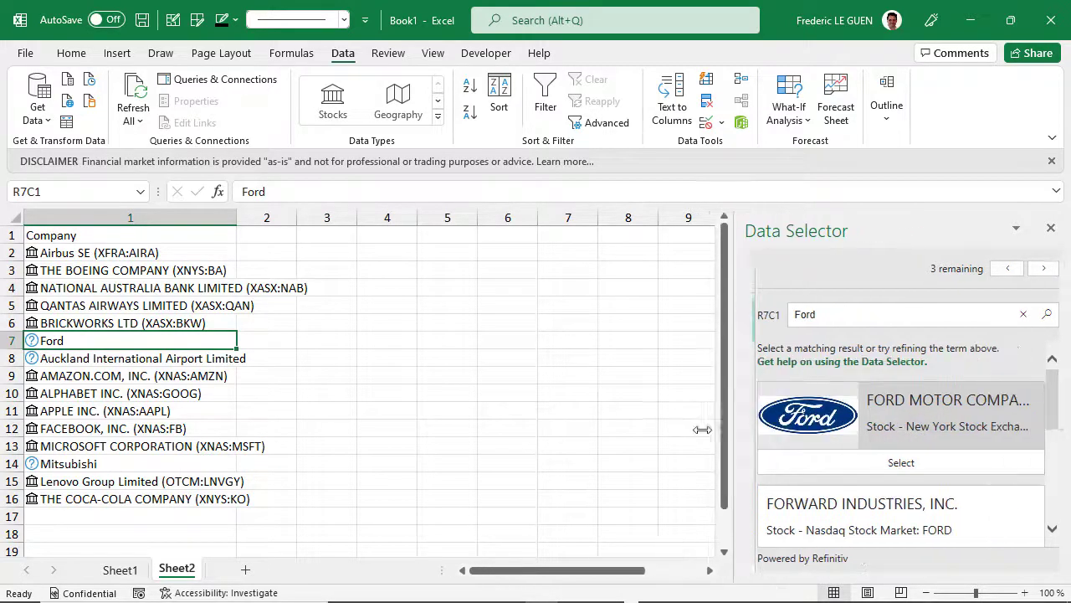
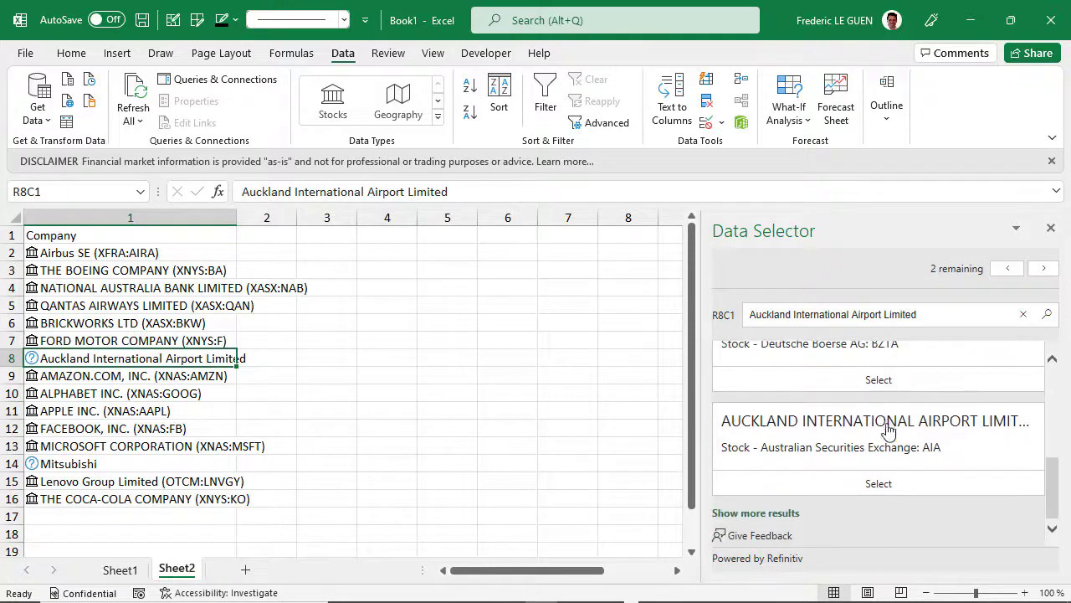
click(878, 484)
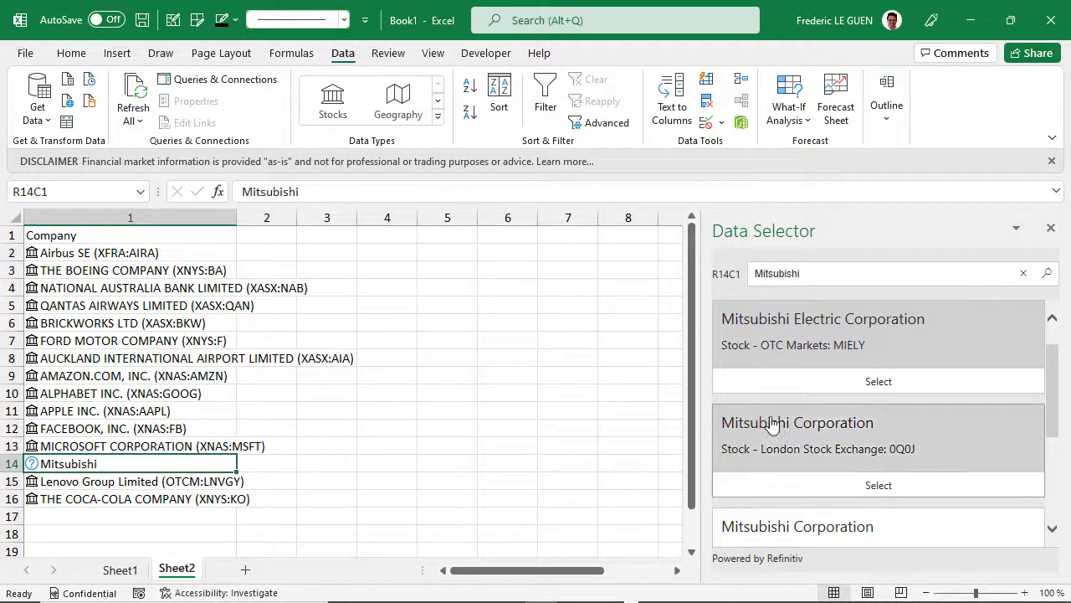
scroll(877, 403, down, 3)
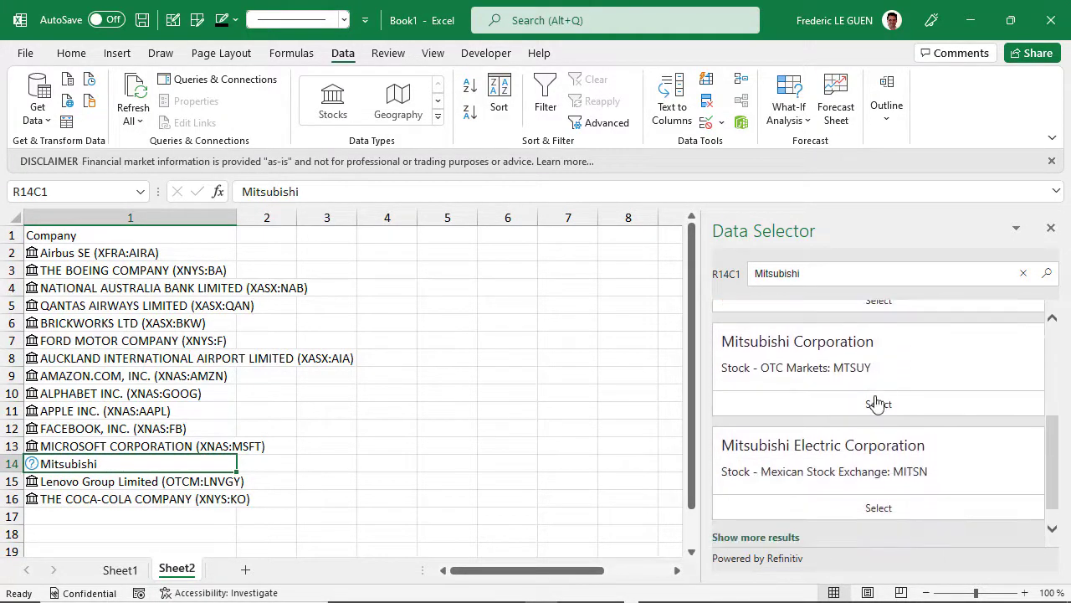
click(877, 404)
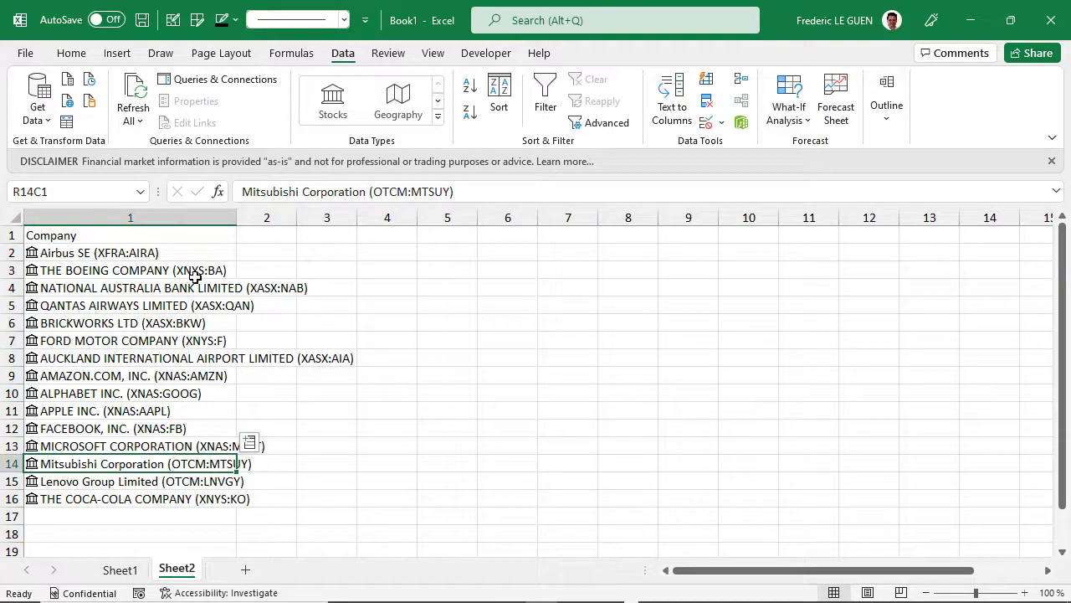
click(158, 251)
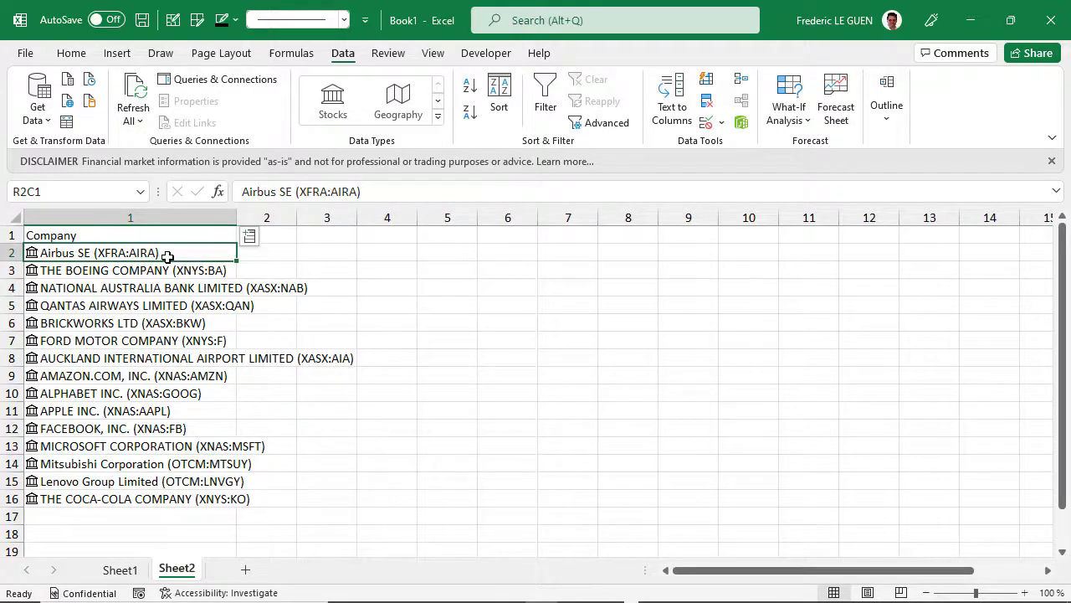
- Change the Airbus entry in row 2 to its Mexican Stock Exchange listing, refining the search term to Airbus
right_click(99, 253)
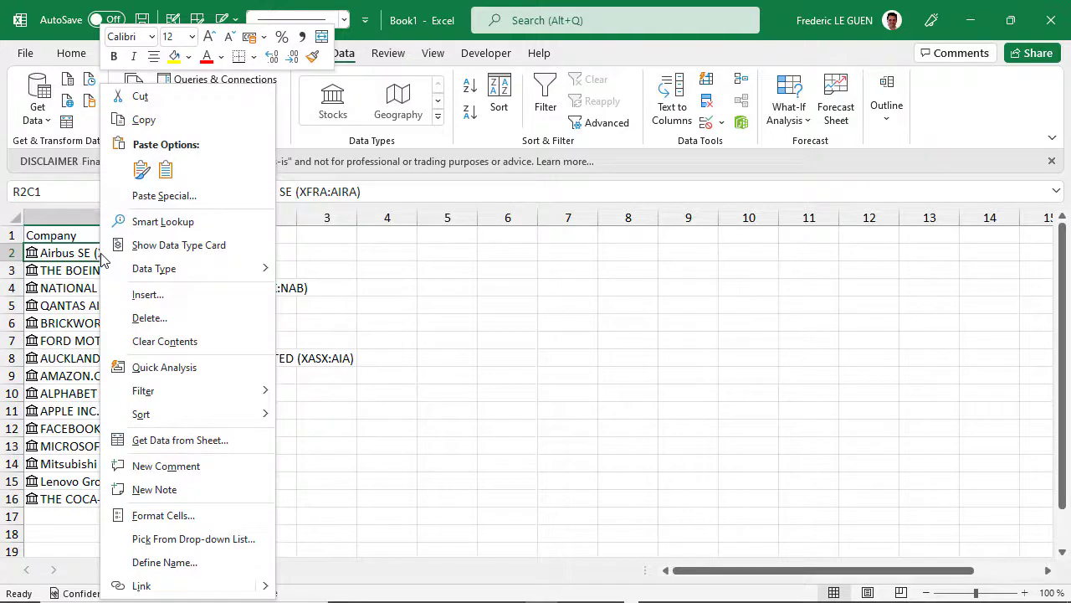
mouse_move(181, 268)
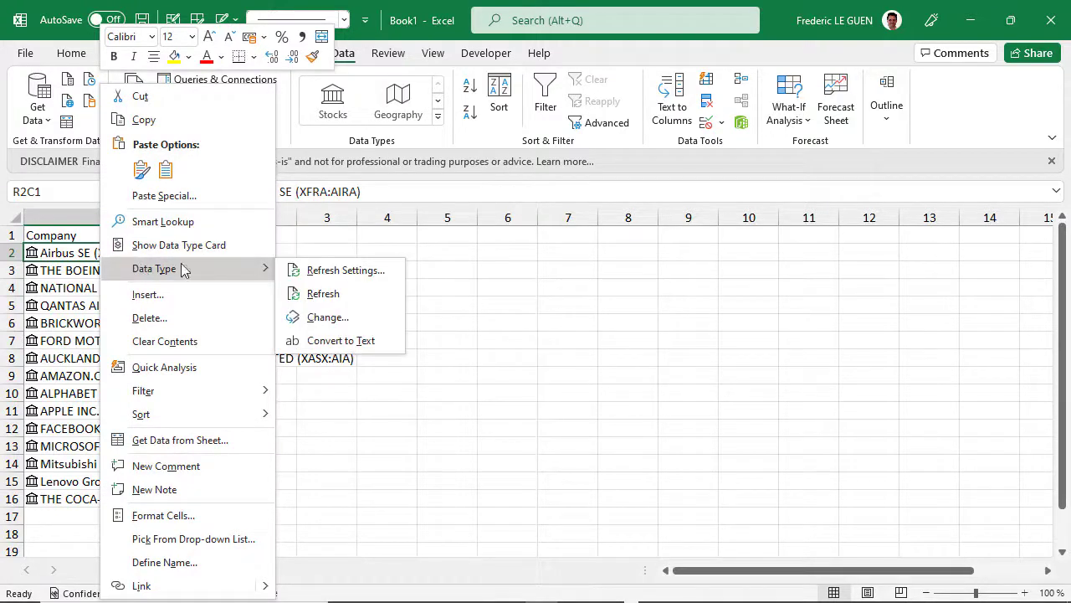
click(317, 324)
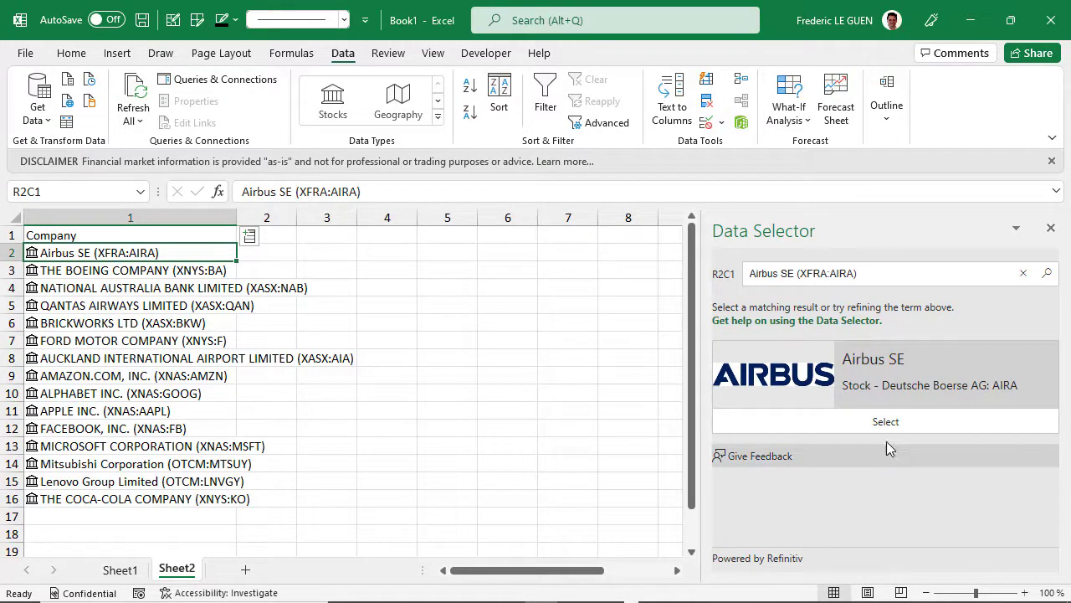
drag(884, 273, 785, 277)
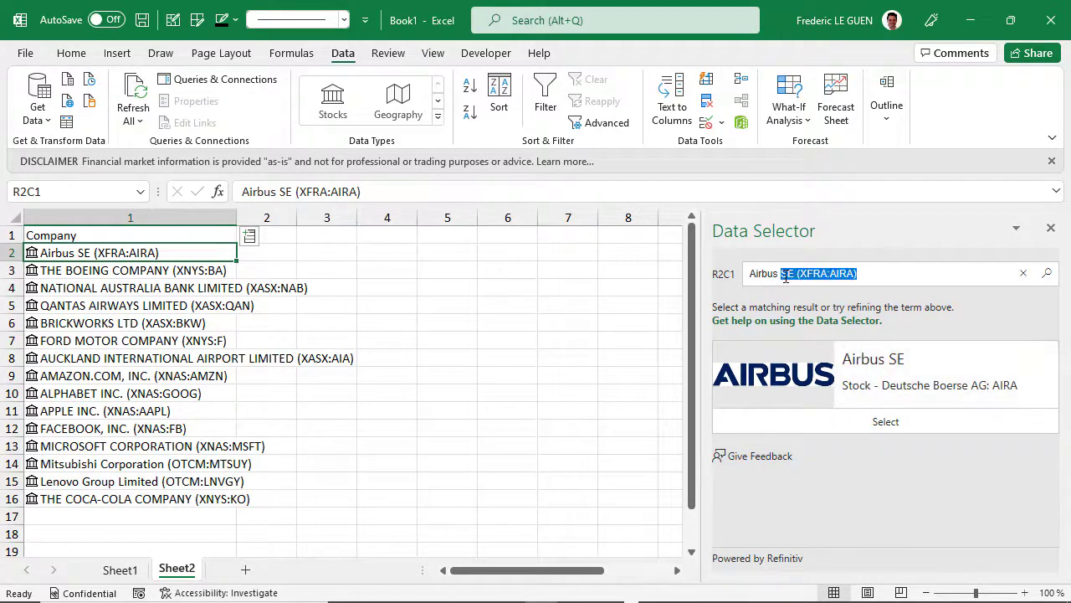
key(BackSpace)
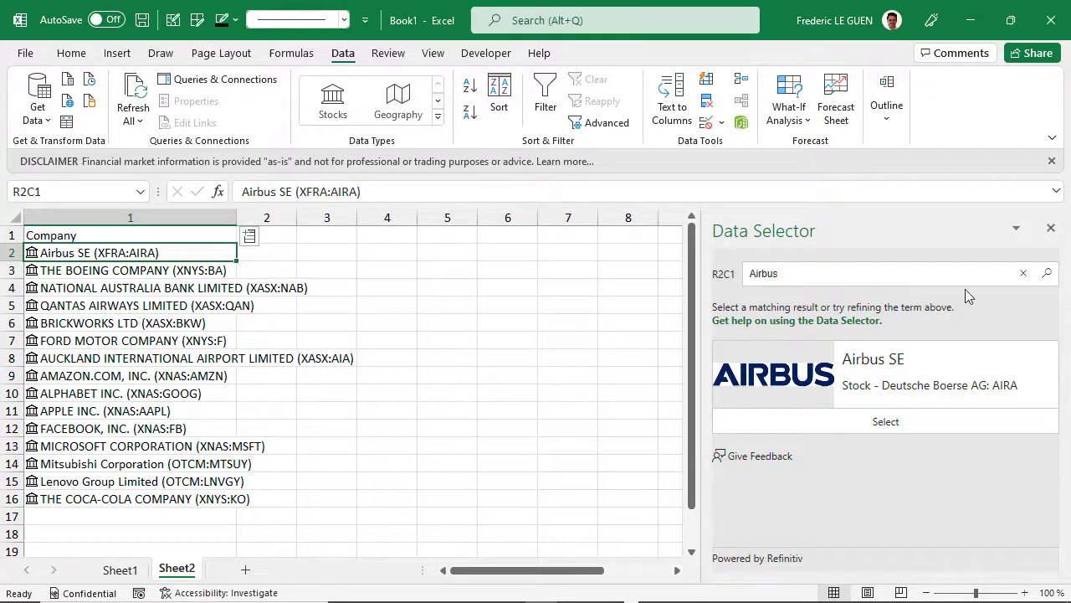
click(1048, 276)
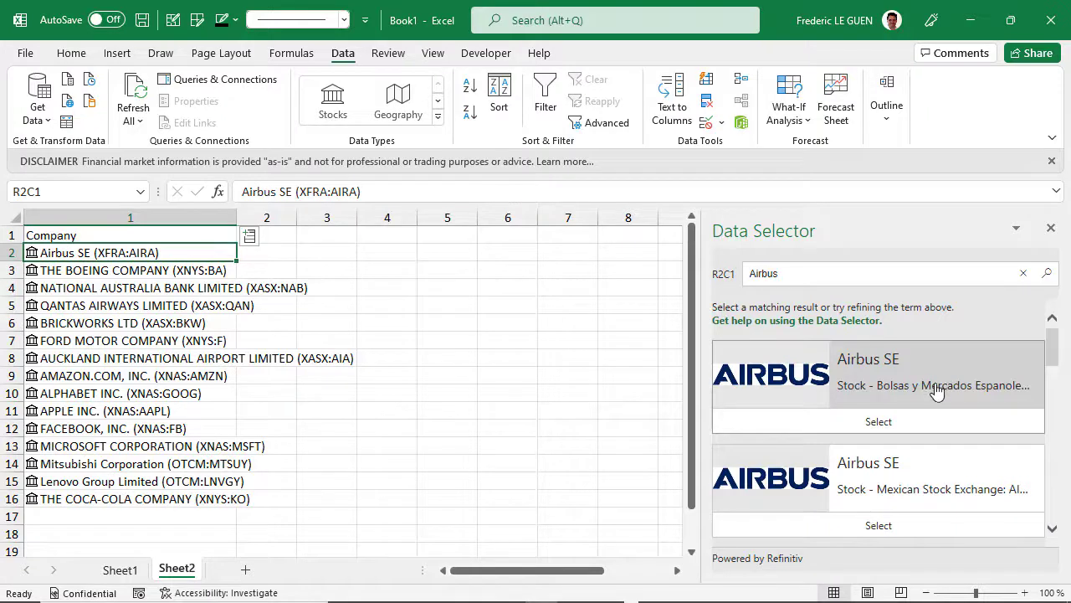
scroll(951, 395, down, 1)
scroll(885, 394, down, 1)
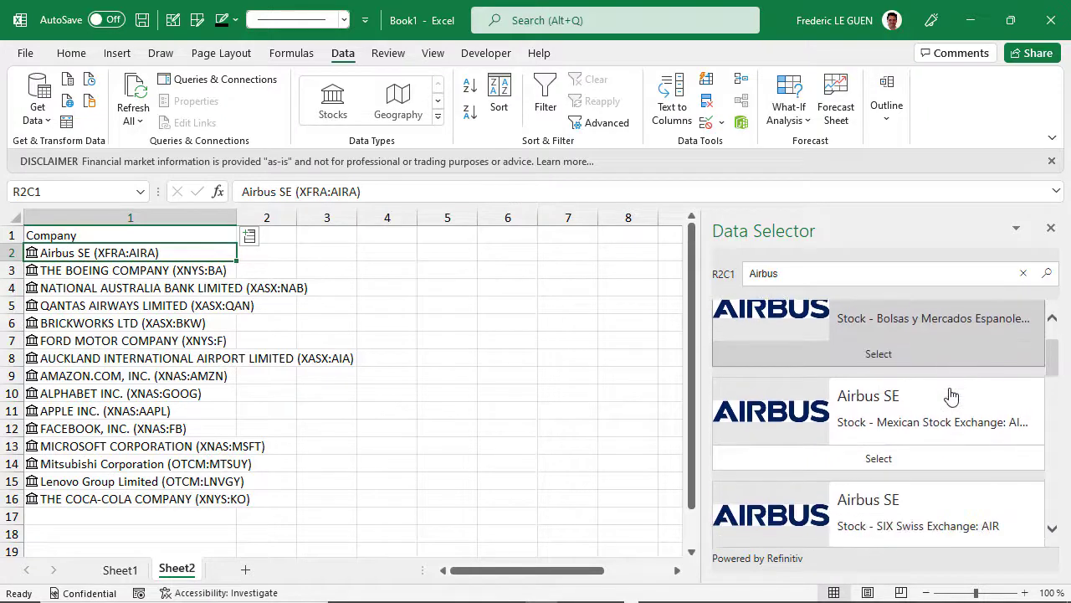
click(906, 456)
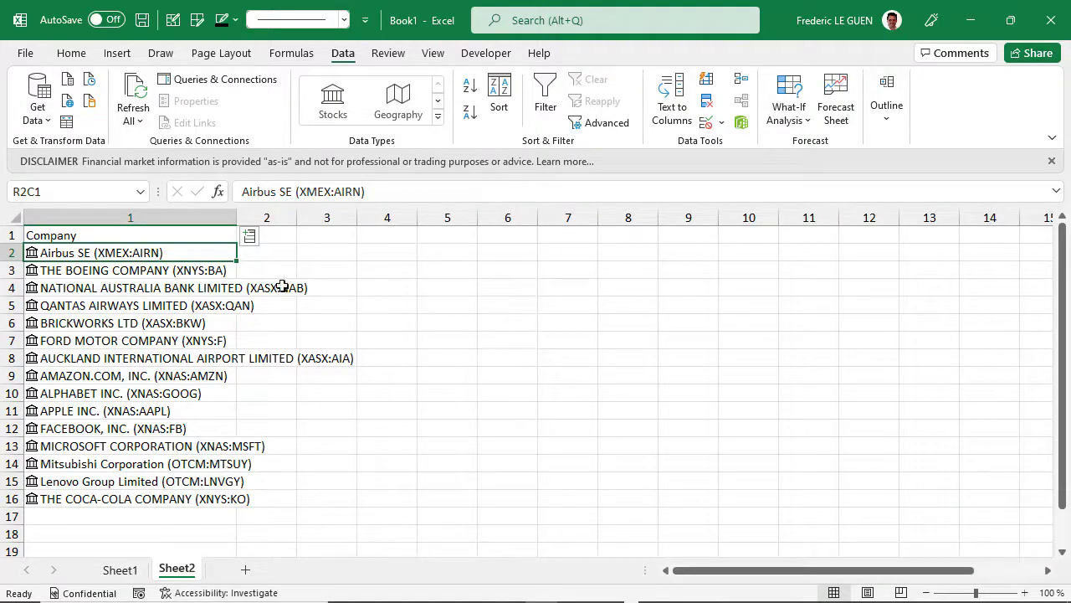
- Insert the Price field for the companies in rows 2 to 16 into column 2 and widen that column slightly
drag(199, 254, 193, 499)
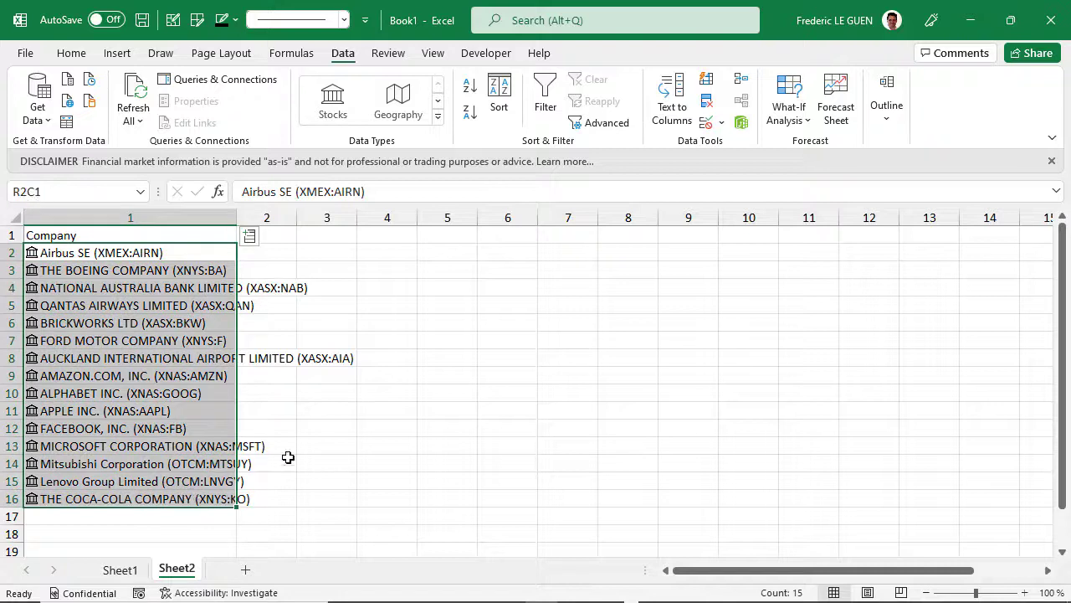
click(249, 238)
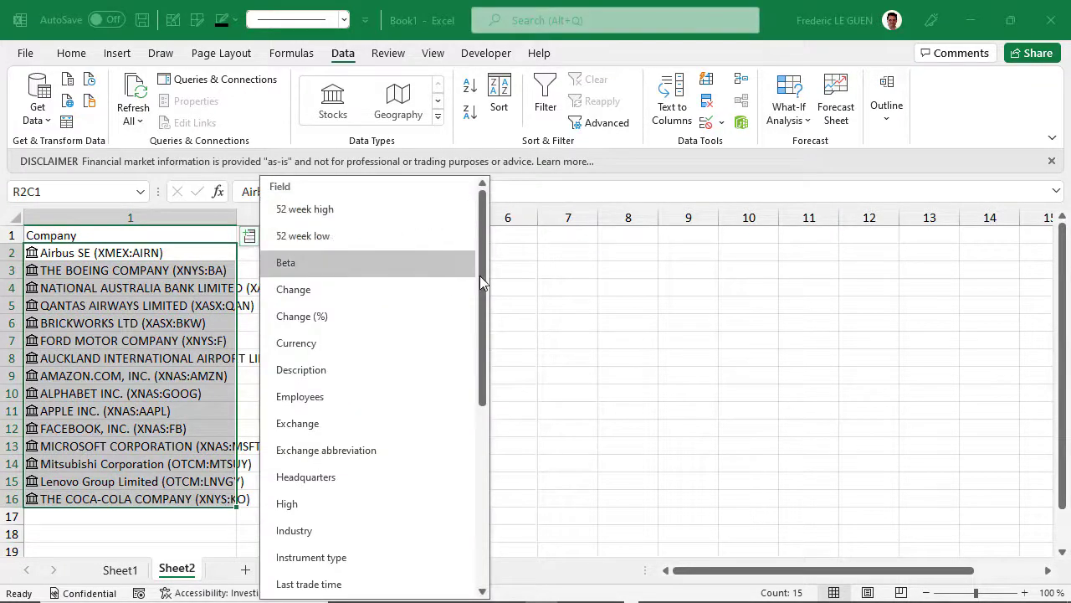
drag(479, 275, 495, 457)
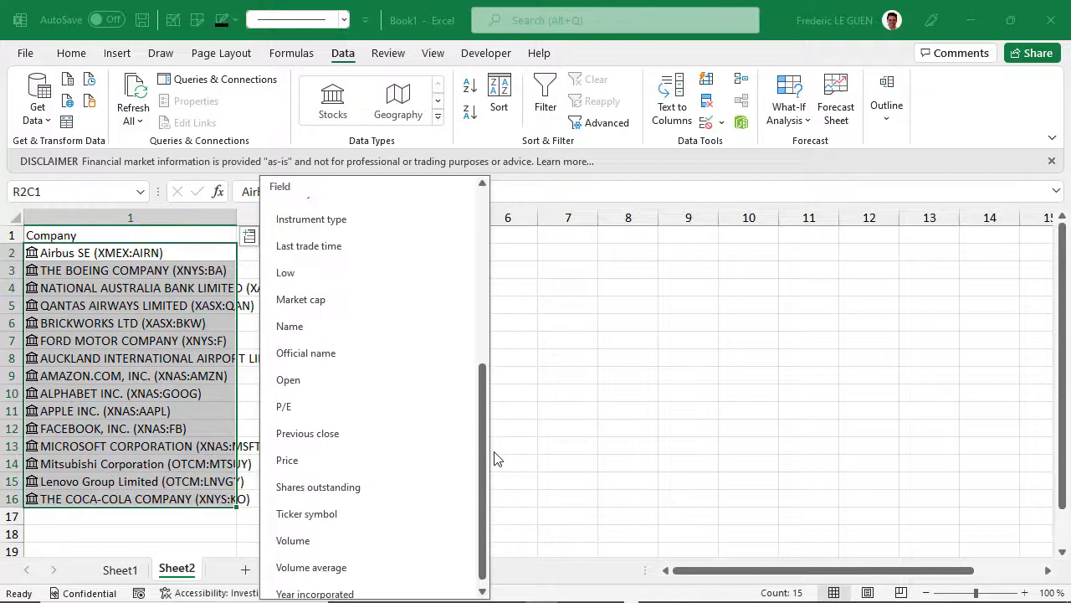
click(343, 462)
drag(297, 212, 327, 216)
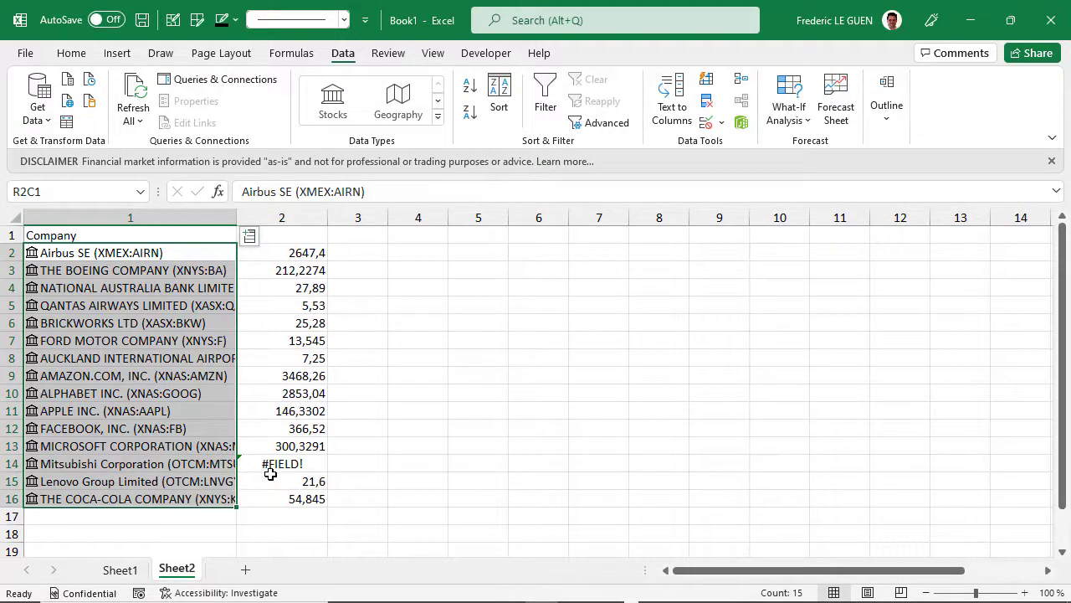
- Insert the Last trade time field for the companies into column 3 and widen the column to fit the dates and times
click(249, 239)
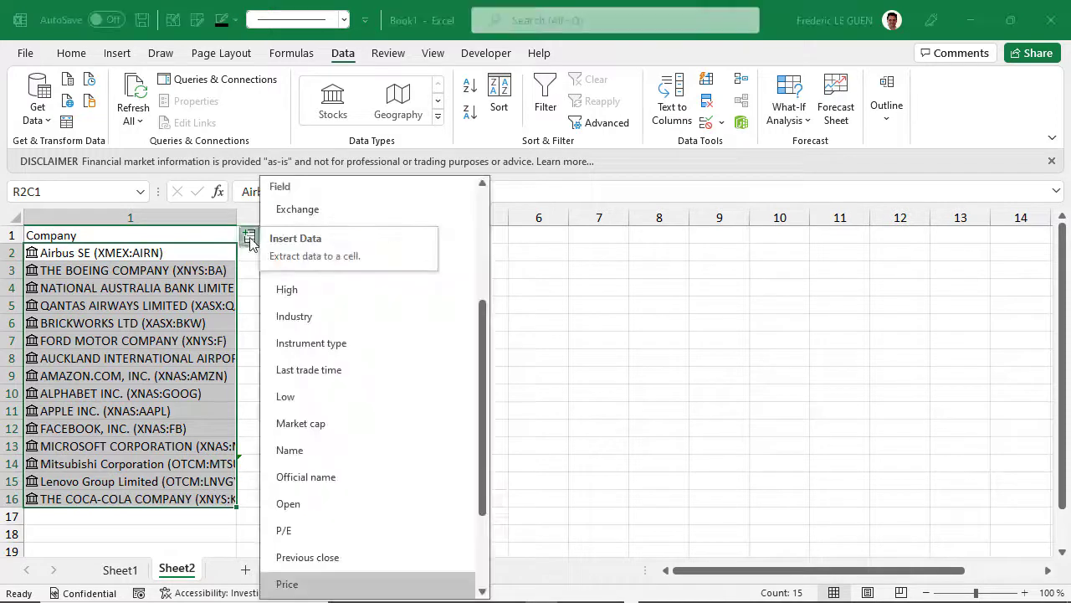
click(368, 373)
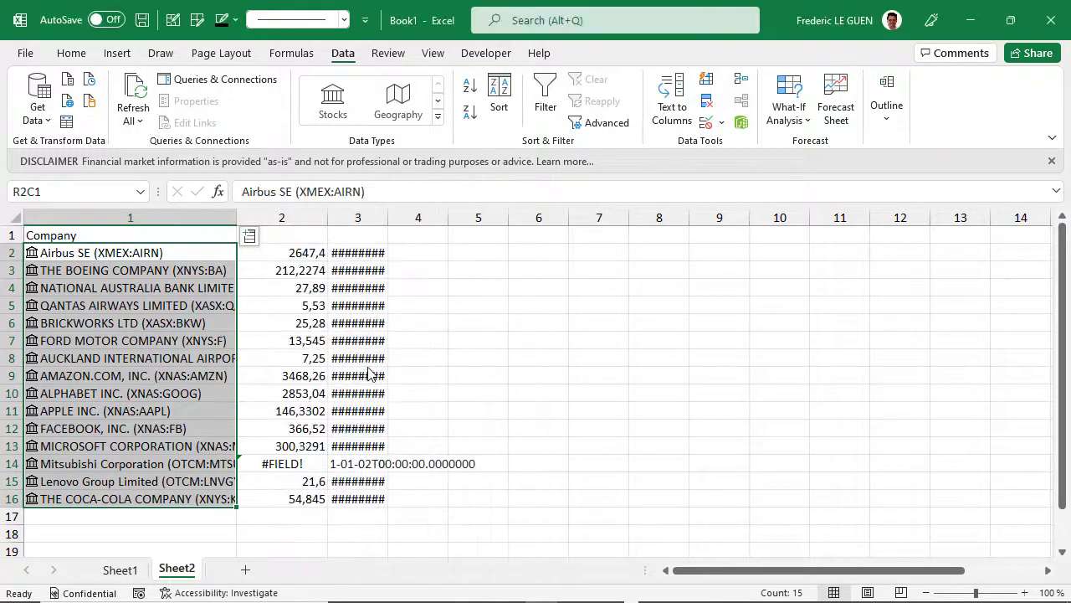
drag(388, 214, 488, 218)
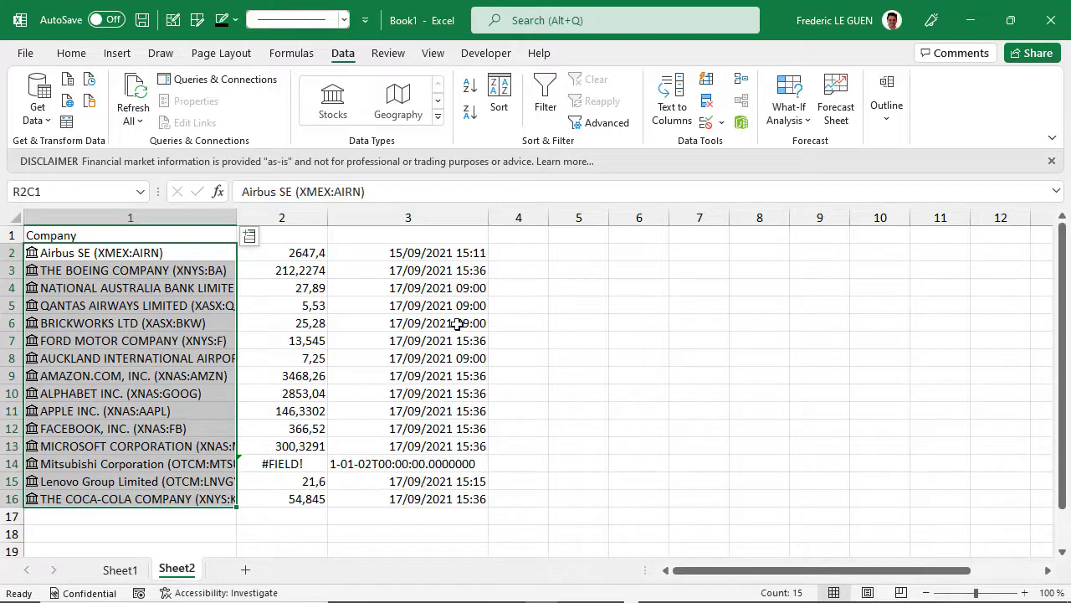
- Look over the topics on the Wolfram|Alpha home page and the Wolfram data types offered in Excel
click(438, 122)
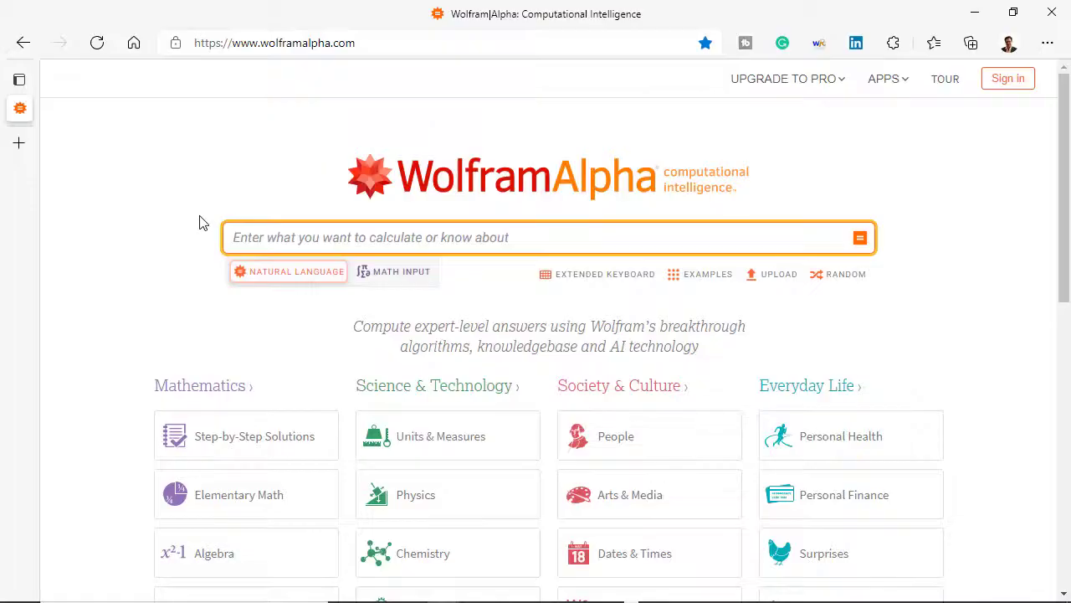
scroll(199, 222, down, 6)
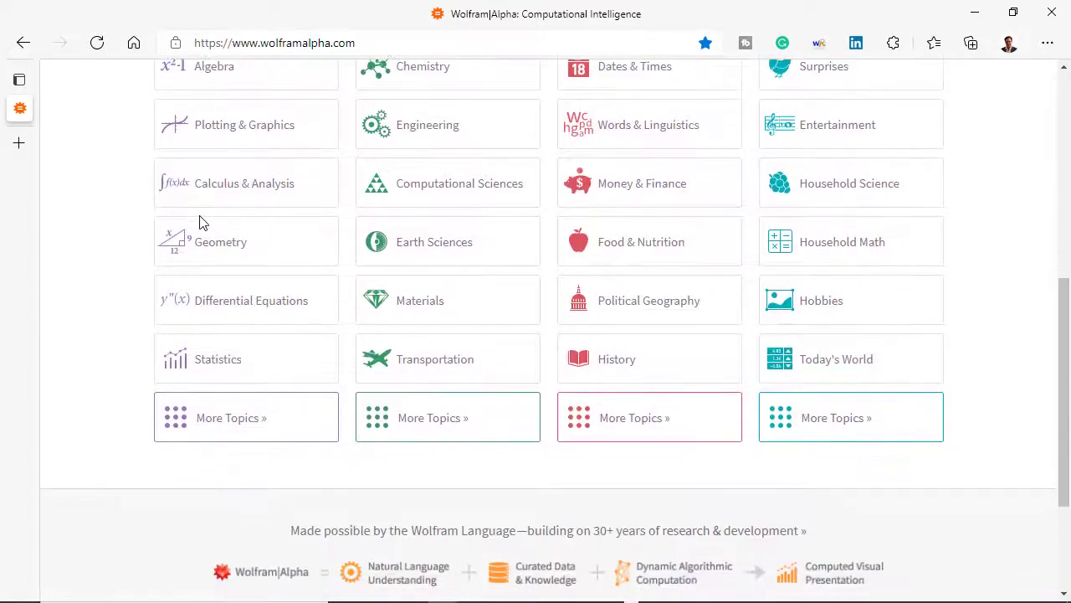
scroll(199, 222, up, 6)
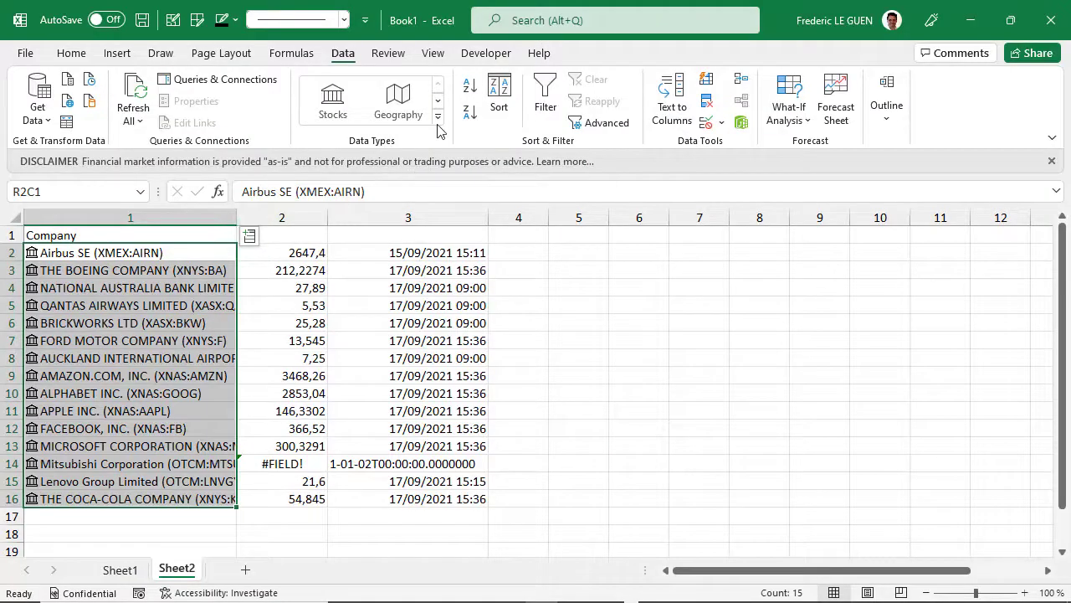
click(437, 117)
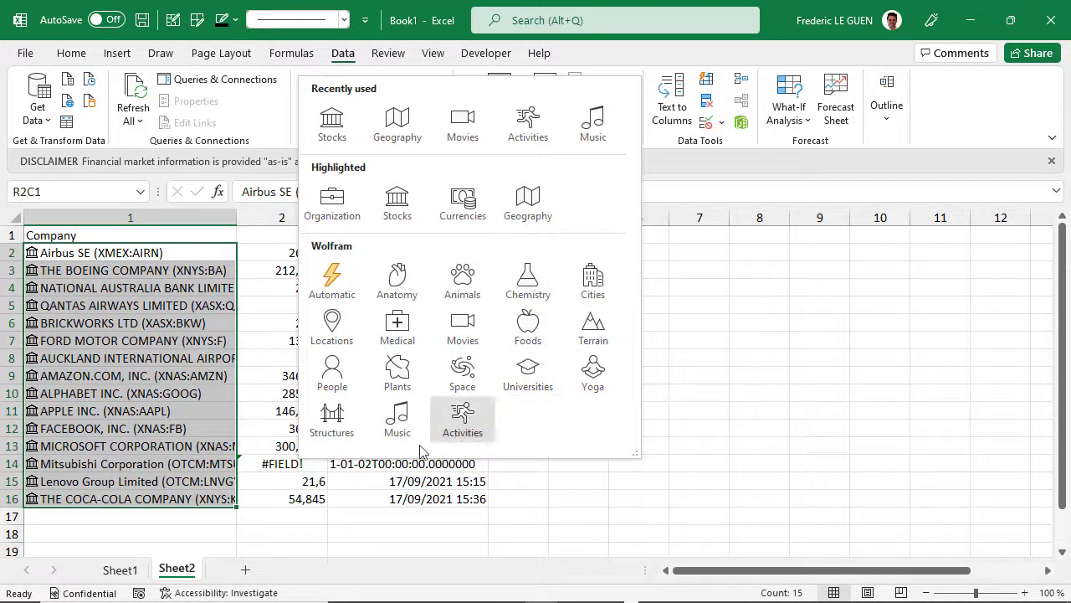
- Close the list of data types and unhide the Wolfram sheet
click(177, 573)
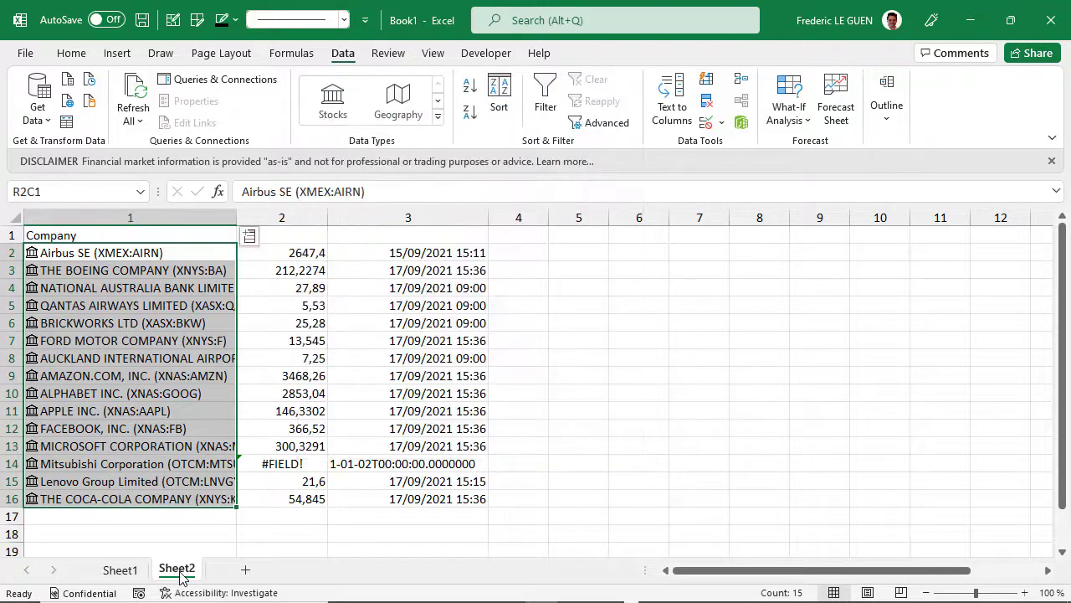
right_click(180, 574)
click(229, 531)
click(247, 579)
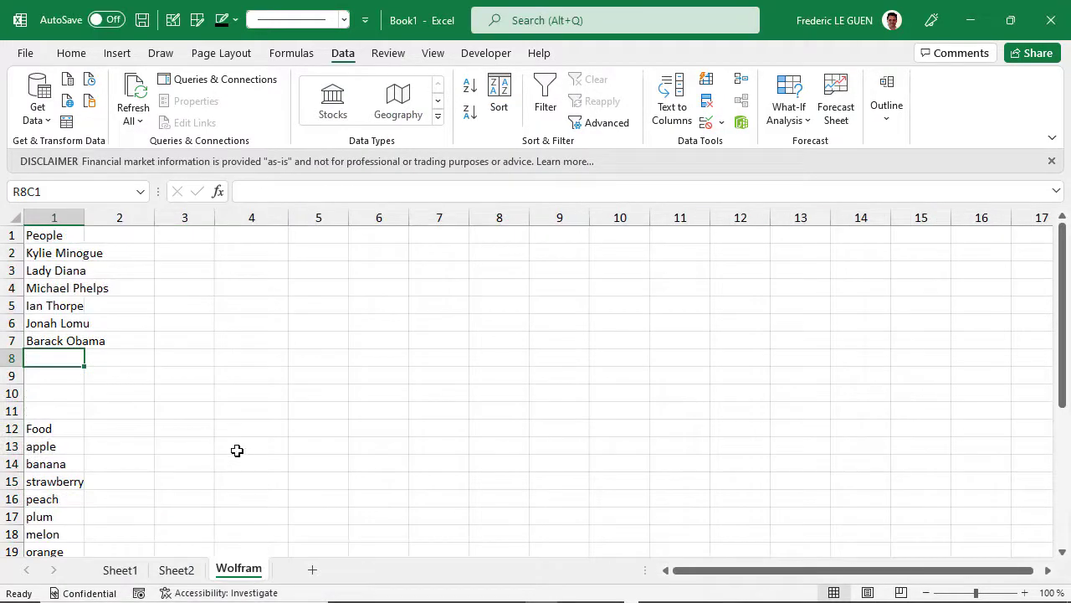
- Create a table with headers from the People list in R1C1:R7C1 and widen column 1 to fit the names
click(66, 238)
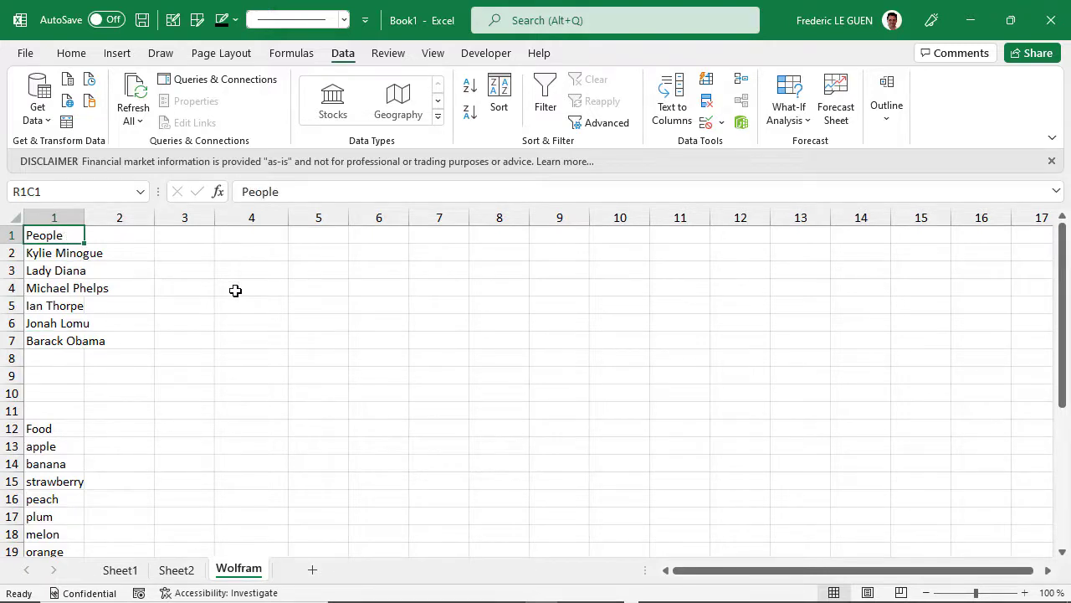
key(ctrl+t)
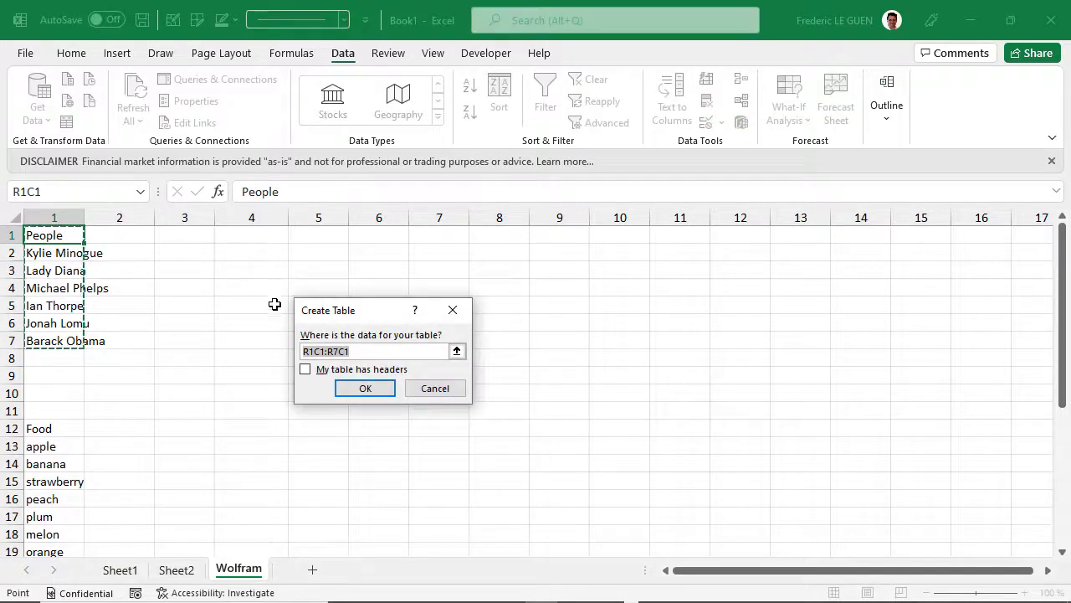
click(337, 372)
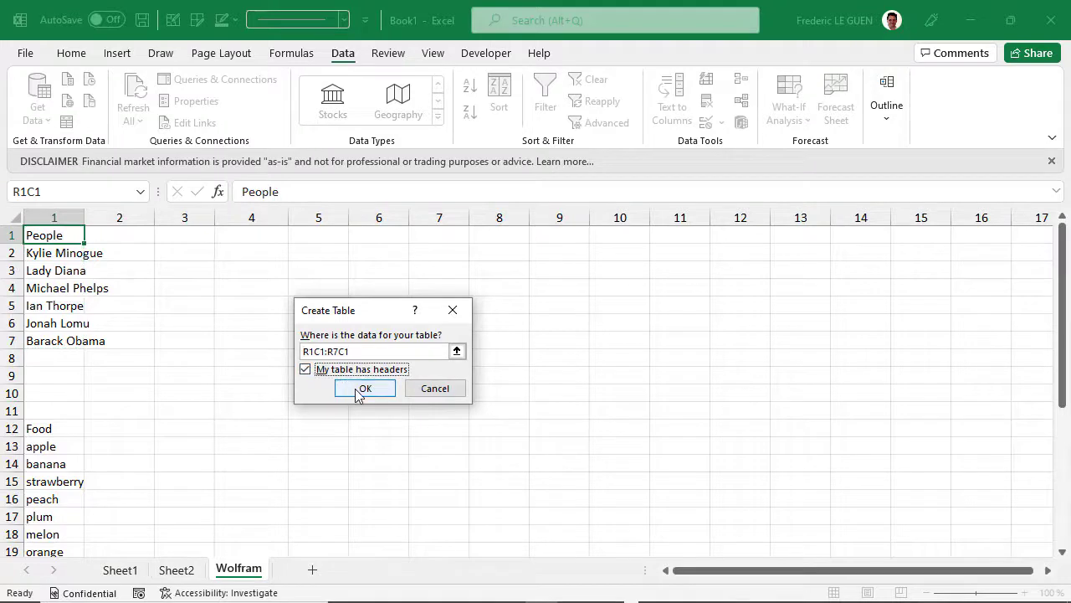
click(362, 388)
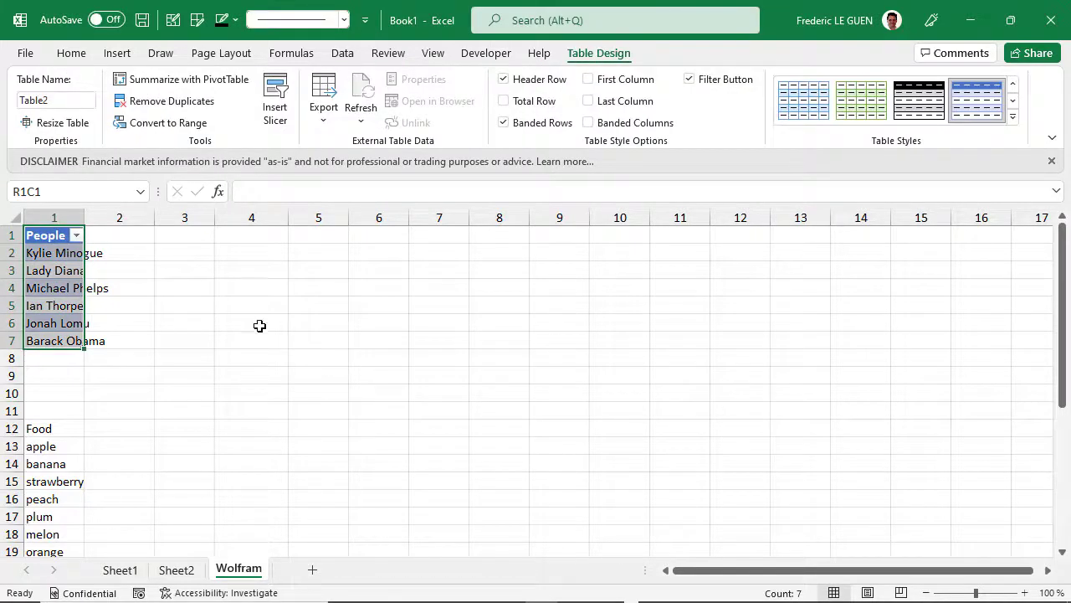
drag(83, 218, 118, 226)
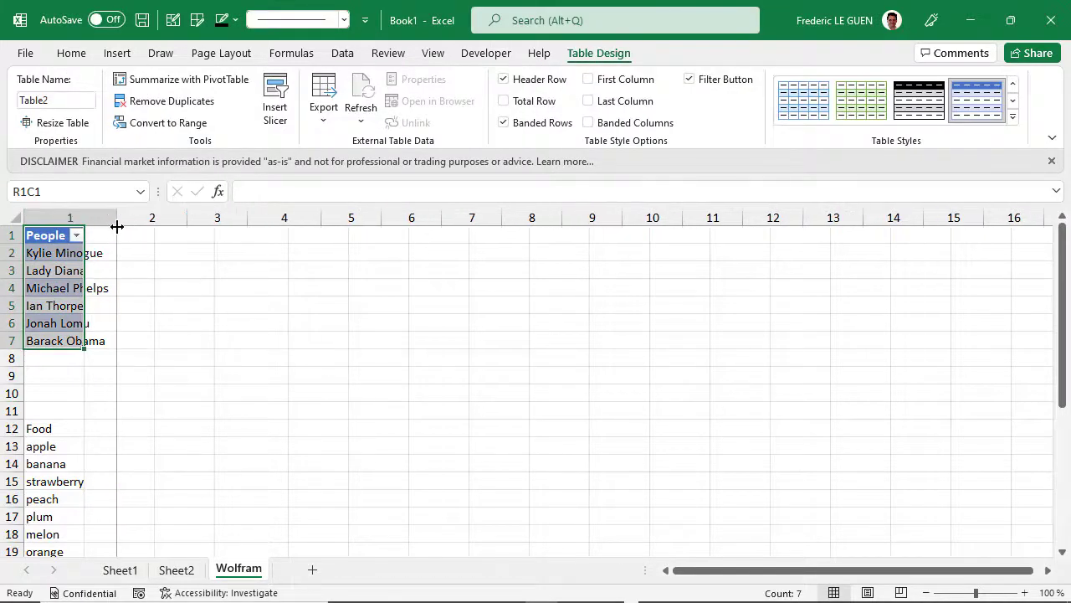
- Convert the People table to the Wolfram People data type, matching the unresolved entries to Michael Phelps and Barack Obama
click(345, 55)
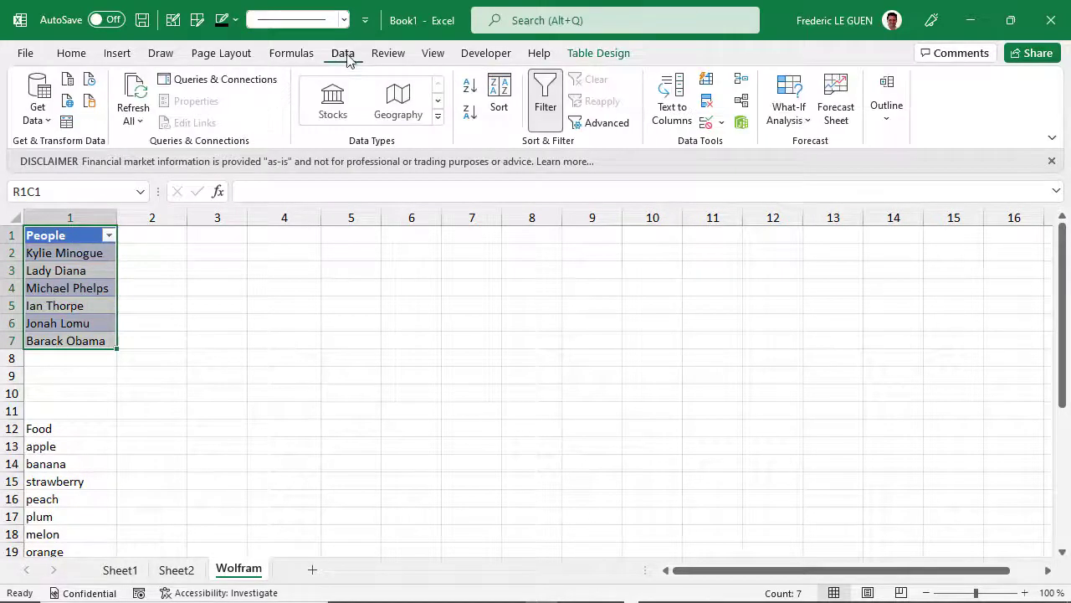
click(438, 117)
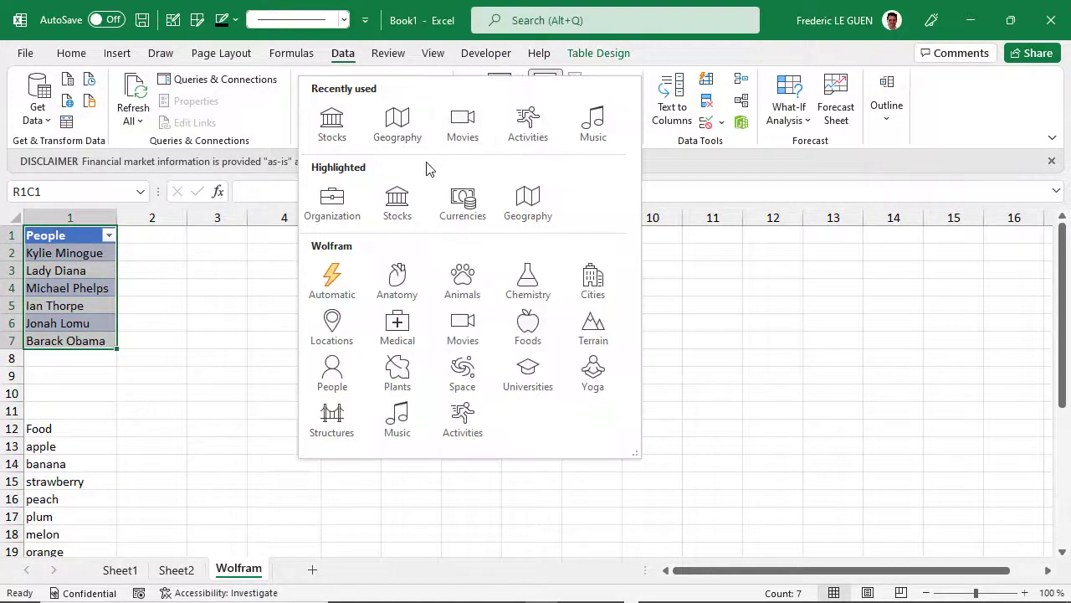
click(332, 374)
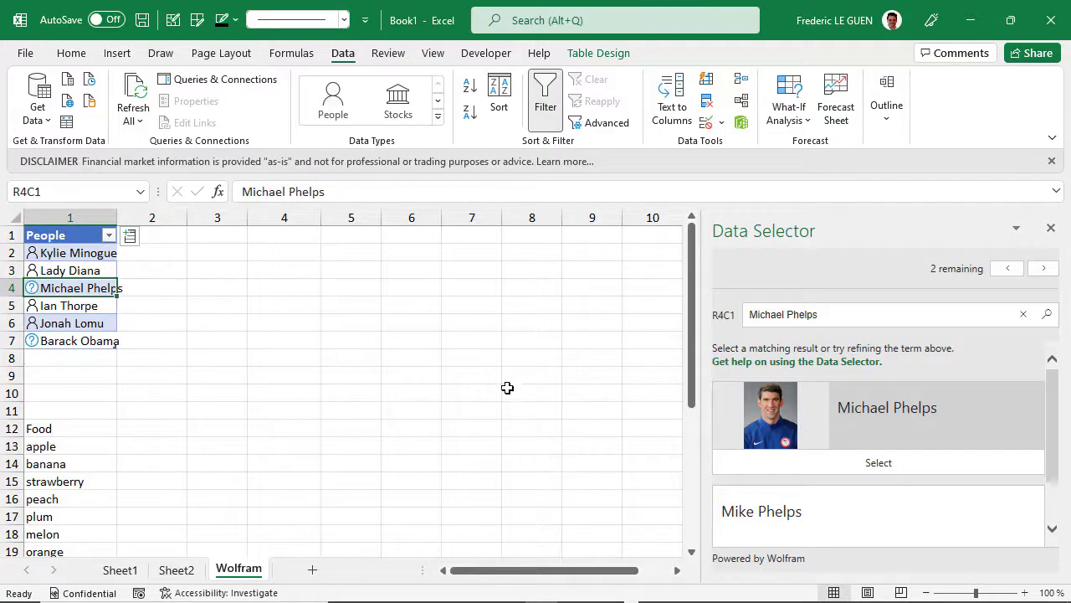
click(873, 467)
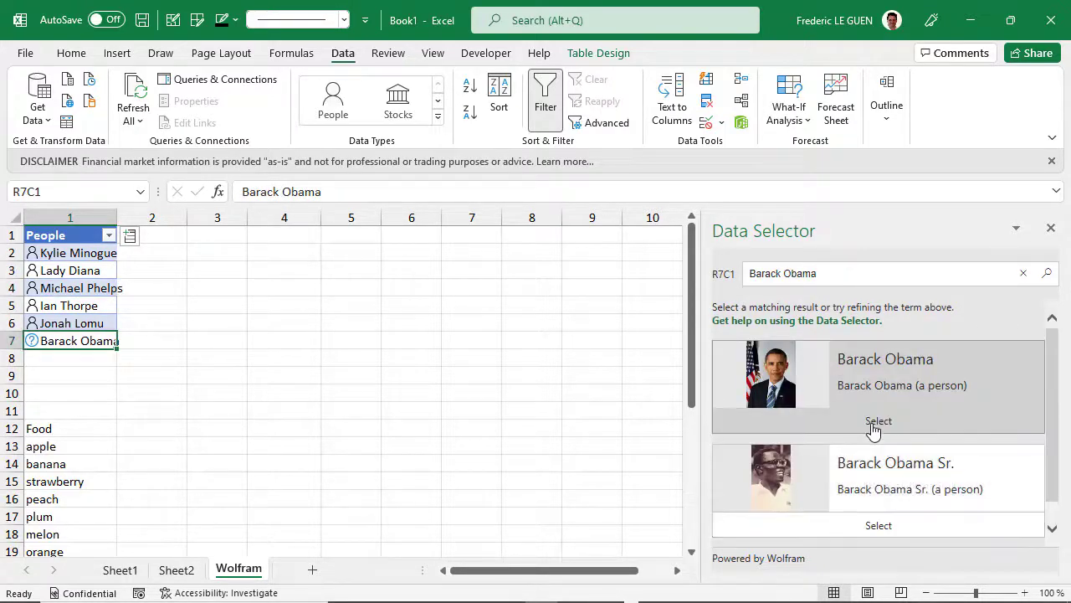
click(873, 429)
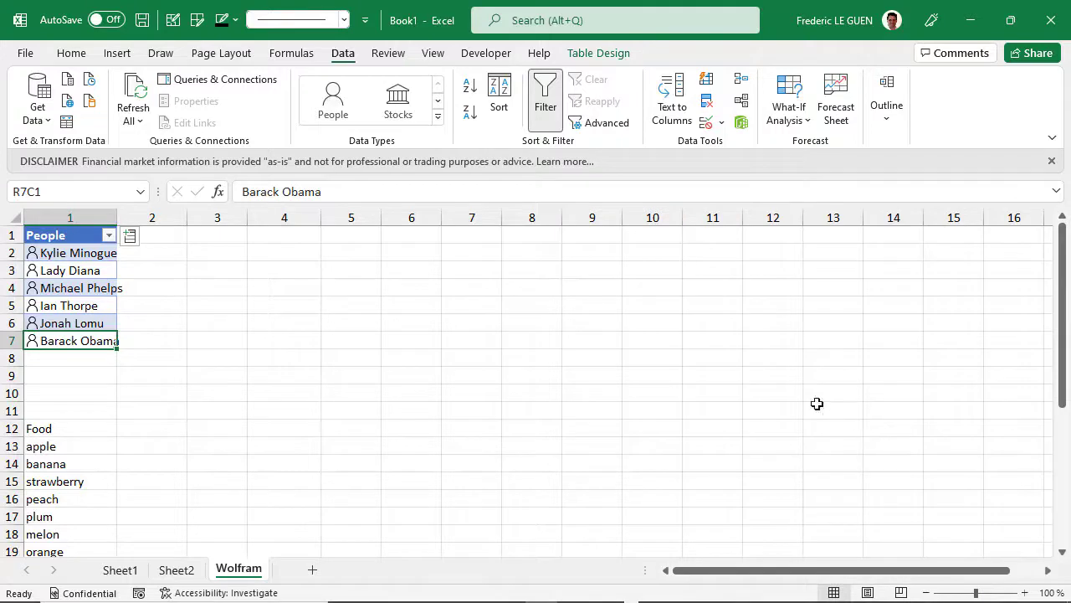
- Add the date of birth and date of death fields to the People table, widening the date of birth column
click(92, 226)
click(129, 235)
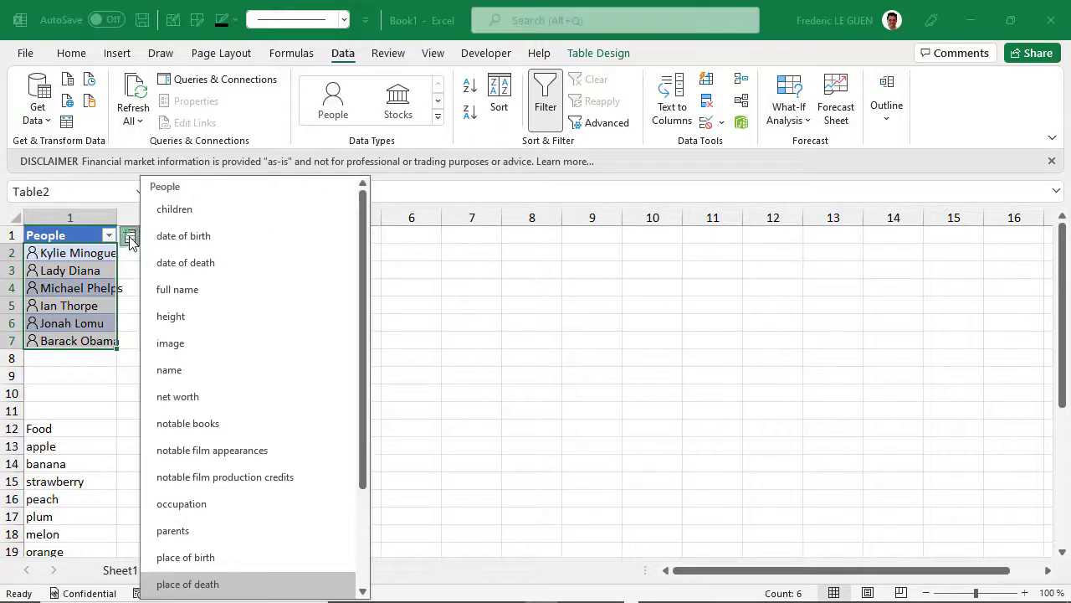
click(179, 238)
drag(188, 216, 222, 217)
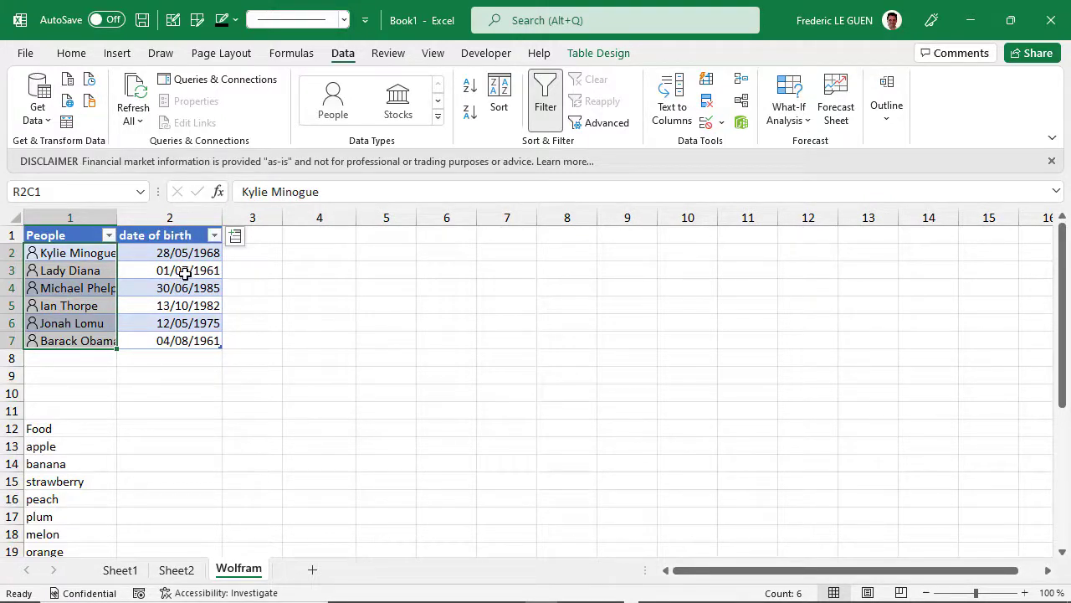
click(235, 238)
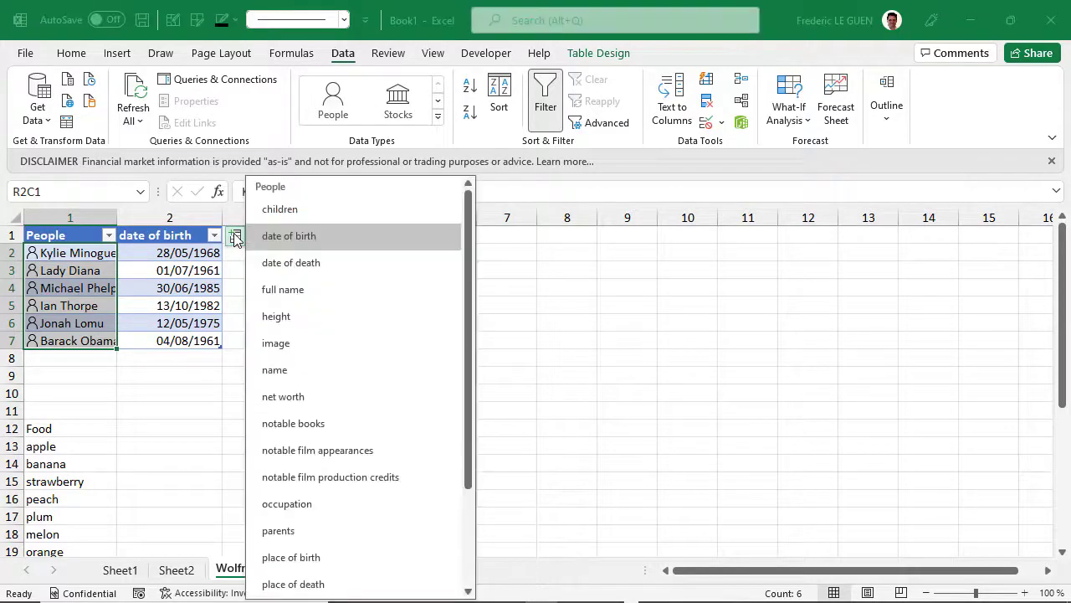
click(299, 269)
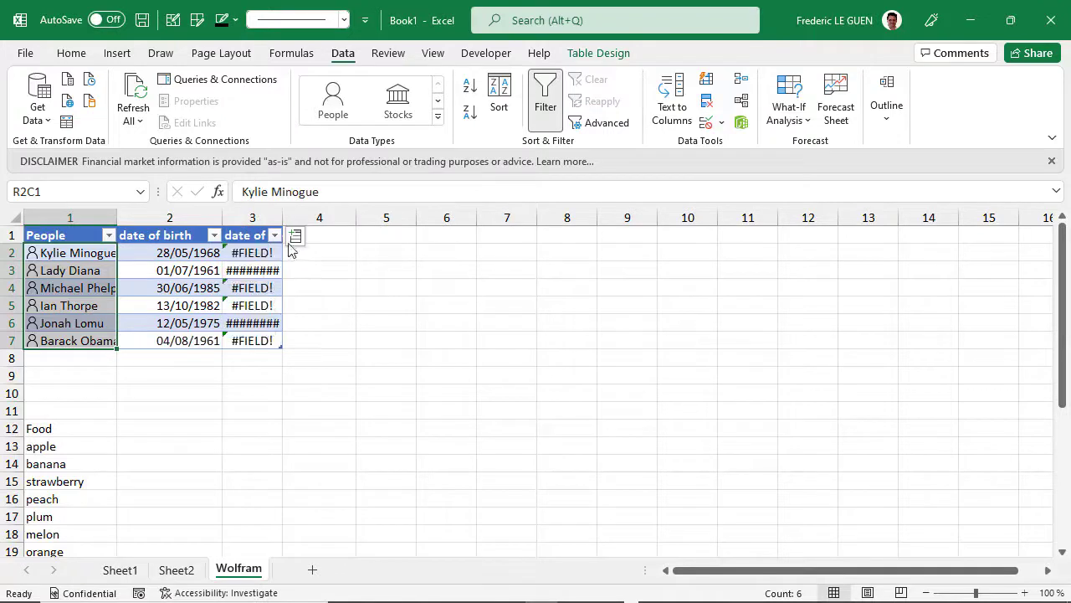
- Widen the date of death column to fit its dates and add a widened image field to the People table
drag(282, 217, 337, 218)
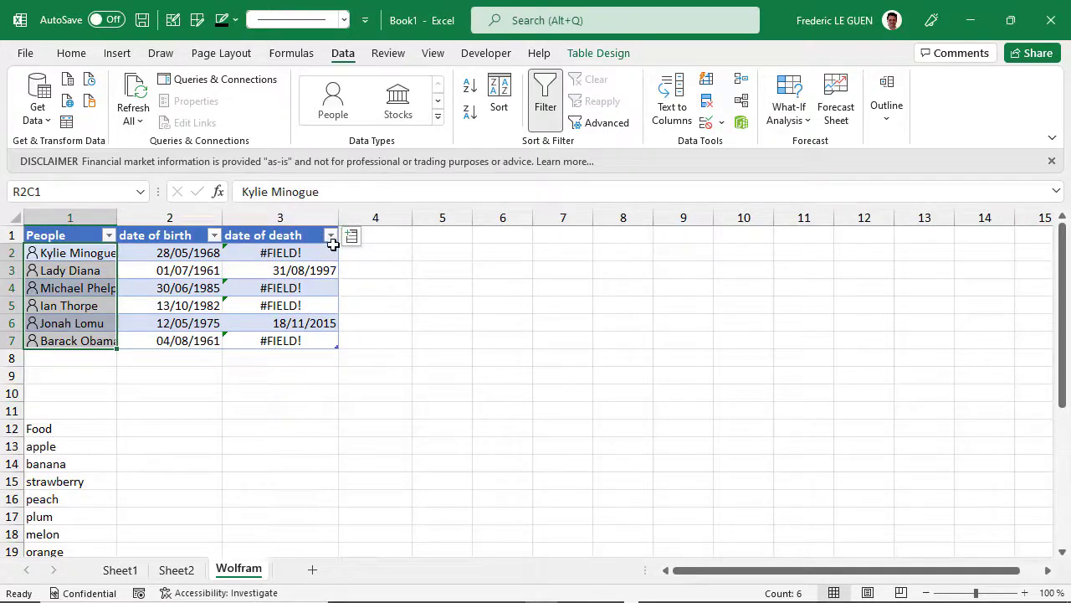
click(351, 239)
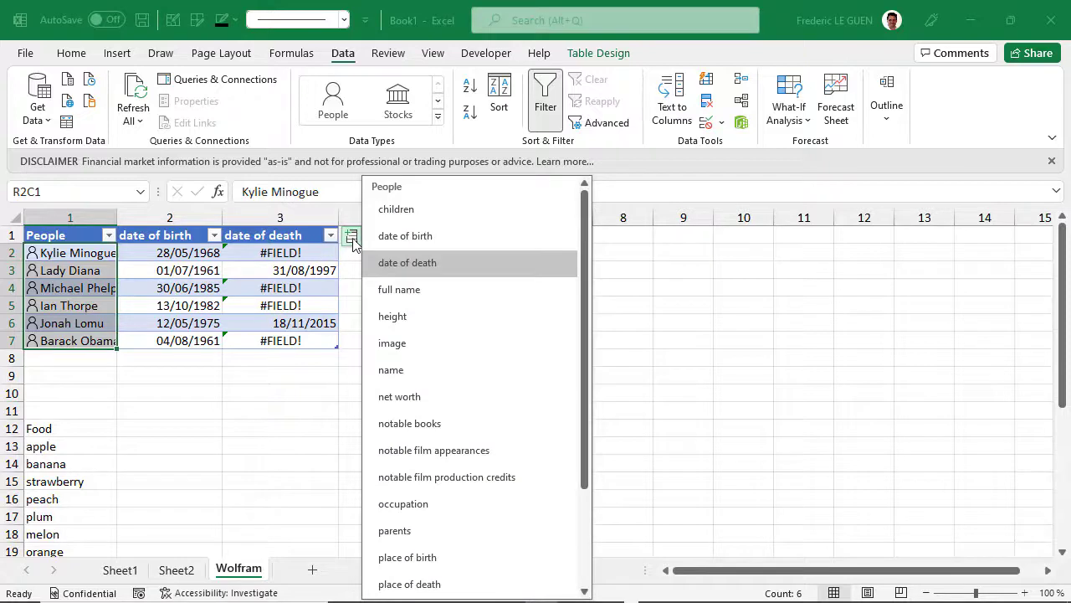
click(406, 348)
drag(400, 217, 438, 216)
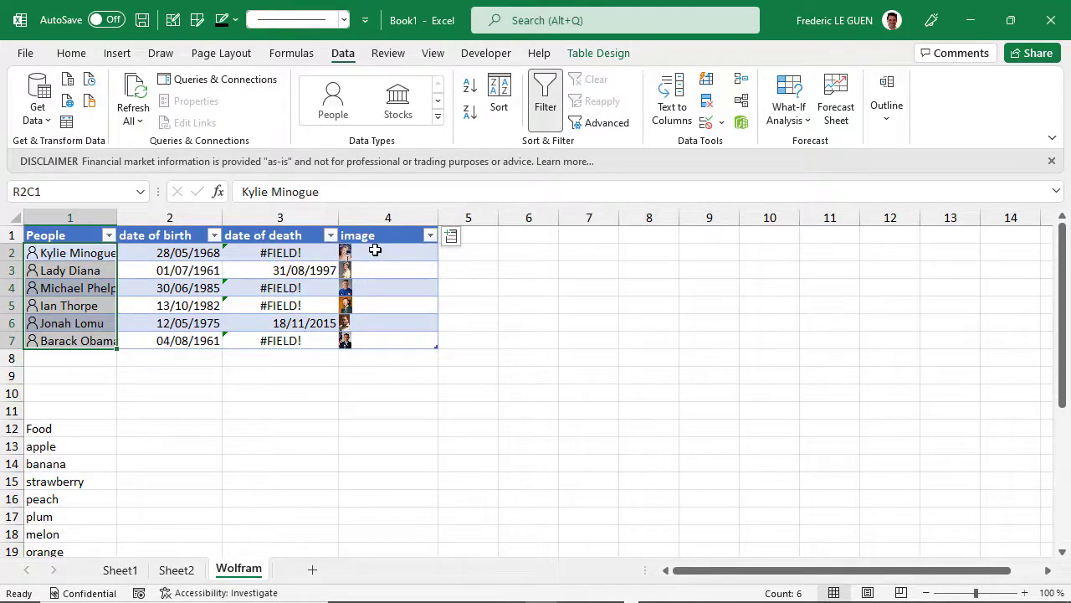
- Enlarge the pictures in the People table's image column by increasing the cells' font size to 36
drag(375, 249, 375, 337)
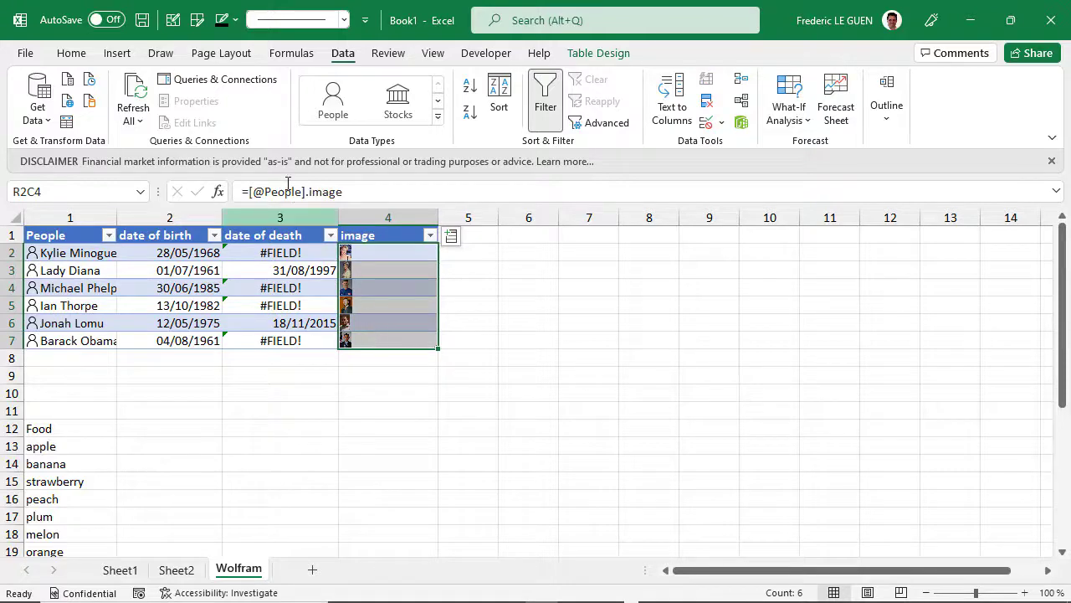
click(71, 53)
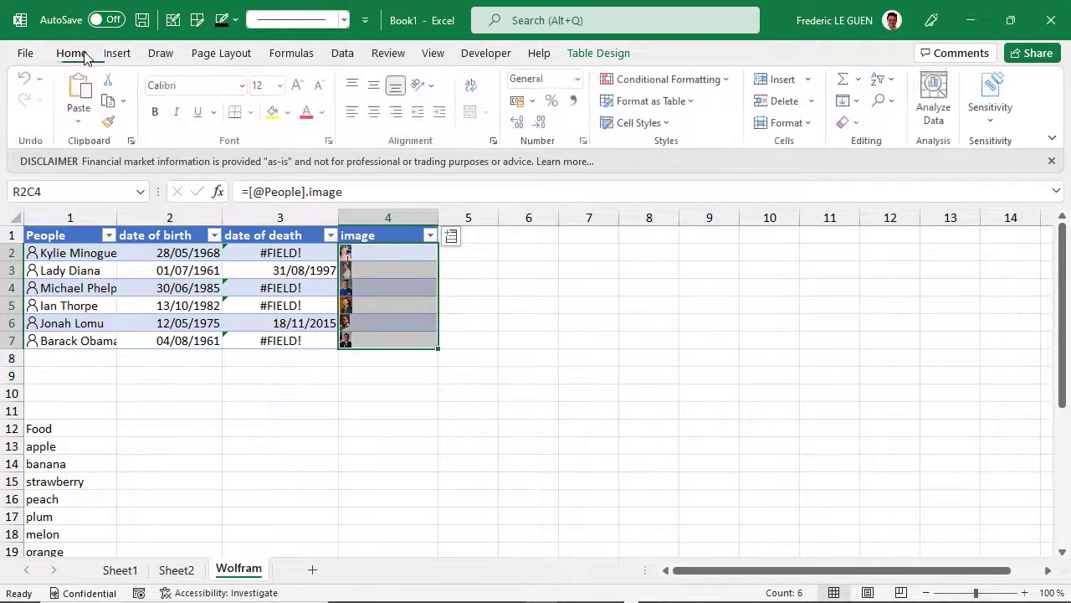
click(300, 86)
click(300, 86)
click(300, 87)
click(300, 86)
click(299, 86)
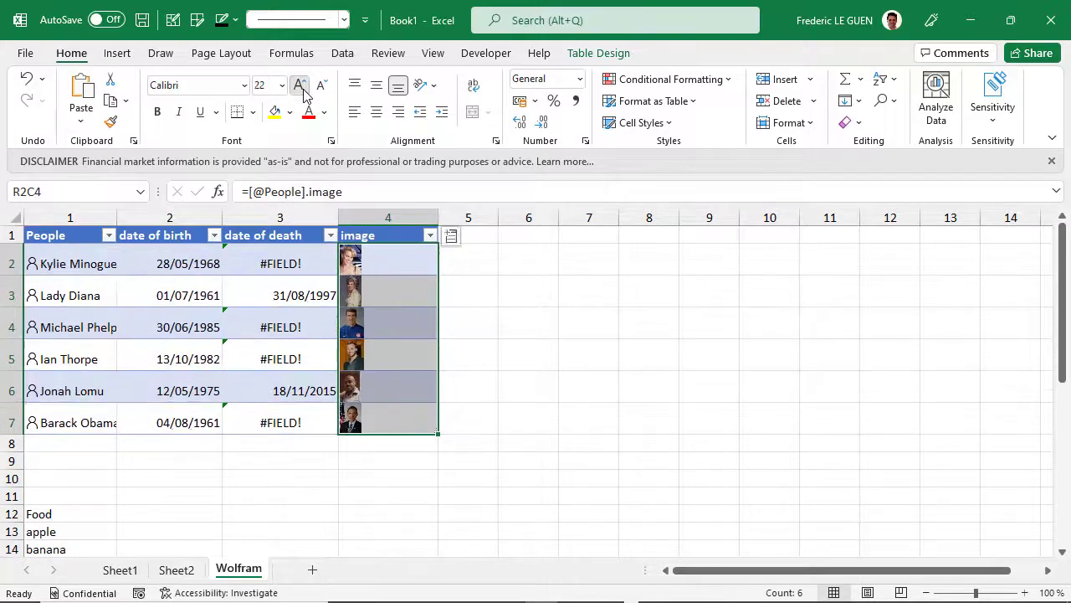
click(303, 92)
click(303, 92)
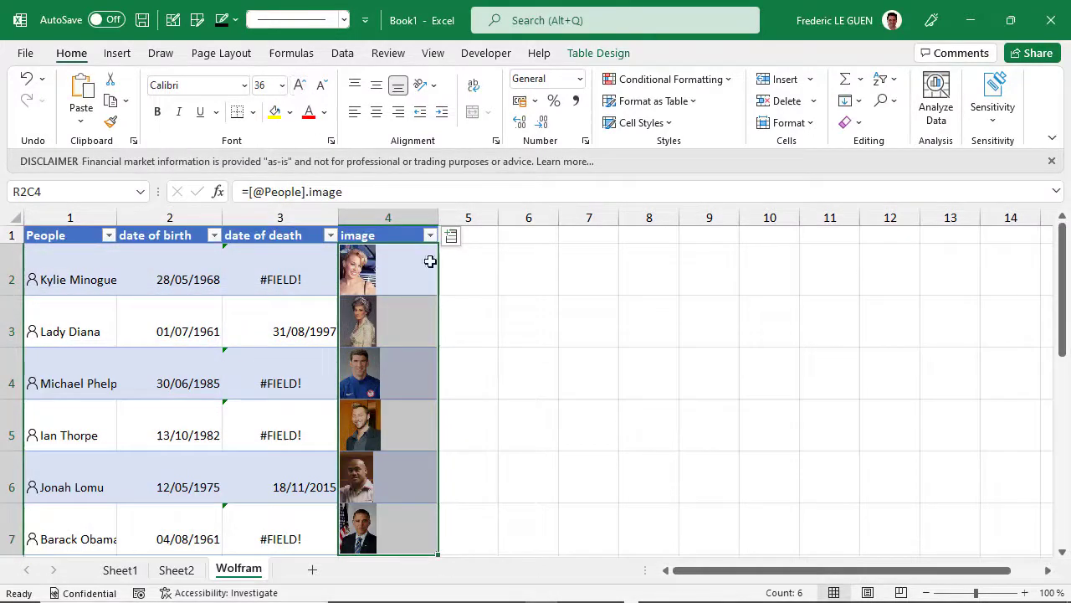
scroll(455, 277, down, 1)
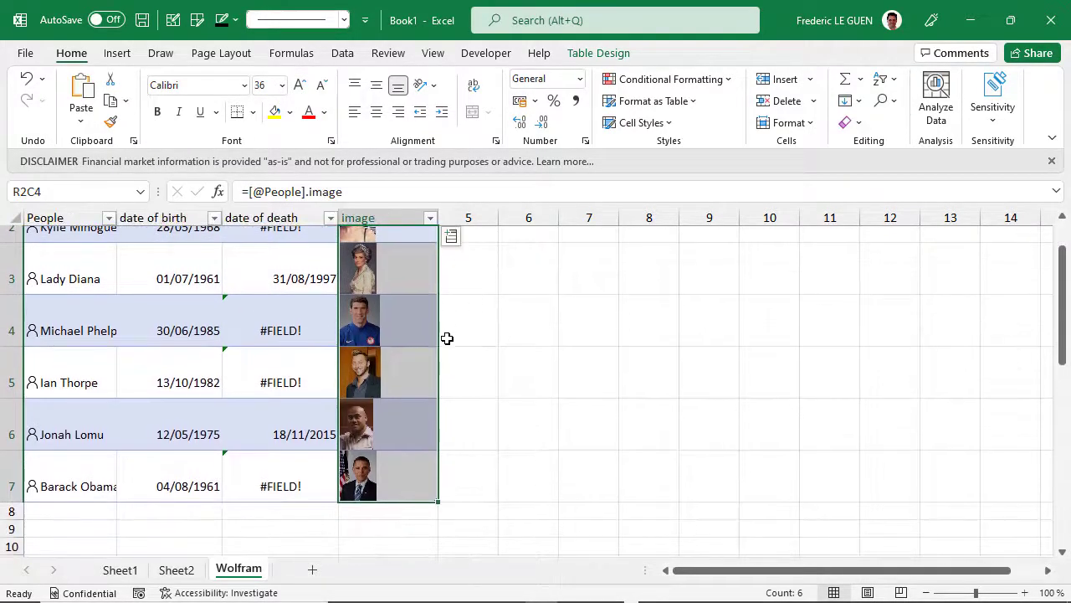
scroll(421, 478, up, 1)
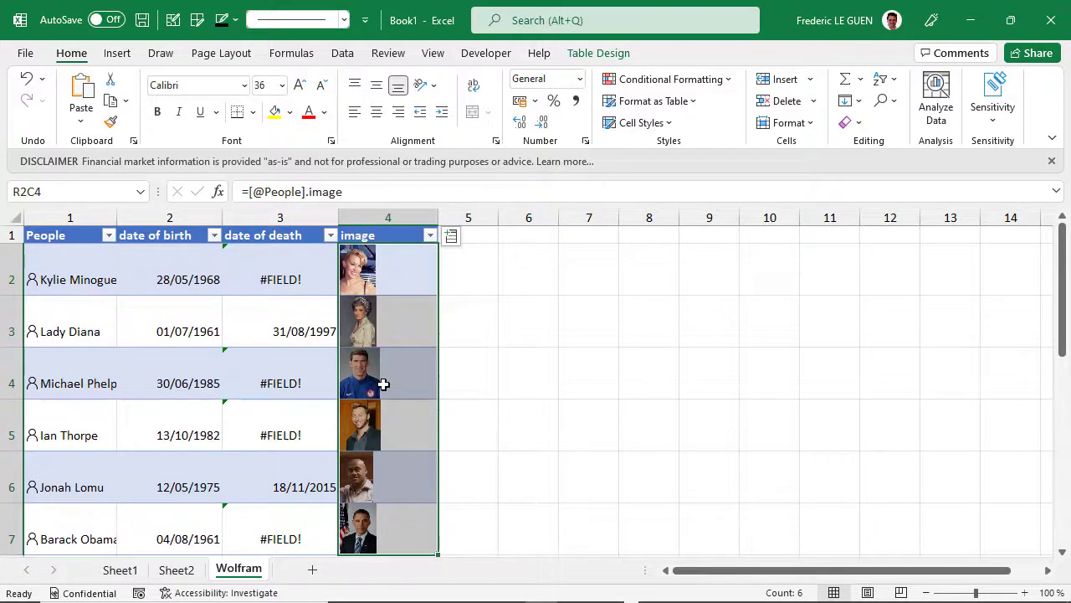
- Create a table with headers from the Food list in R12C1:R19C1
scroll(381, 381, down, 3)
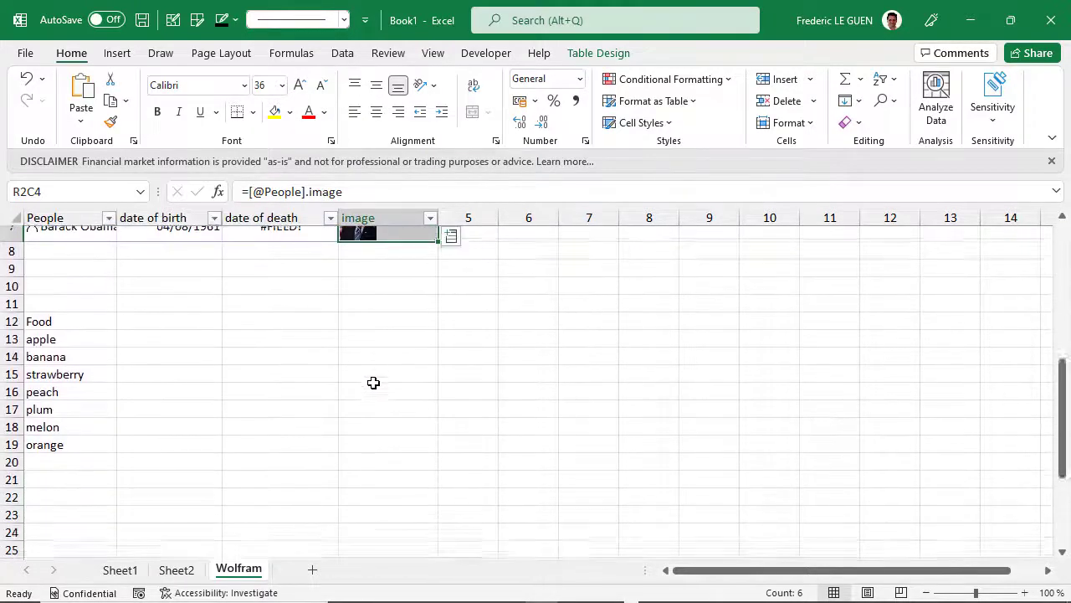
drag(55, 318, 55, 441)
key(ctrl+t)
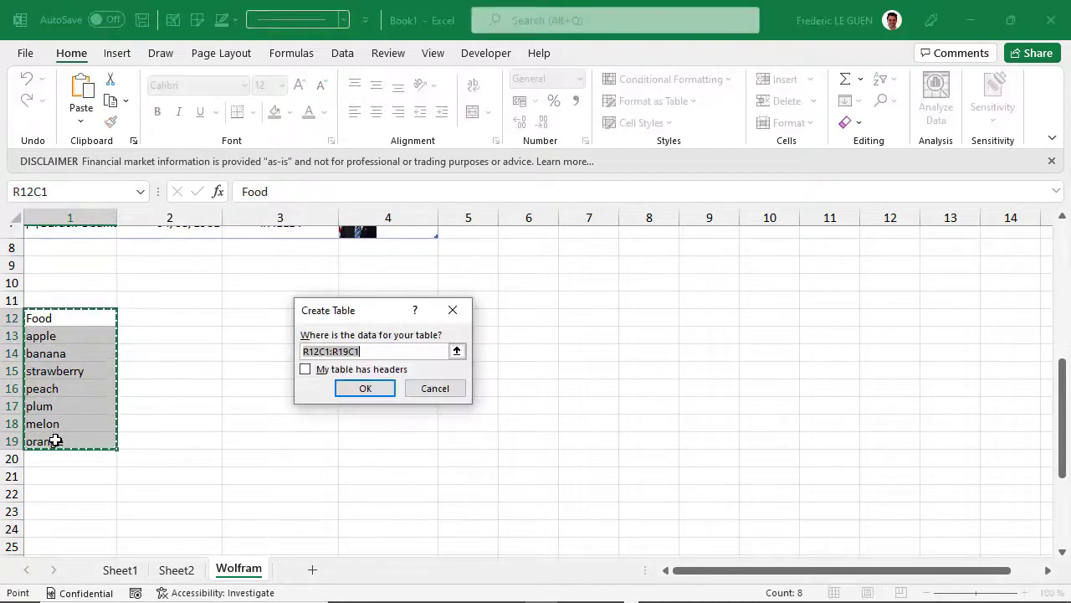
click(306, 369)
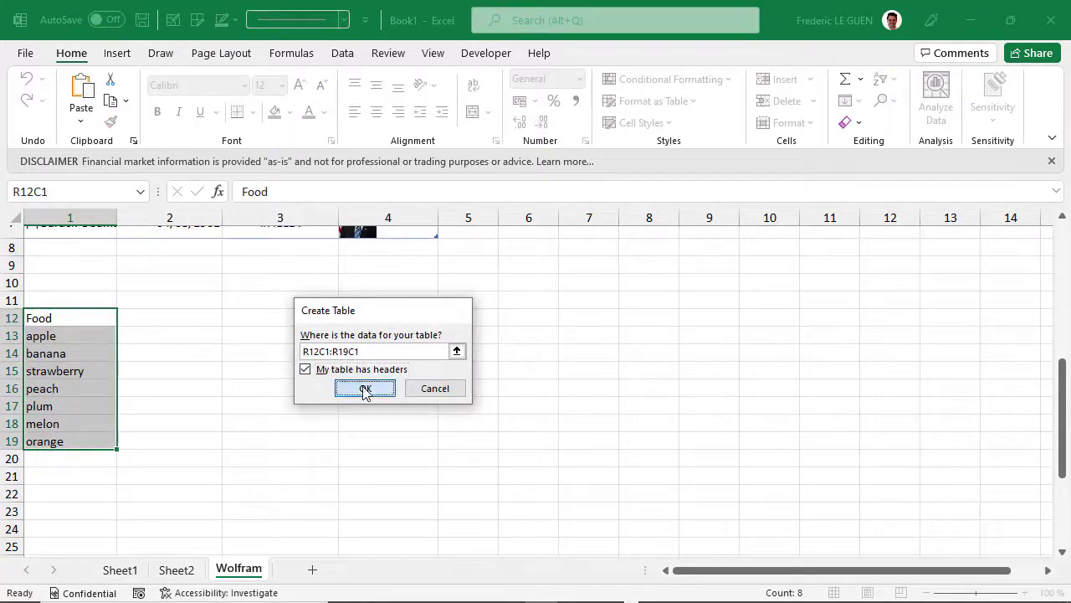
click(360, 387)
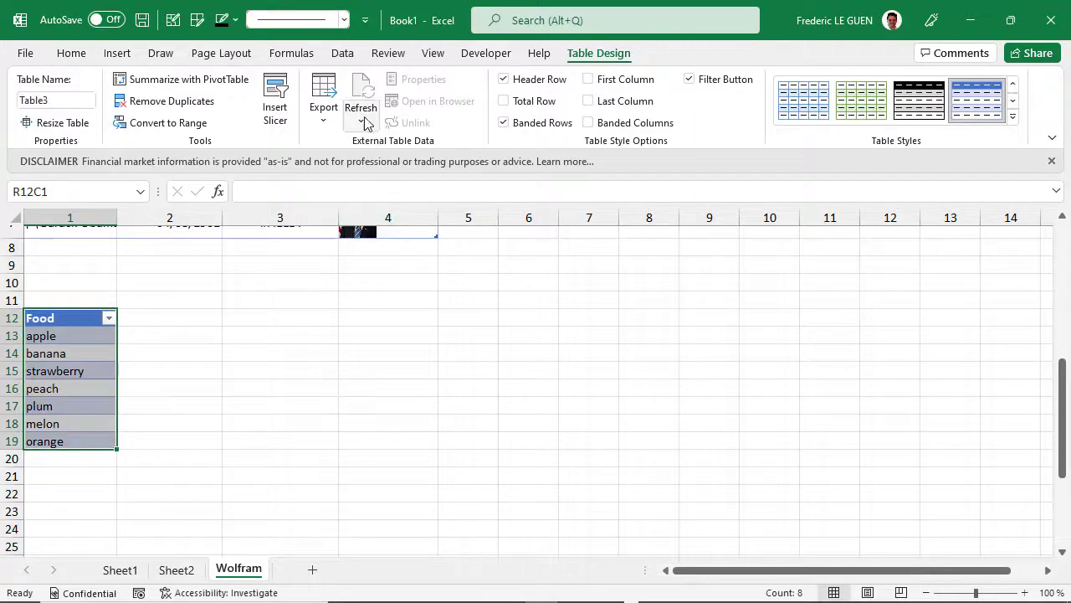
- Convert the Food table to the Wolfram Foods data type
click(342, 53)
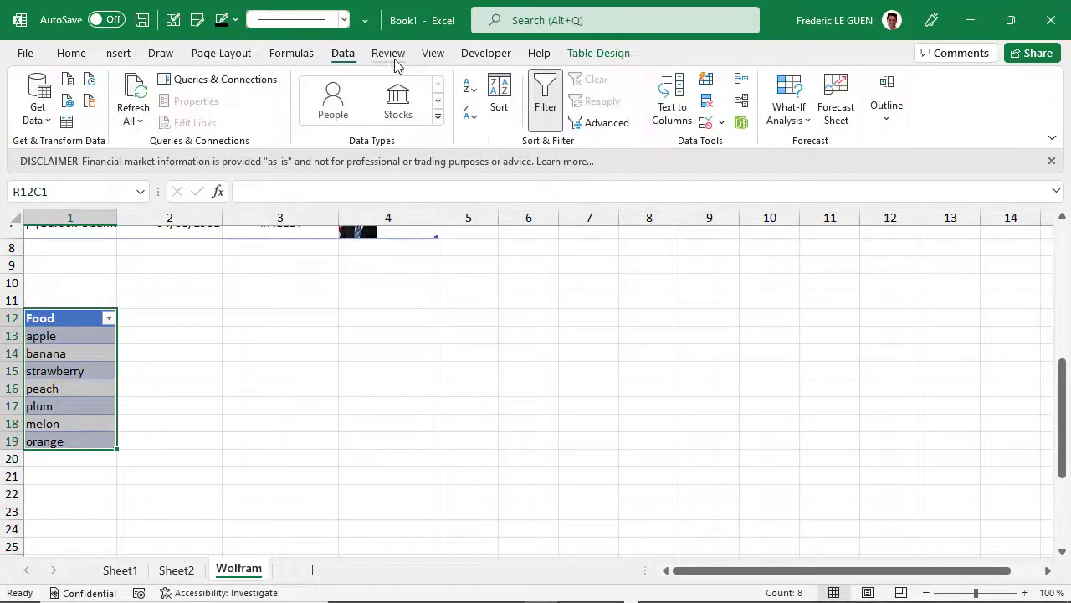
click(438, 120)
click(528, 326)
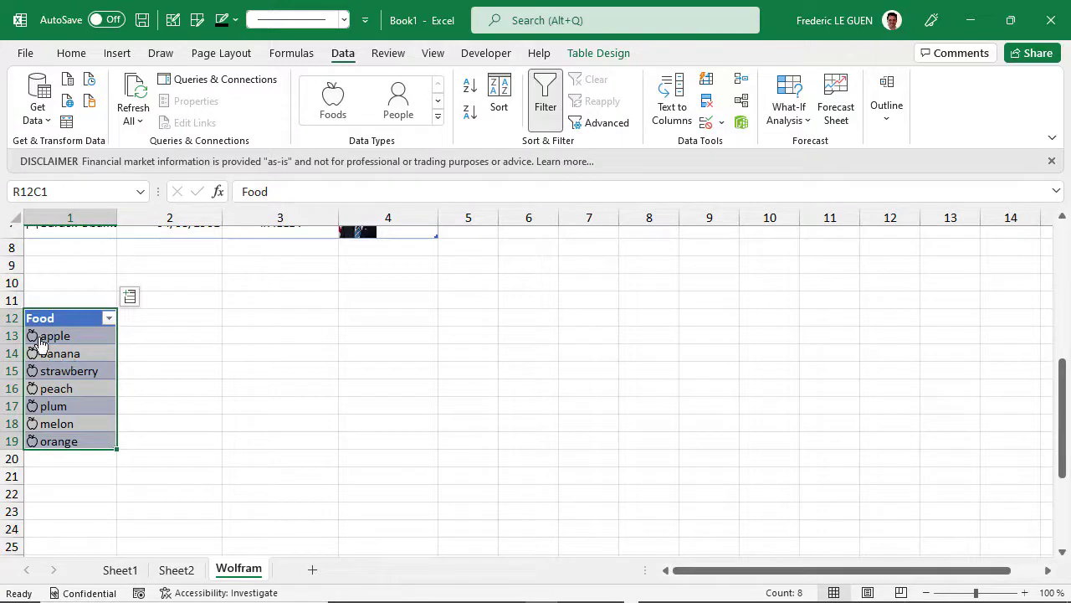
- Add the calcium, vitamin A and vitamin C fields to the Food table
click(130, 298)
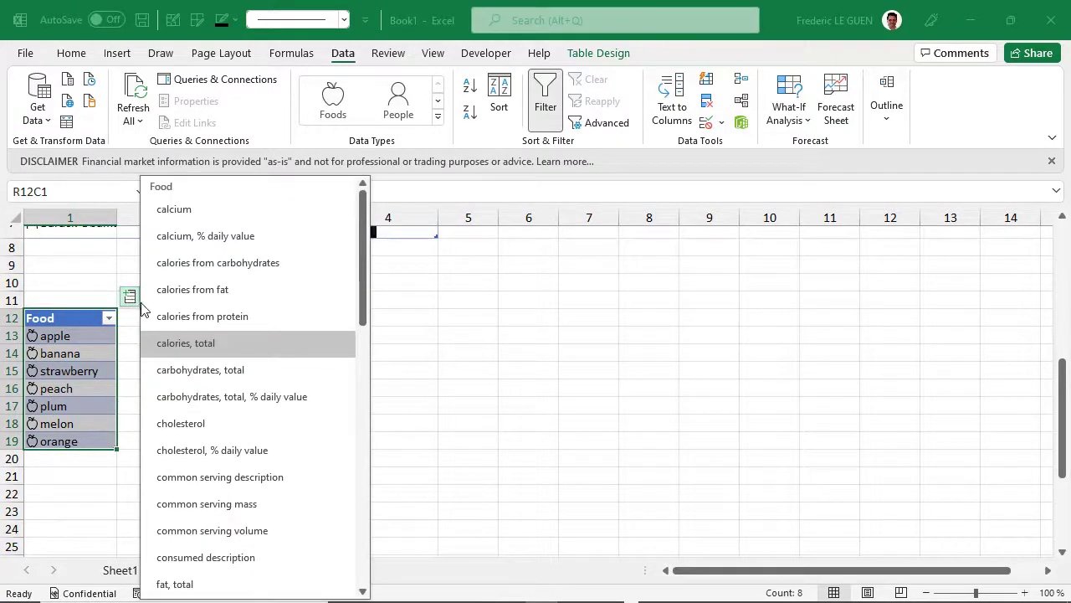
click(178, 217)
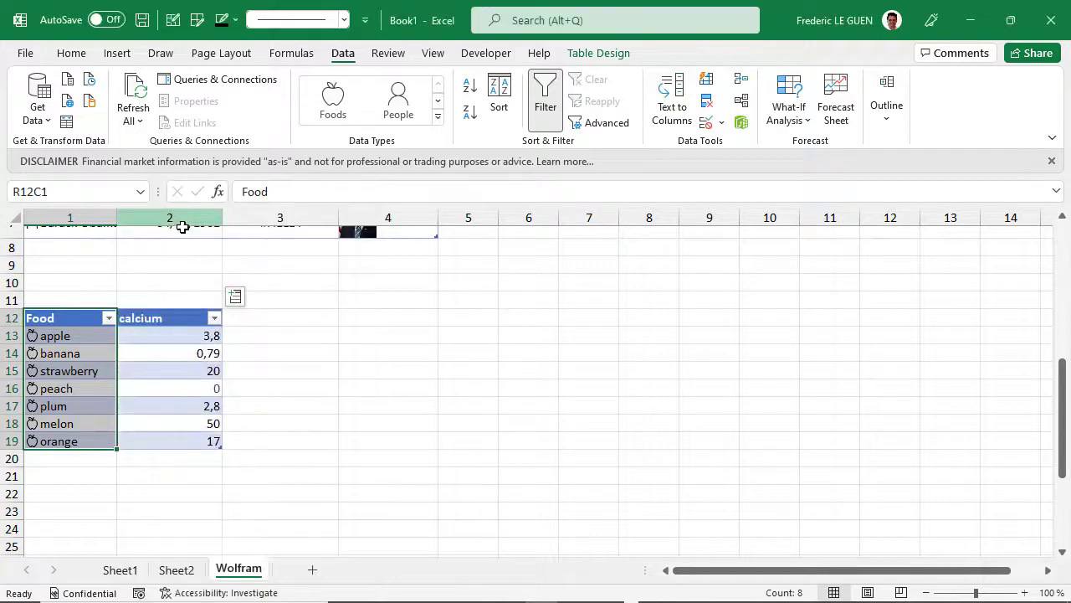
click(234, 296)
scroll(332, 372, down, 8)
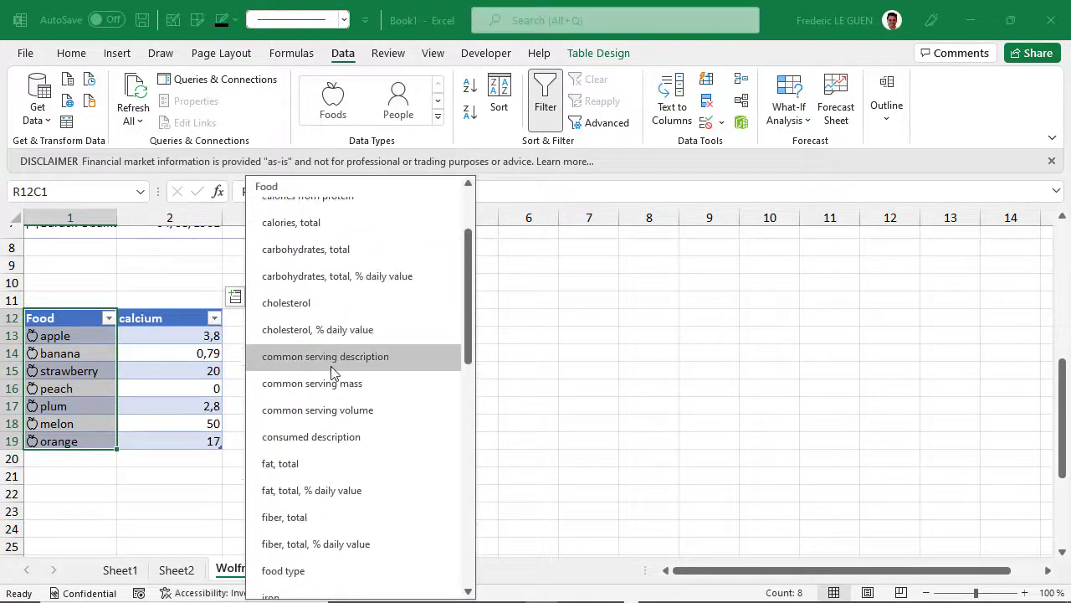
scroll(331, 368, down, 4)
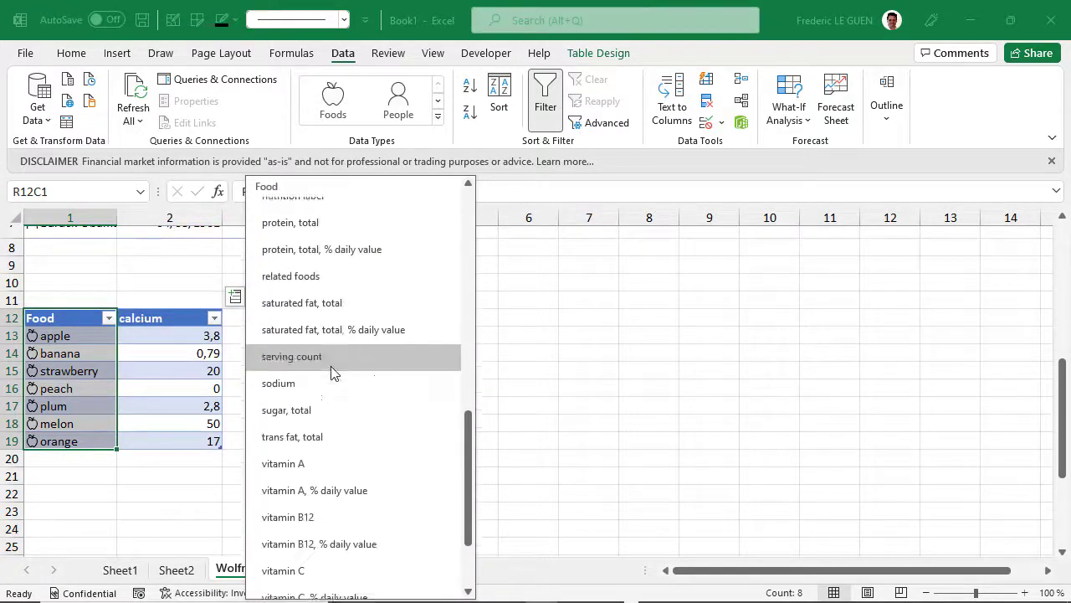
click(304, 419)
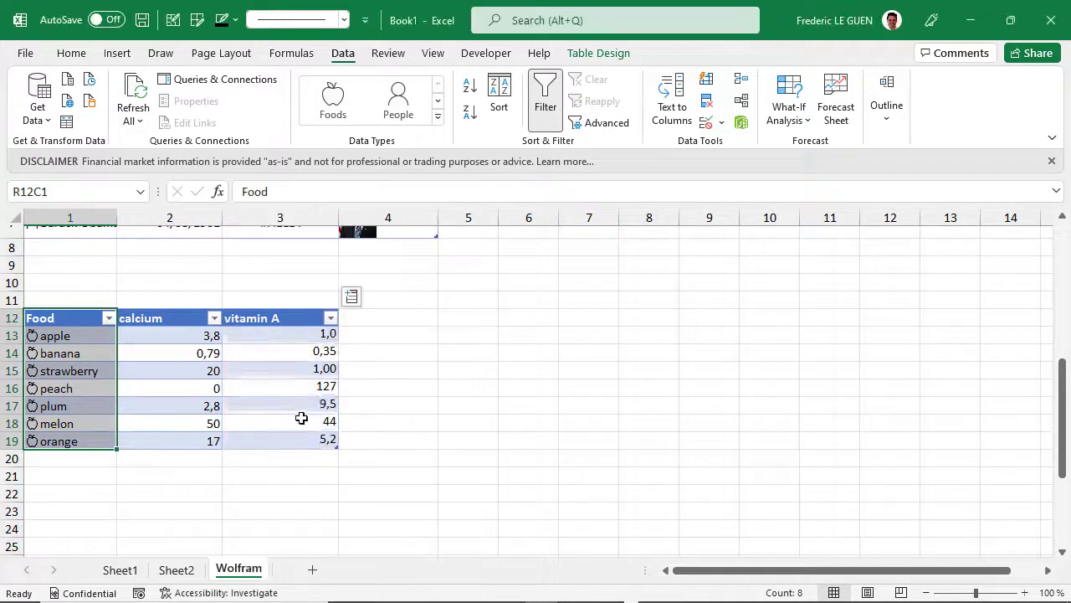
click(352, 298)
scroll(425, 421, down, 3)
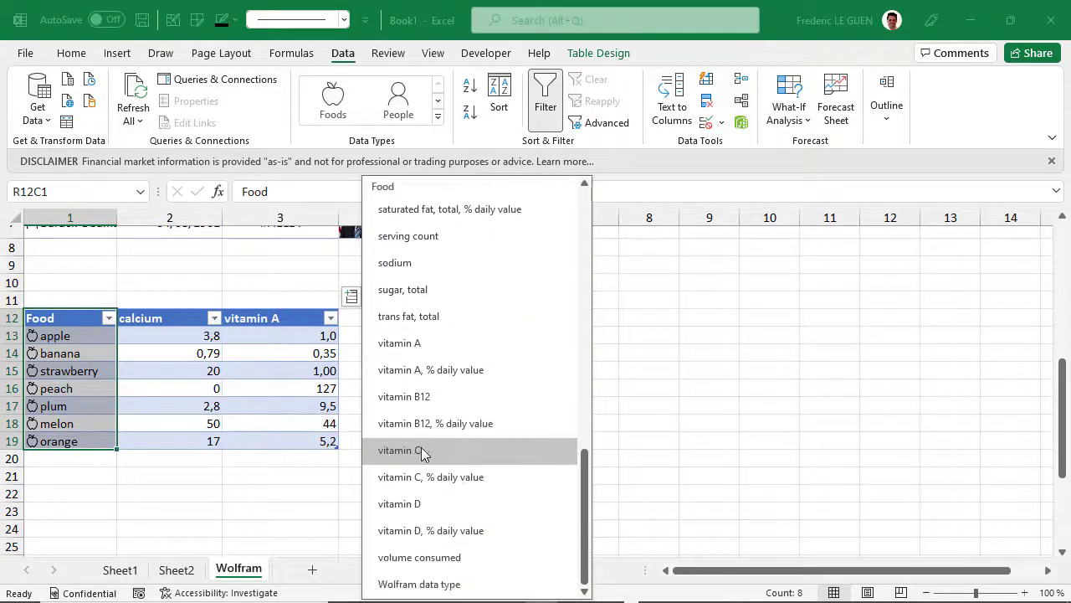
click(420, 450)
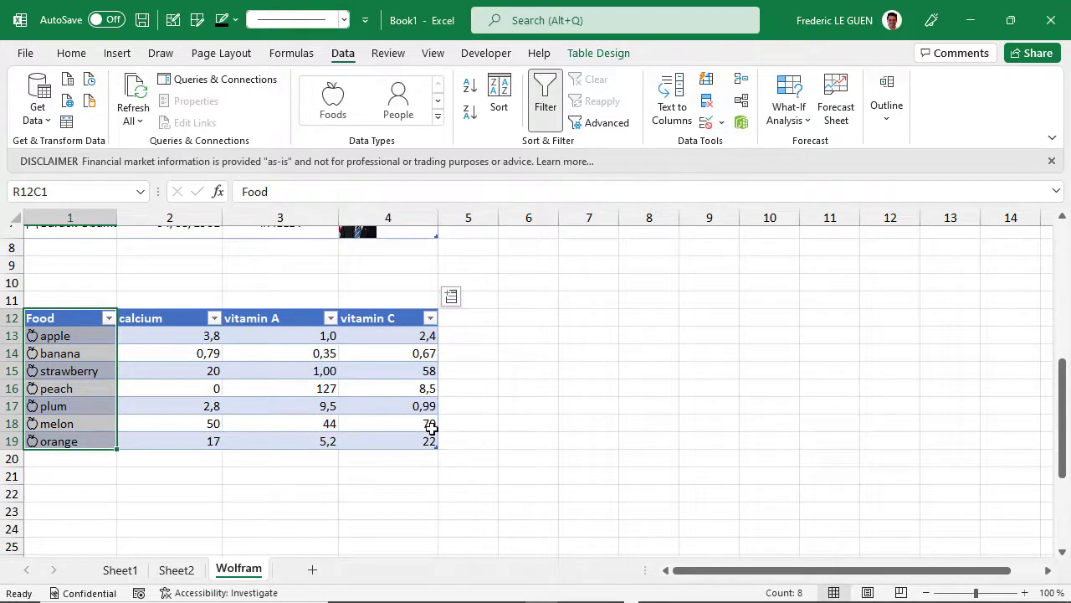
- Unhide the Movie sheet
right_click(239, 571)
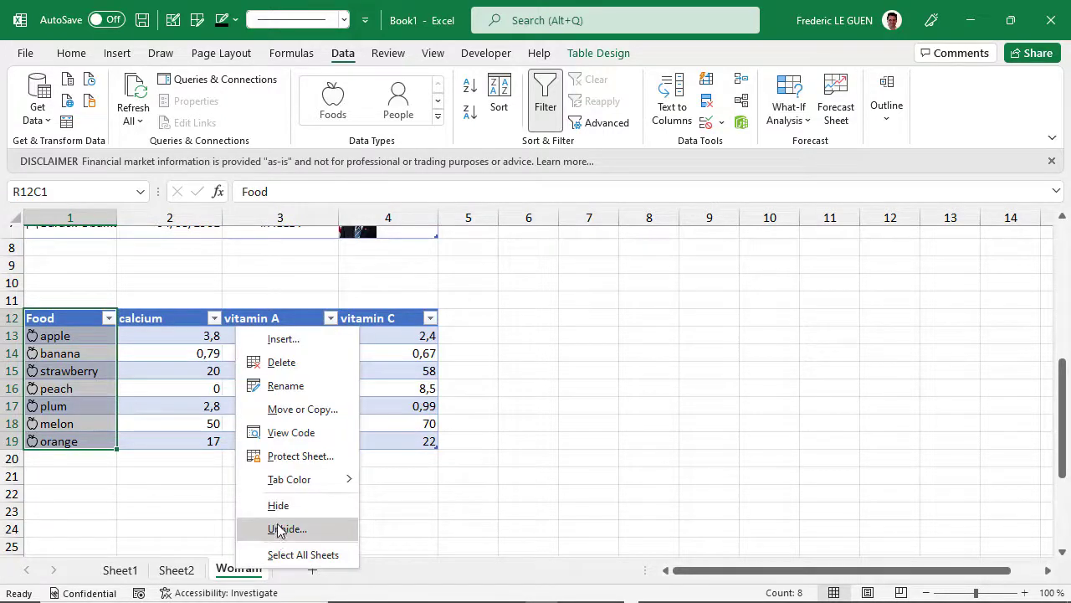
click(281, 529)
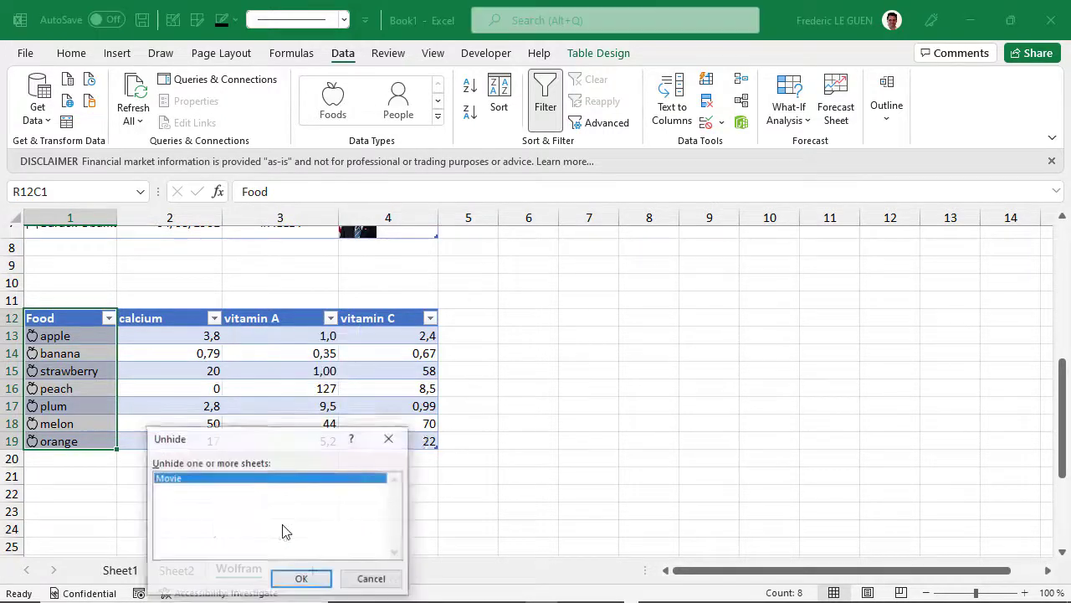
click(299, 577)
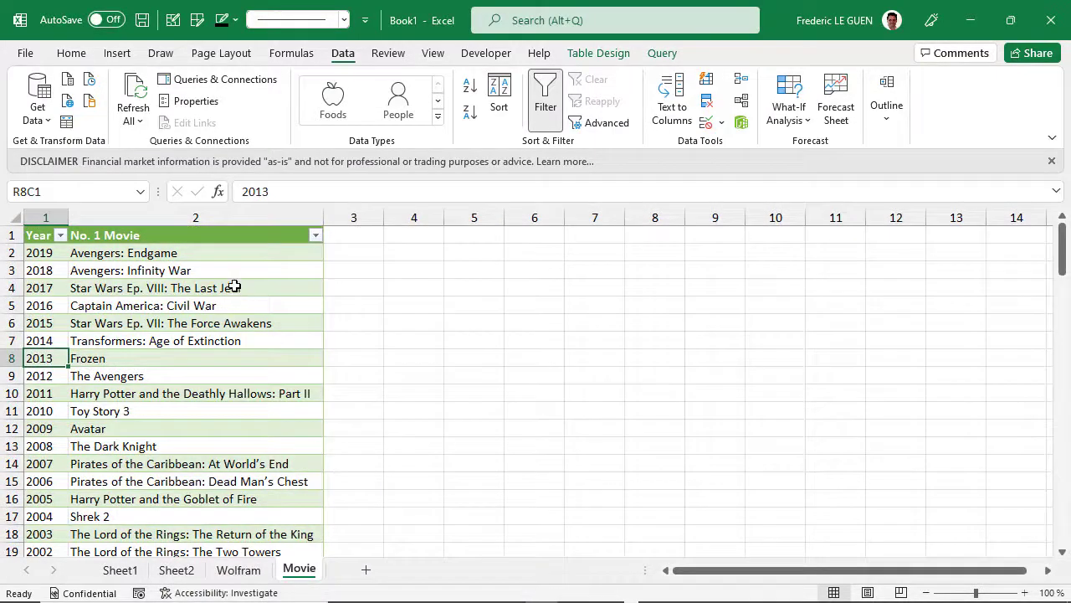
- Convert all entries in the No. 1 Movie column to the Wolfram Movies data type
click(153, 231)
click(437, 116)
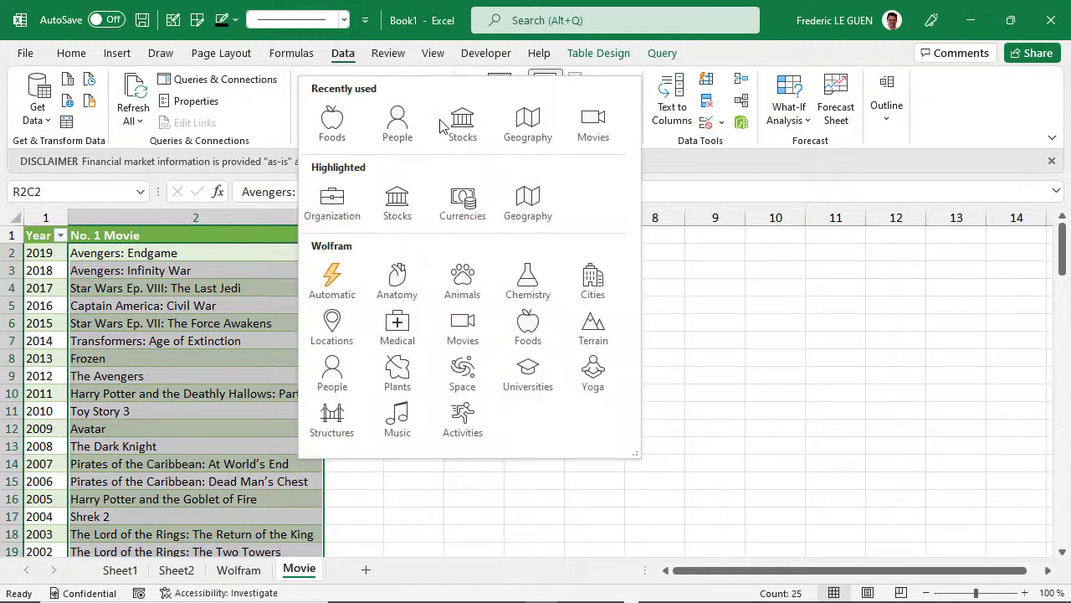
click(468, 323)
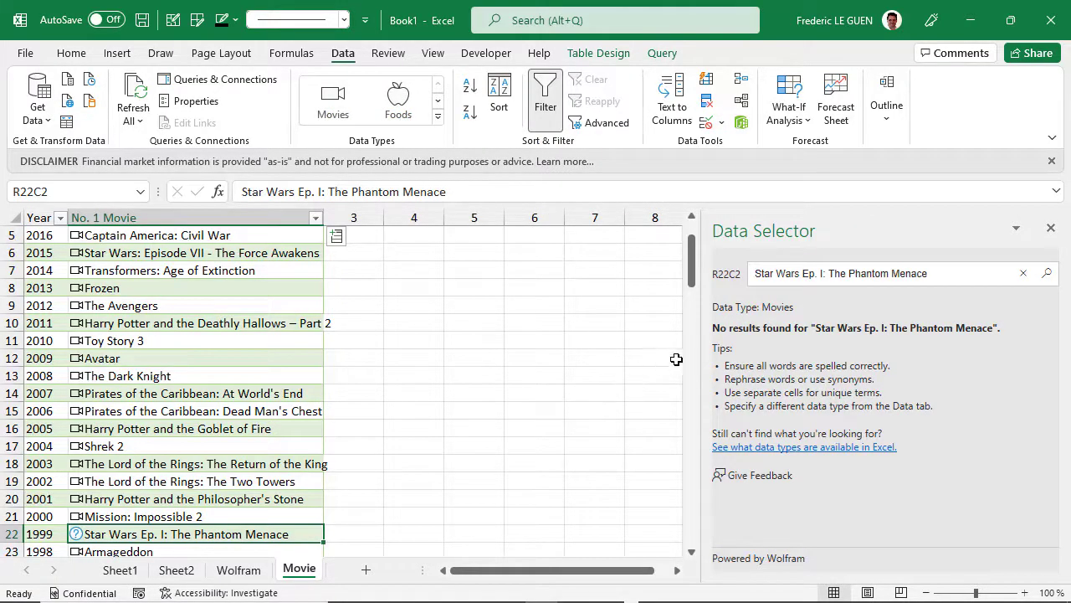
- Match the unresolved 1999 movie to Star Wars: Episode I - The Phantom Menace by searching for "The Phantom Menace"
drag(832, 274, 756, 276)
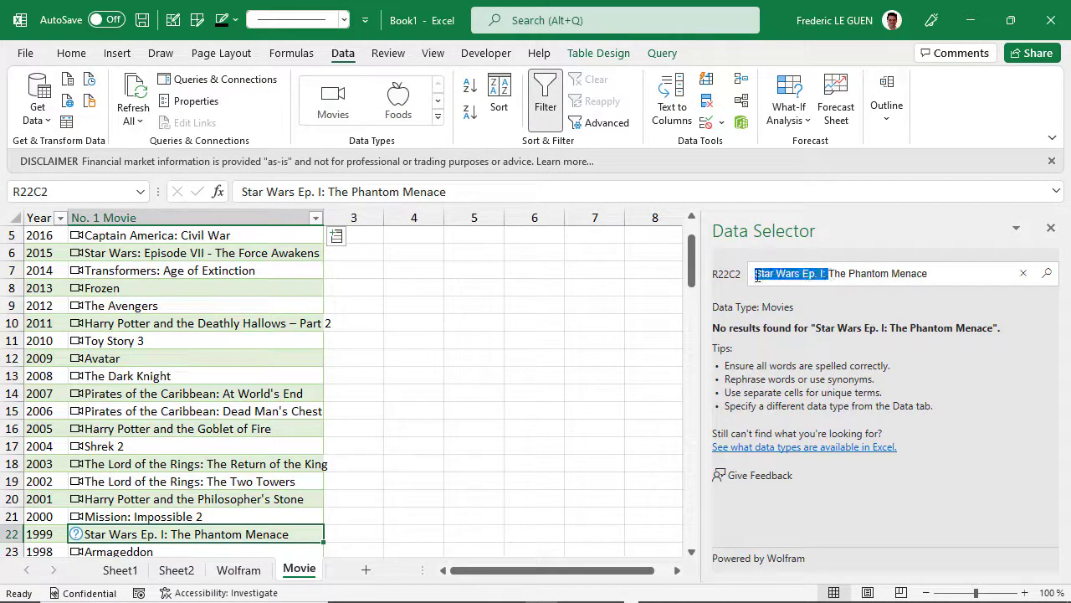
key(BackSpace)
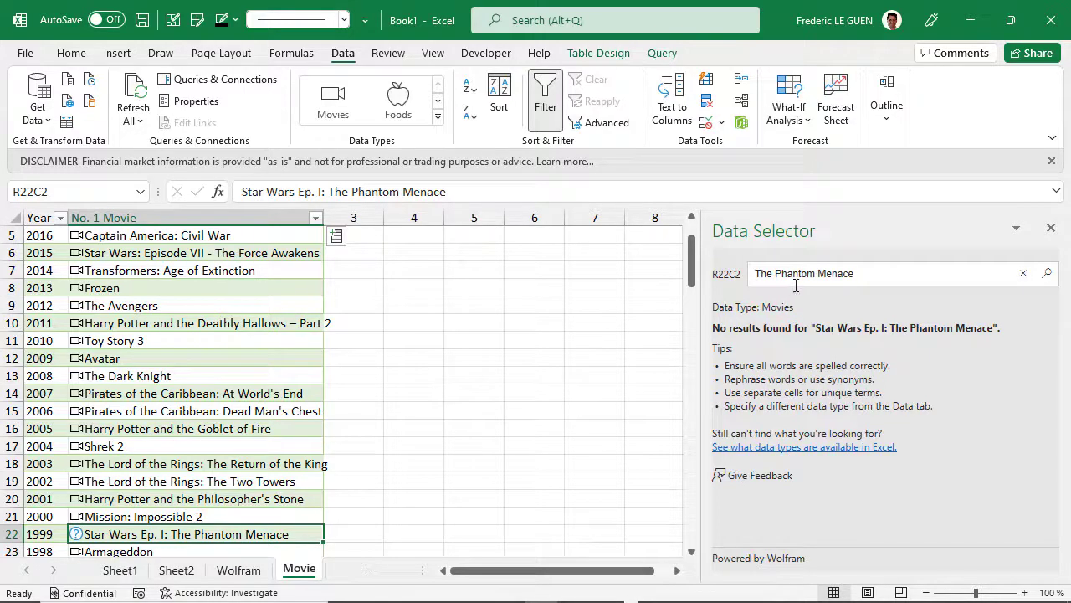
click(1051, 272)
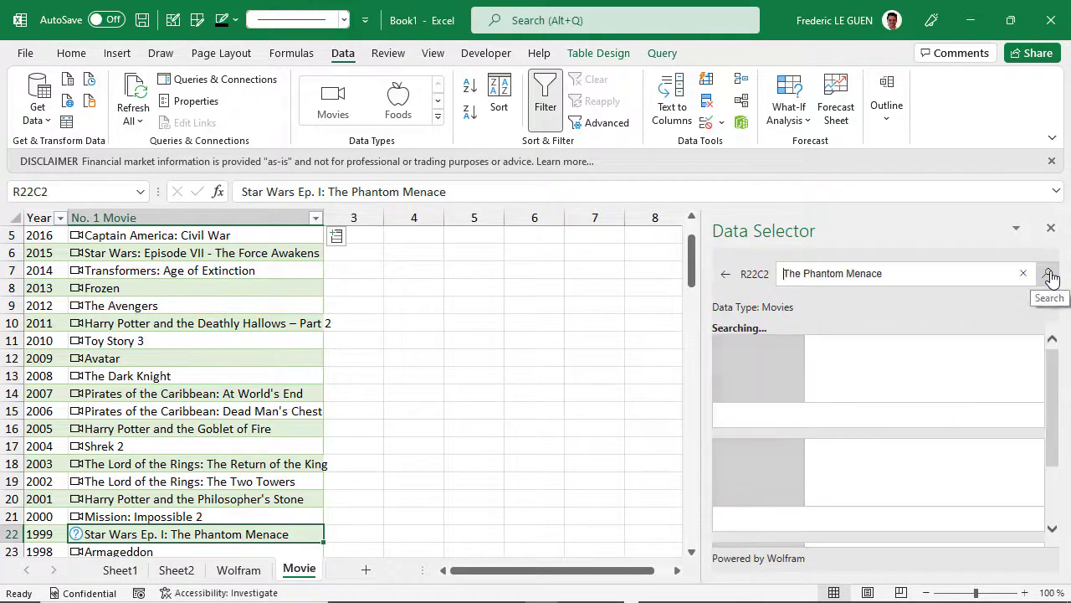
click(886, 422)
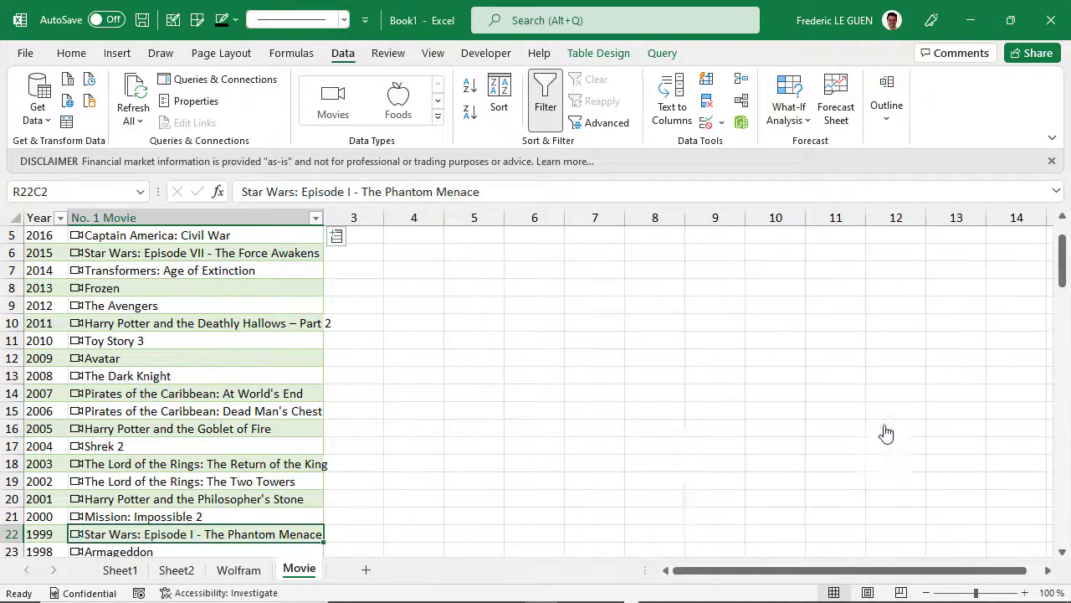
- Add the rating field for all entries in the No. 1 Movie column
scroll(334, 457, up, 2)
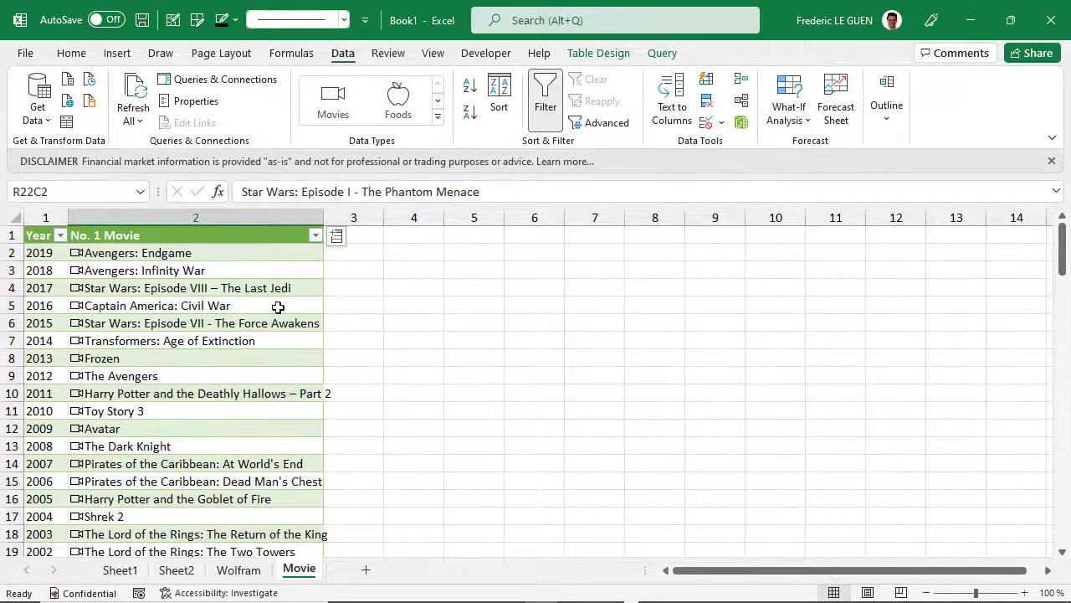
click(260, 224)
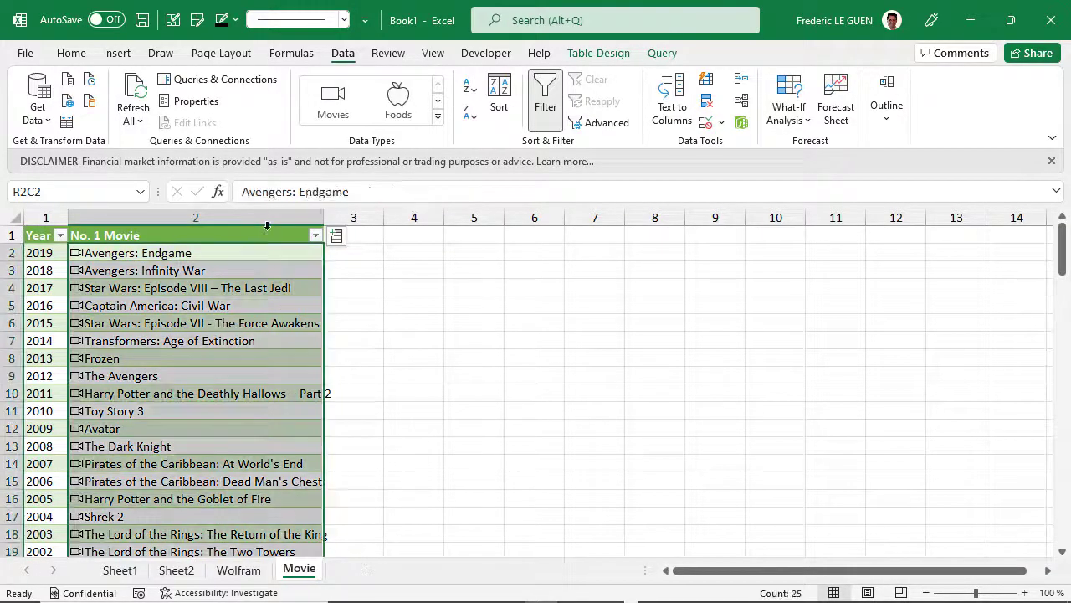
click(336, 237)
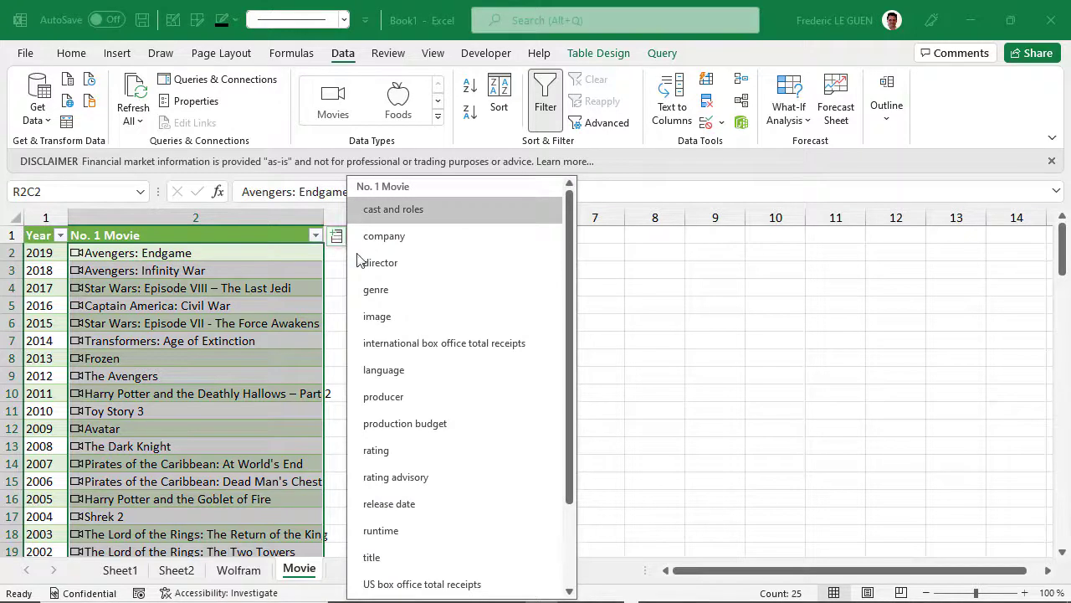
click(389, 452)
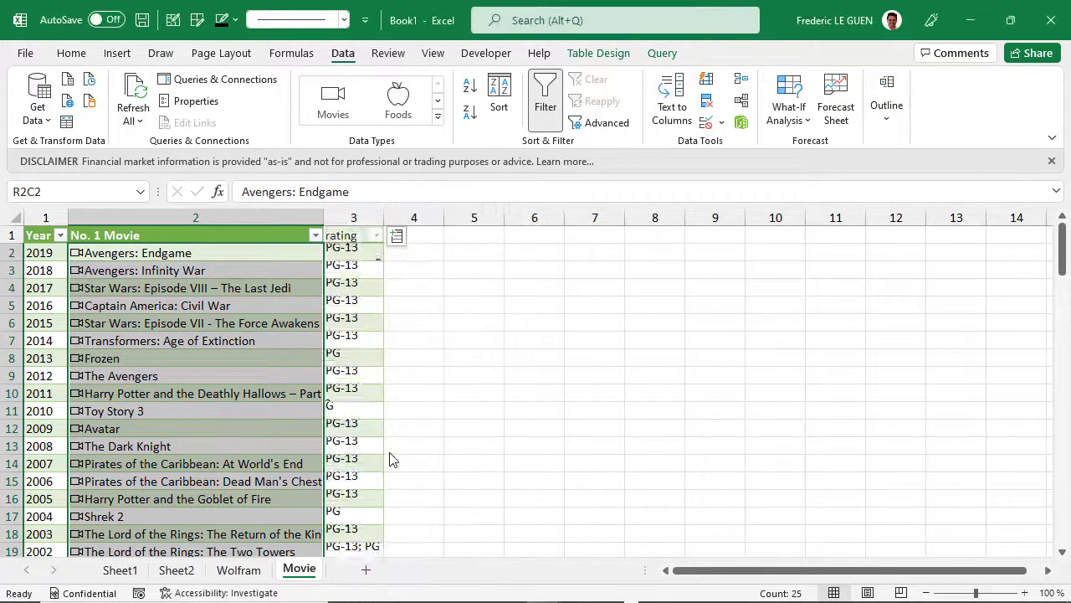
- Add the US box office total receipts field for all movies and widen its column to show the amounts
click(400, 239)
scroll(463, 368, down, 3)
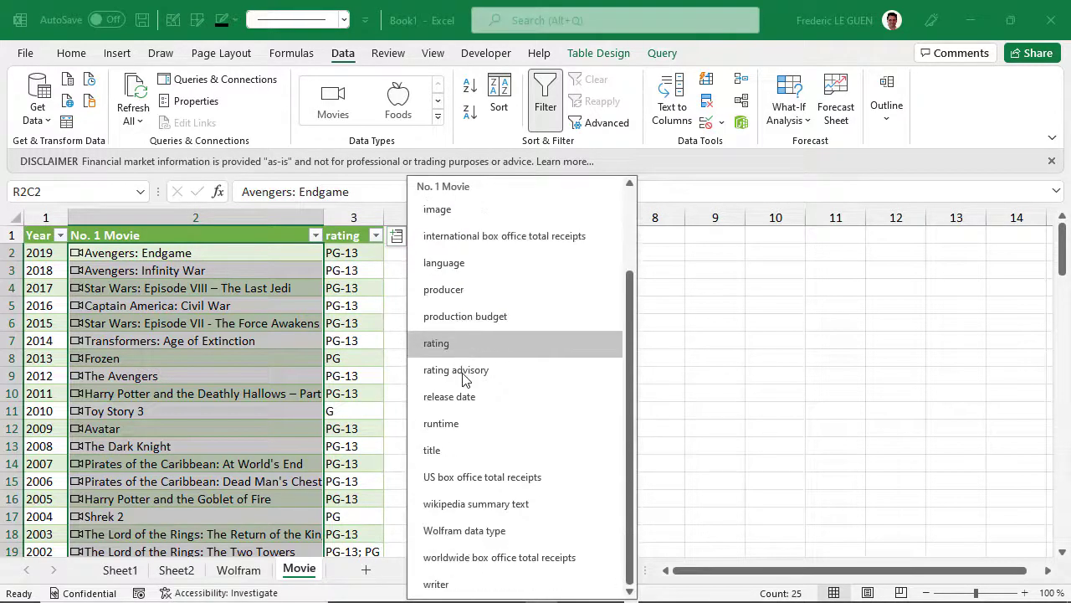
click(472, 481)
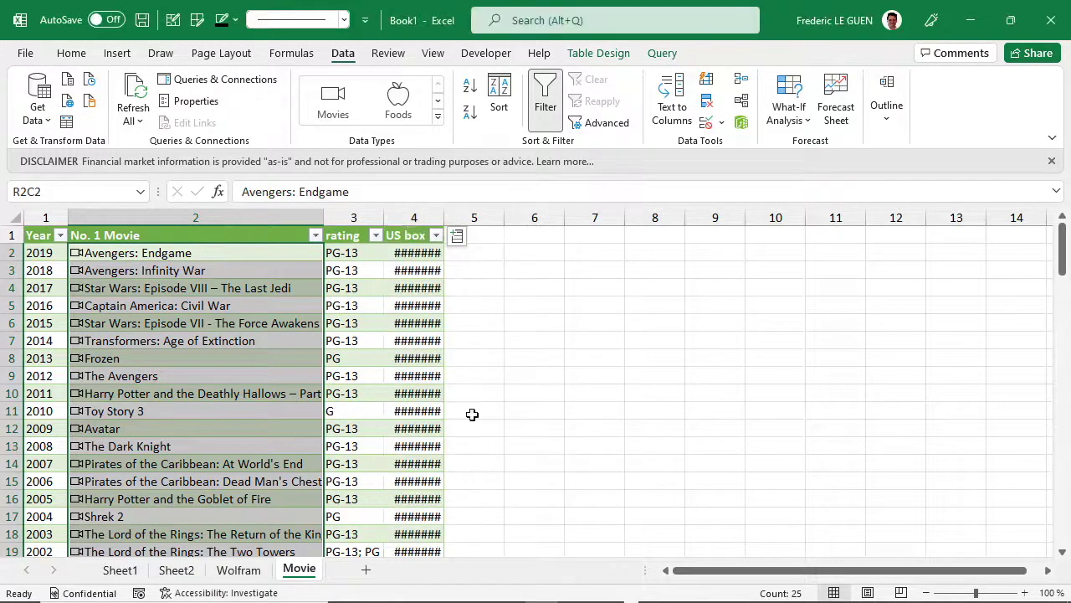
drag(452, 217, 507, 216)
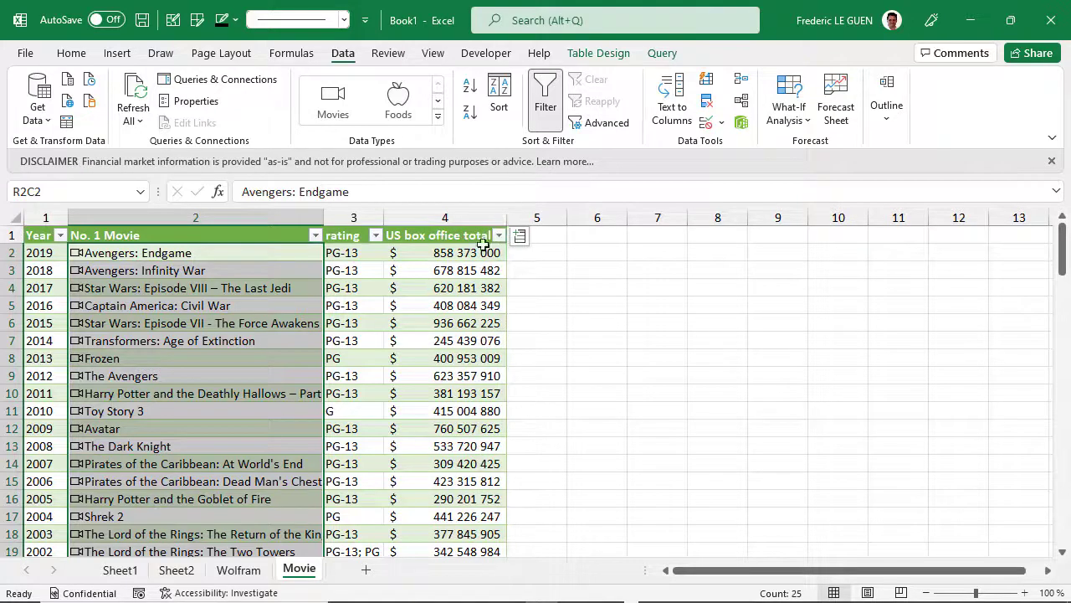
- Add the worldwide box office total receipts field for all movies and widen its column to fit the amounts
click(519, 235)
scroll(620, 393, down, 2)
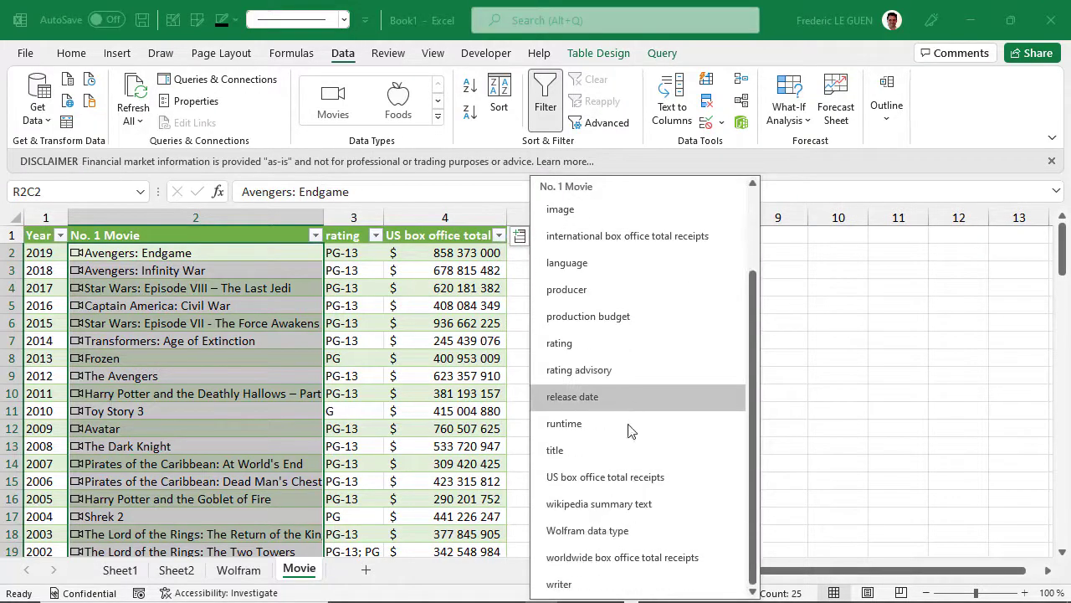
click(636, 558)
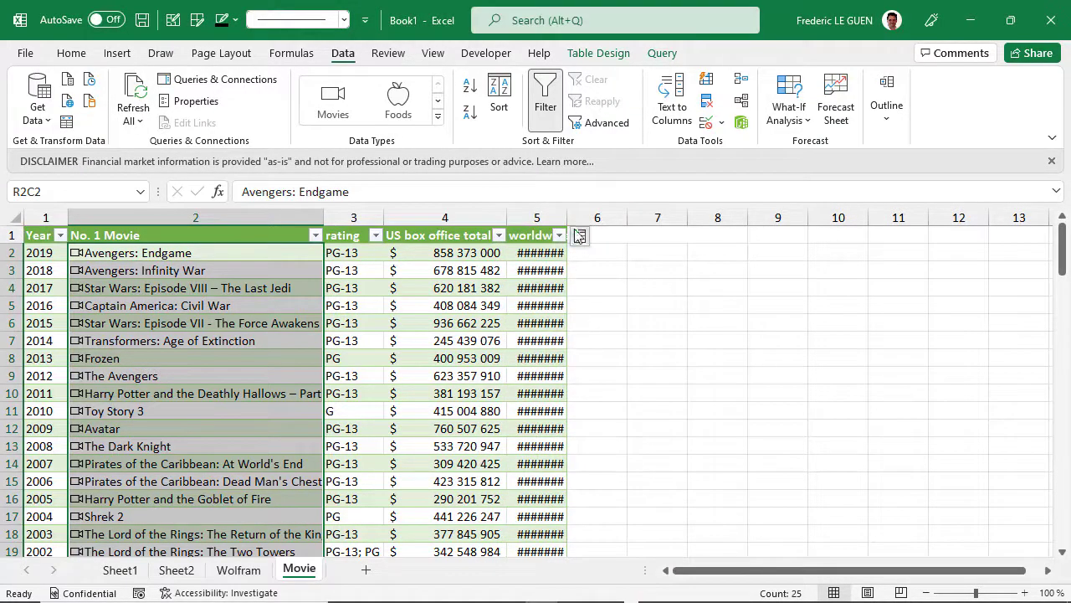
drag(567, 216, 608, 217)
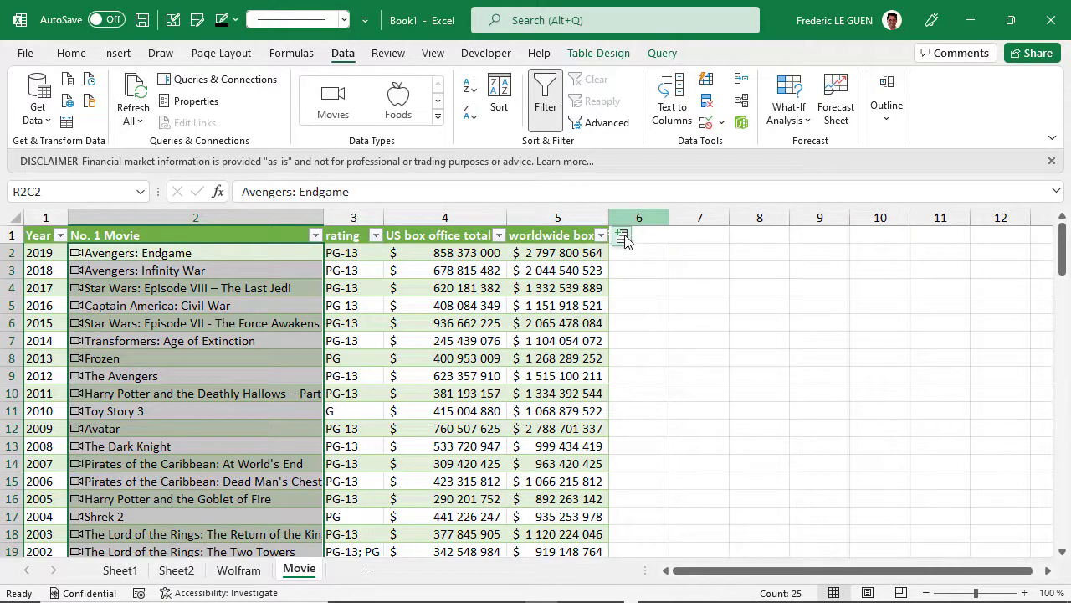
- Add the cast and roles field for all movies, widen its column, and inspect the formula in its first data row
click(624, 239)
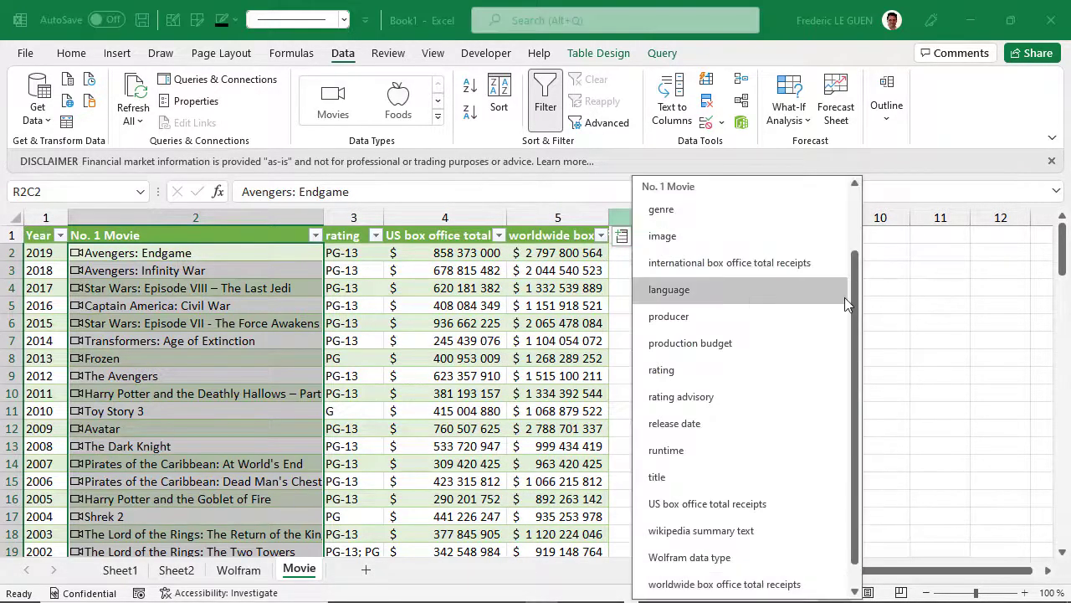
scroll(852, 292, up, 1)
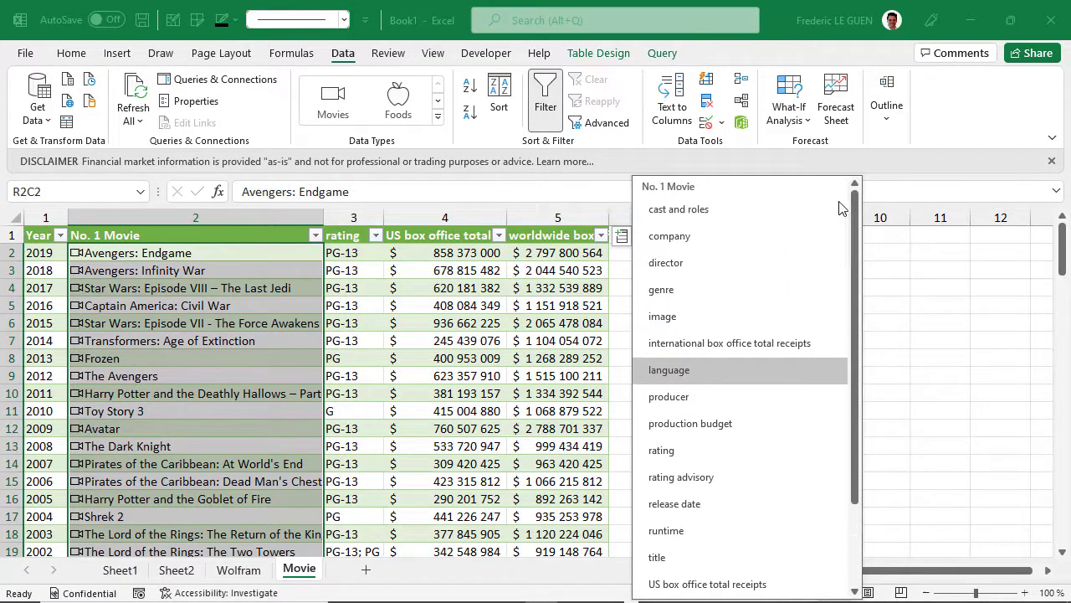
click(682, 216)
drag(670, 217, 772, 211)
drag(790, 570, 867, 569)
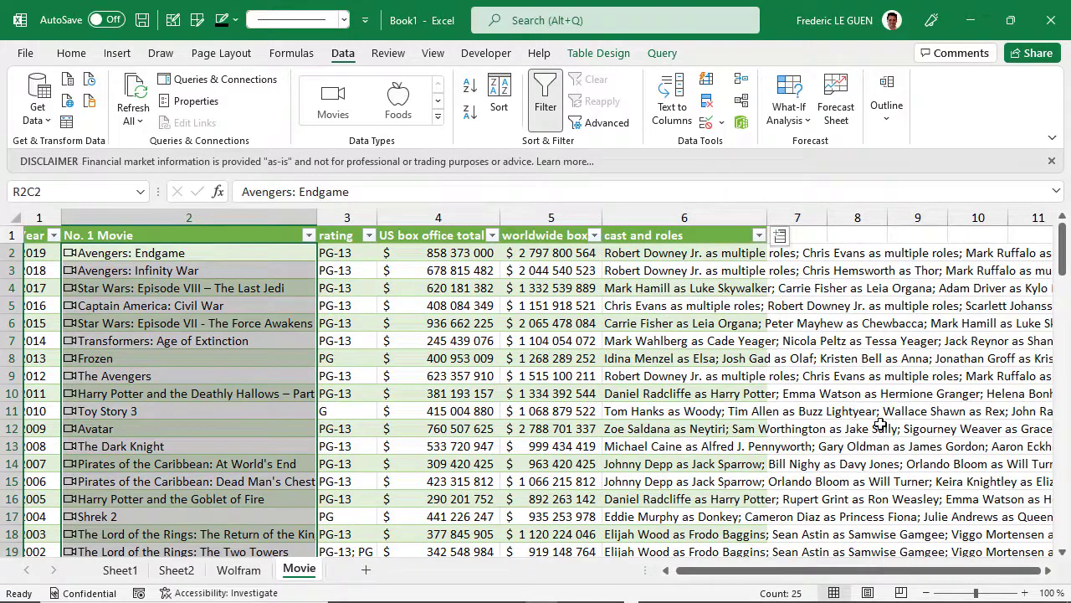
click(626, 252)
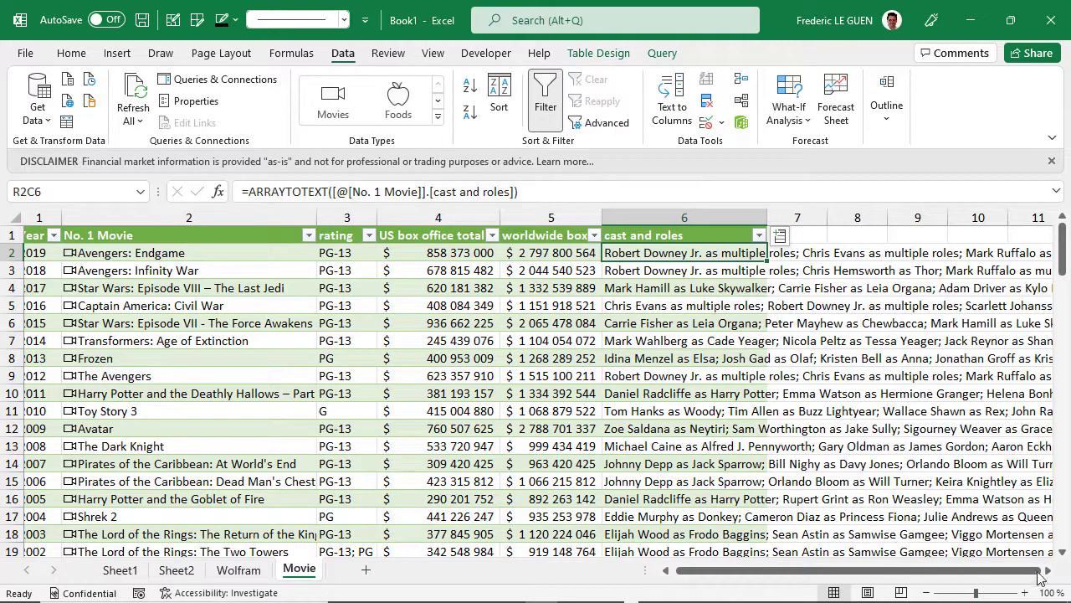
scroll(1048, 572, right, 4)
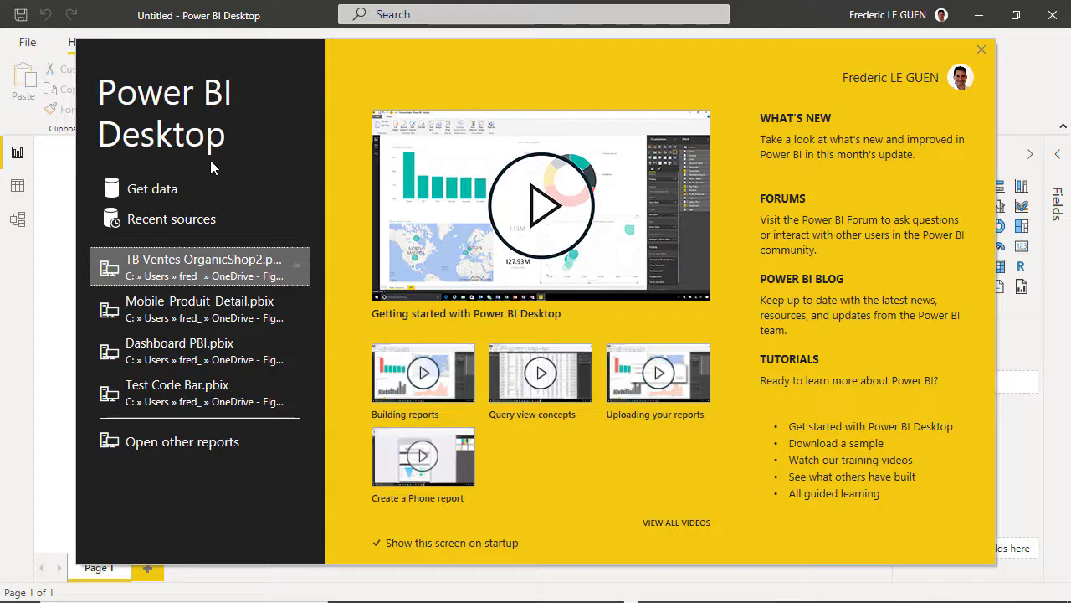
- In Power BI Desktop, start a new data connection using the Azure SQL database source
click(154, 189)
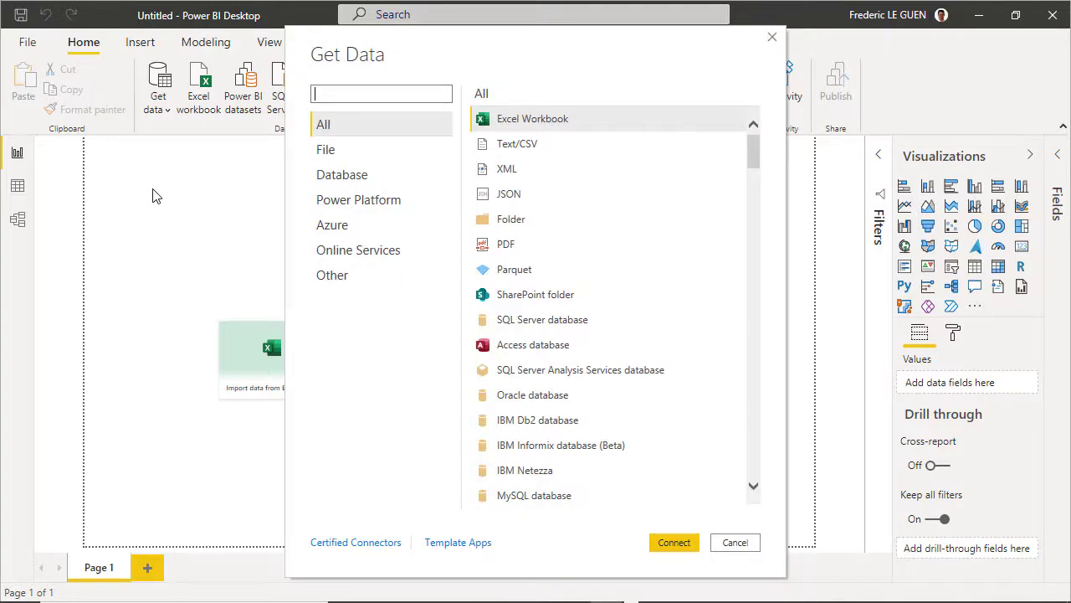
click(326, 230)
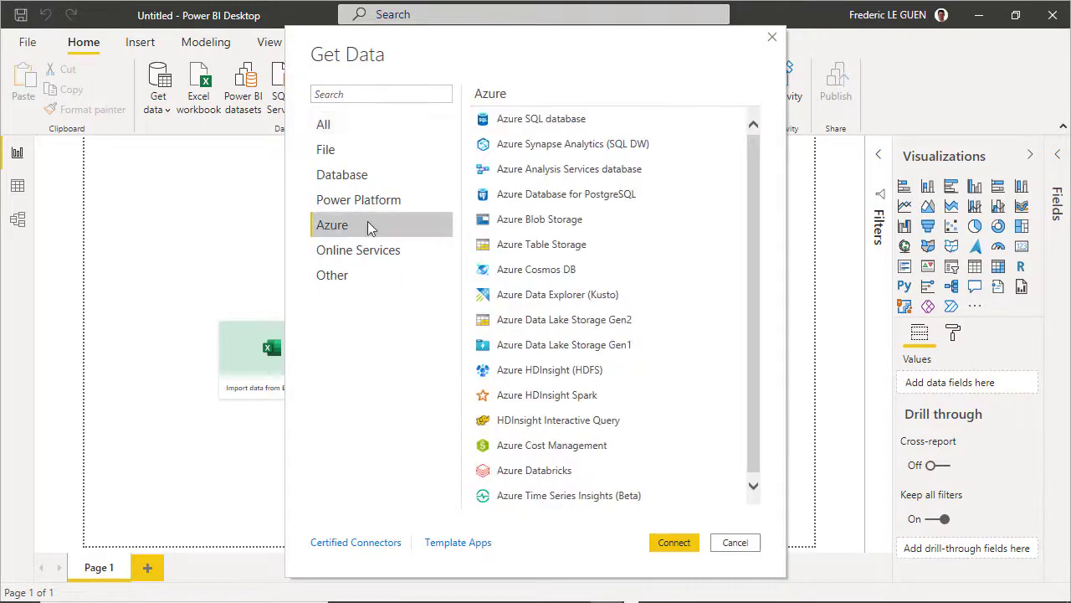
click(525, 126)
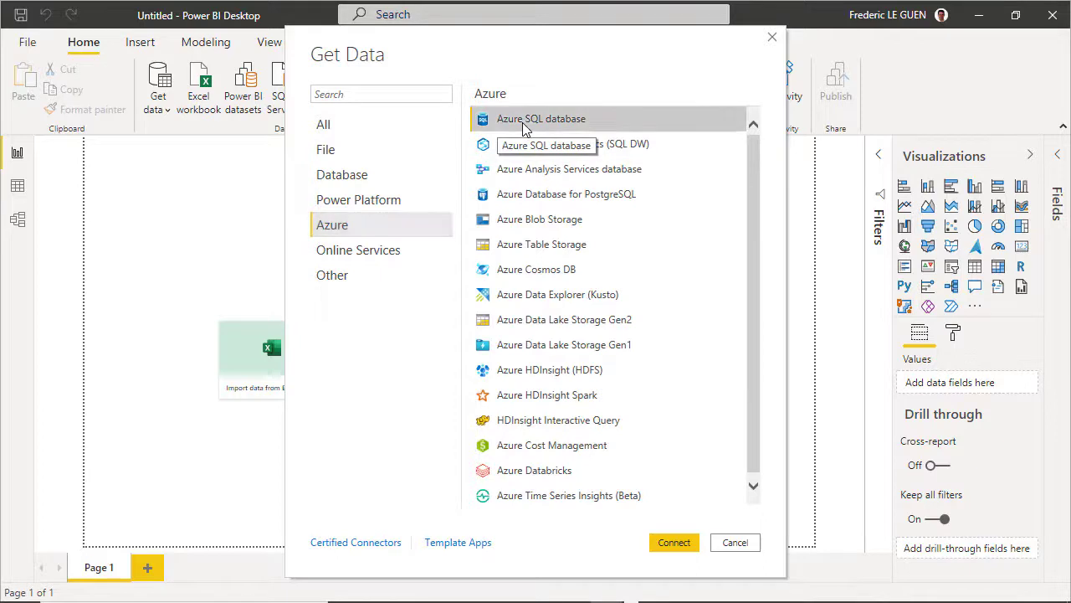
click(690, 543)
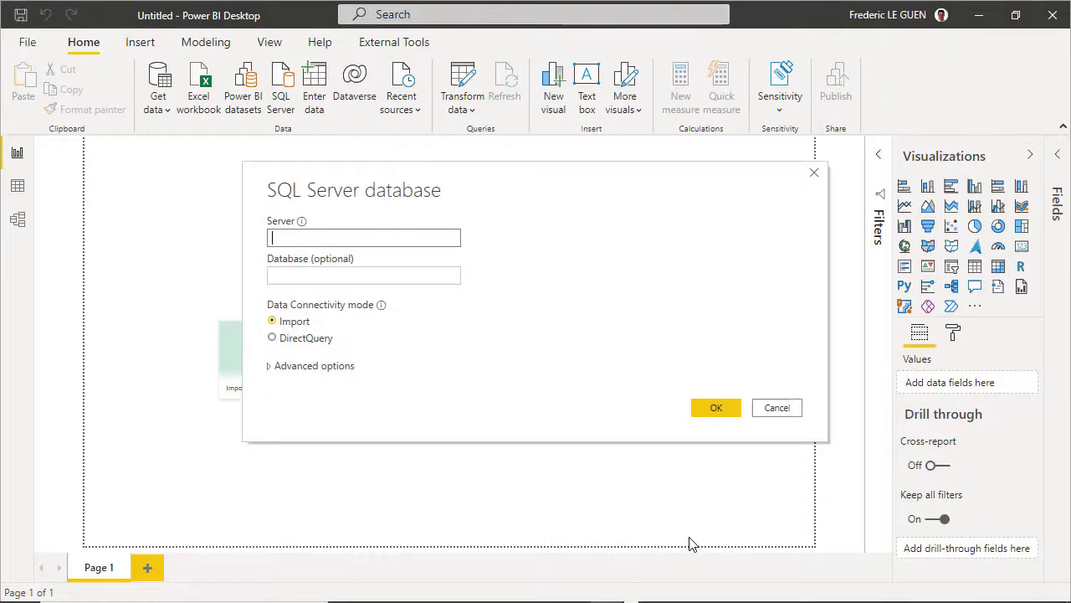
- Check the server name in SQL Server Management Studio, then connect Power BI to flgconsulting.database.windows.net with the Organic_Shop database in Import mode
key(alt+Tab)
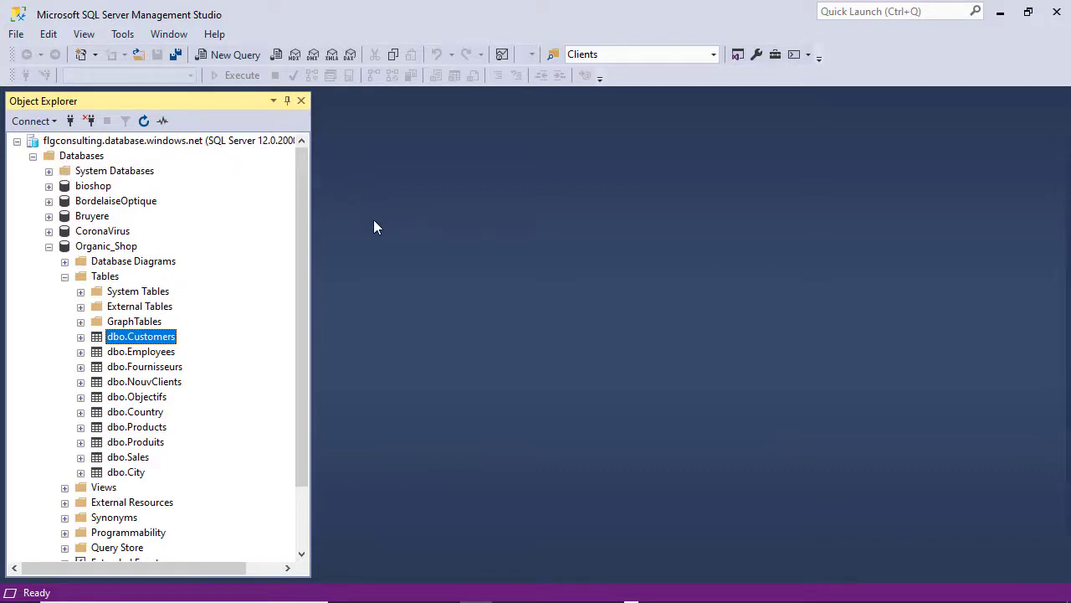
key(alt+Tab)
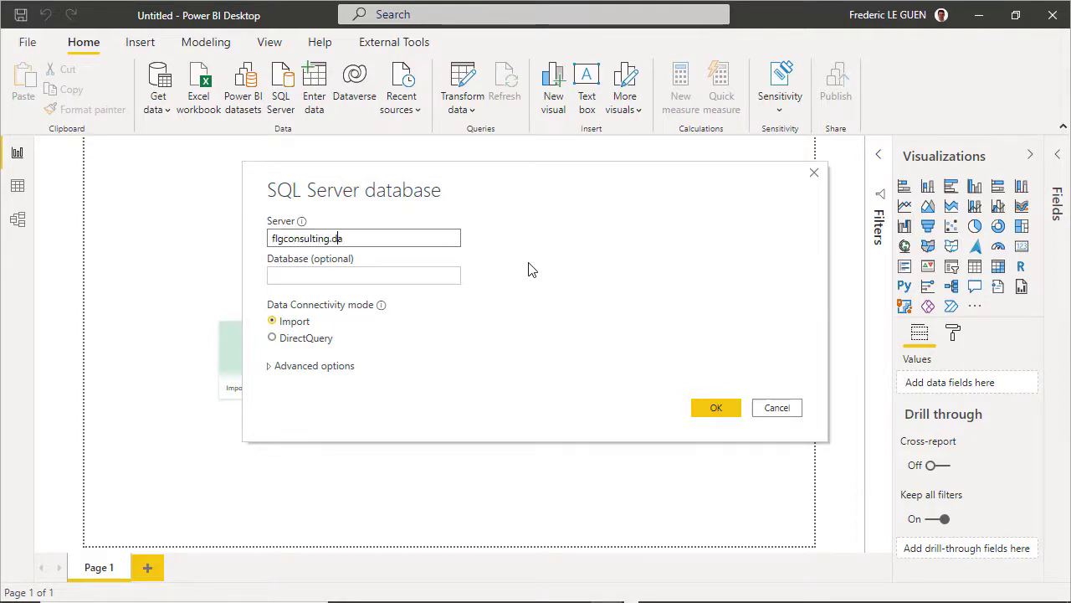
text(indows.net)
key(Tab)
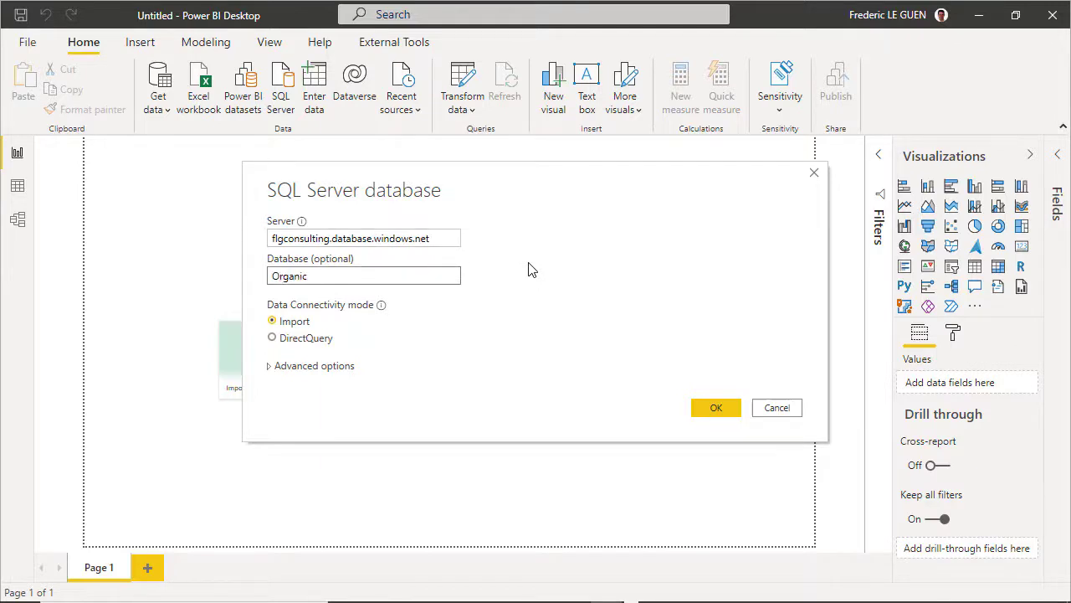
text(Organic_Shop)
click(717, 408)
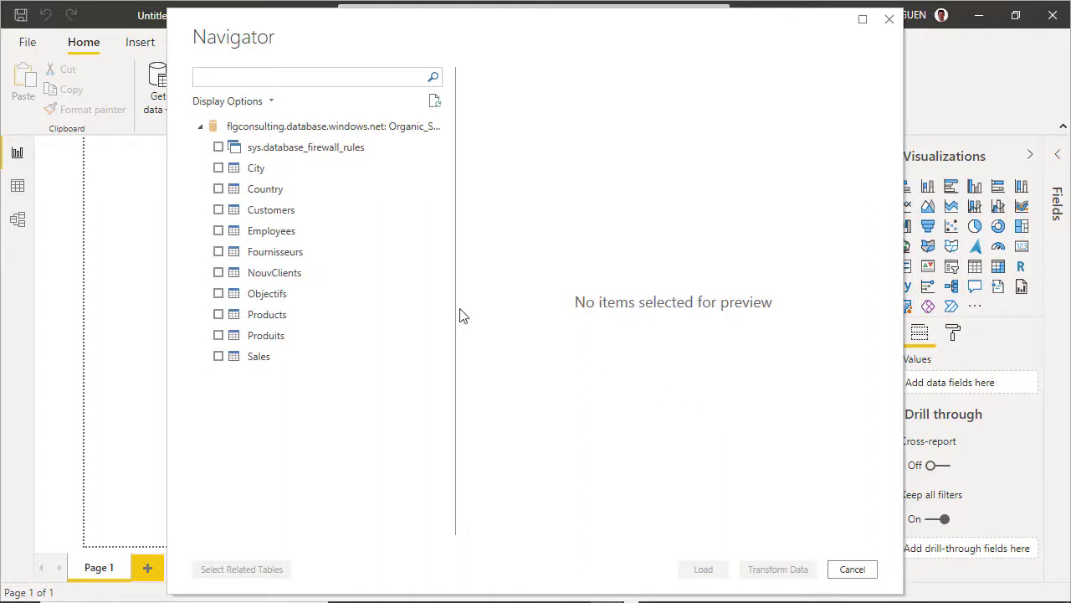
- Select the City, Country, Customers, Sales and Produits tables, send them to Power Query for transformation, and apply the pending query changes
click(219, 168)
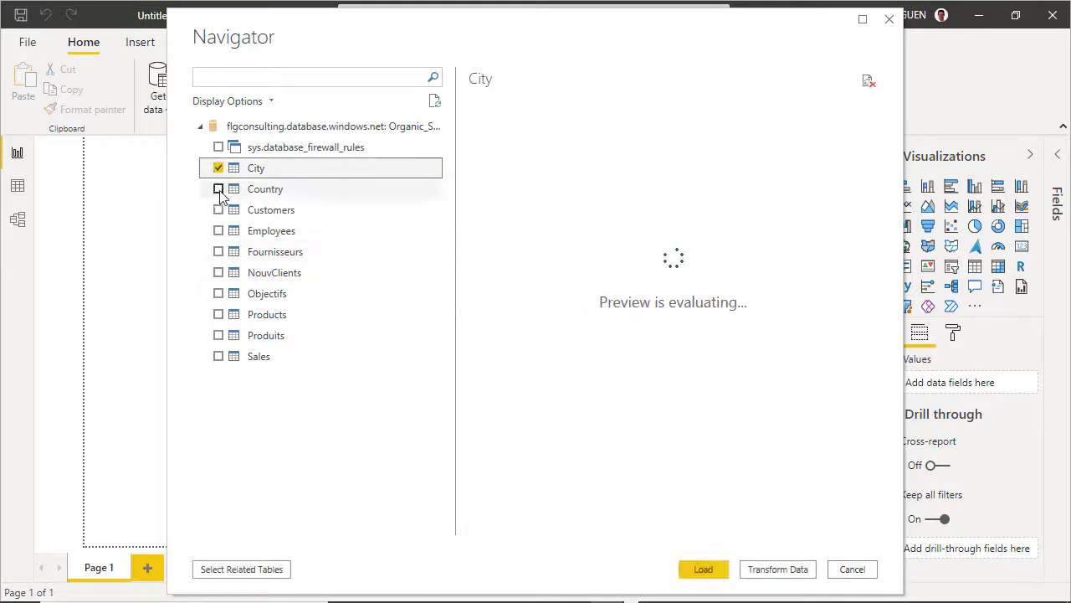
click(219, 189)
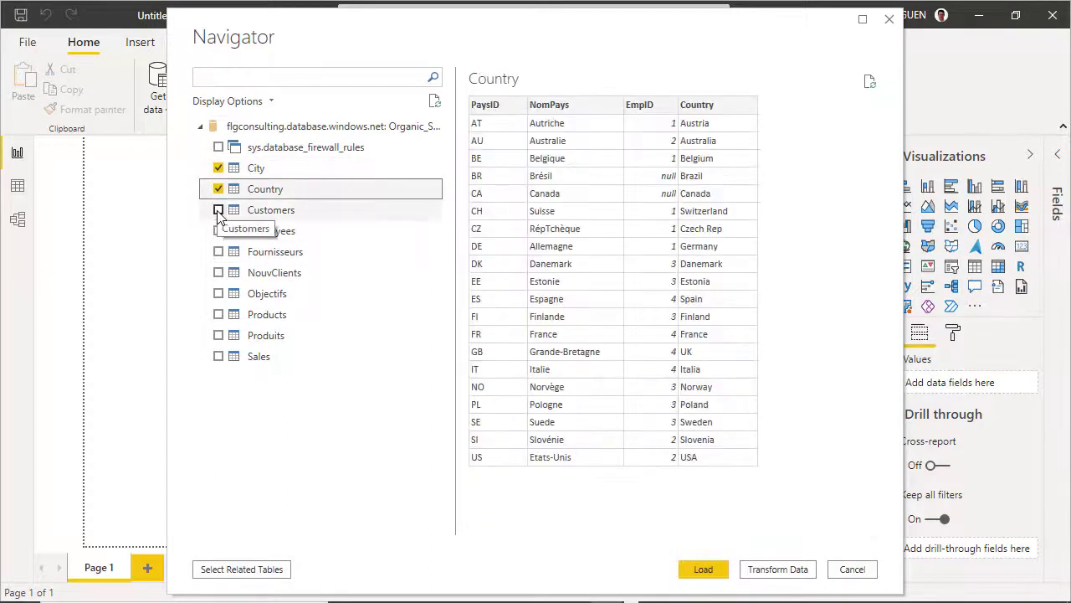
click(219, 211)
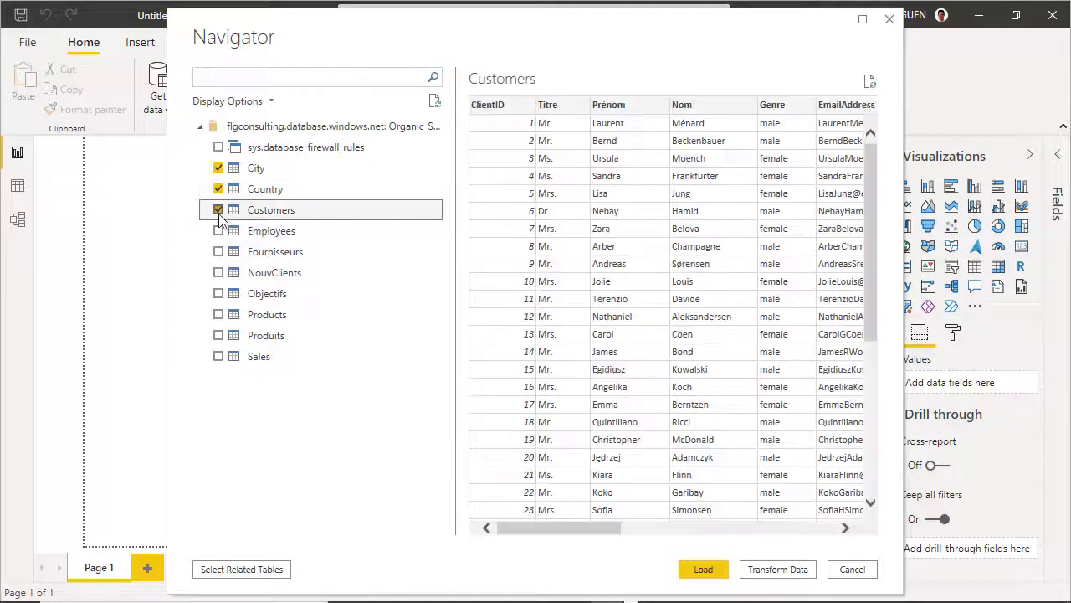
click(218, 357)
click(219, 336)
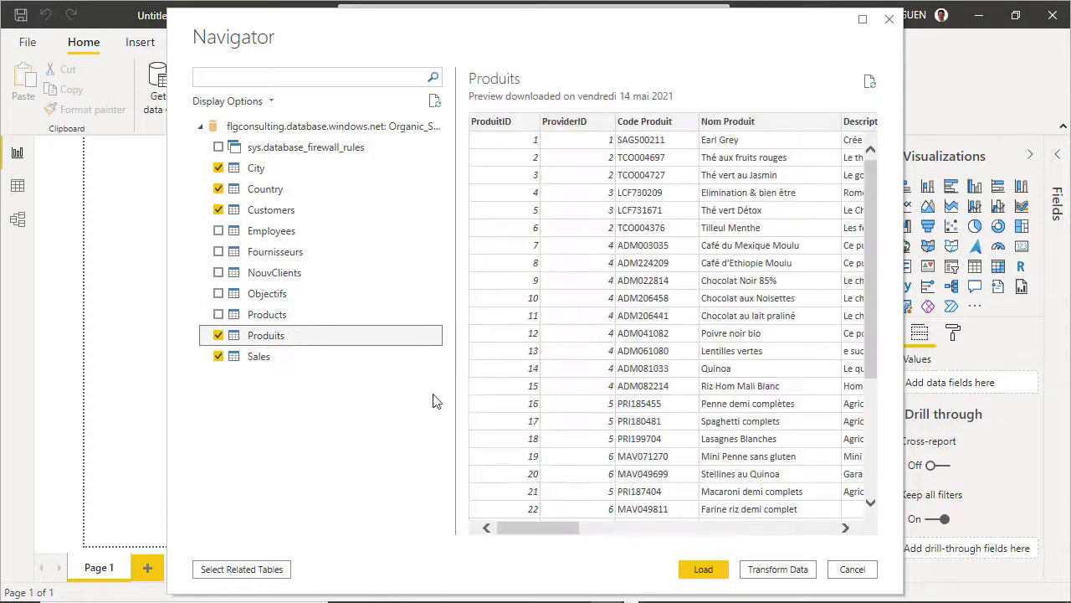
click(771, 569)
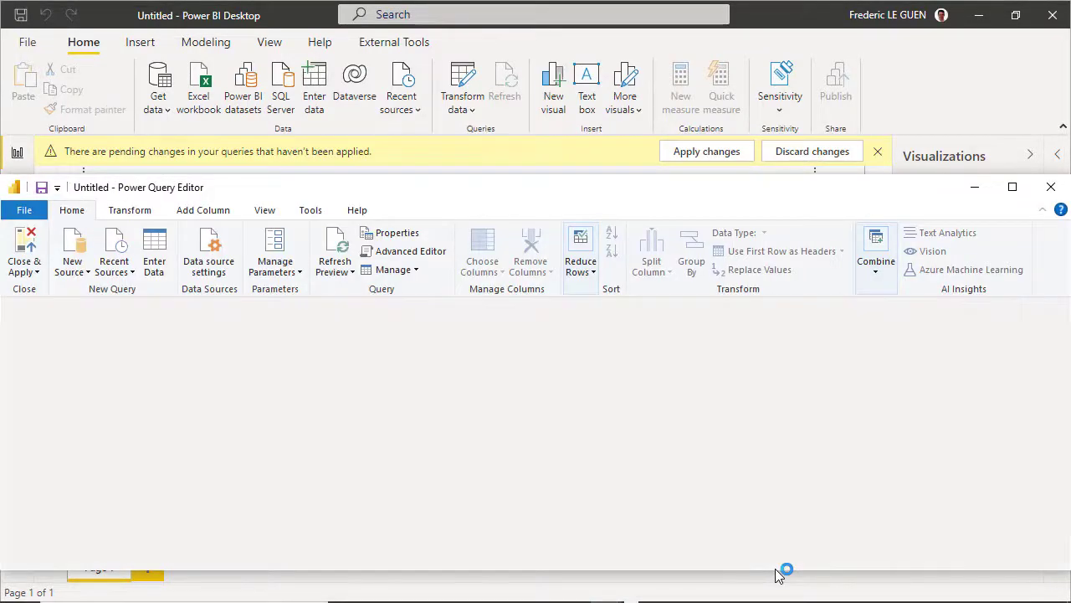
click(734, 156)
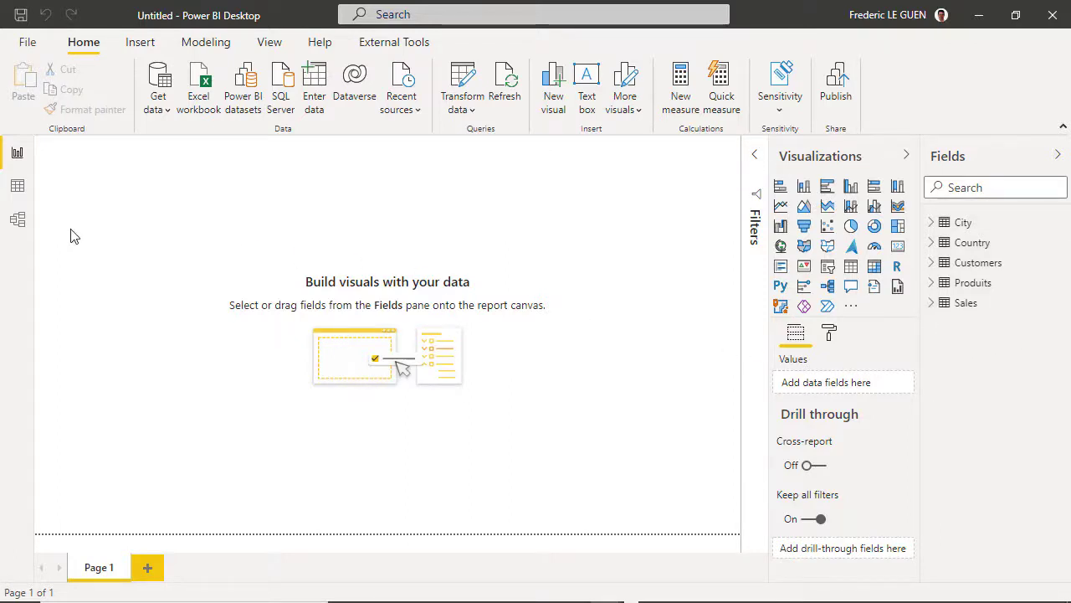
- Open the model view and examine the diagram of the imported tables and their relationships
click(18, 220)
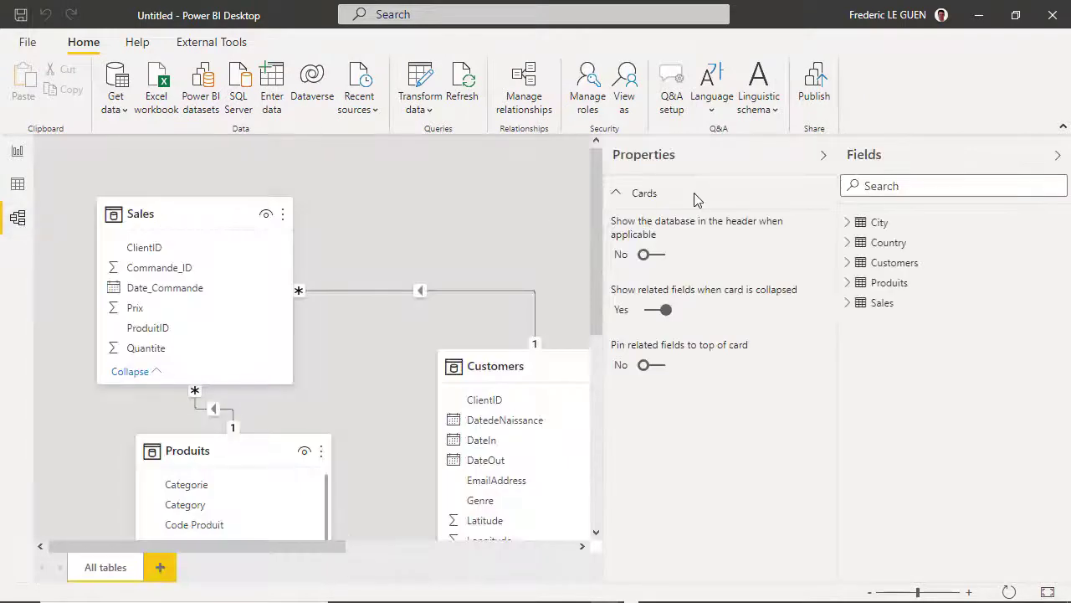
click(824, 155)
drag(800, 219, 800, 331)
drag(565, 550, 756, 561)
mouse_move(801, 349)
mouse_down()
mouse_move(802, 483)
mouse_move(809, 337)
mouse_up()
drag(561, 540, 312, 448)
scroll(312, 449, up, 1)
scroll(313, 449, up, 1)
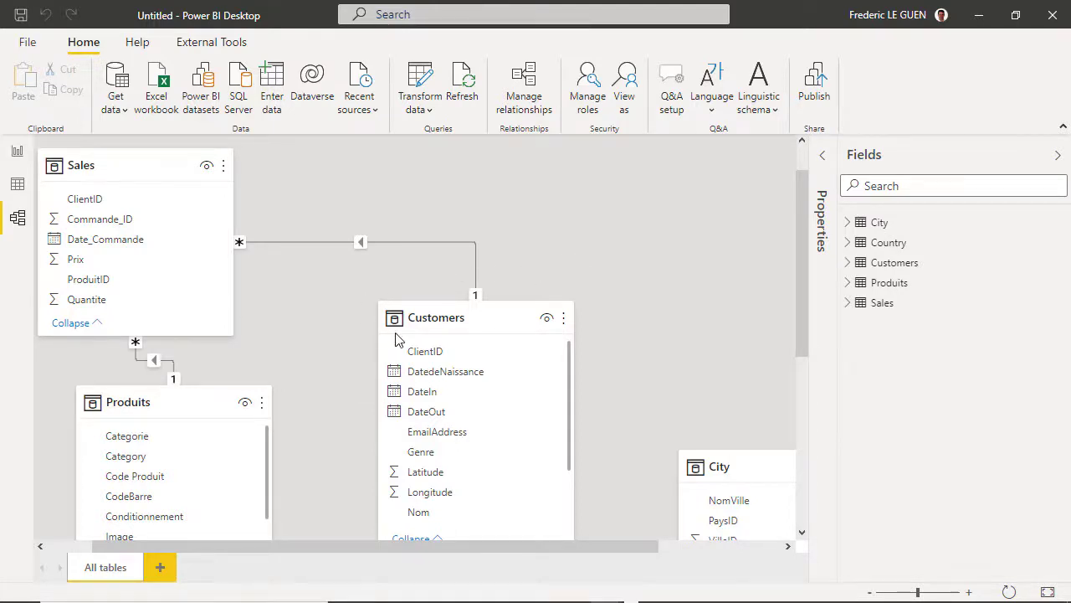
- Select the Customers table in the model diagram and show its featured table setting in the table properties
mouse_move(441, 320)
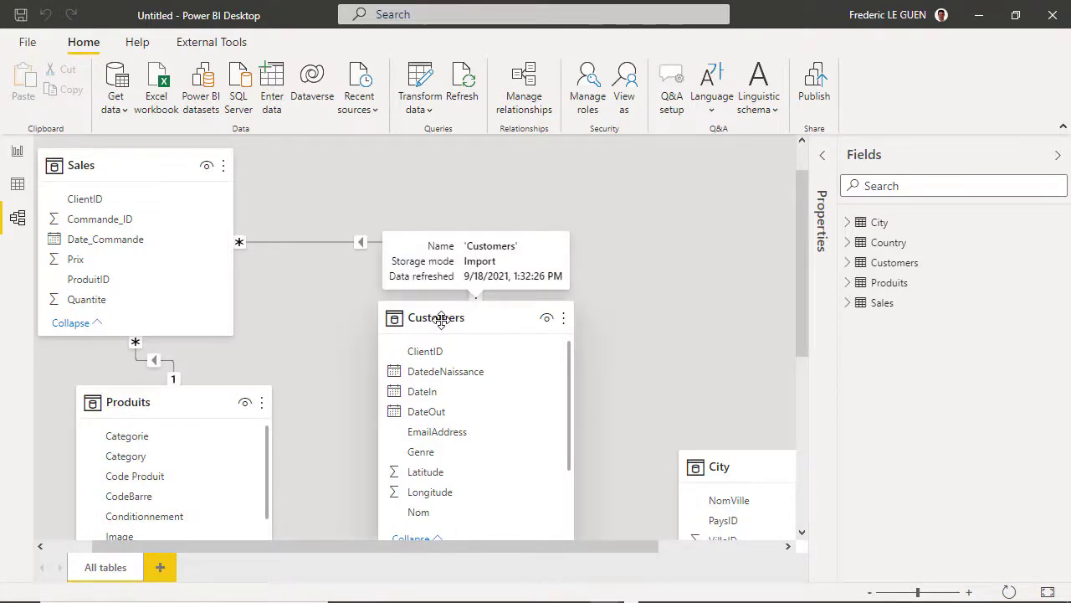
click(441, 319)
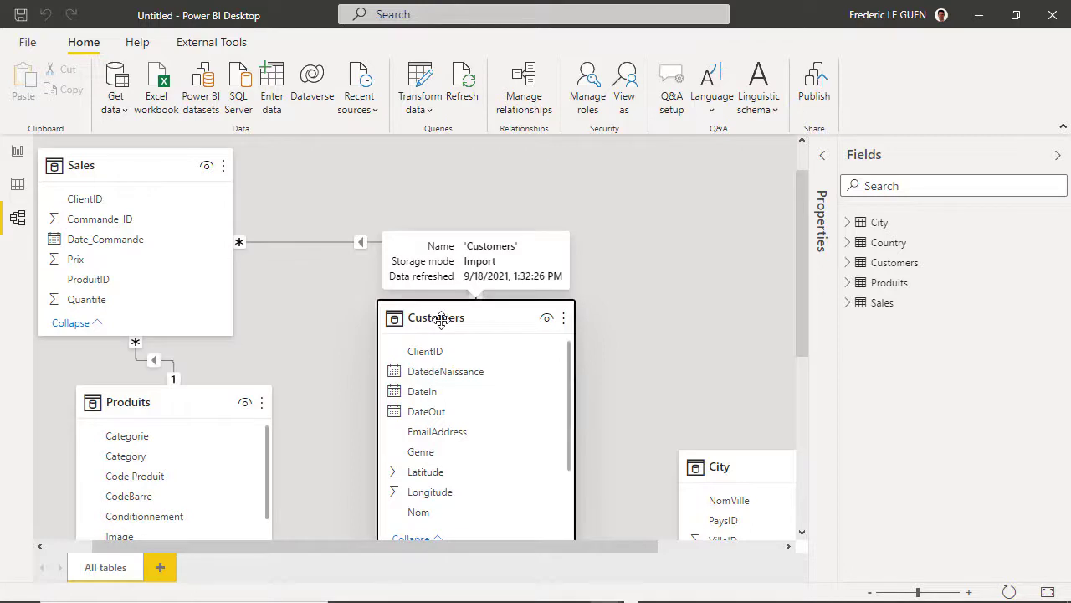
click(1058, 157)
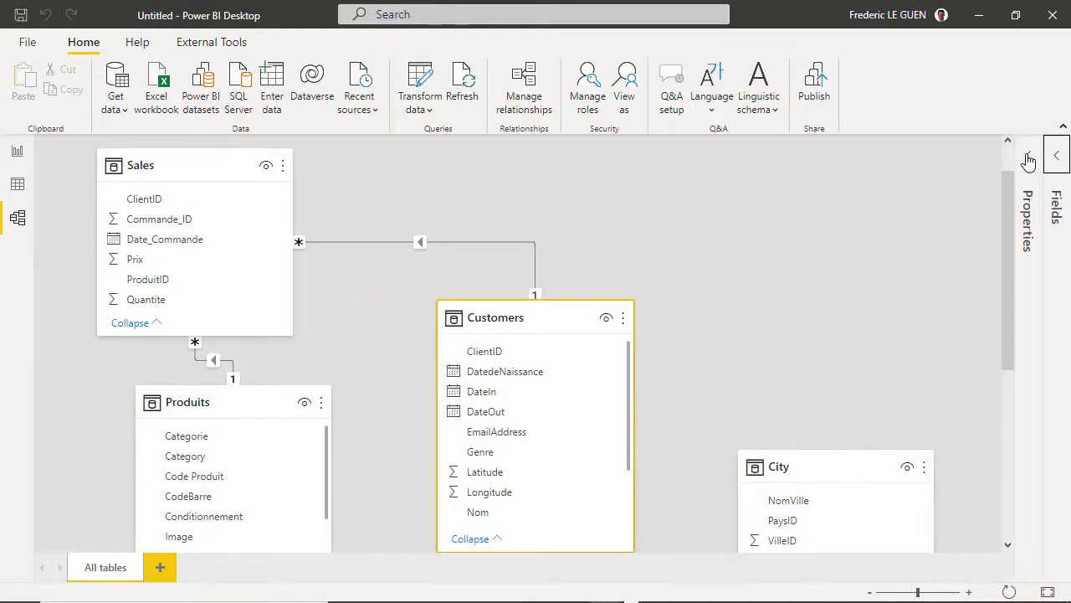
click(1029, 161)
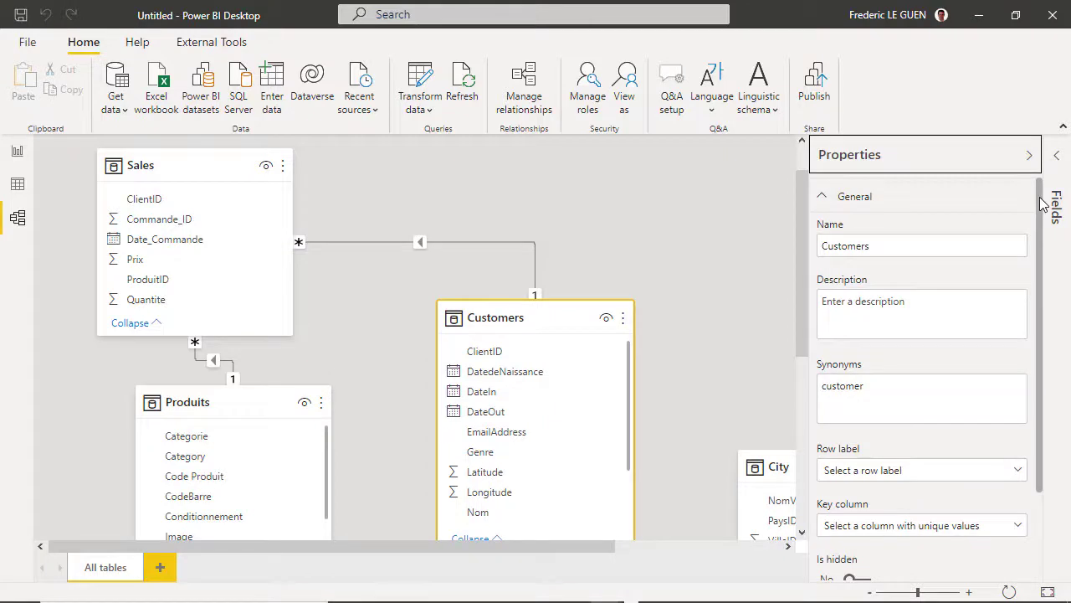
drag(1044, 209, 1036, 345)
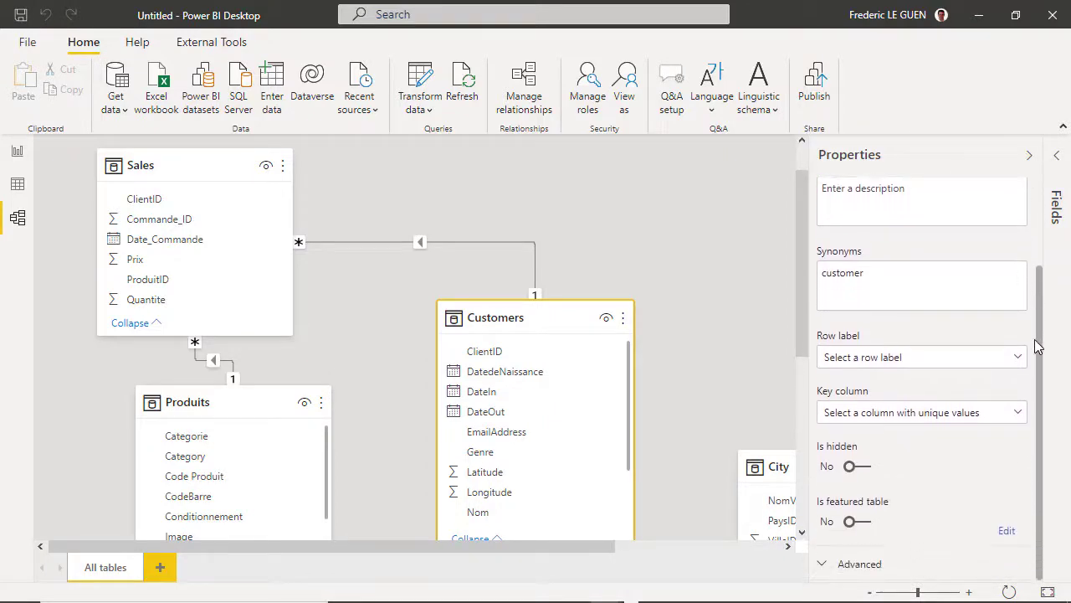
- Make Customers a featured table with the description "Customer Table" and ClientID as both row label and key column
click(853, 521)
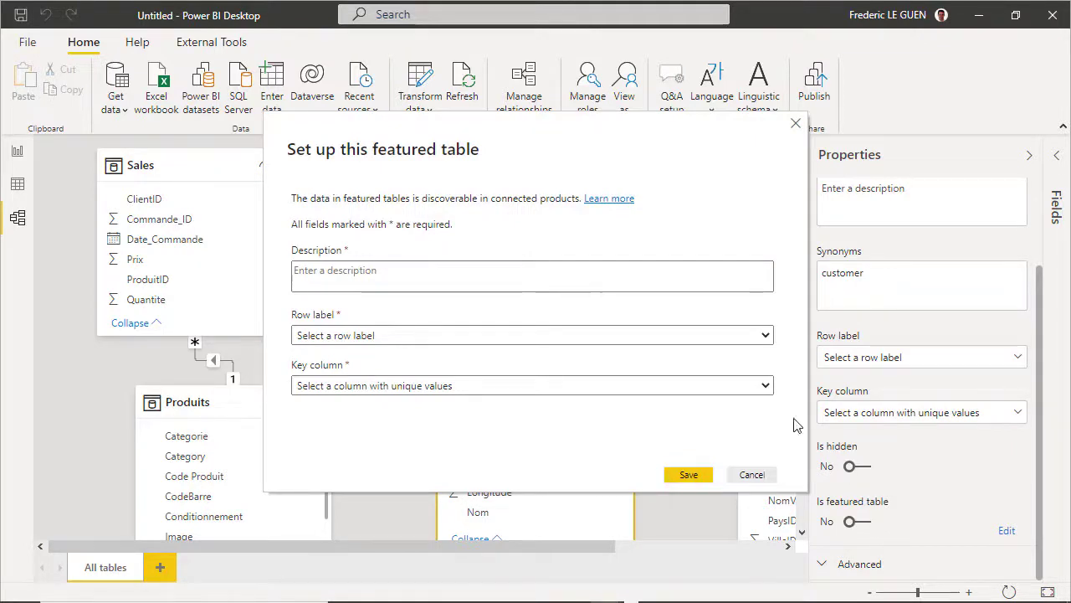
click(626, 336)
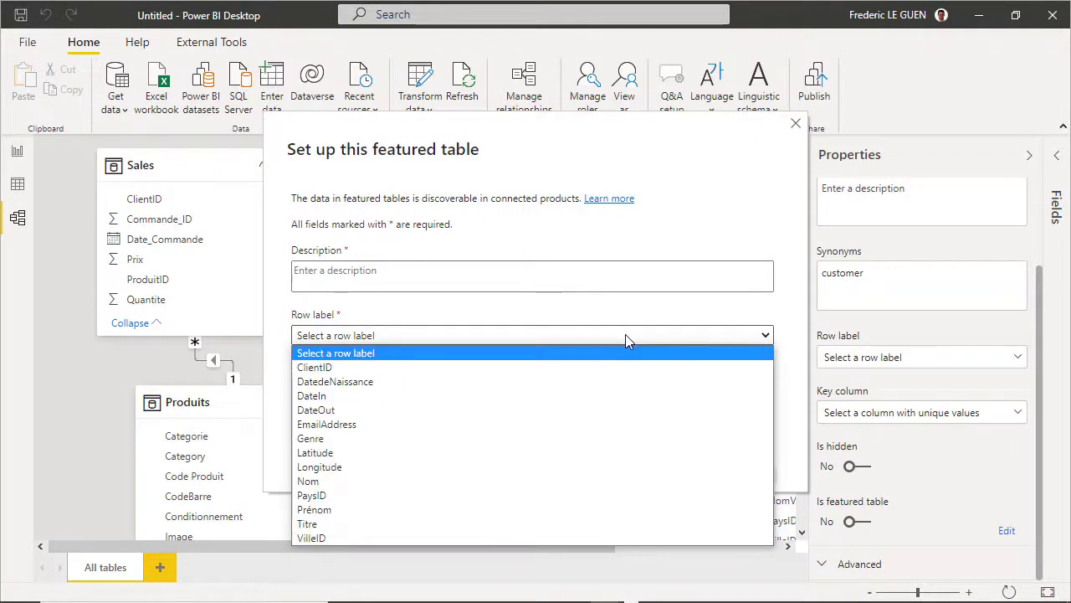
click(608, 369)
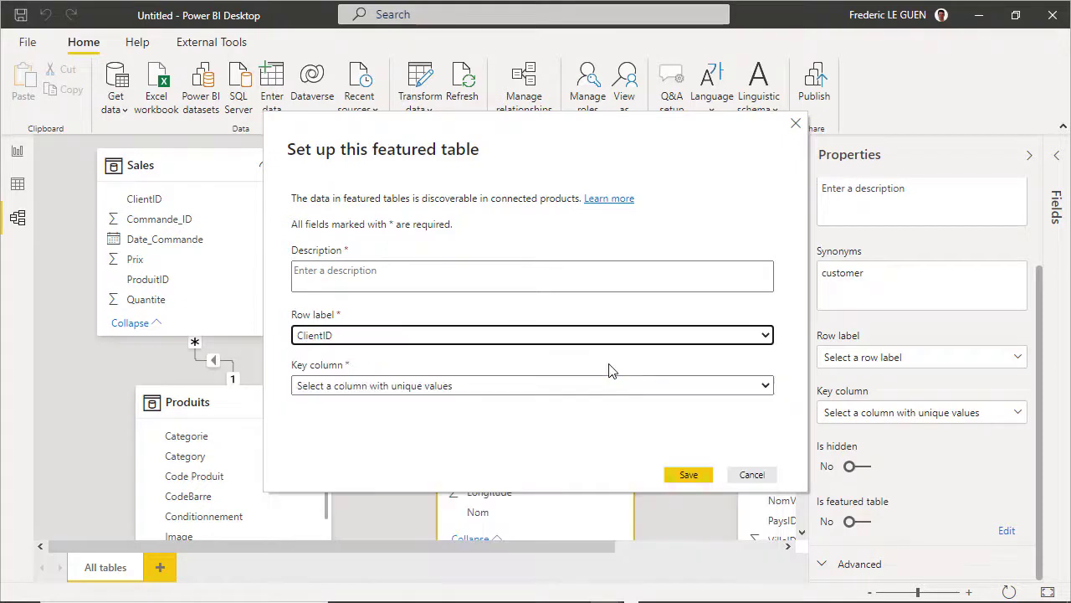
click(591, 390)
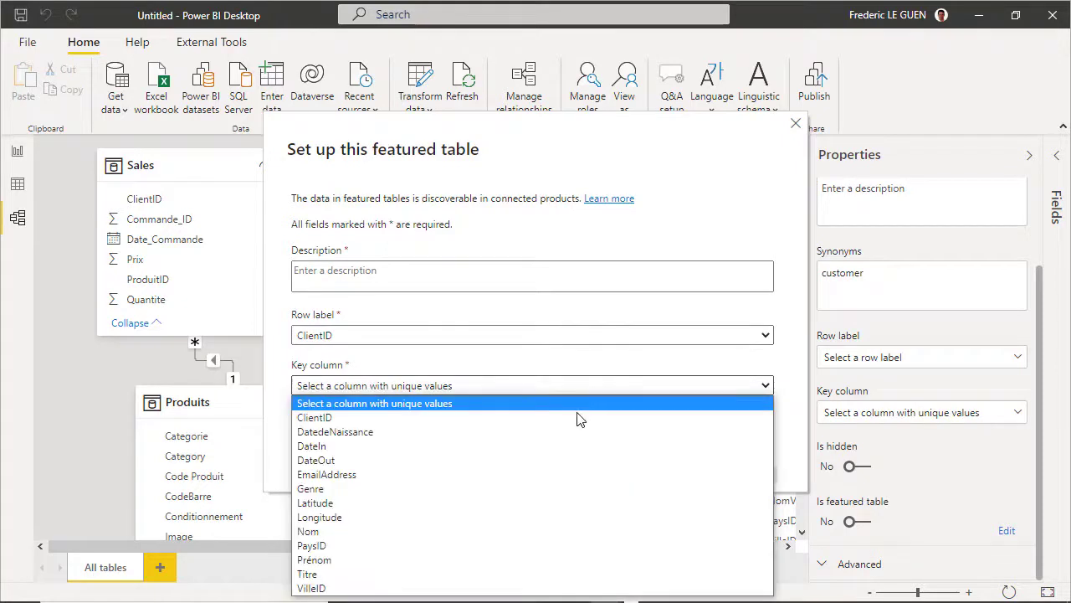
click(577, 416)
click(422, 268)
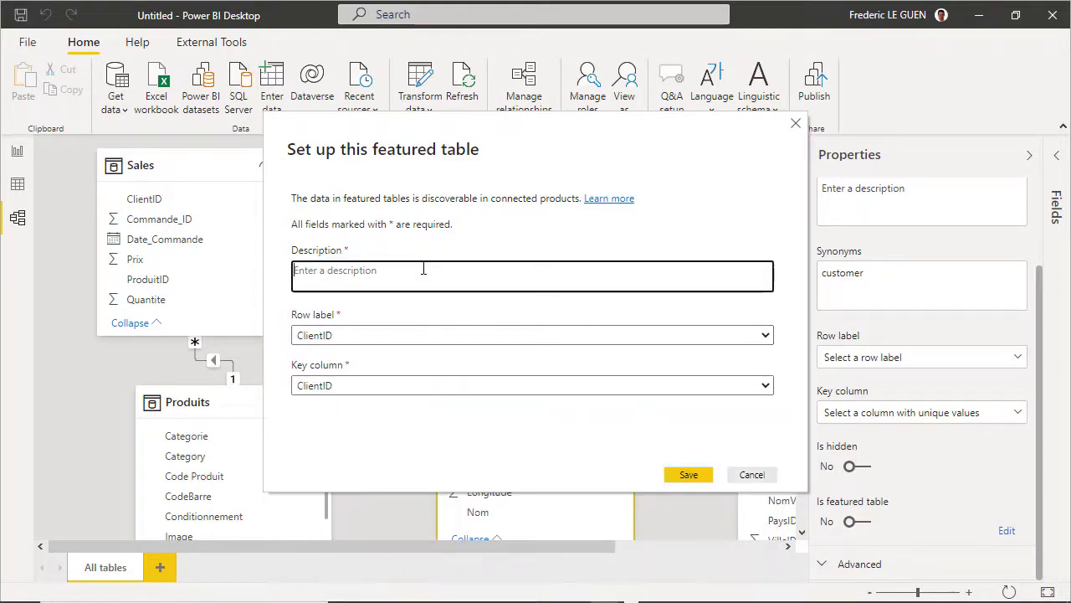
text(Customer Table)
click(688, 474)
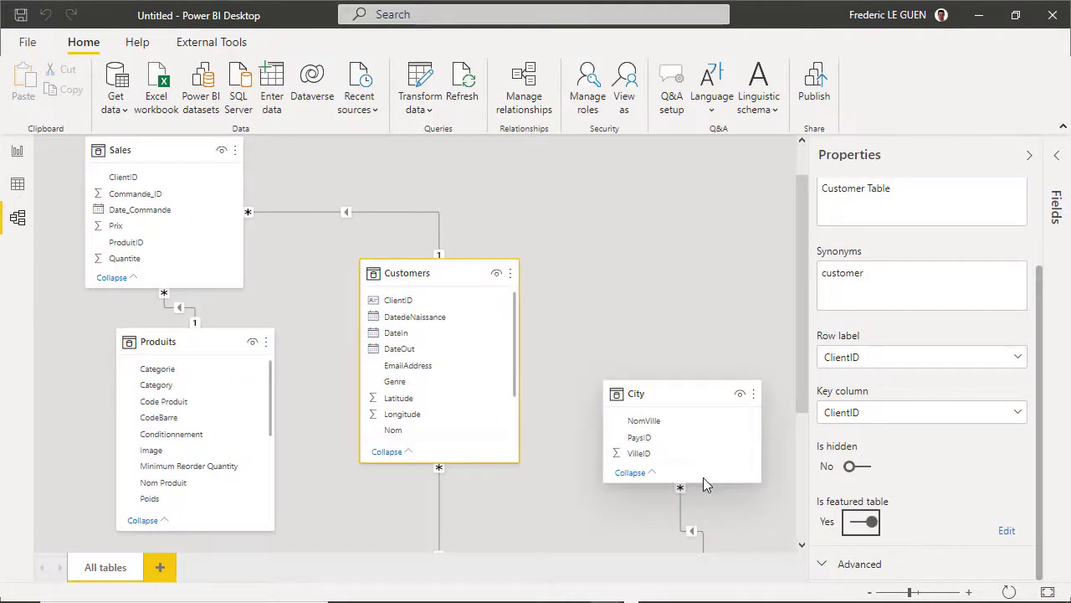
- Save the Power BI file as Organization Data Type and publish it to My workspace
click(816, 88)
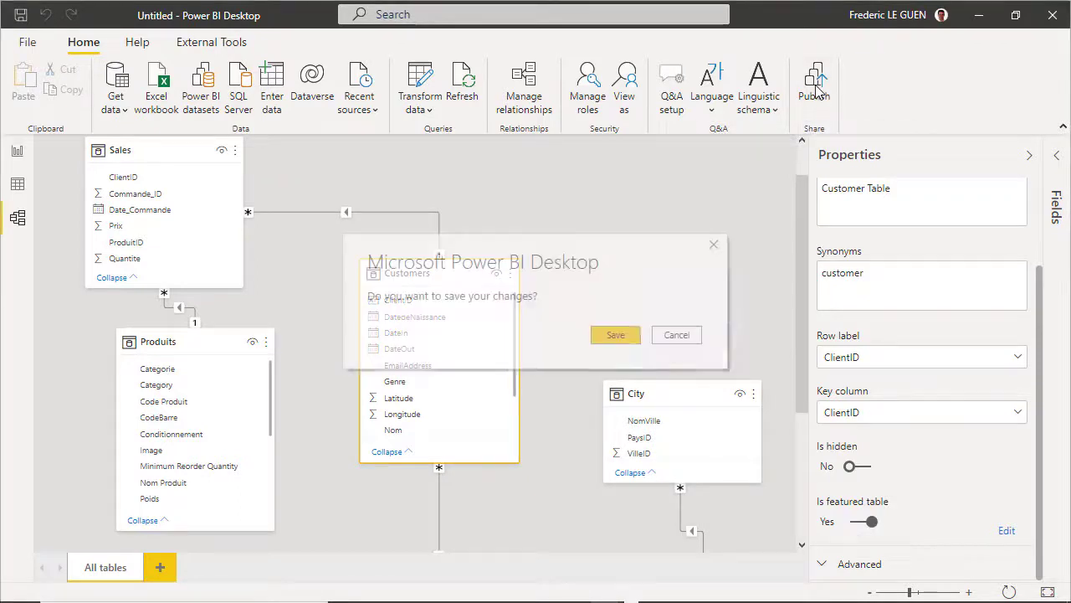
click(626, 338)
text(Orga)
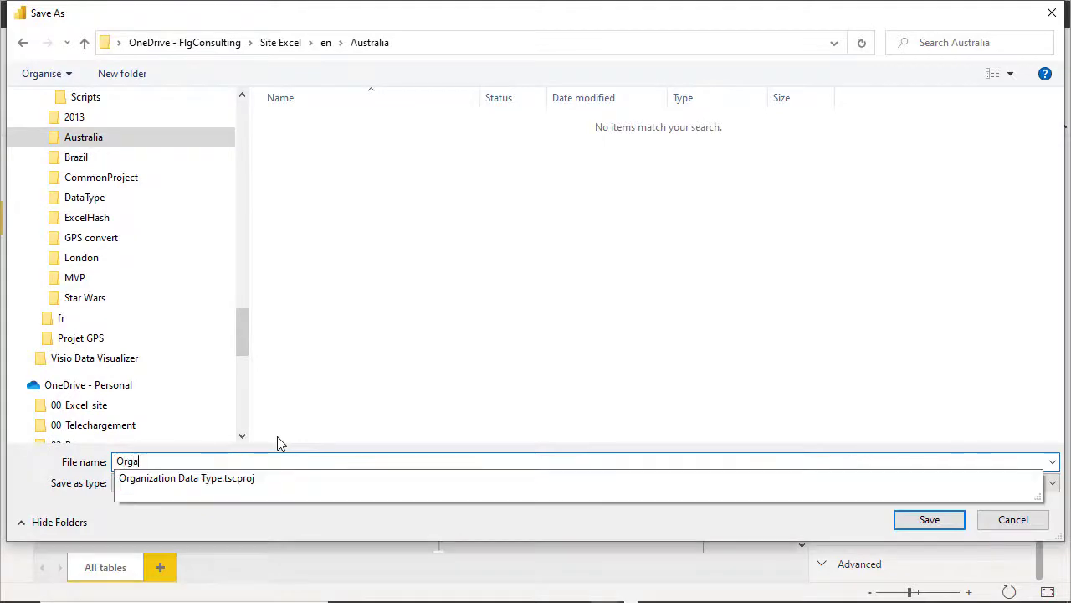
text(nization Data Type)
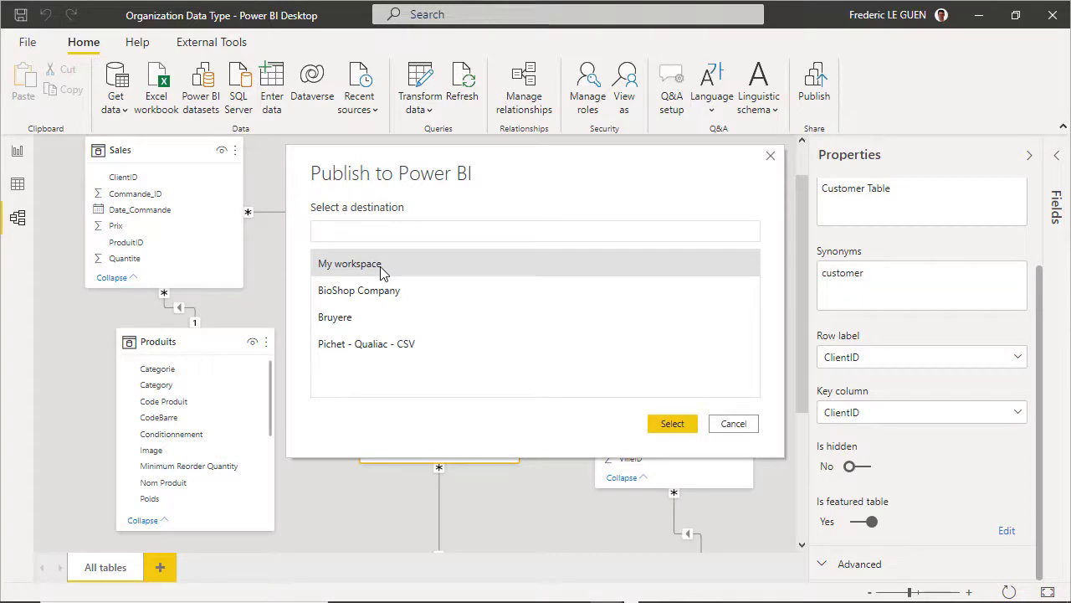
click(671, 422)
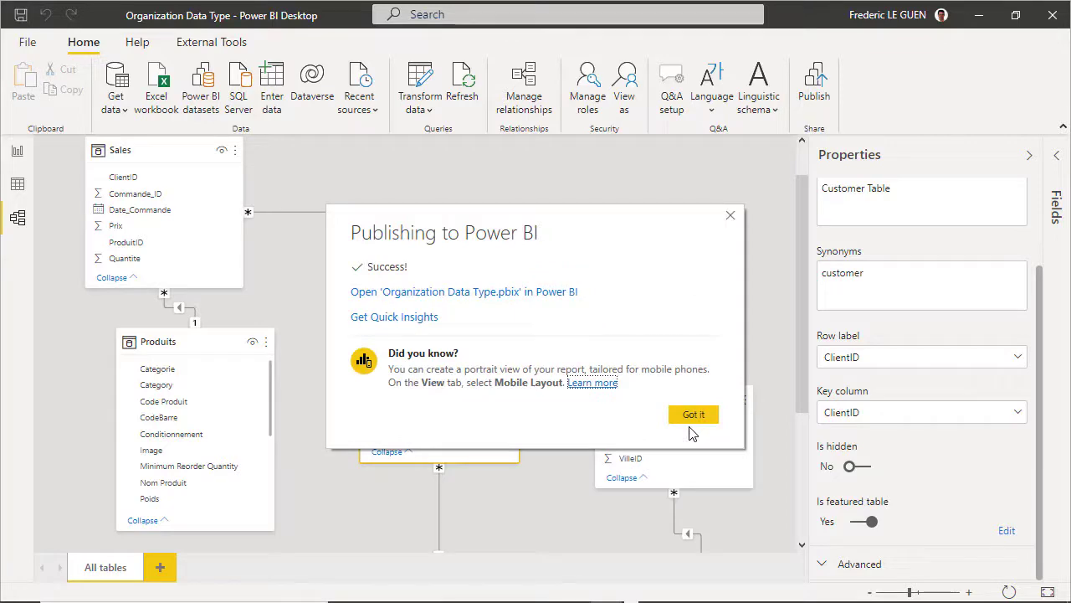
click(695, 416)
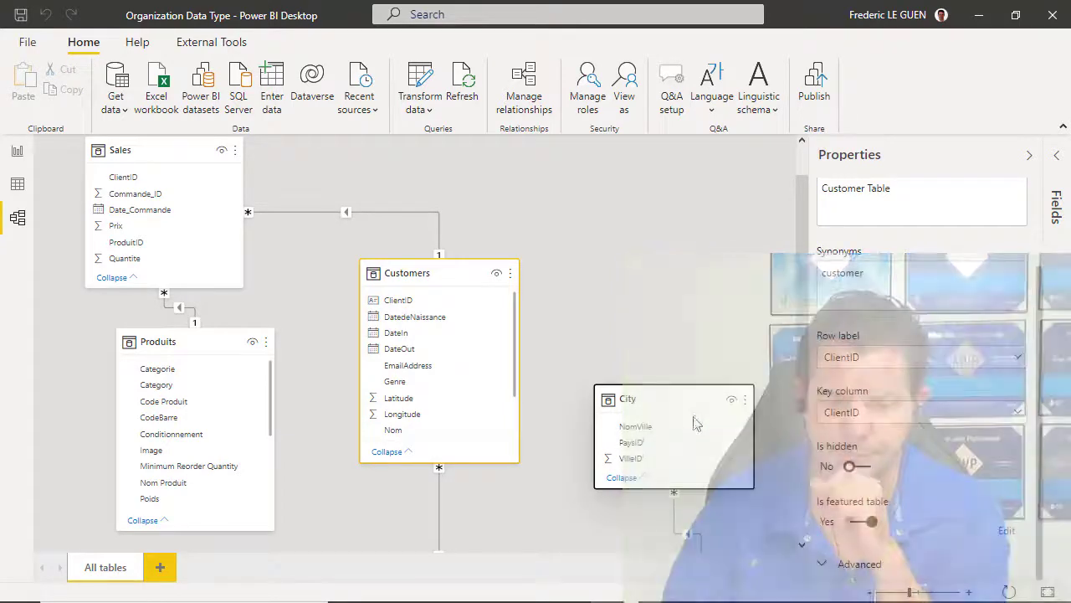
- Switch to the blank Excel workbook and examine the details of the organization's Customers data type
mouse_move(468, 598)
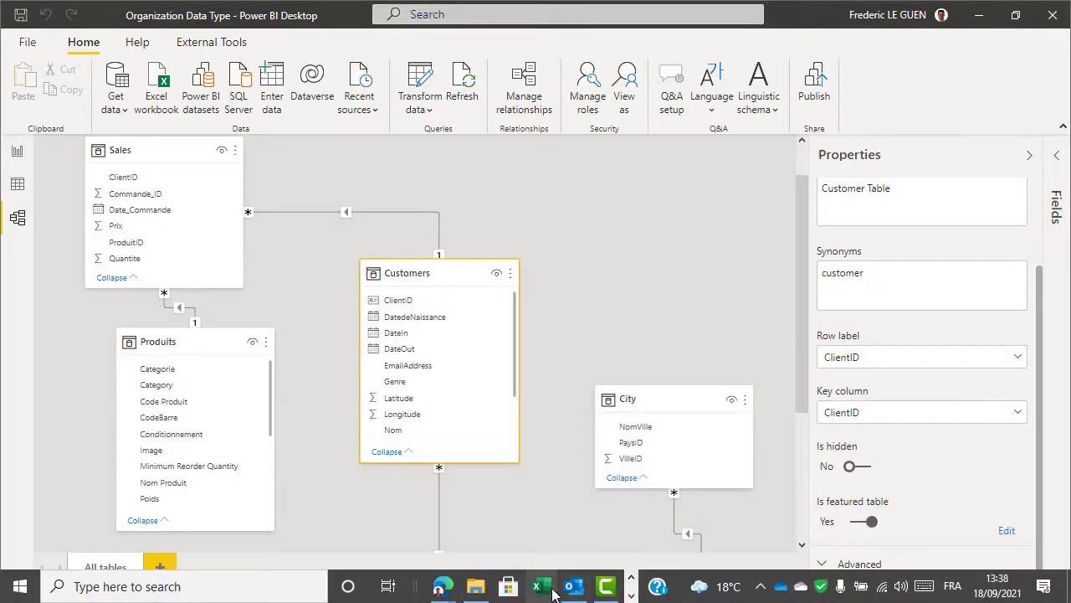
click(542, 590)
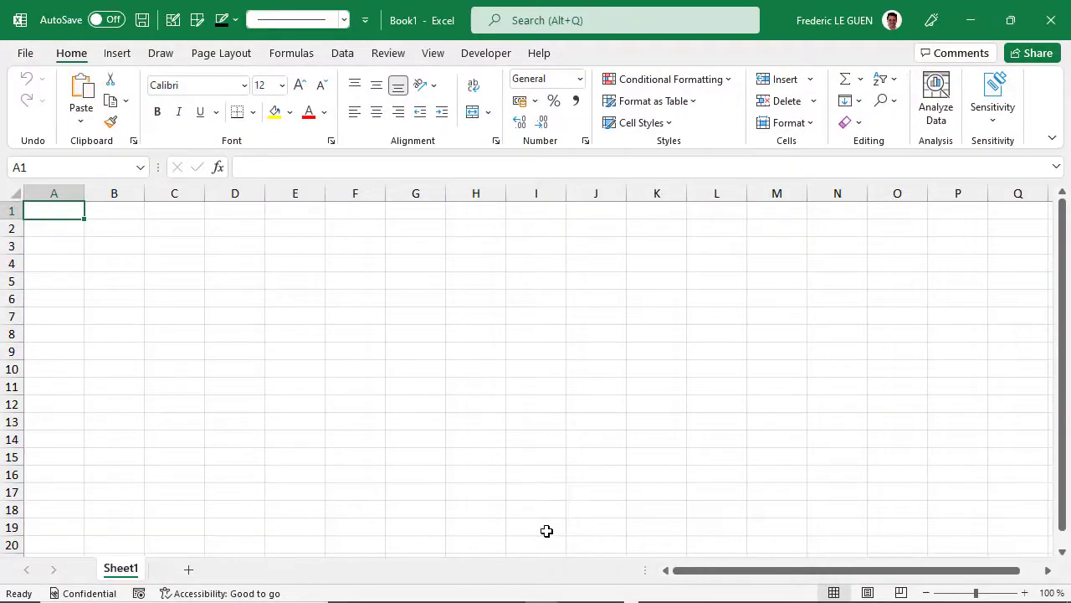
click(344, 54)
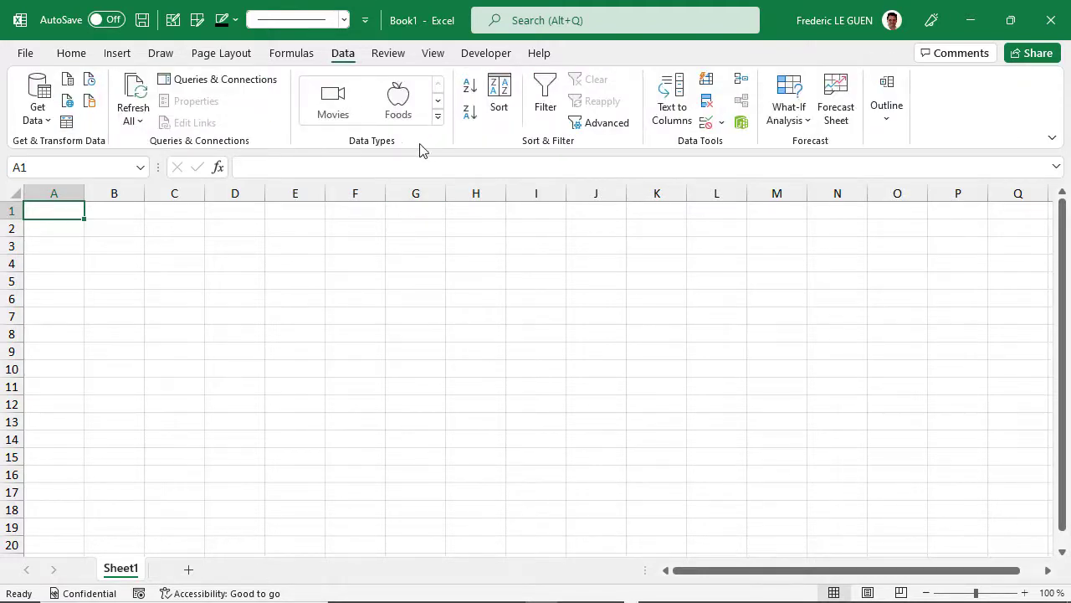
click(437, 118)
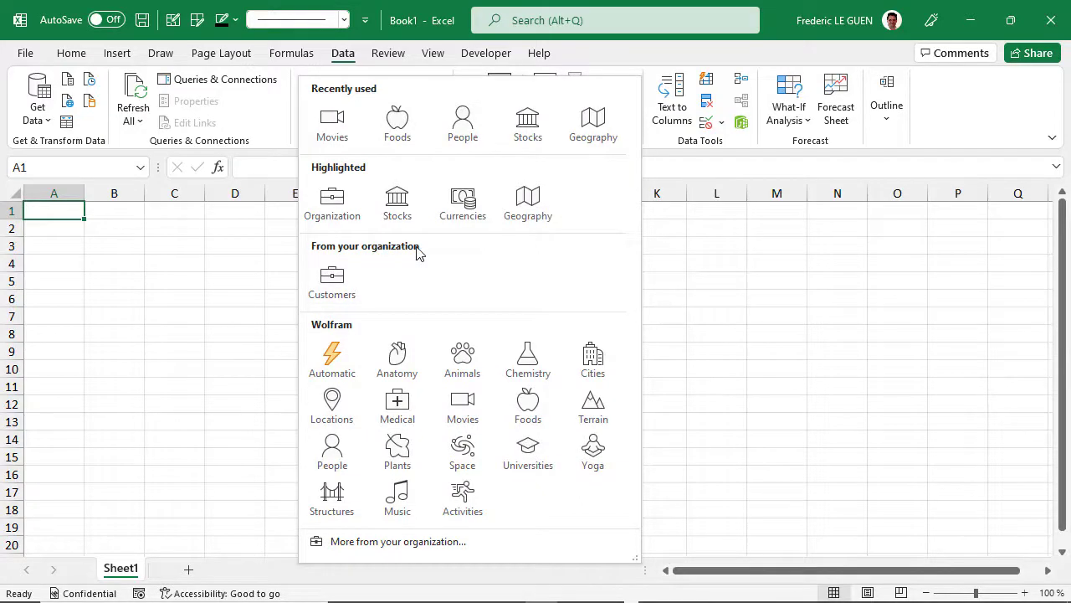
mouse_move(356, 304)
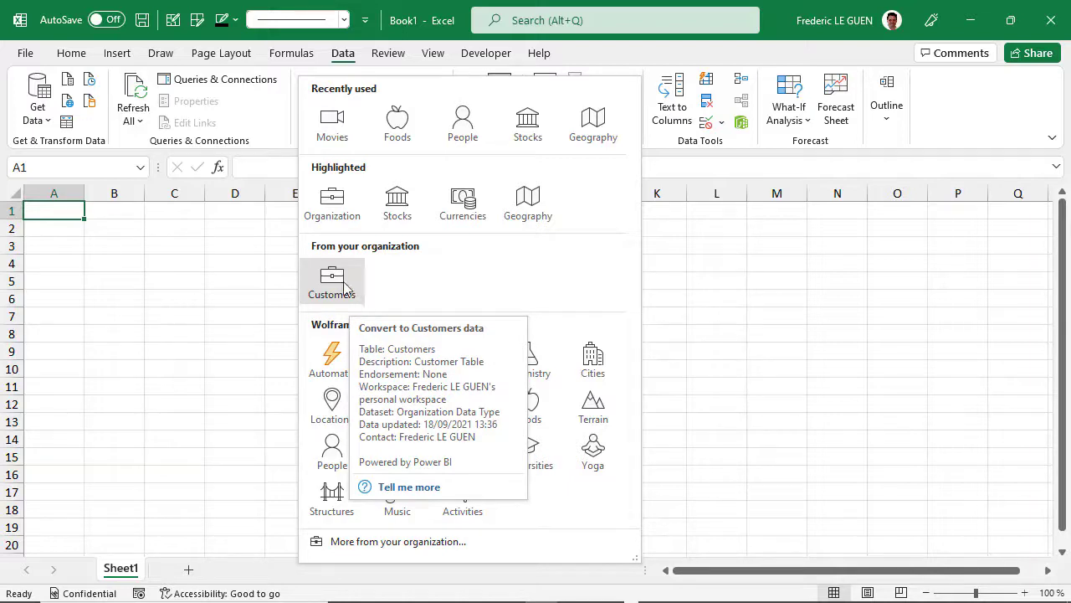
- Enter the heading CustomerID in A1 and the formula =RANDBETWEEN(1;6300) in A2
click(63, 216)
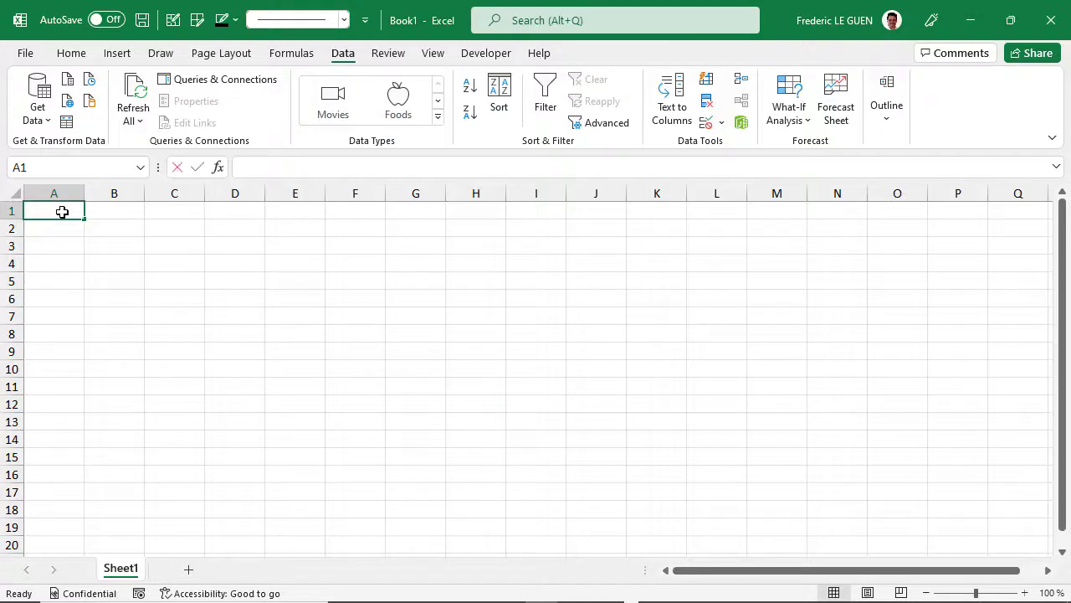
text(CustomerID)
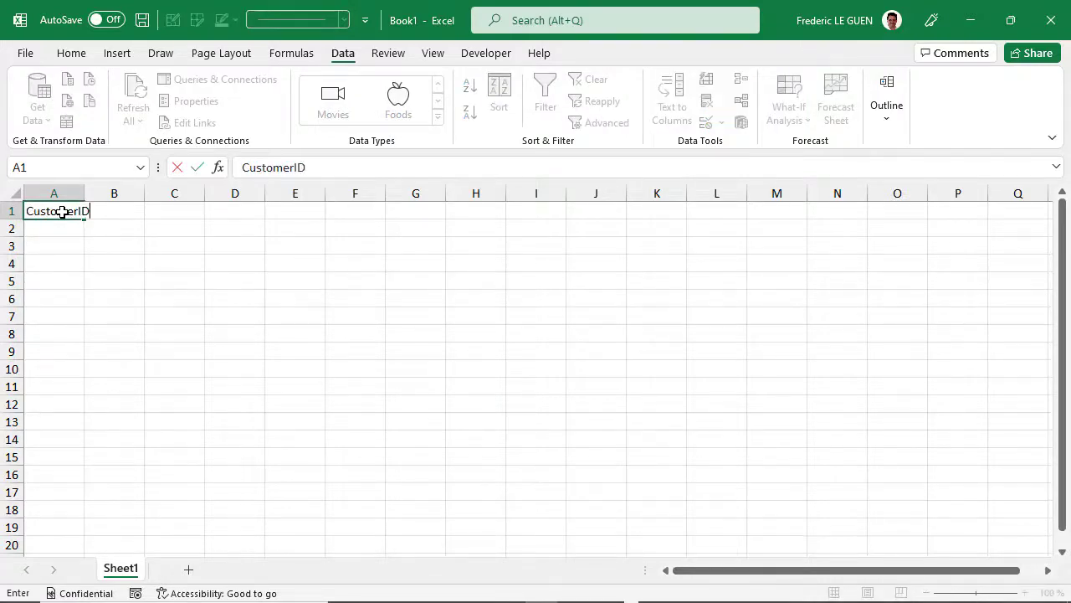
key(Return)
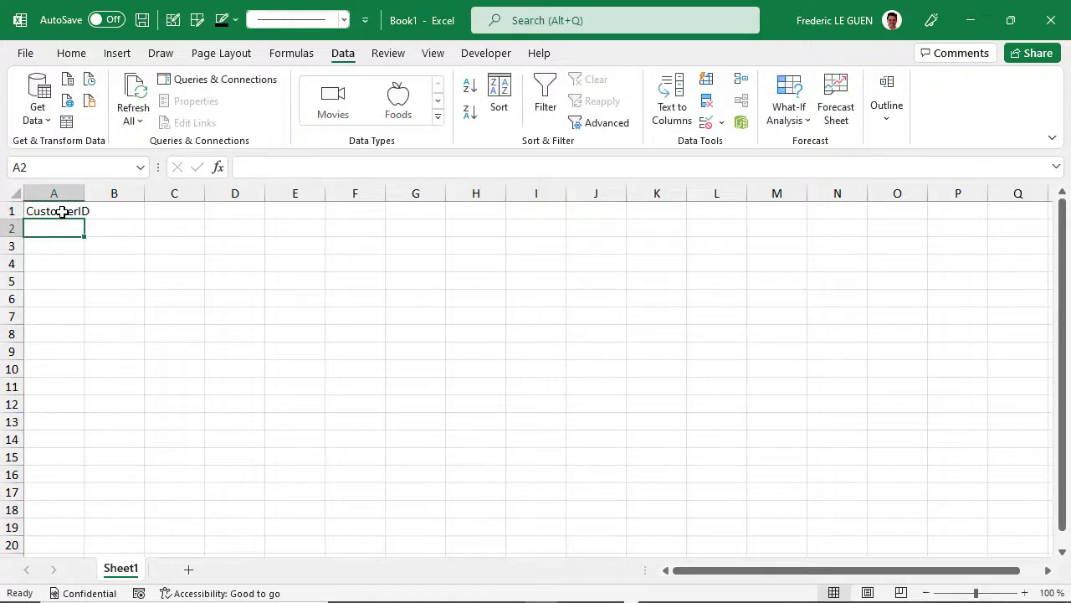
text(R)
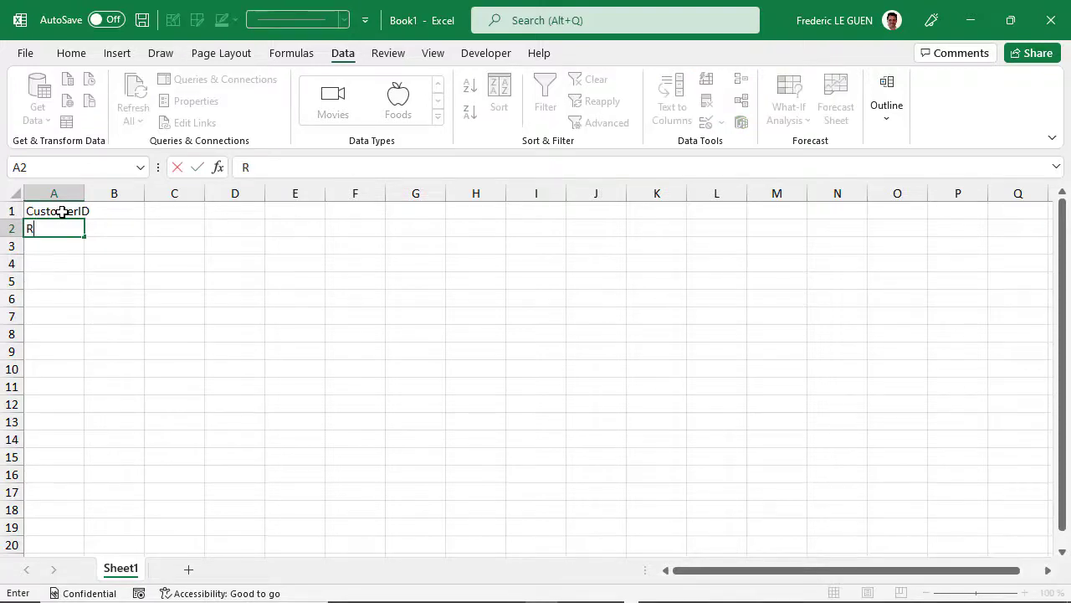
text(ran)
key(Down)
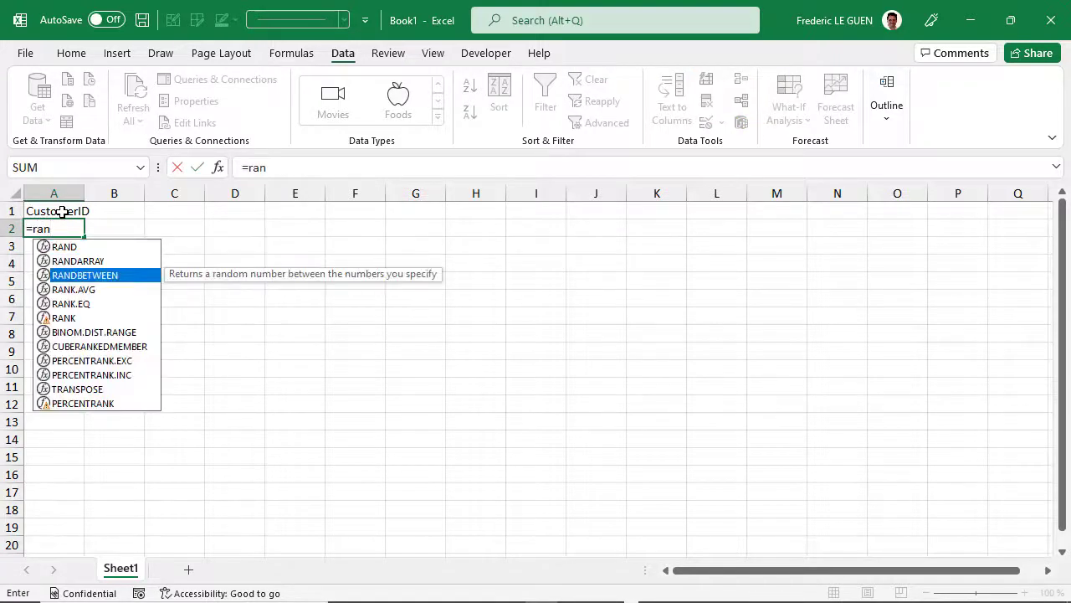
key(Tab)
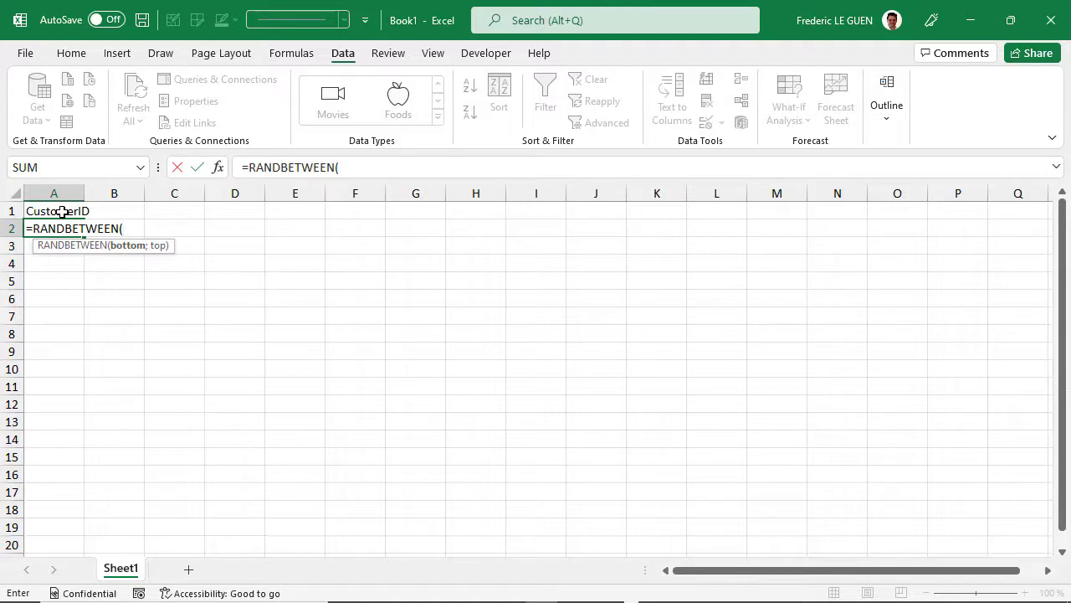
text(1;)
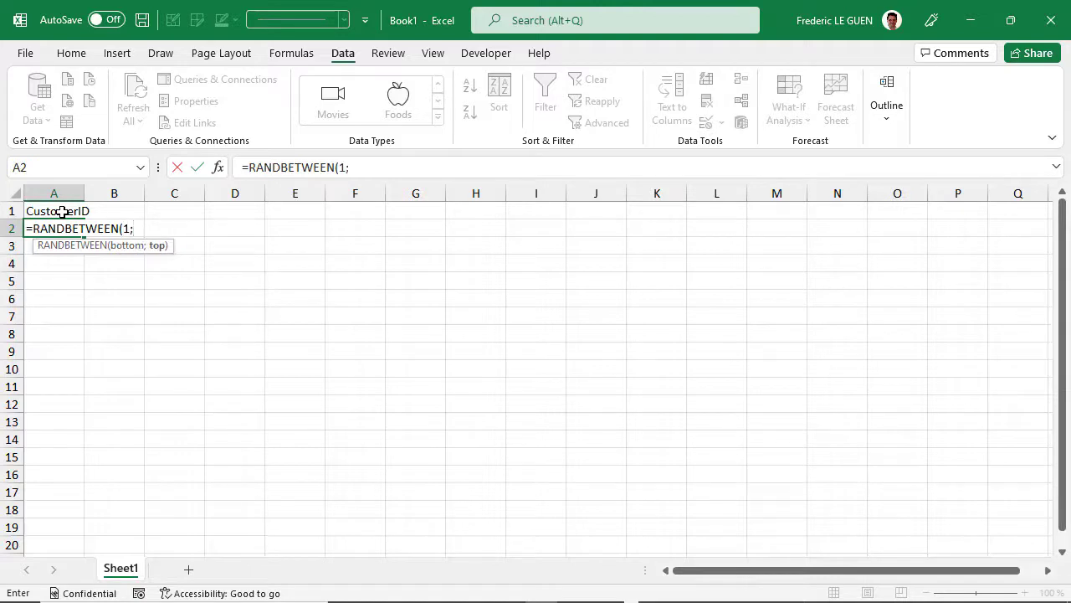
text(6300))
key(Return)
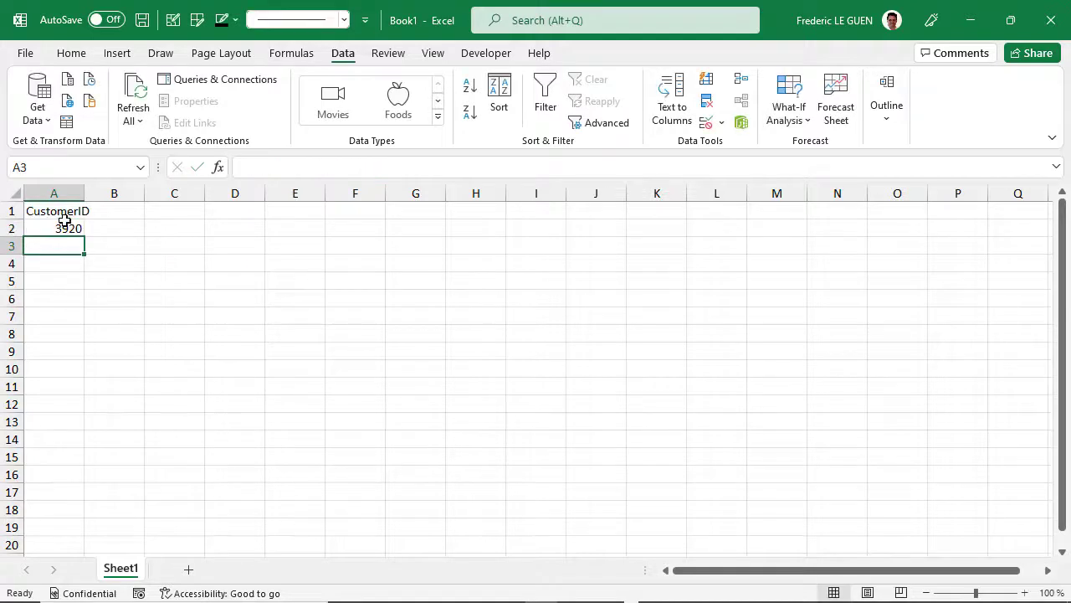
- Fill the random ID formula from A2 down to A16 and replace the formulas with their values in place
click(65, 223)
drag(91, 364, 86, 482)
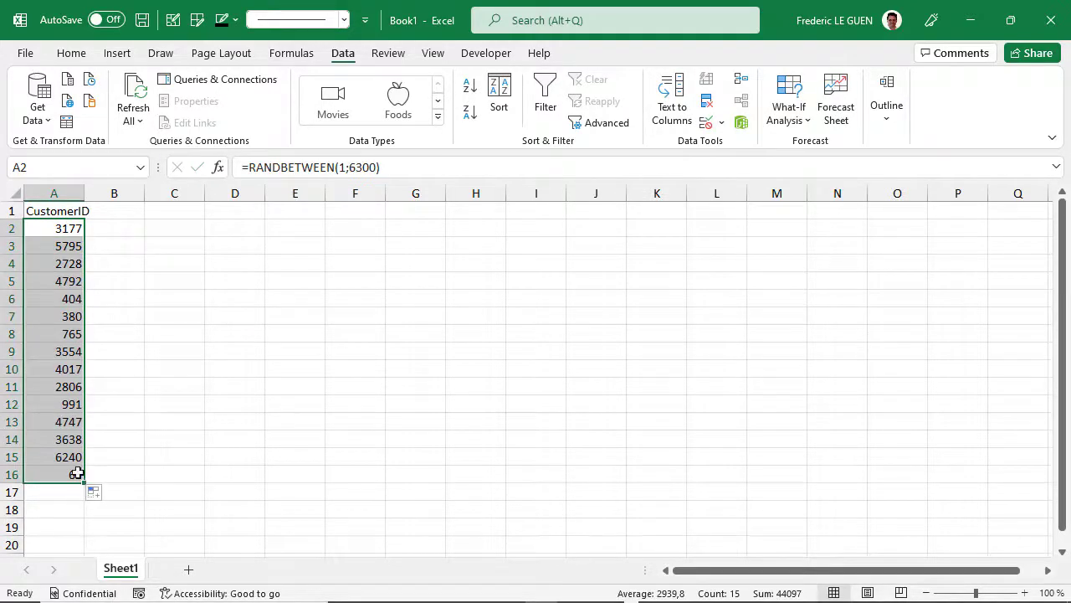
drag(85, 440, 93, 442)
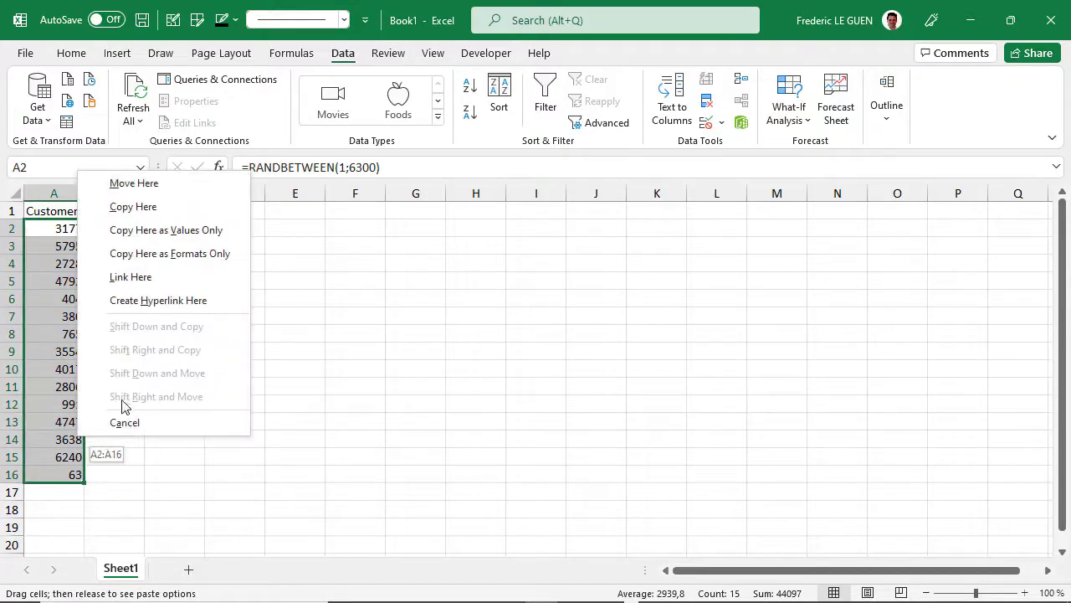
click(178, 238)
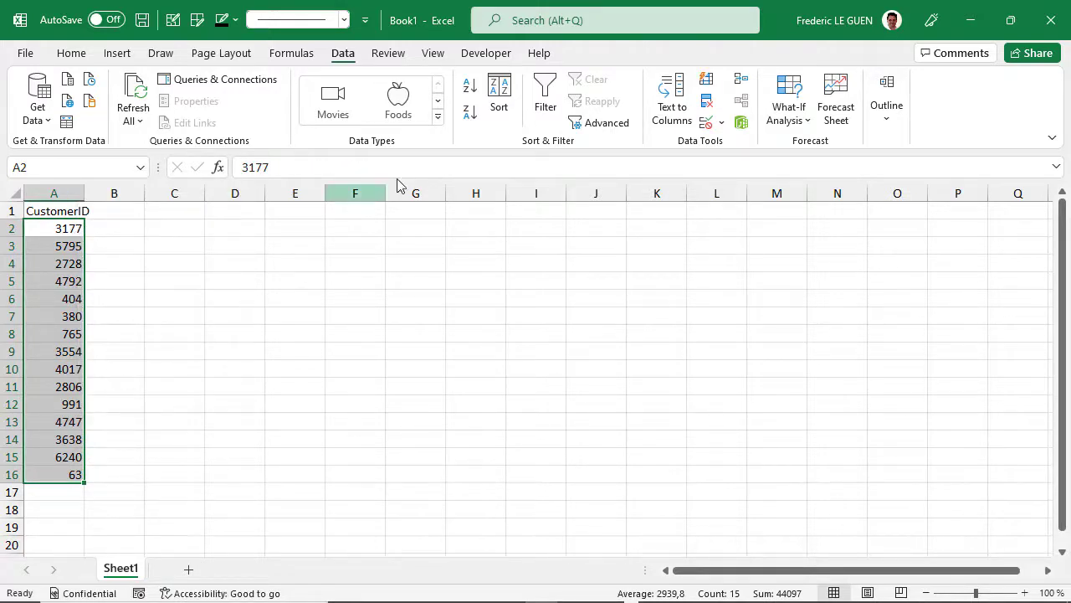
- Convert the IDs in A2:A16 to the organization's Customers data type
click(437, 122)
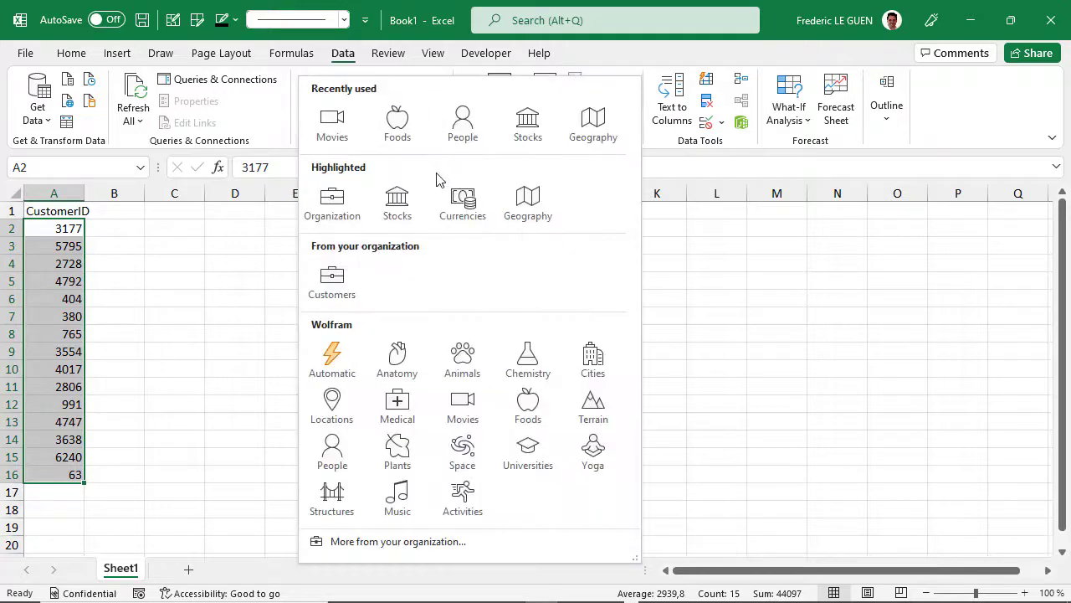
mouse_move(337, 292)
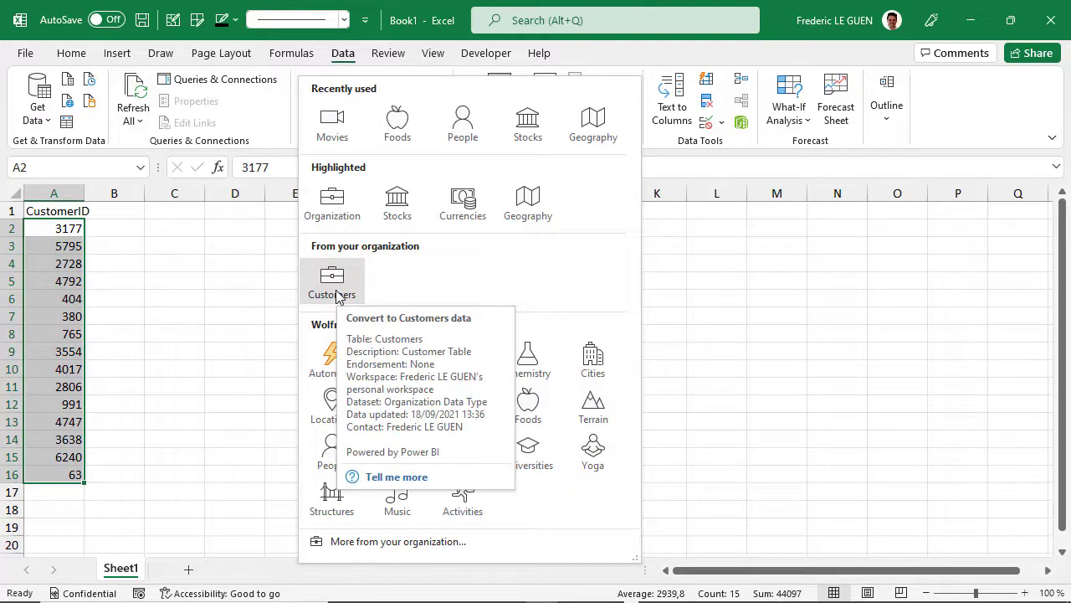
click(332, 285)
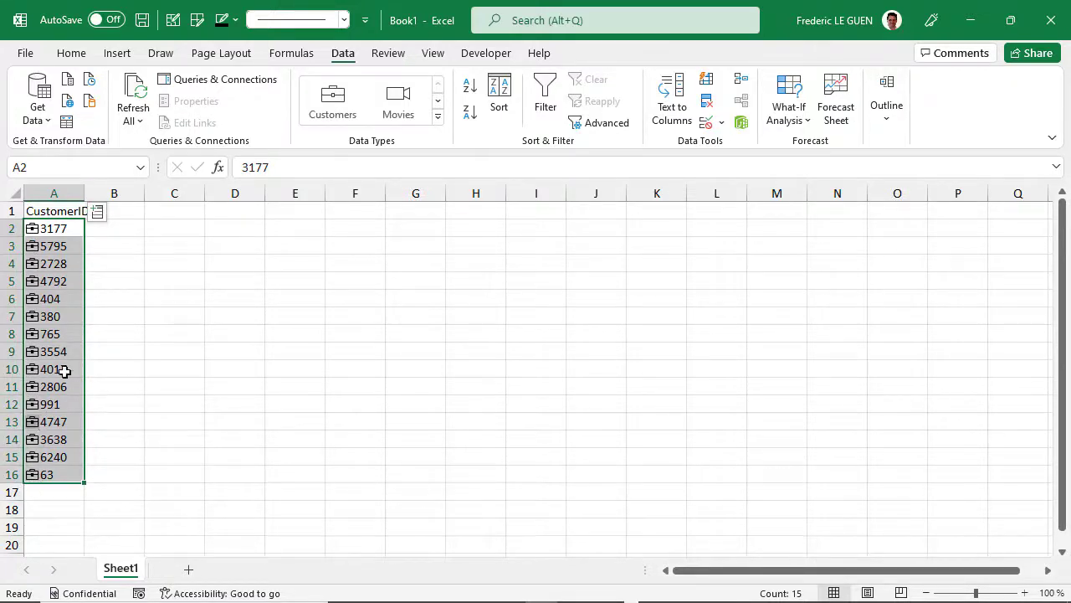
- Extract the Nom, Prénom and PaysID fields from the customer data types in A2:A16 into the adjacent columns
click(97, 213)
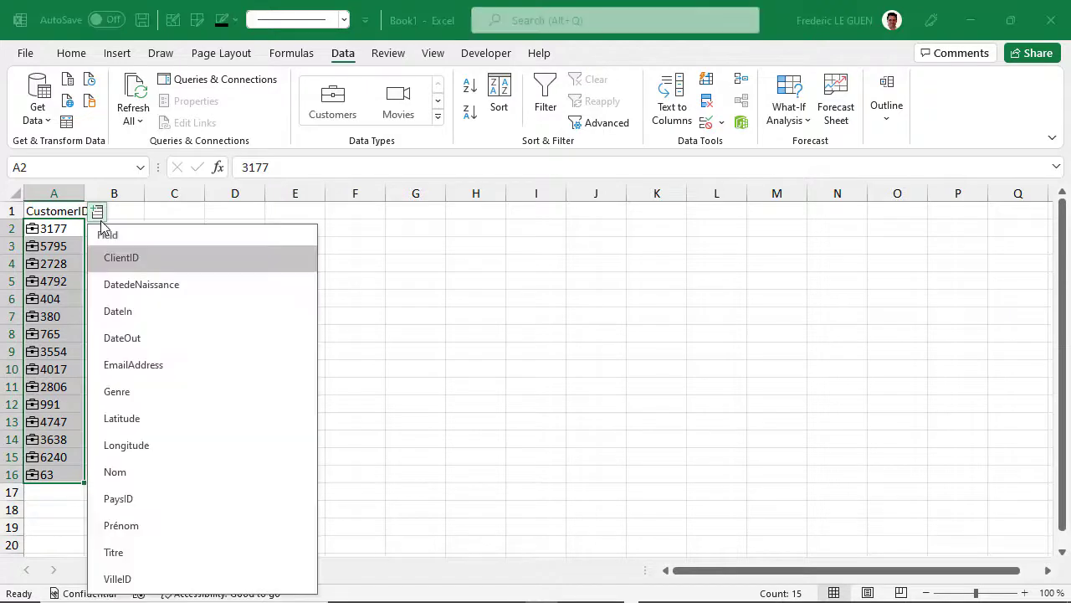
click(139, 472)
drag(145, 195, 159, 195)
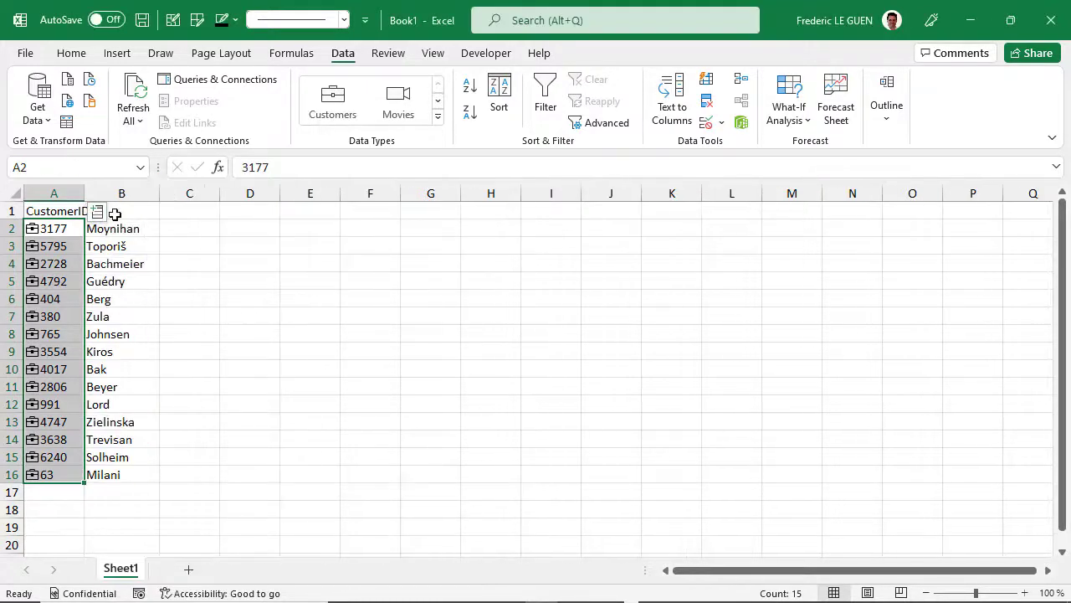
click(97, 211)
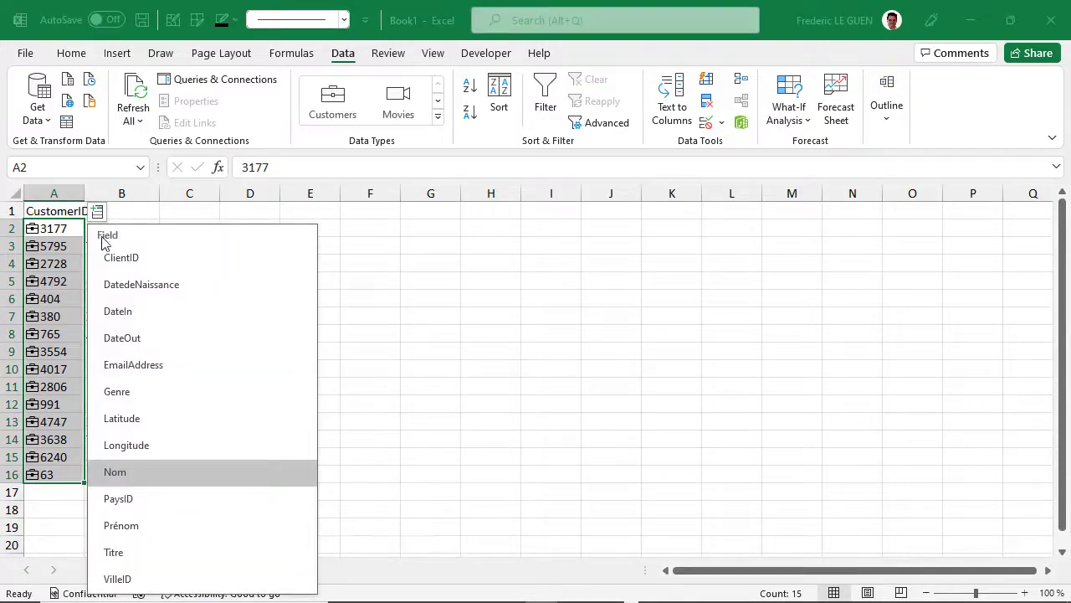
click(122, 526)
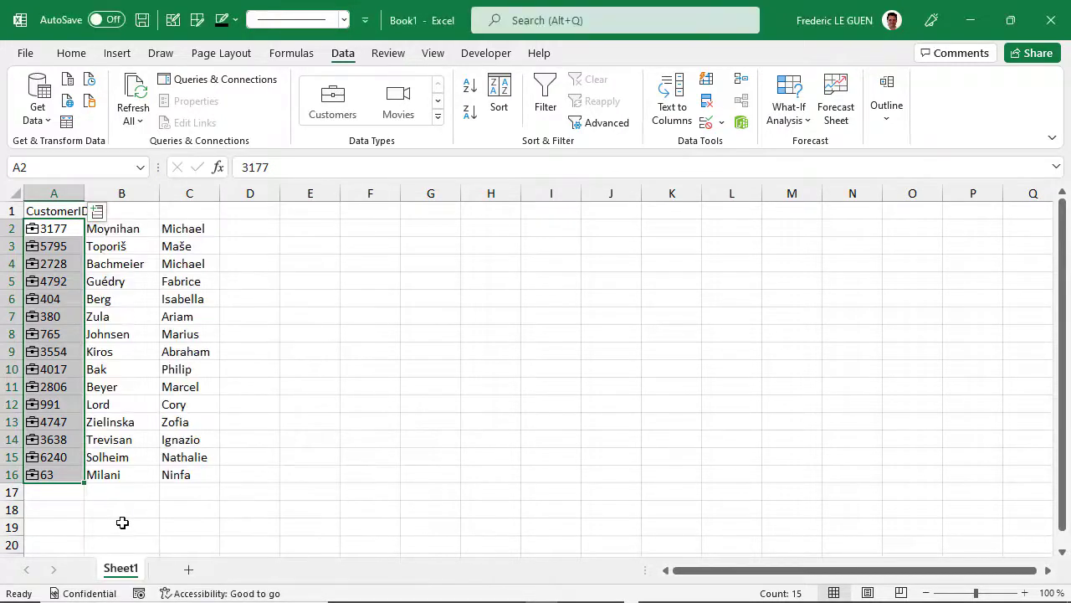
click(97, 211)
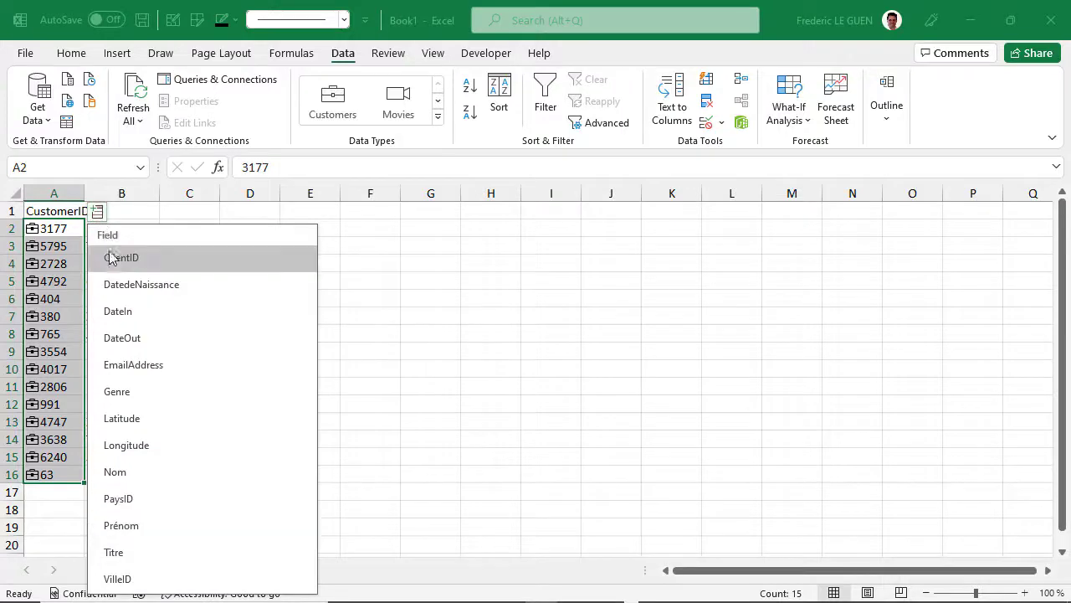
click(127, 503)
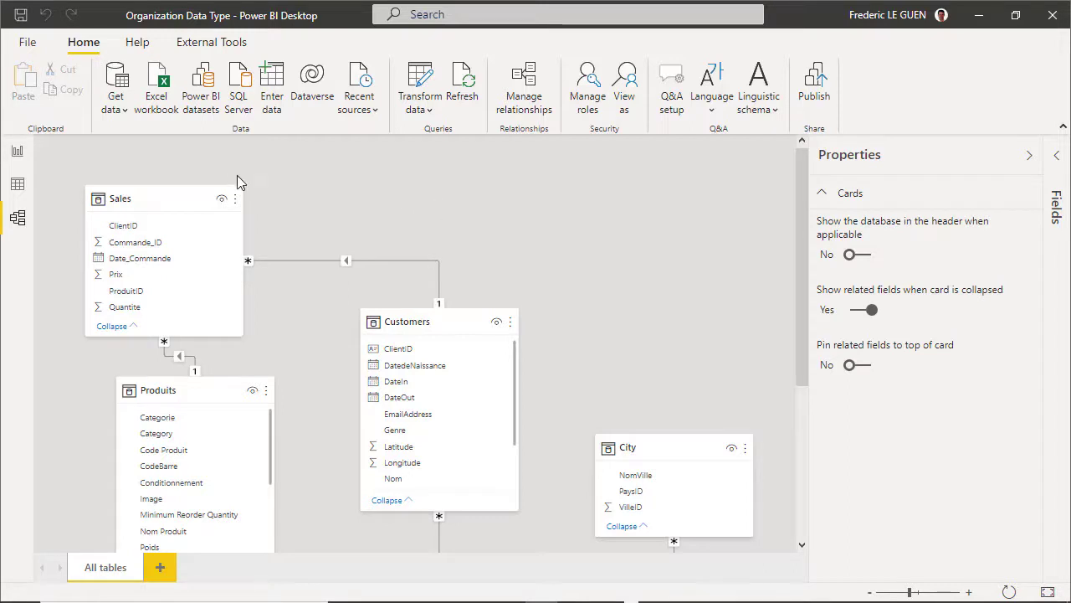
- In Power BI Desktop, switch to the report view and create an empty table named Measure
click(17, 151)
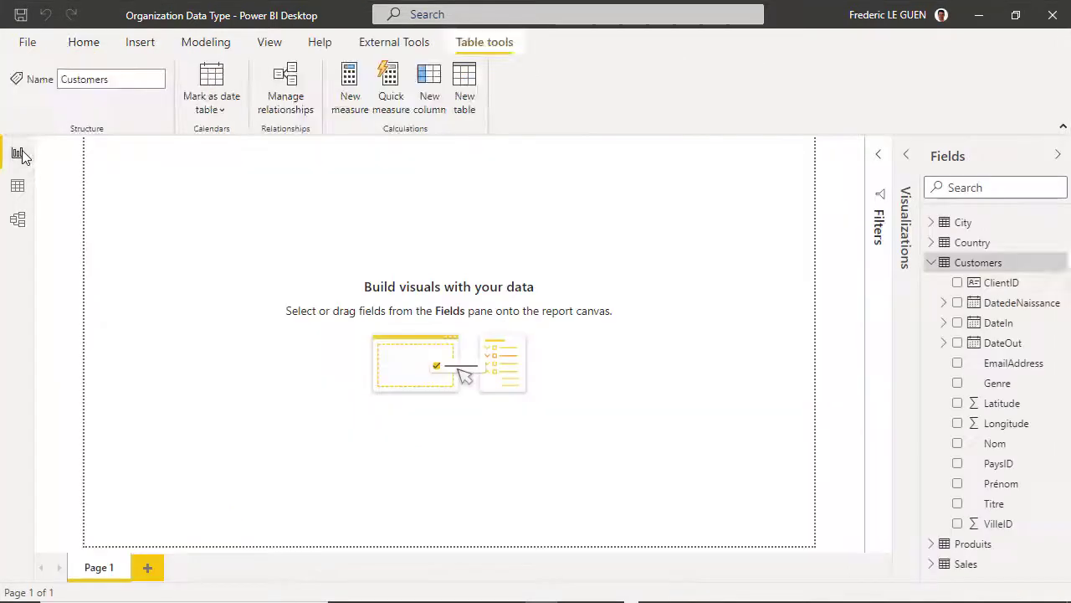
click(932, 262)
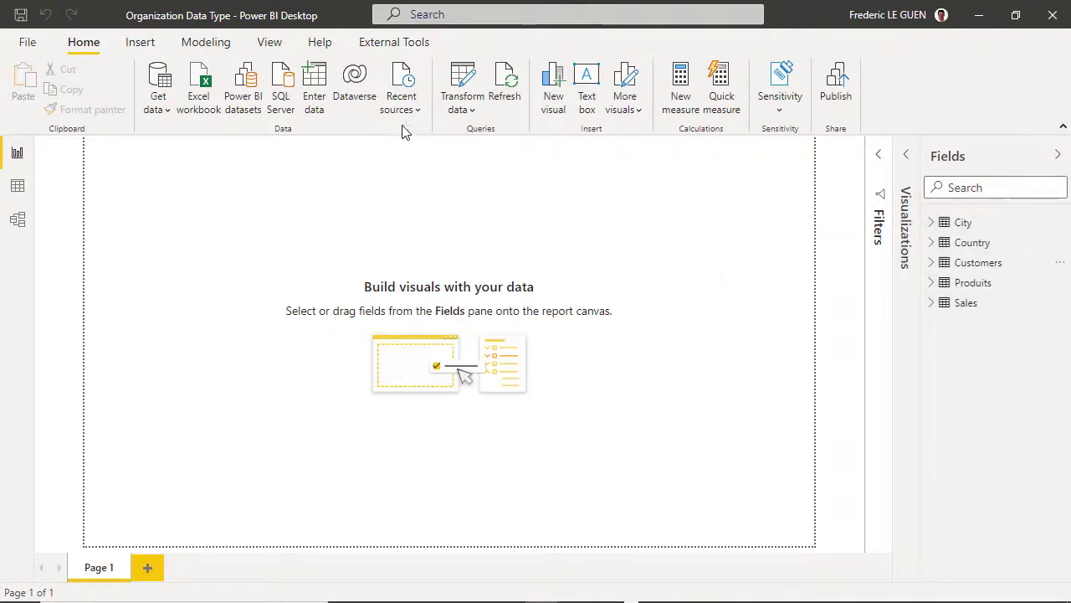
click(309, 92)
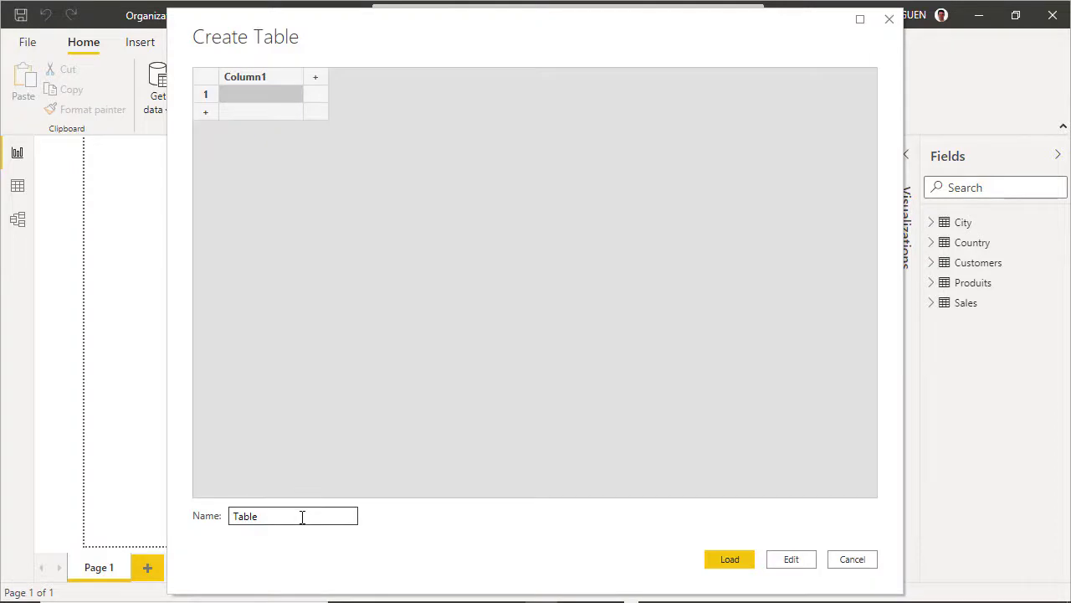
drag(296, 516, 236, 518)
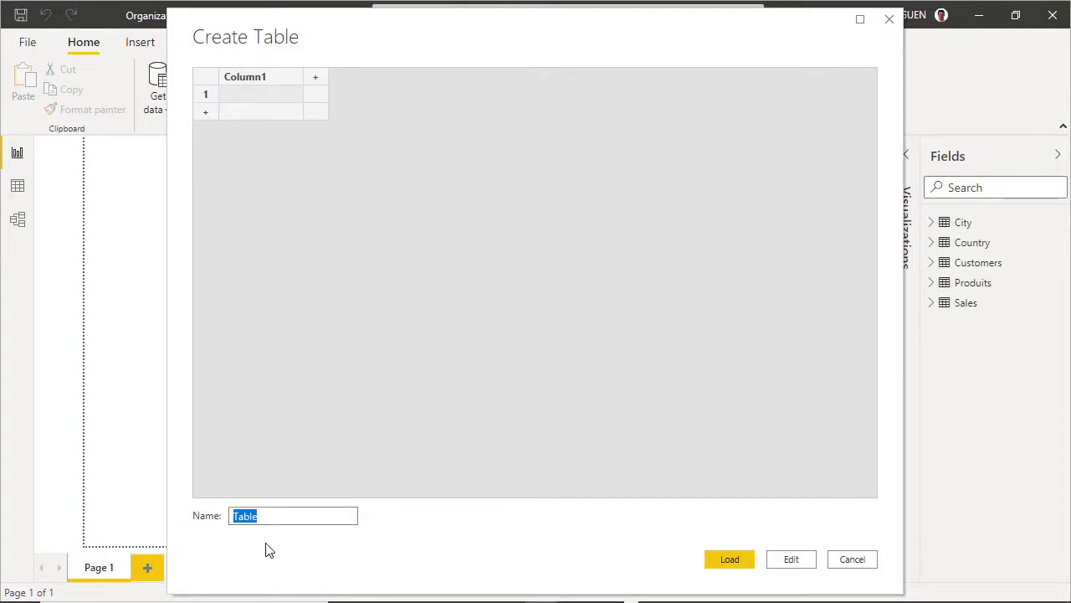
text(Measure)
click(743, 559)
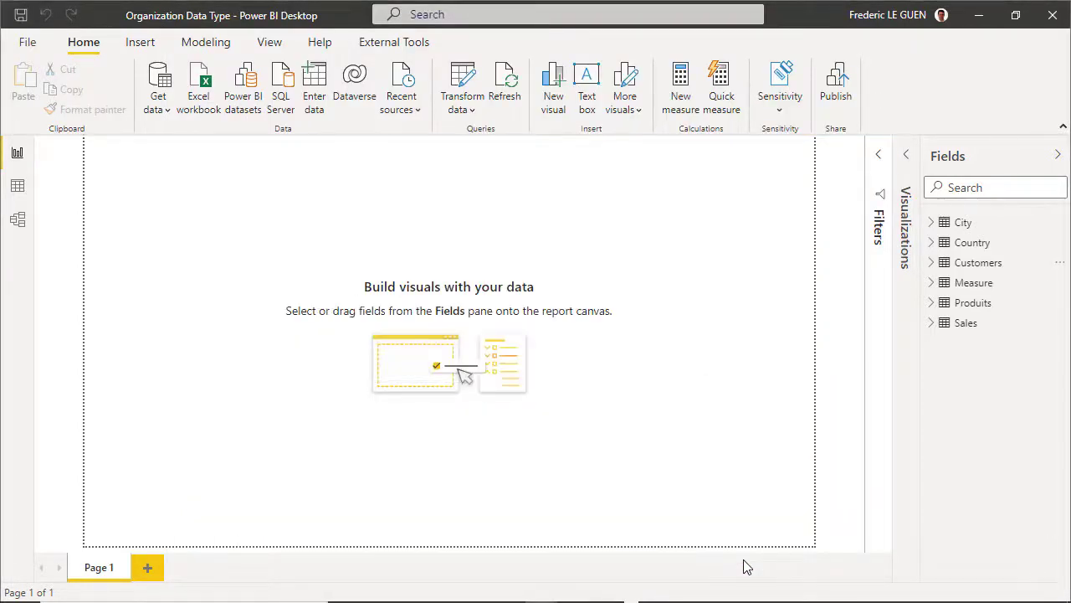
- Open the Sales query in Power Query Editor and add a column that multiplies Quantite by Prix
click(931, 282)
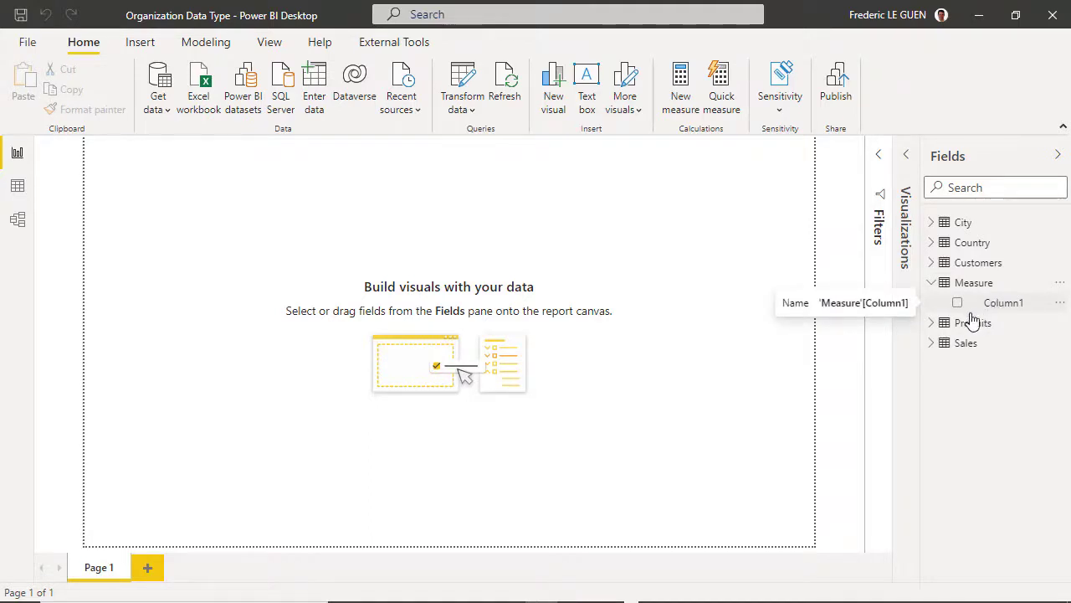
click(931, 343)
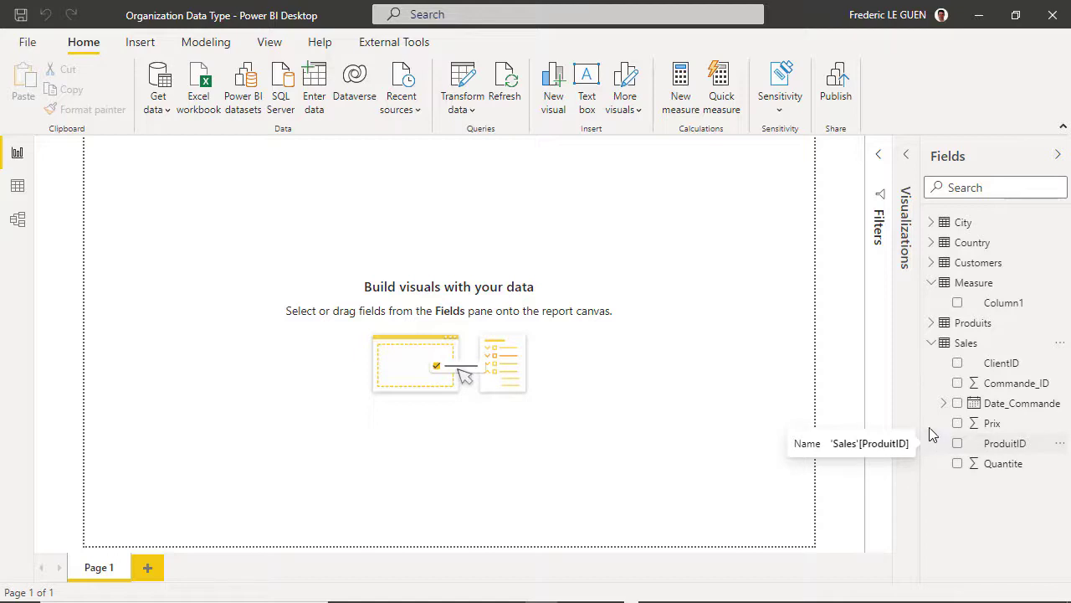
click(452, 84)
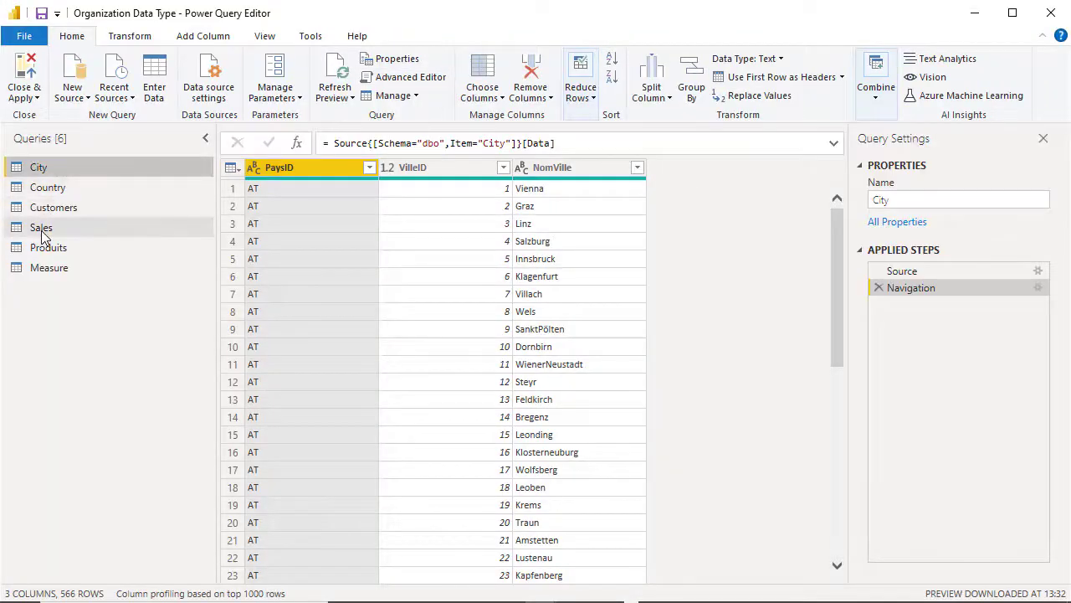
click(42, 228)
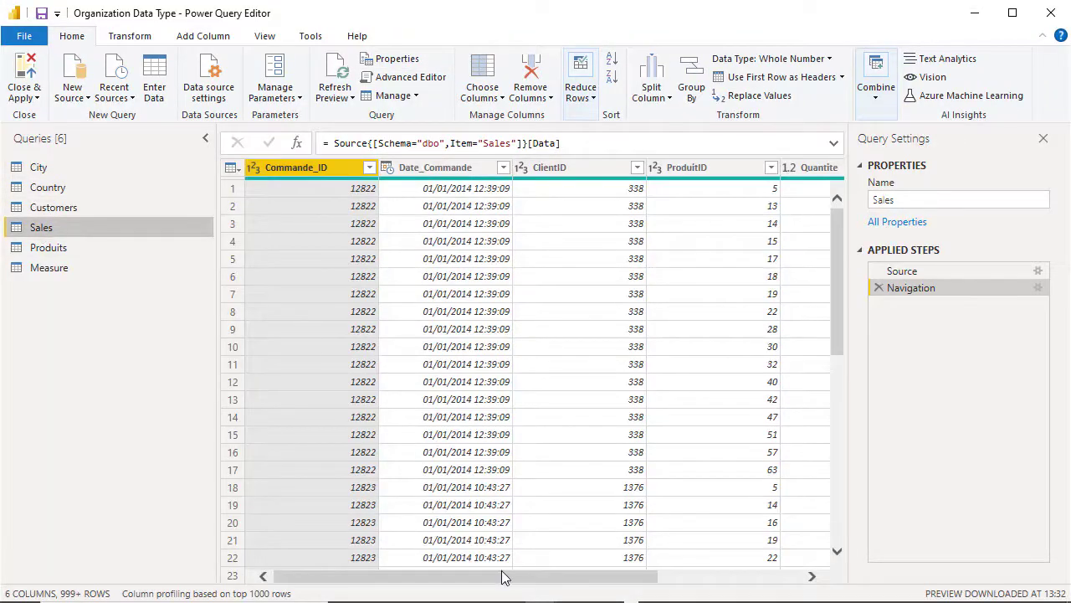
drag(502, 576, 710, 600)
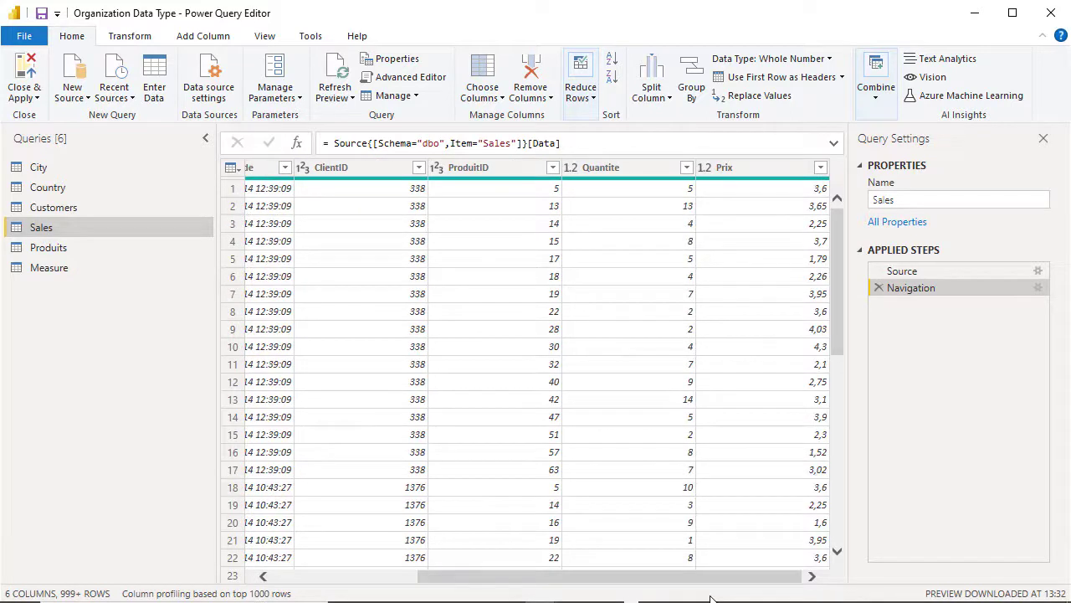
click(641, 167)
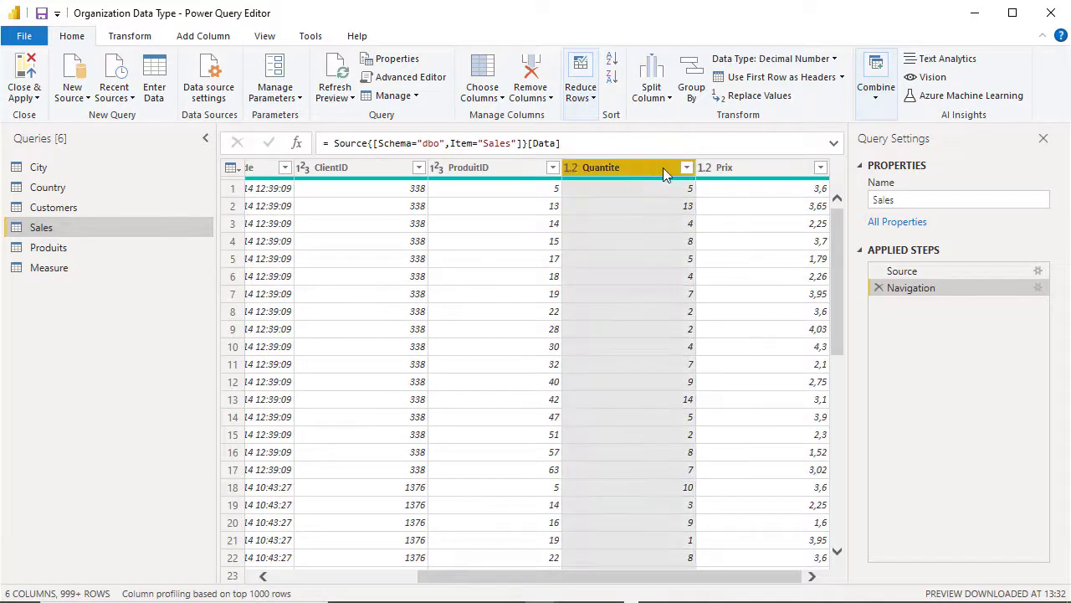
ctrl+click(771, 168)
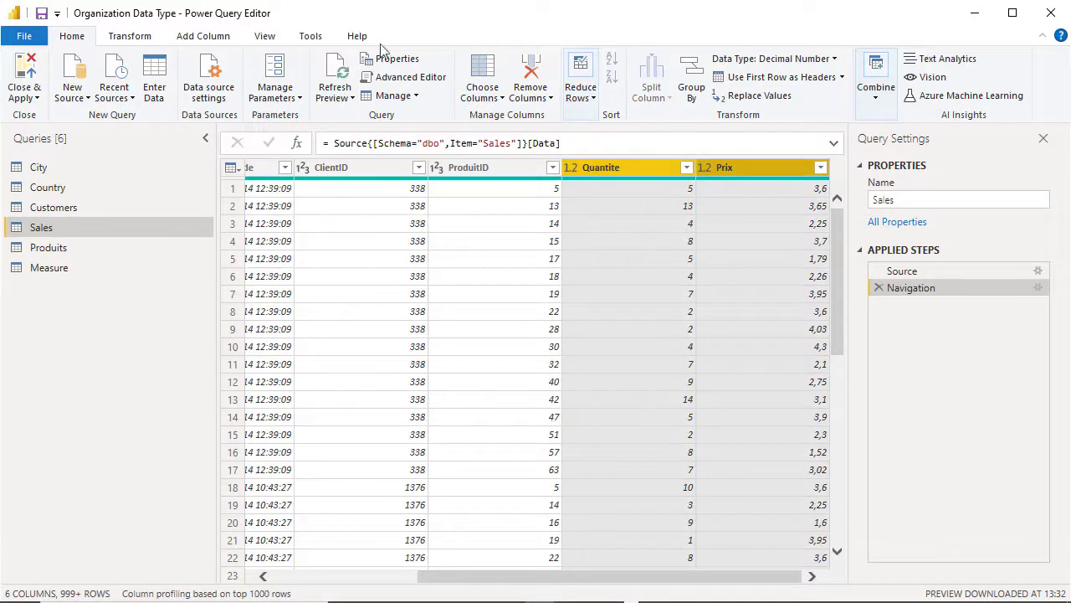
click(194, 39)
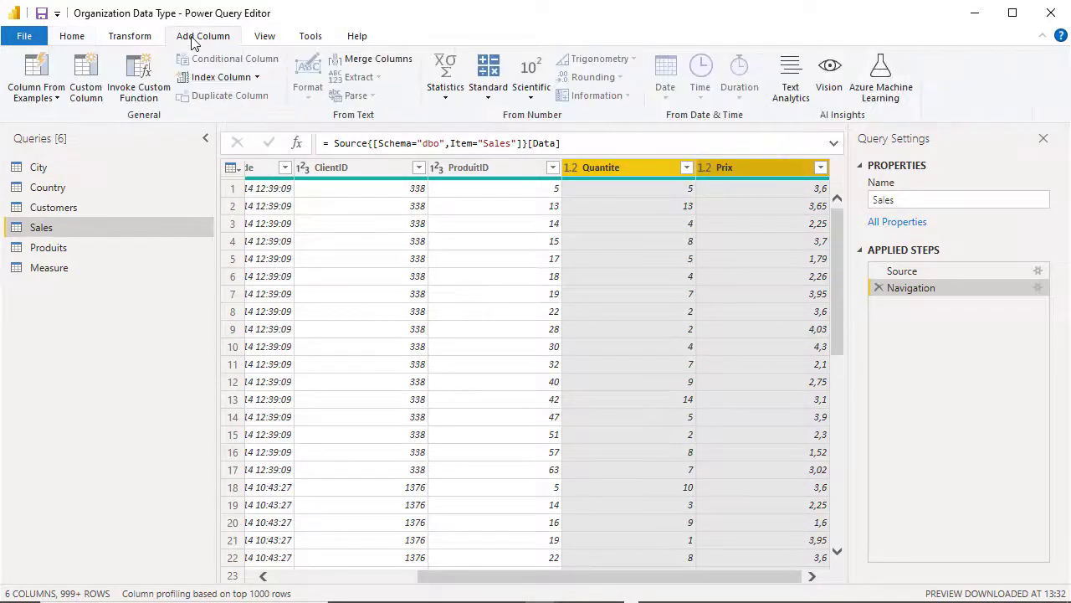
click(489, 92)
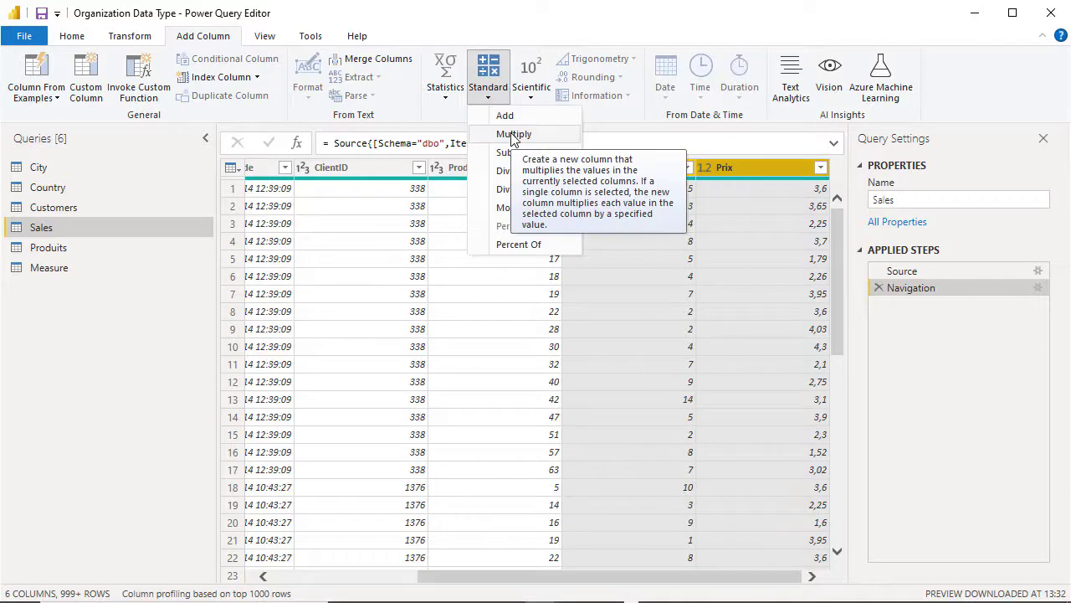
click(513, 135)
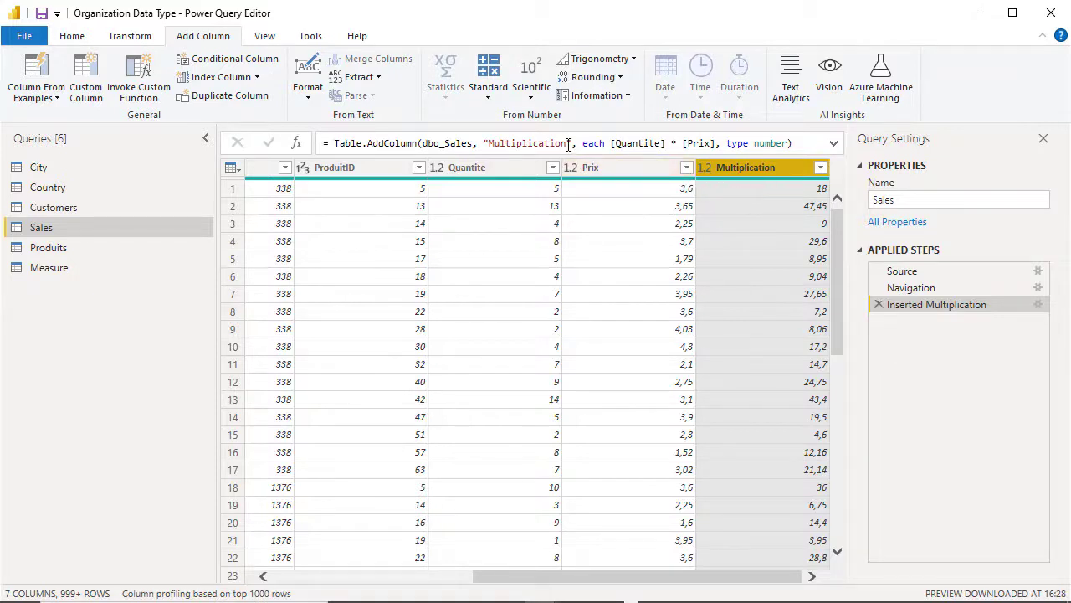
- Rename the new multiplication column as Total in the Sales query's step formula
drag(569, 143, 493, 145)
text(Tota)
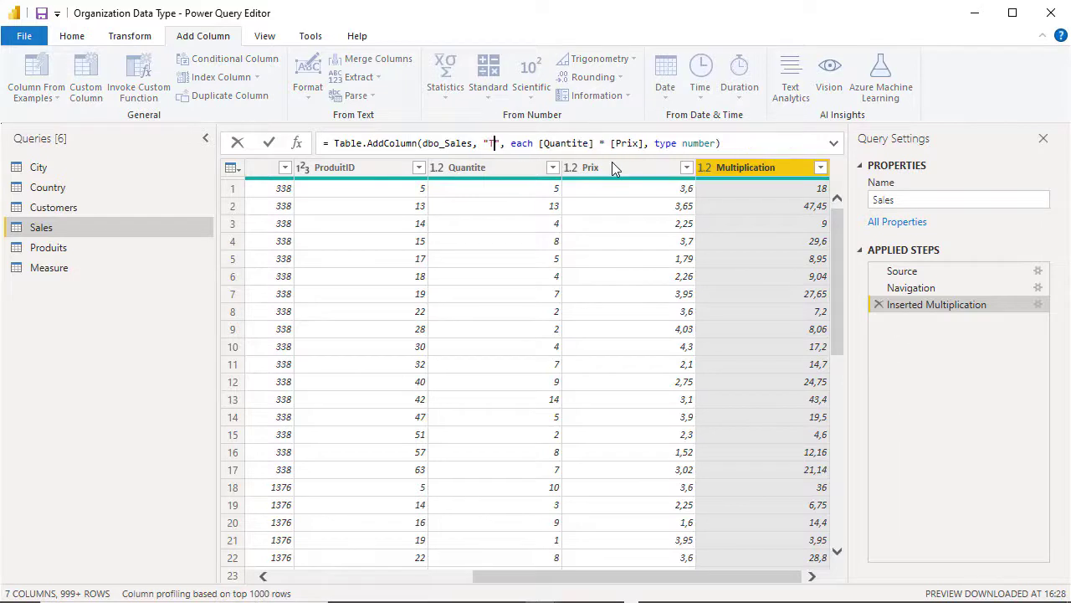
text(l)
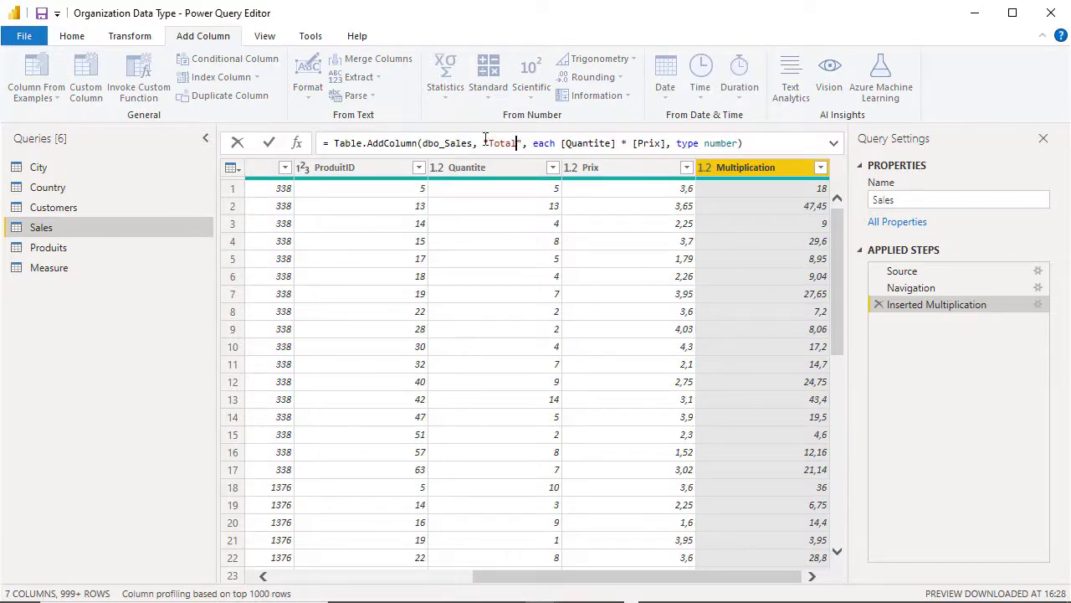
click(269, 143)
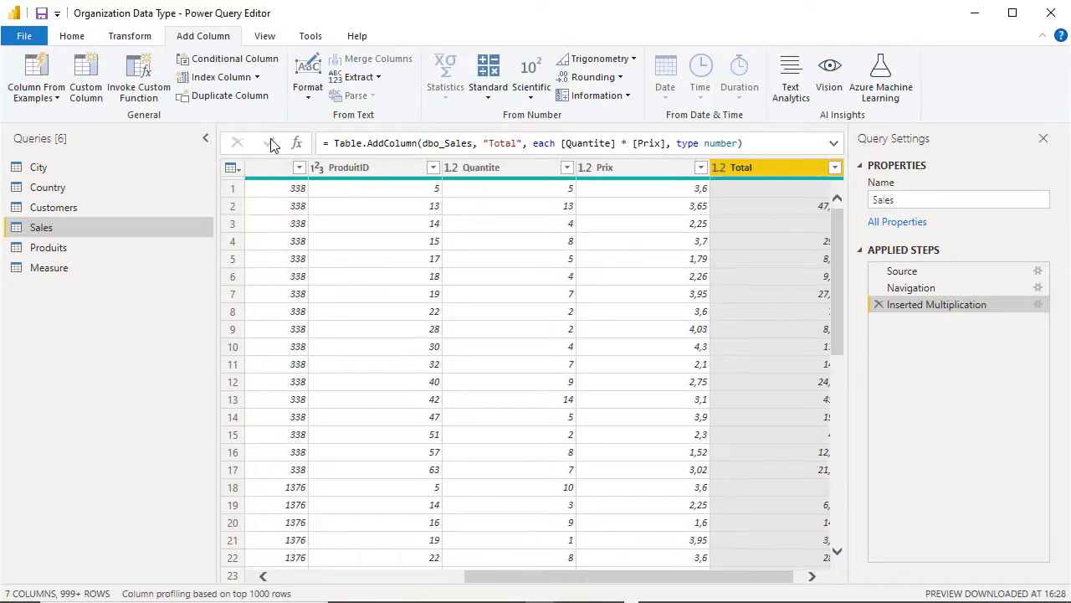
- Insert a filter step right after Navigation that keeps Sales rows with Date_Commande after 01/01/2020
drag(673, 577, 478, 575)
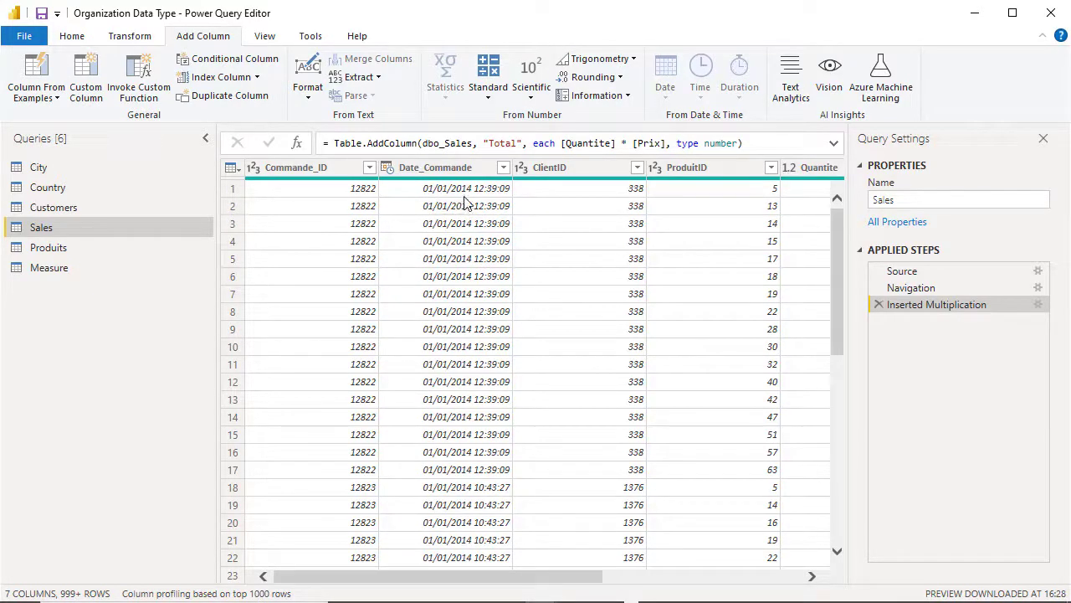
click(925, 287)
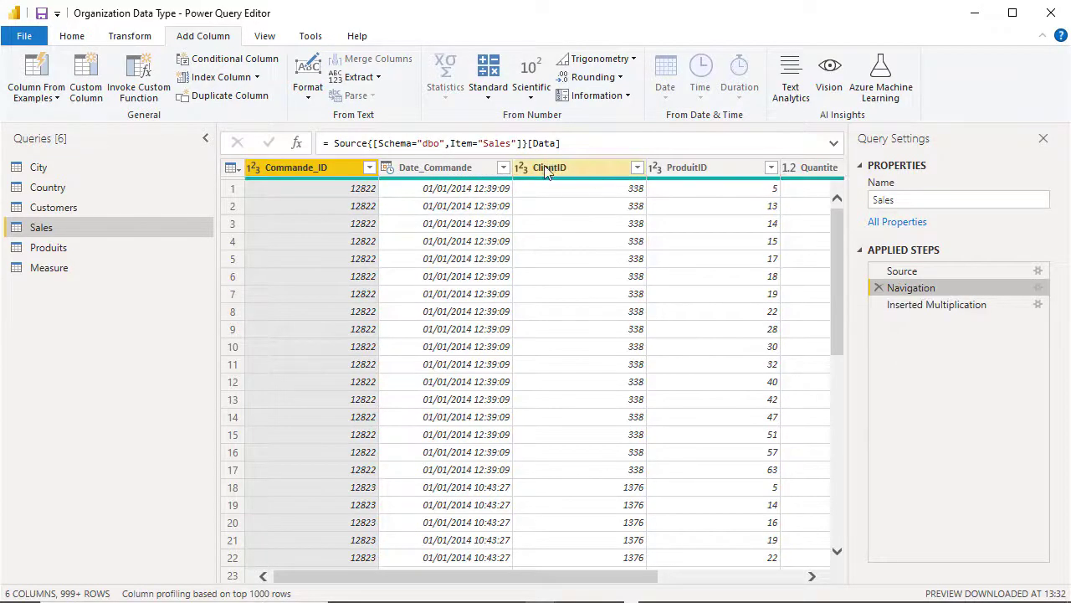
click(504, 167)
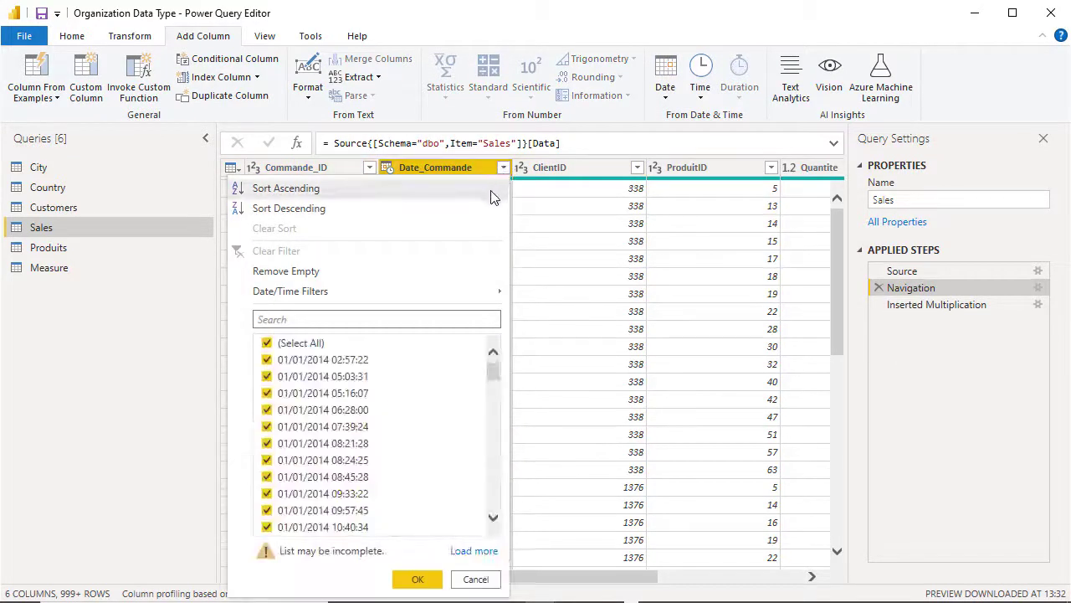
mouse_move(431, 300)
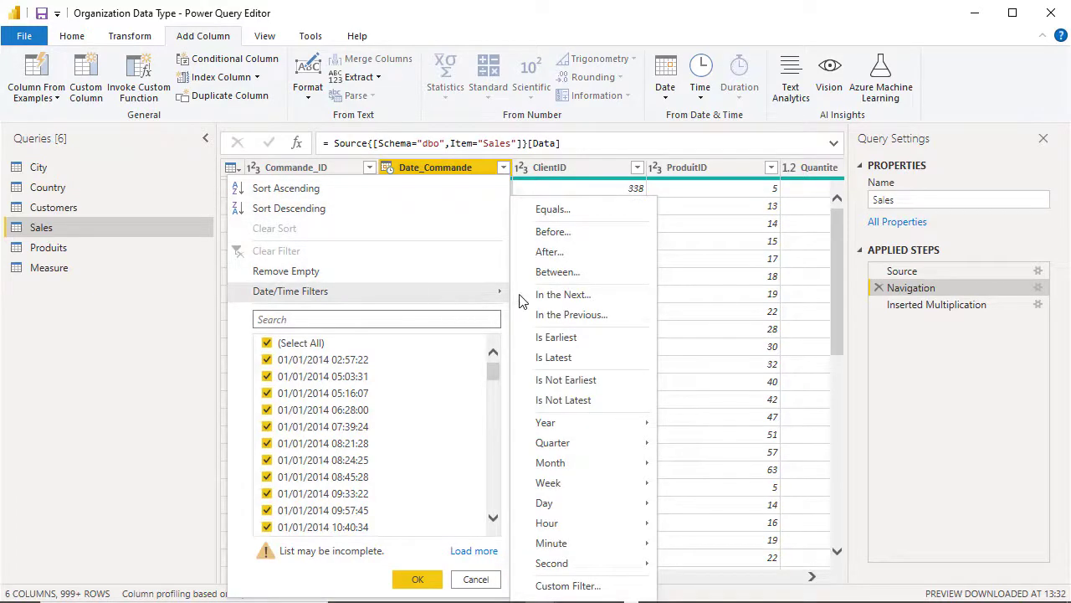
click(559, 254)
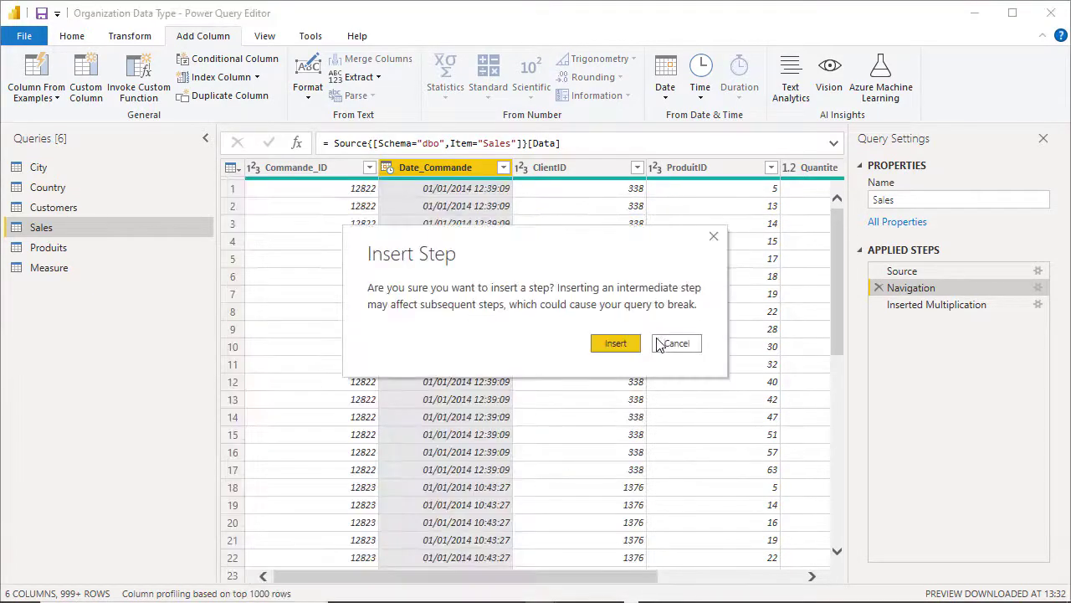
click(619, 346)
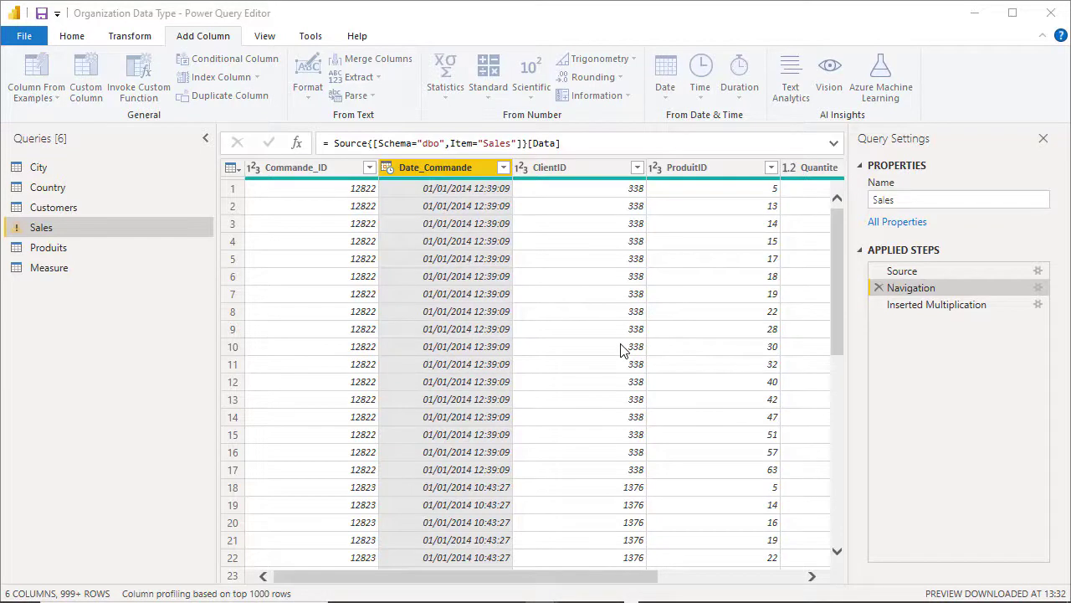
click(444, 303)
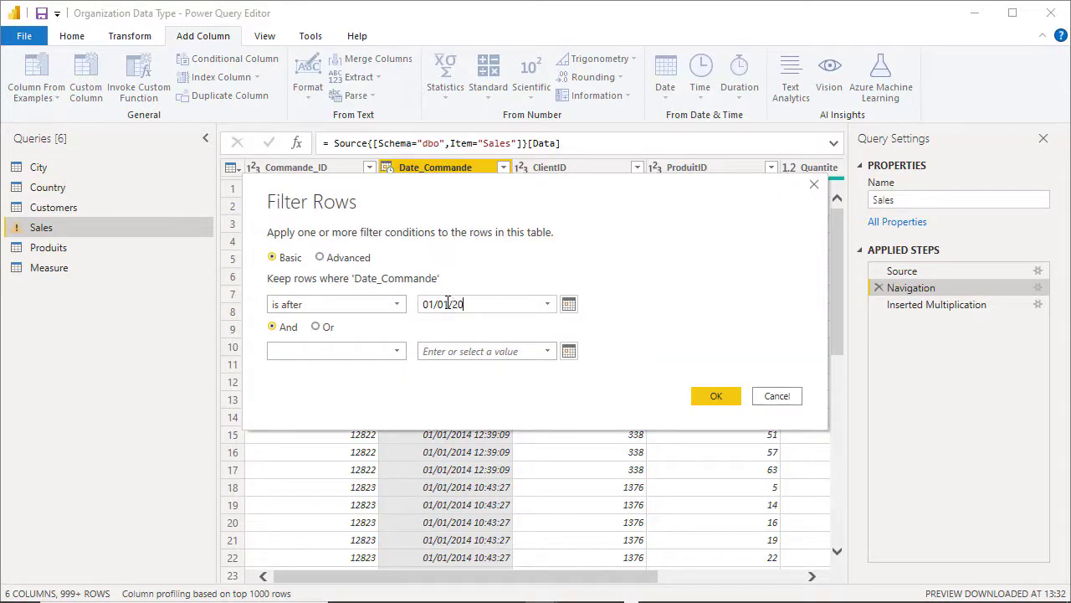
click(707, 397)
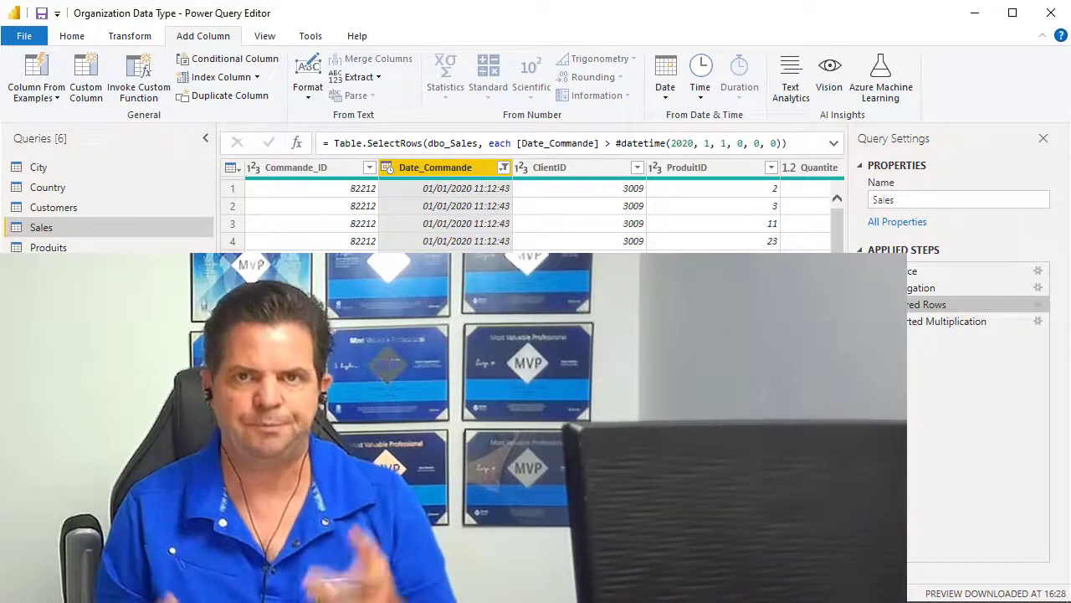
- Examine the native SQL queries generated for the Filtered Rows and Inserted Multiplication steps
right_click(945, 311)
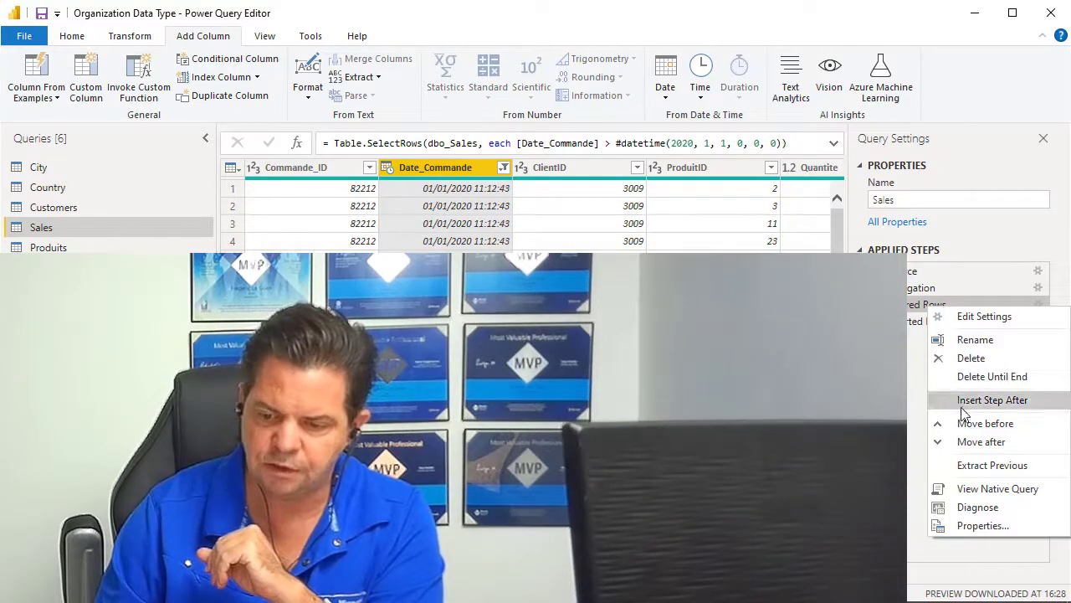
click(986, 494)
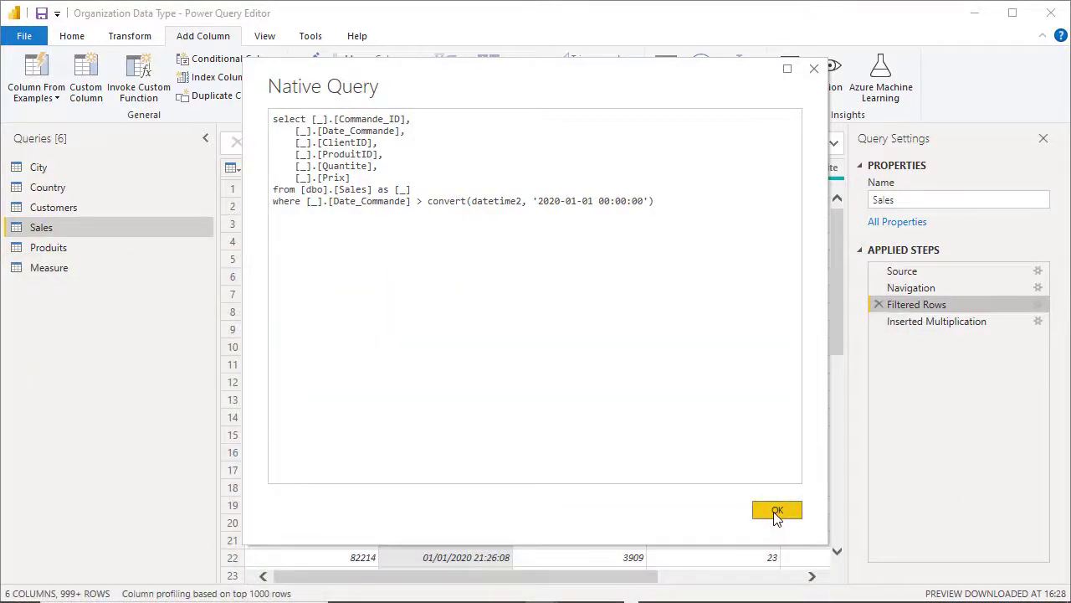
click(777, 513)
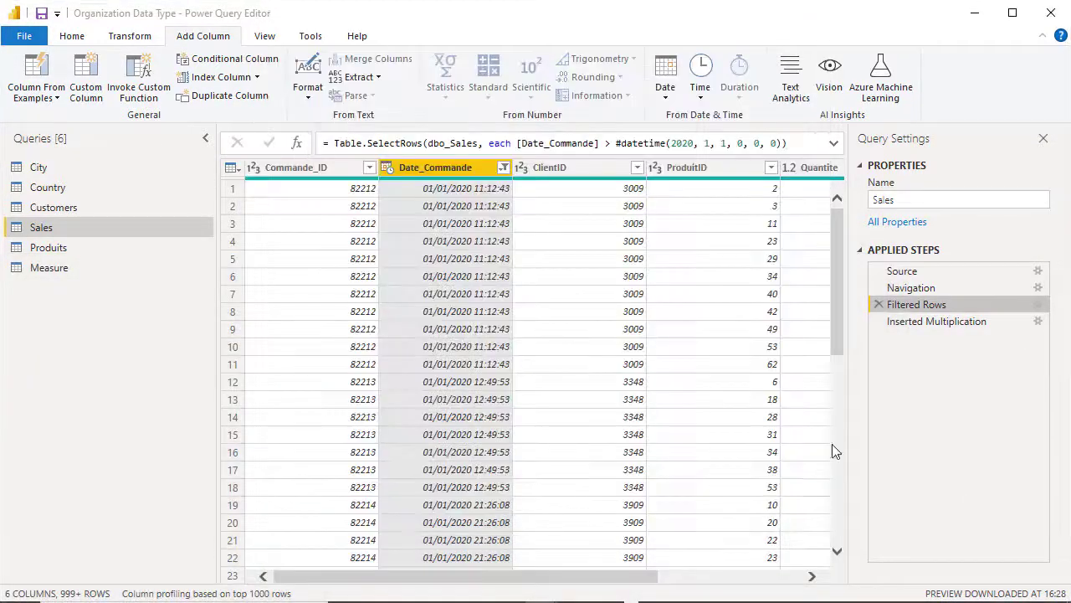
right_click(917, 325)
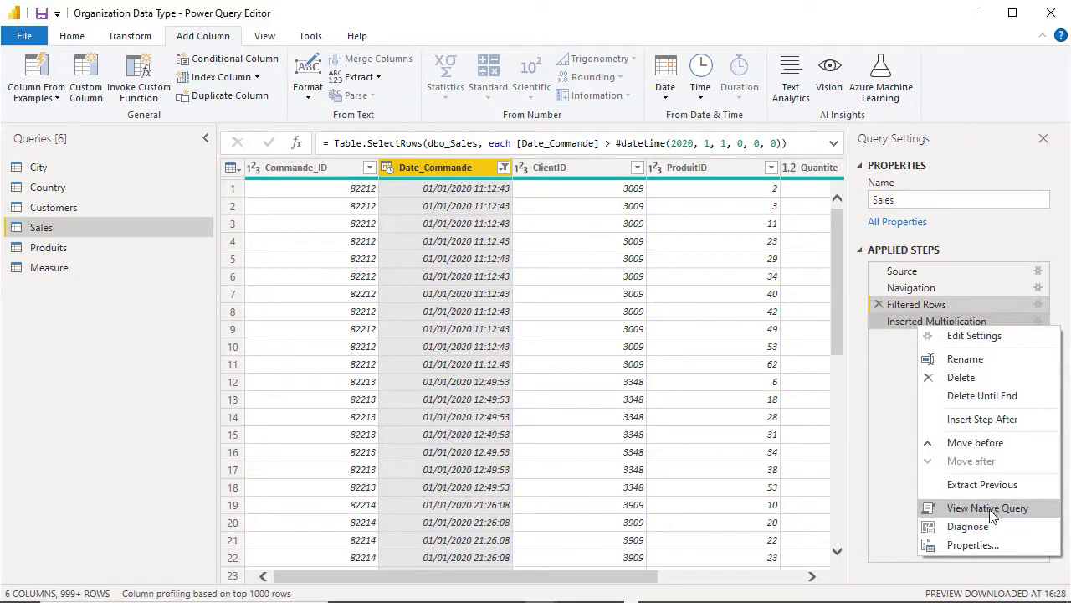
click(1000, 516)
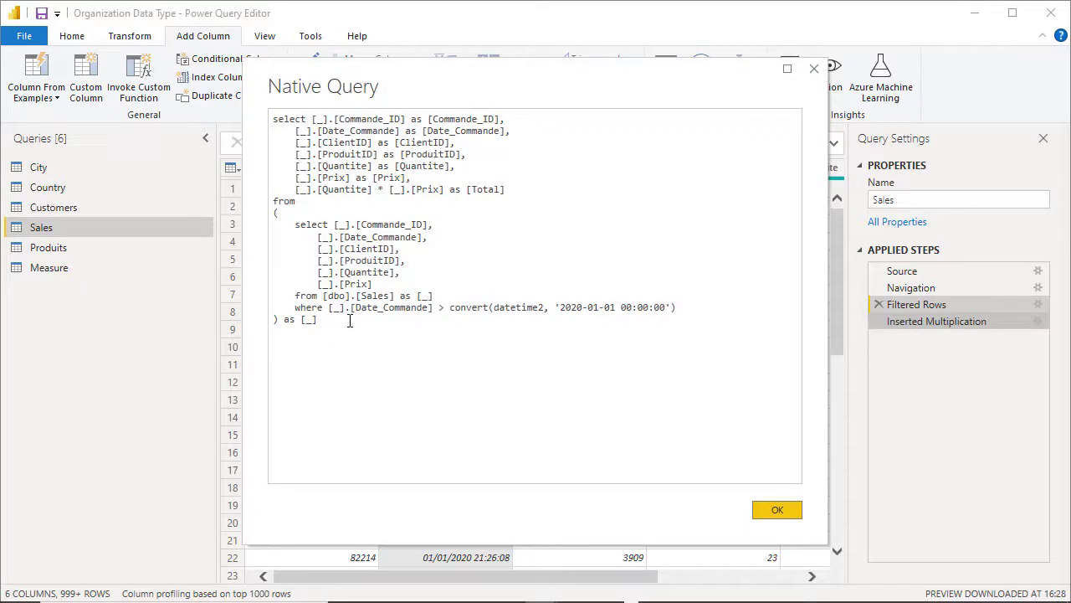
click(775, 511)
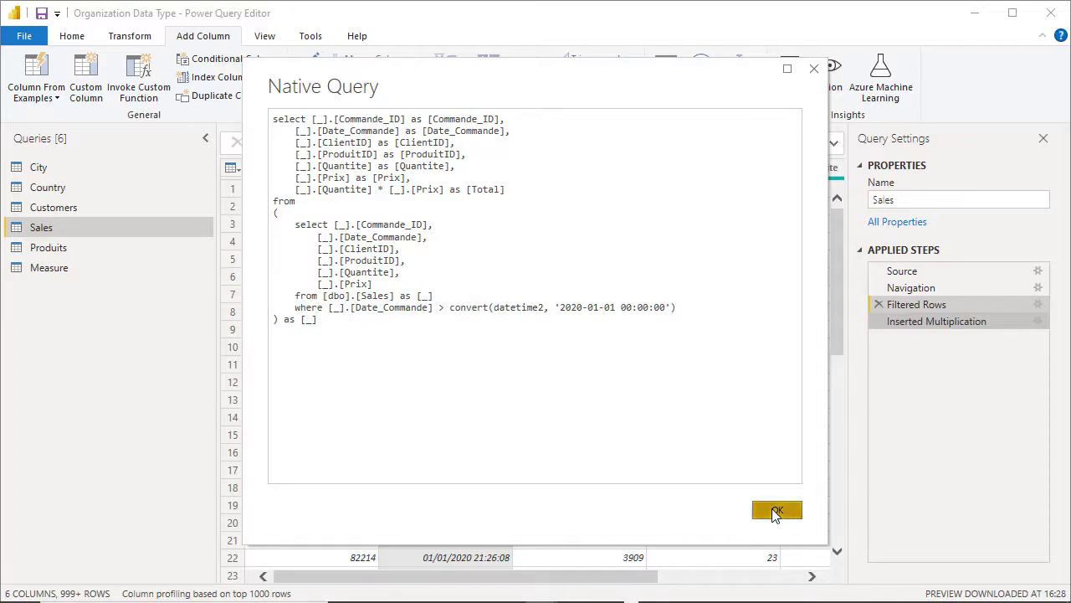
- Apply the pending query changes to the data model and close the Power Query Editor
click(90, 43)
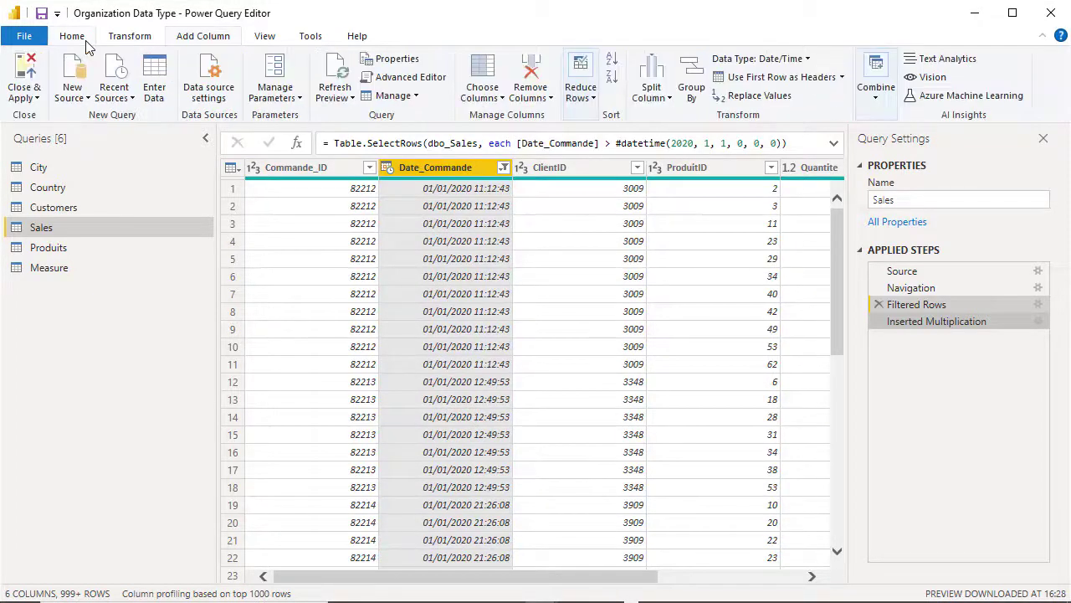
click(37, 70)
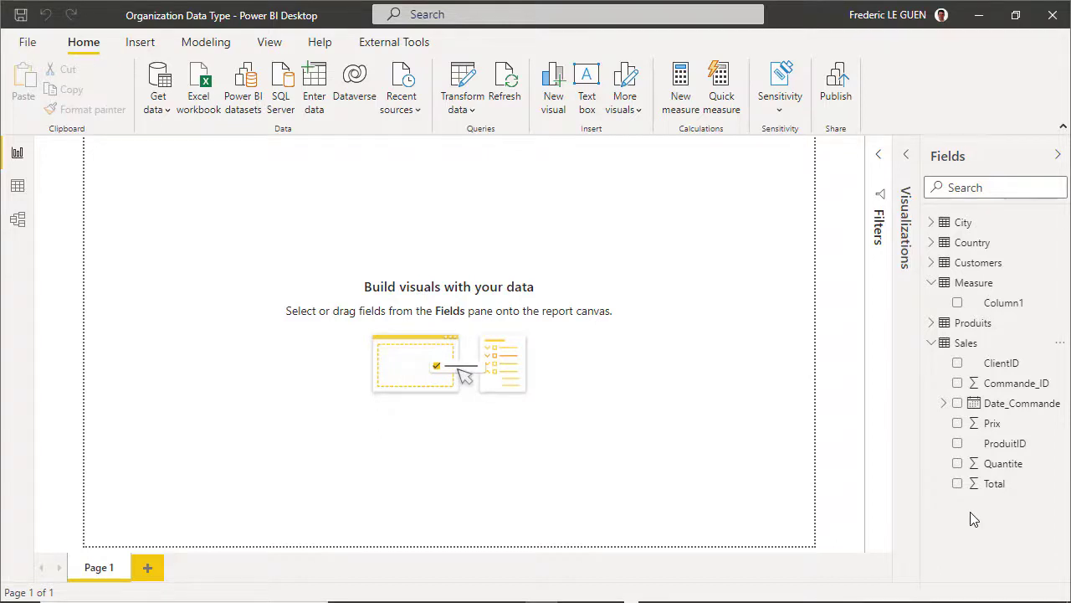
- Create the measure Sales = SUM(Sales[Total]) in the Measure table
click(1056, 289)
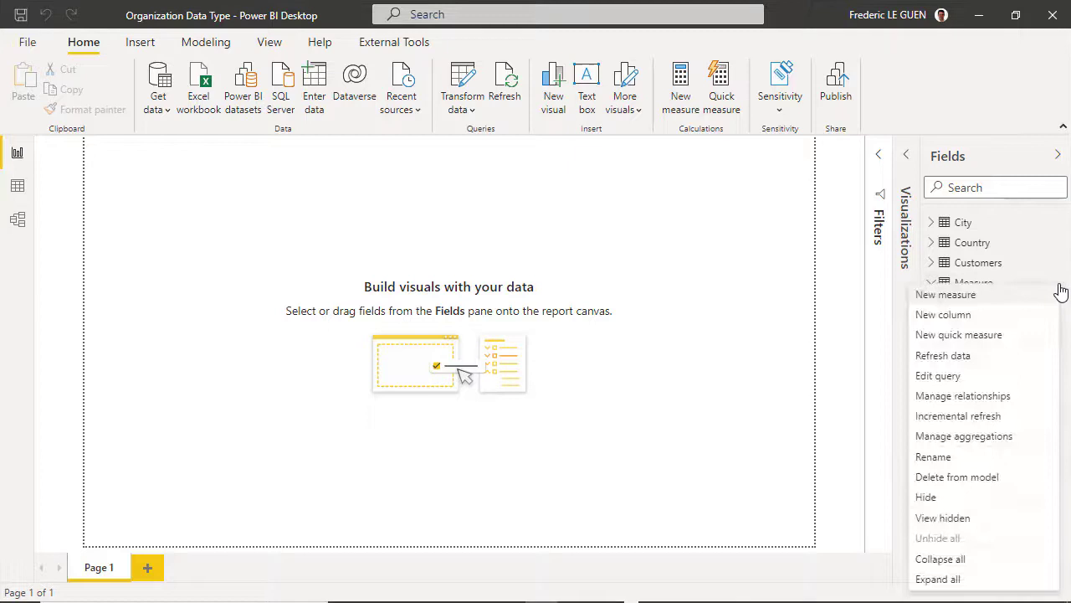
click(962, 300)
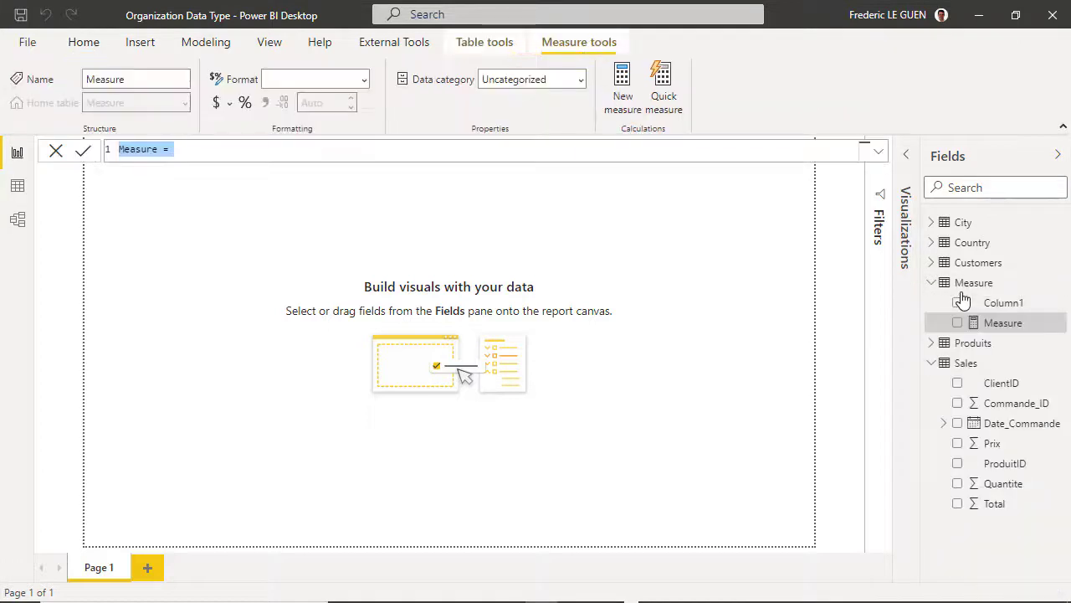
text(Sales)
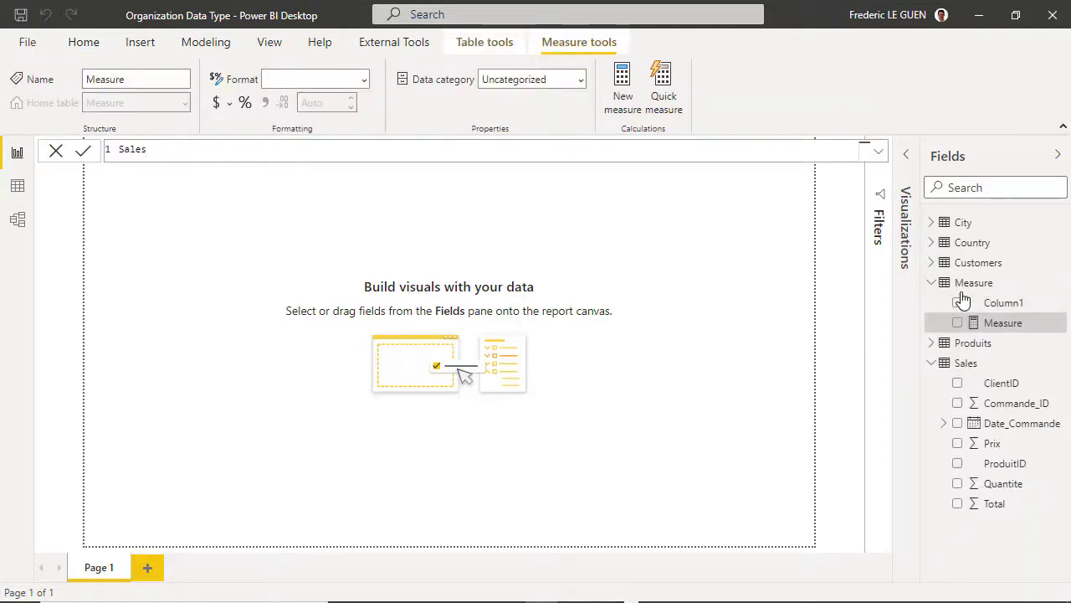
text( = SUM()
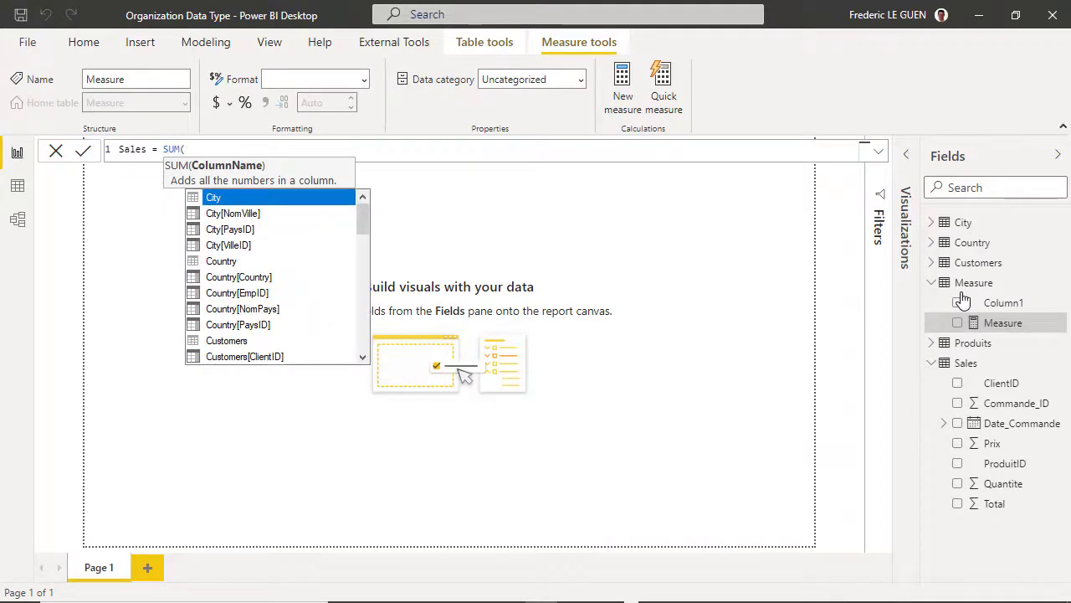
text(Sal)
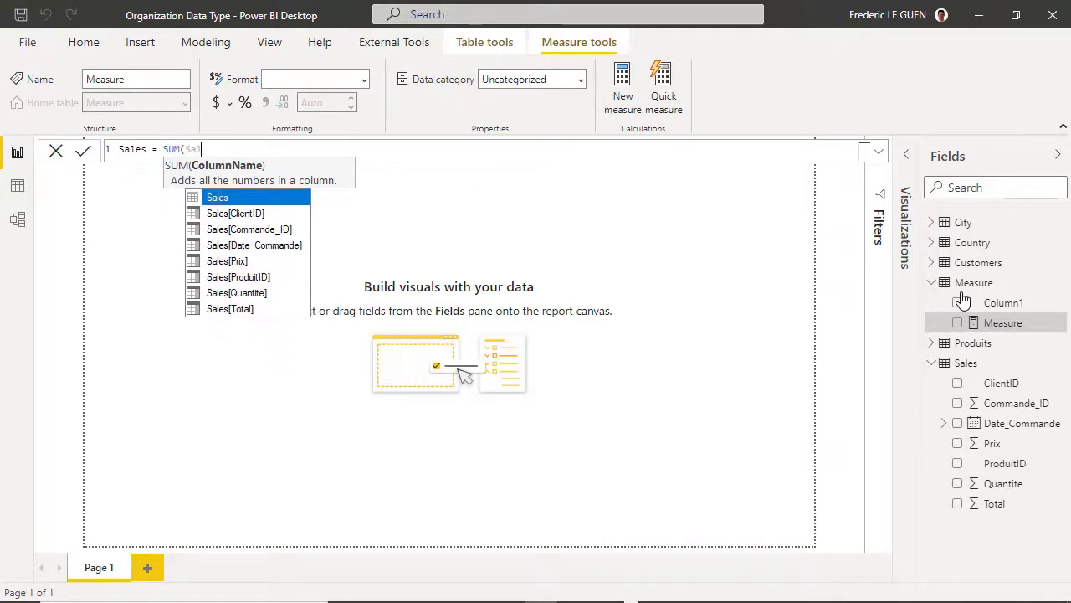
key(Down)
key(Down)
key(Down)
key(Down)
key(Down)
key(Down)
key(Down)
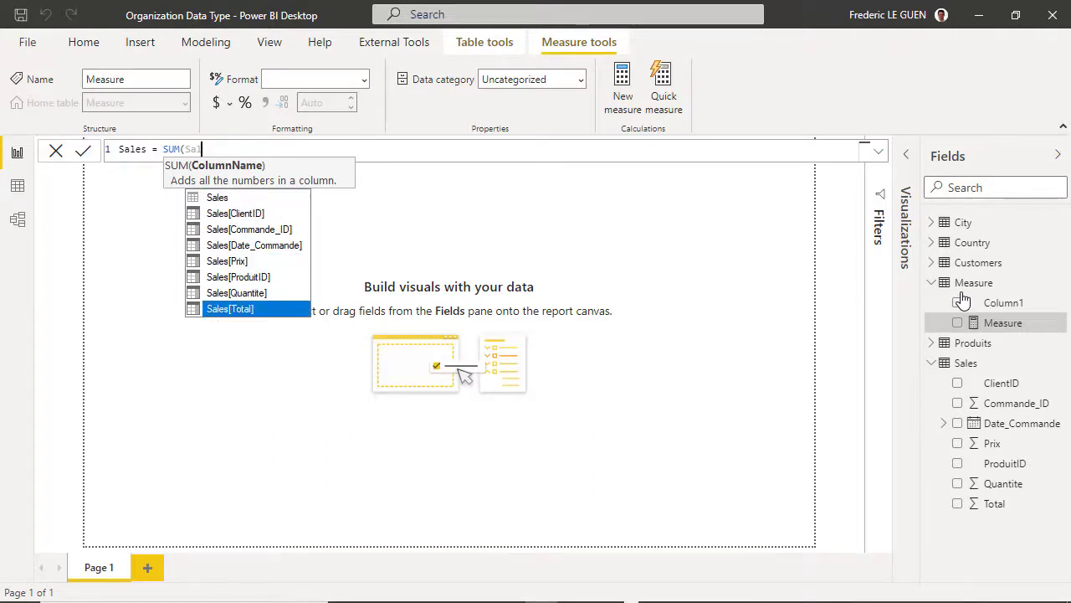
key(Tab)
text())
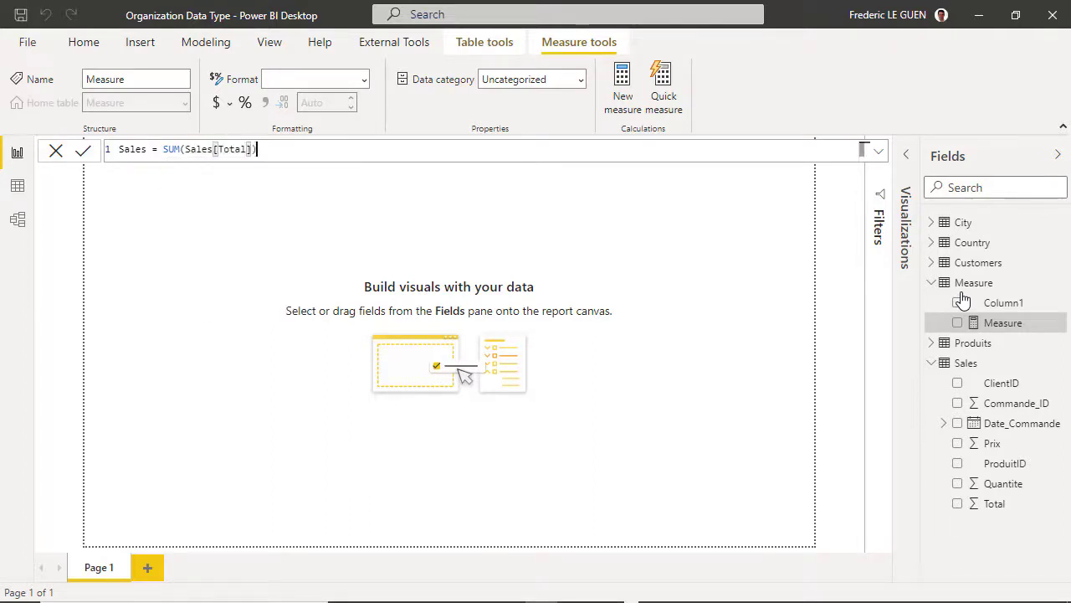
key(Return)
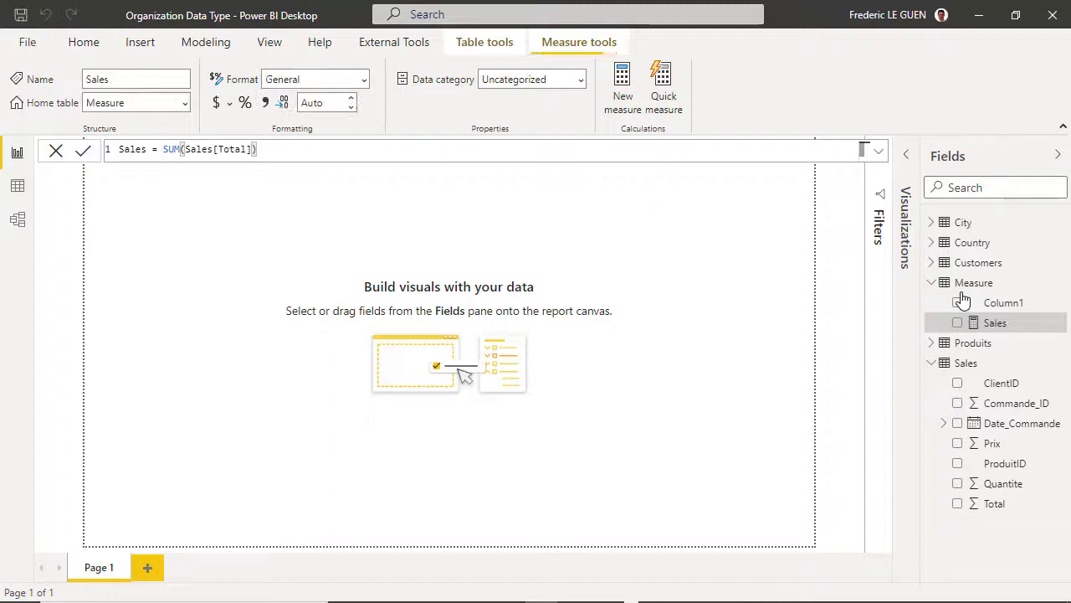
- Delete Column1 from the Measure table and save the report file
click(1058, 304)
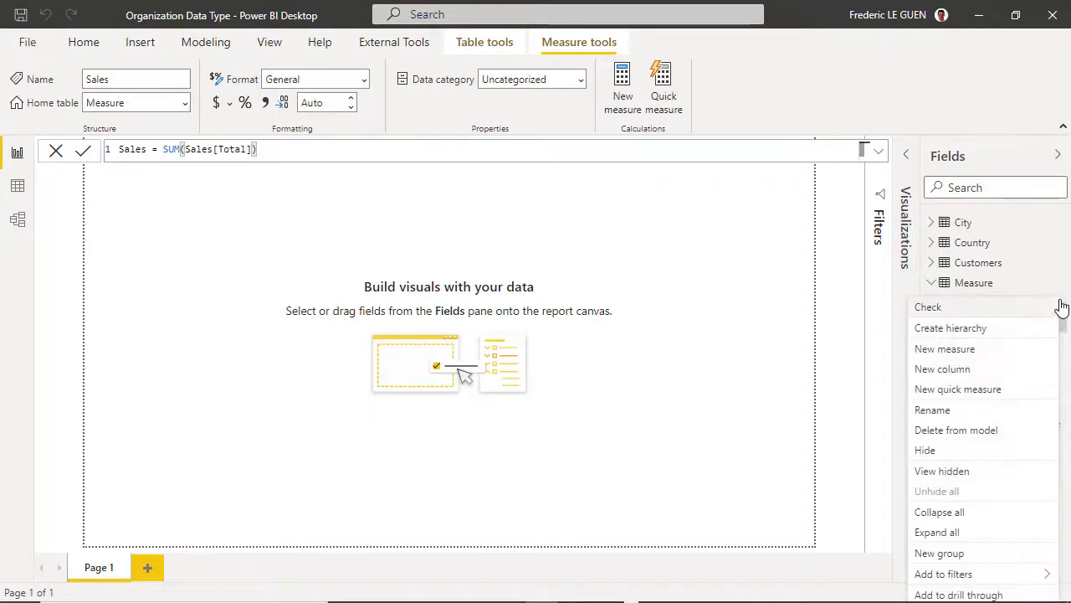
click(941, 433)
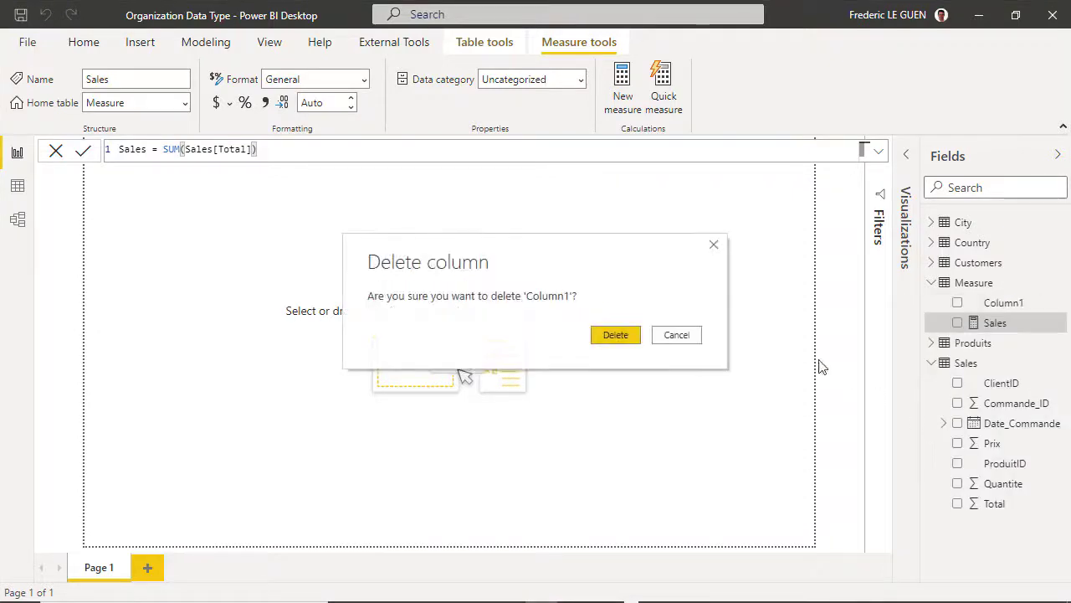
click(616, 335)
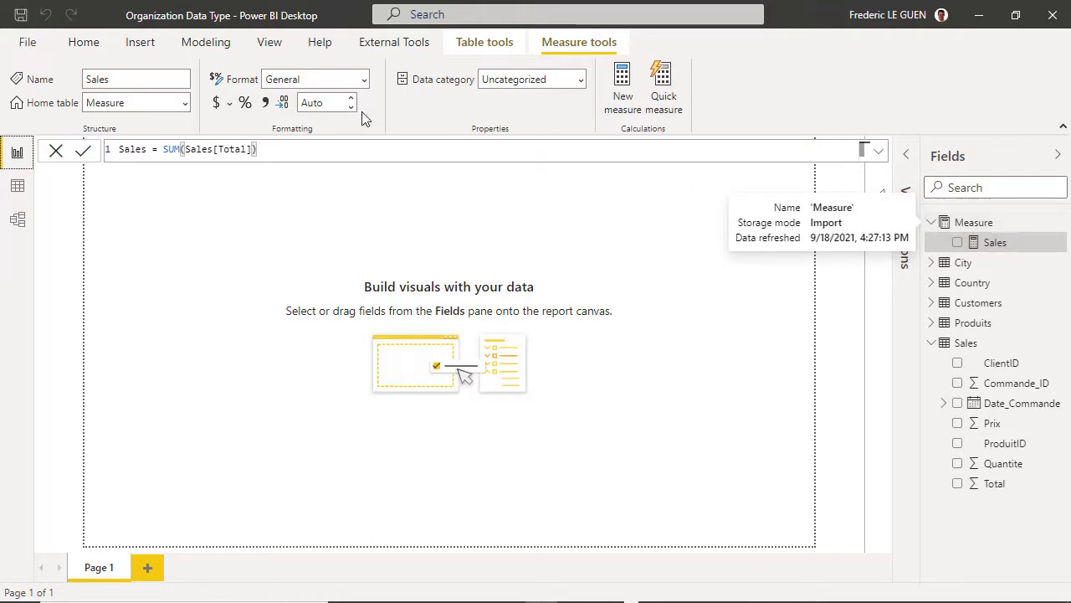
click(23, 17)
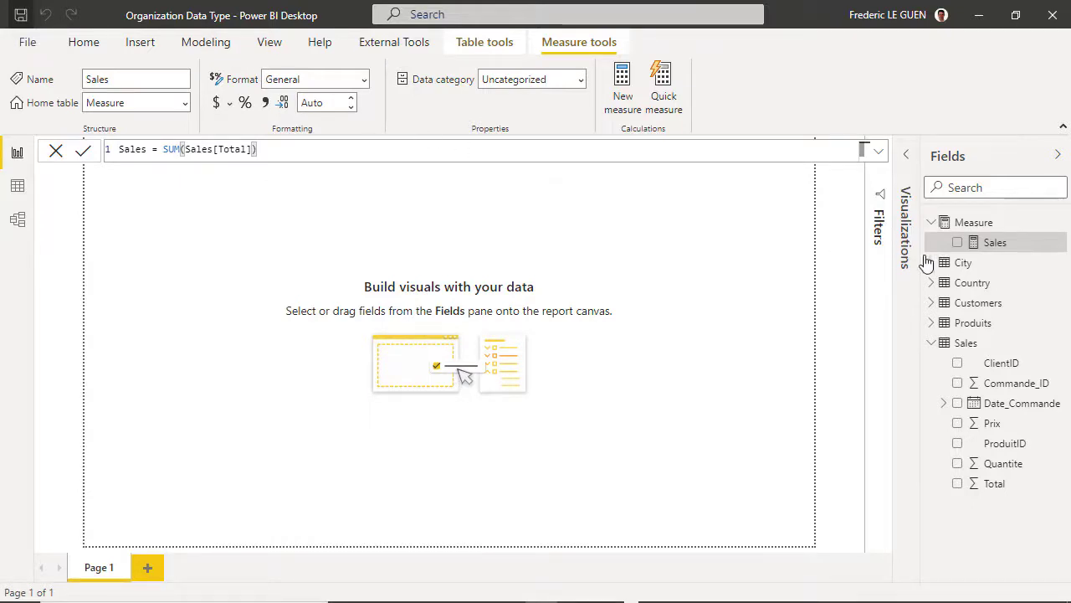
- Create the measure LastDatePurchase = MAX(Sales[Date_Commande]) in the Measure table
click(1060, 228)
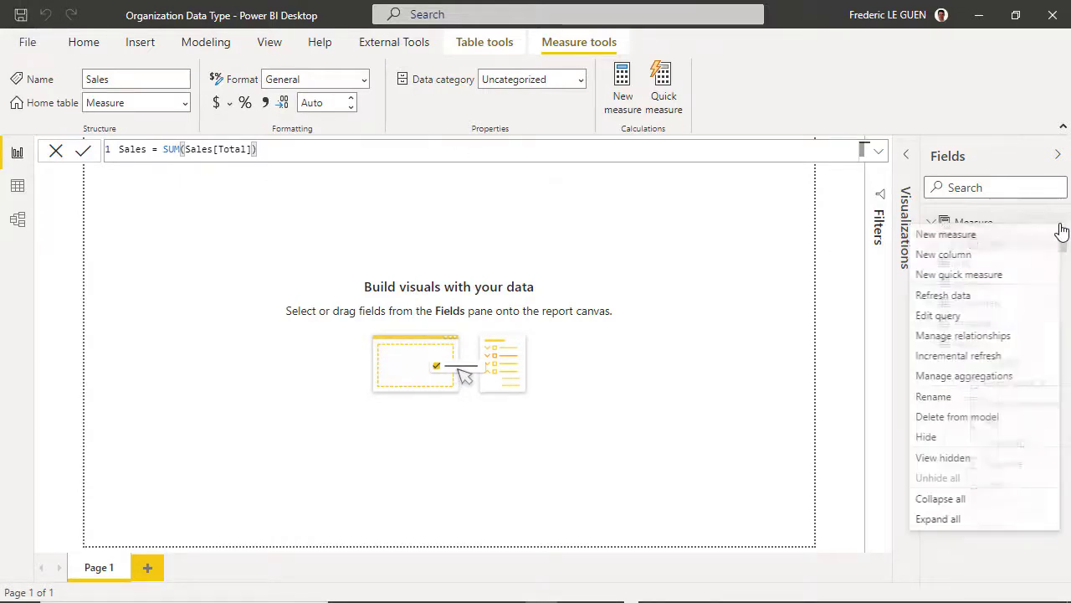
click(998, 234)
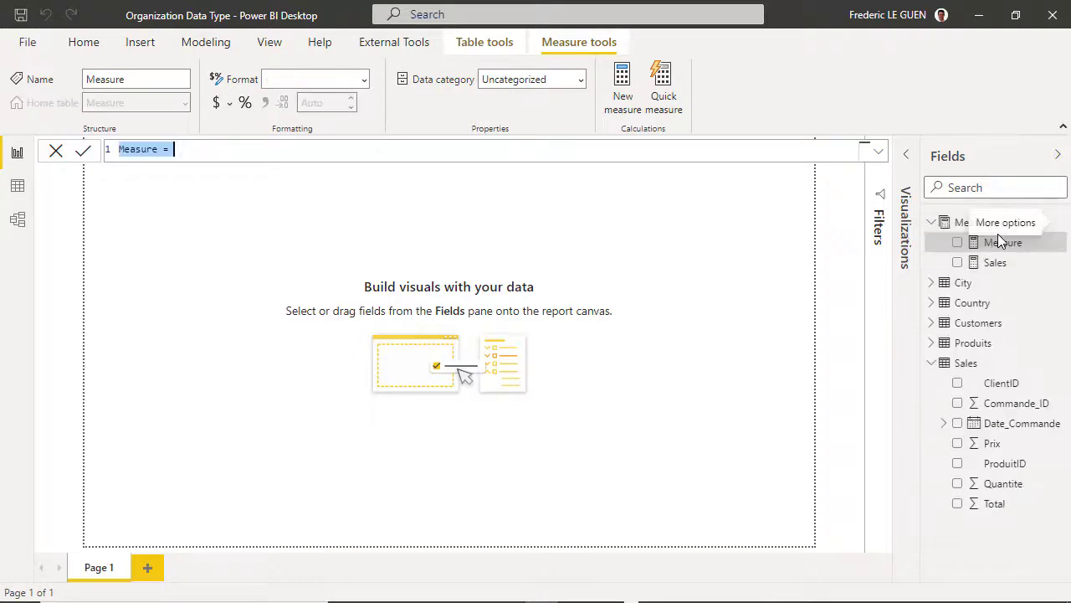
text(LastD)
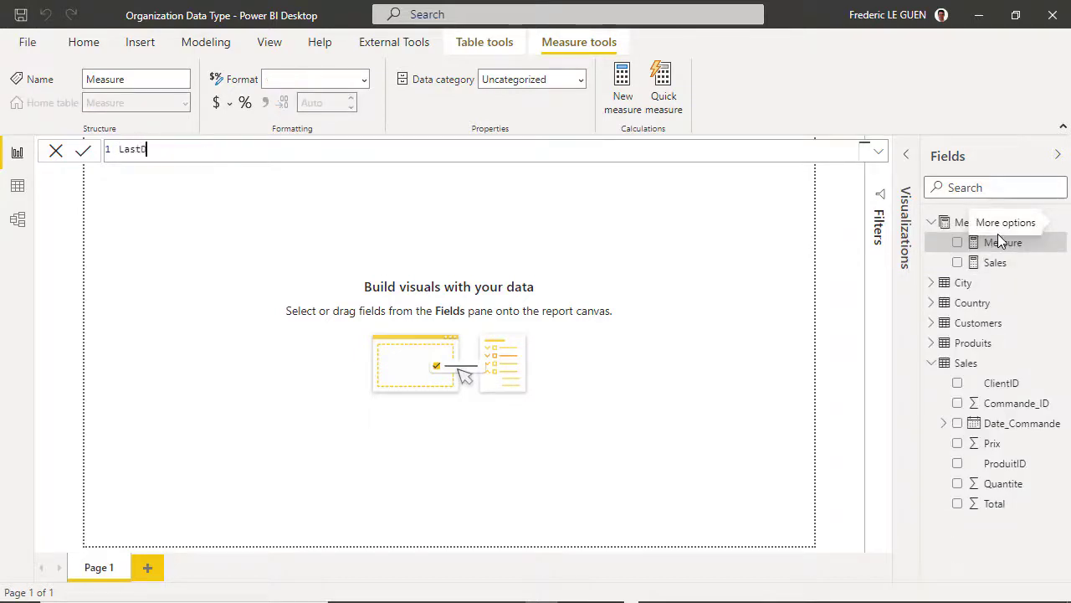
text(atePurchase = MAX()
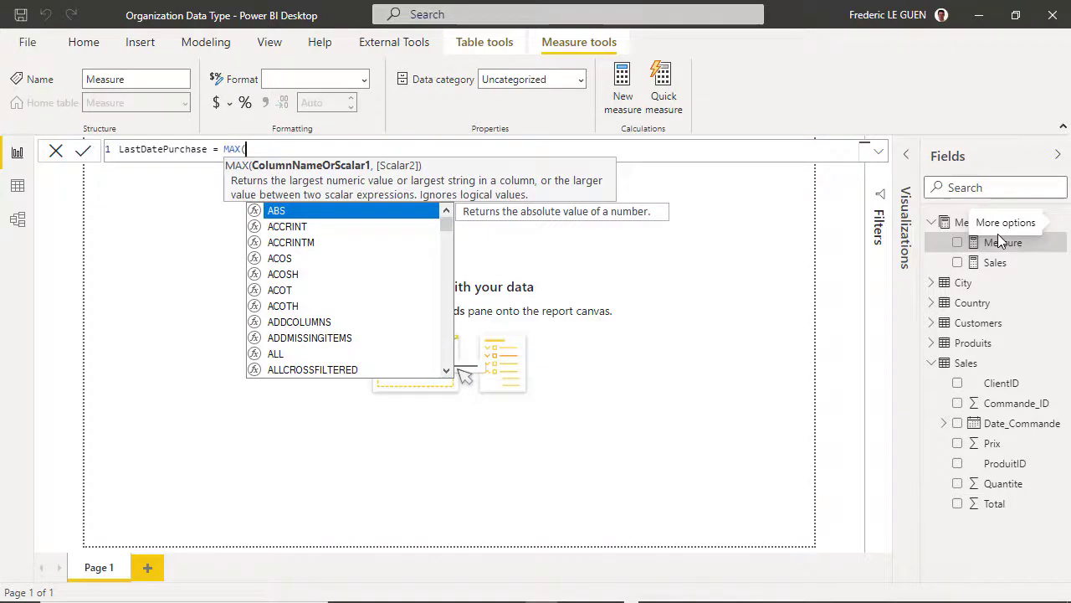
text(sa)
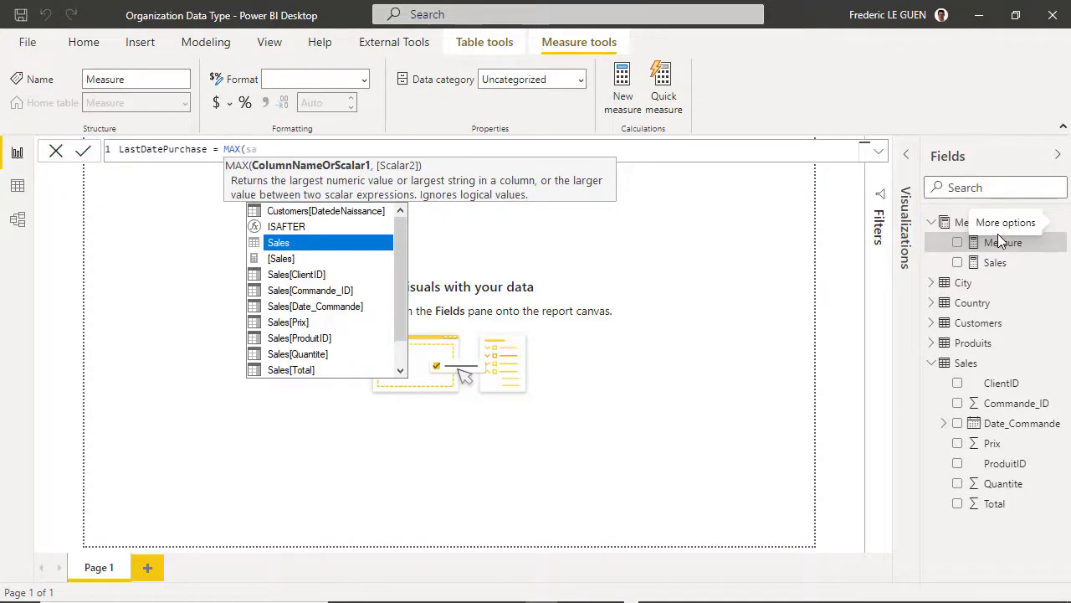
key(Down)
key(Down)
key(Down)
key(Down)
key(Tab)
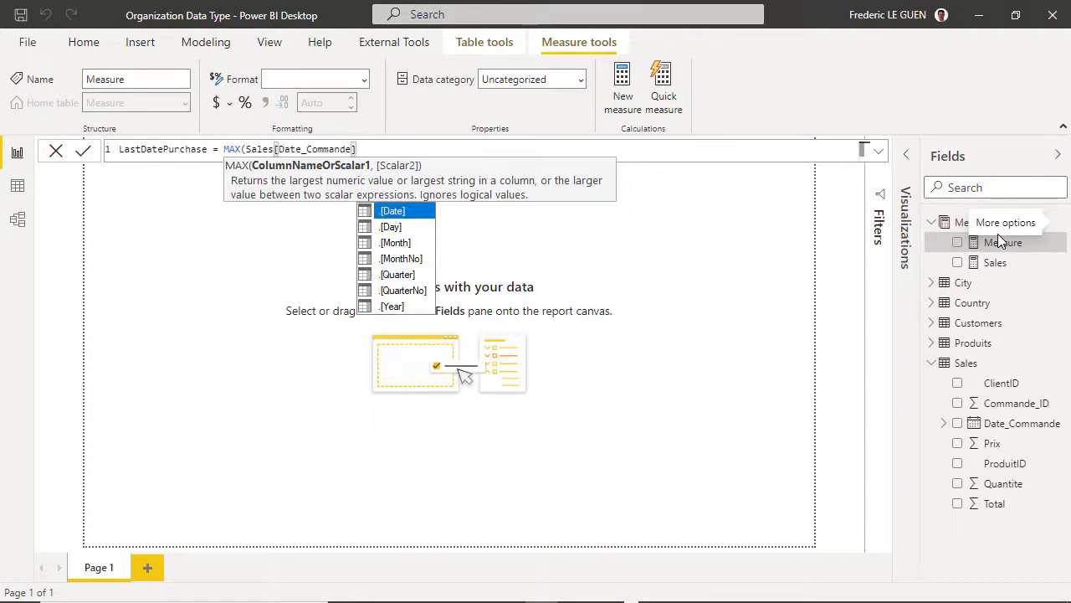
text())
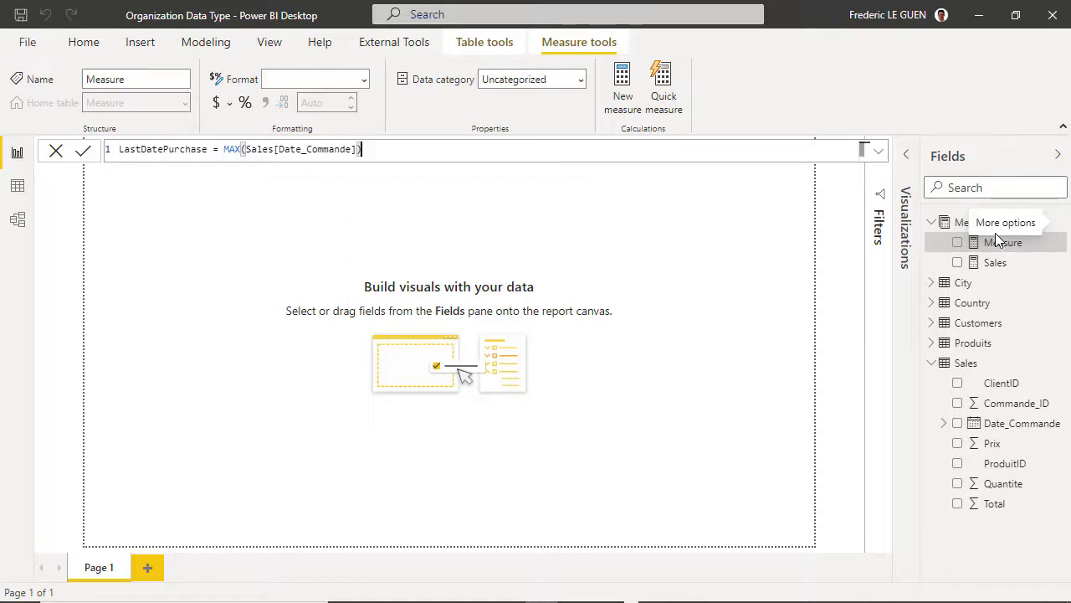
click(82, 155)
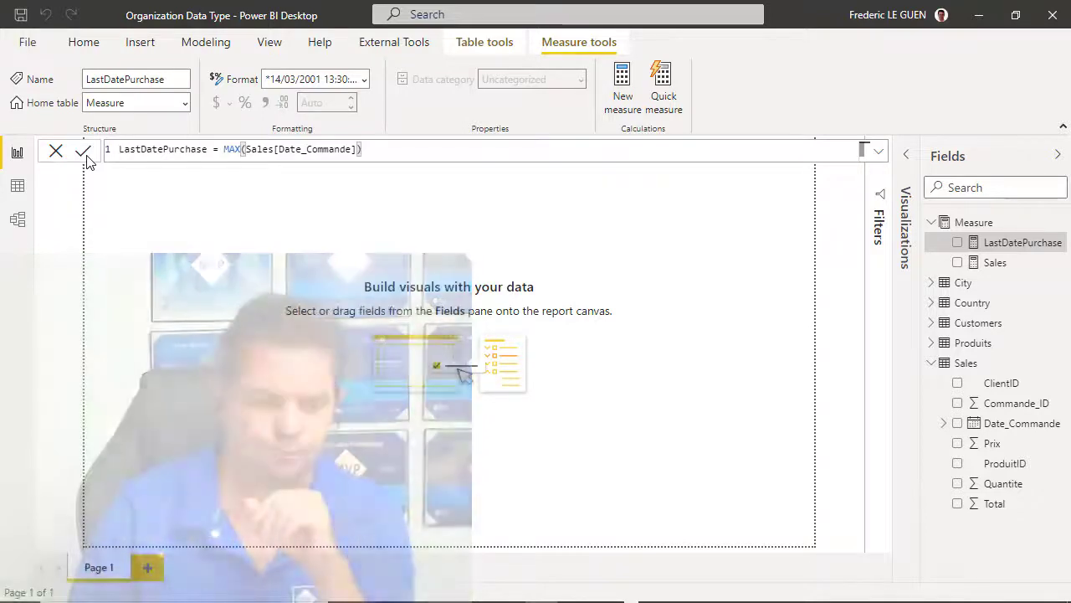
- Add the calculated column TheLastPurchasingDate = [LastDatePurchase] to the Customers table in the data view
click(26, 191)
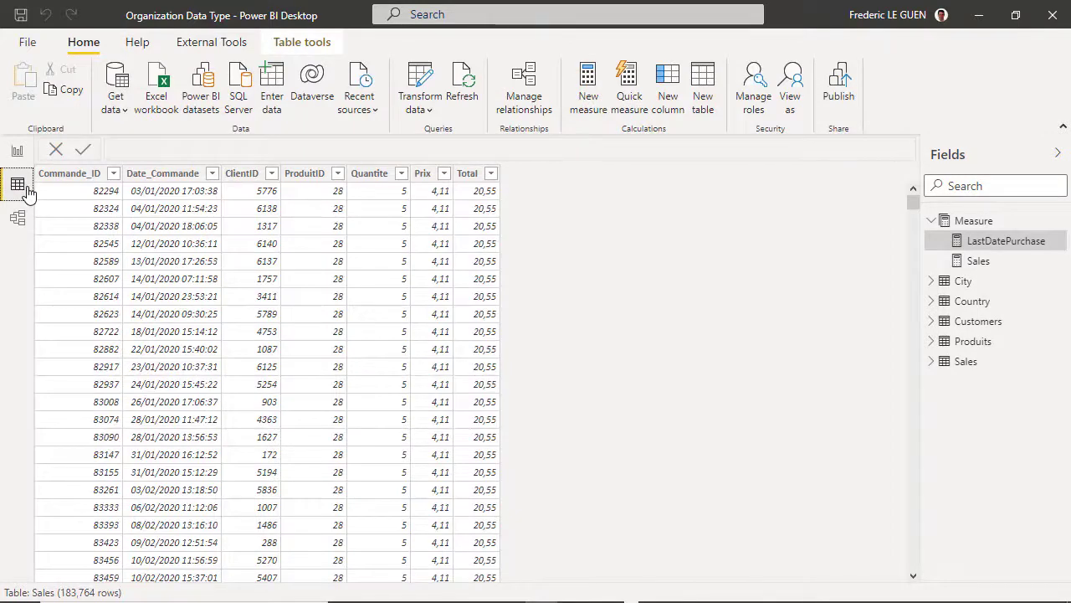
click(977, 321)
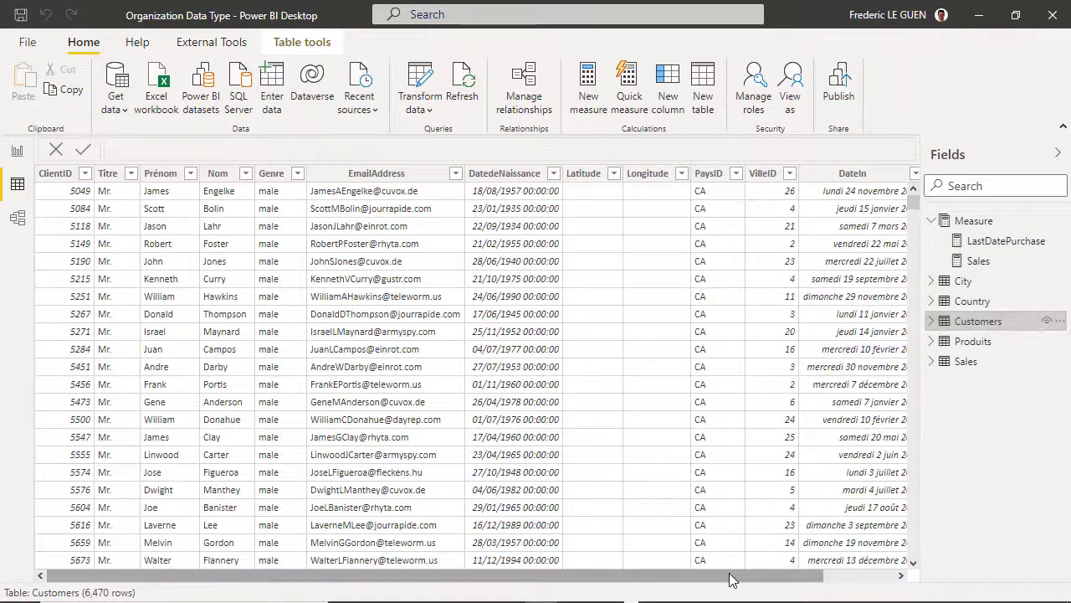
drag(730, 579, 797, 579)
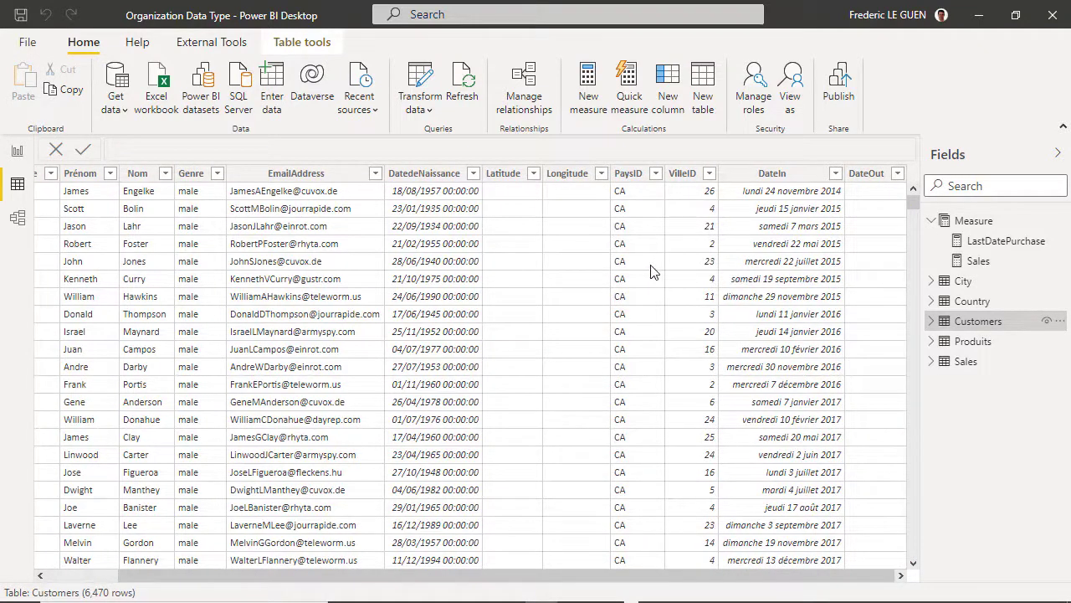
click(302, 42)
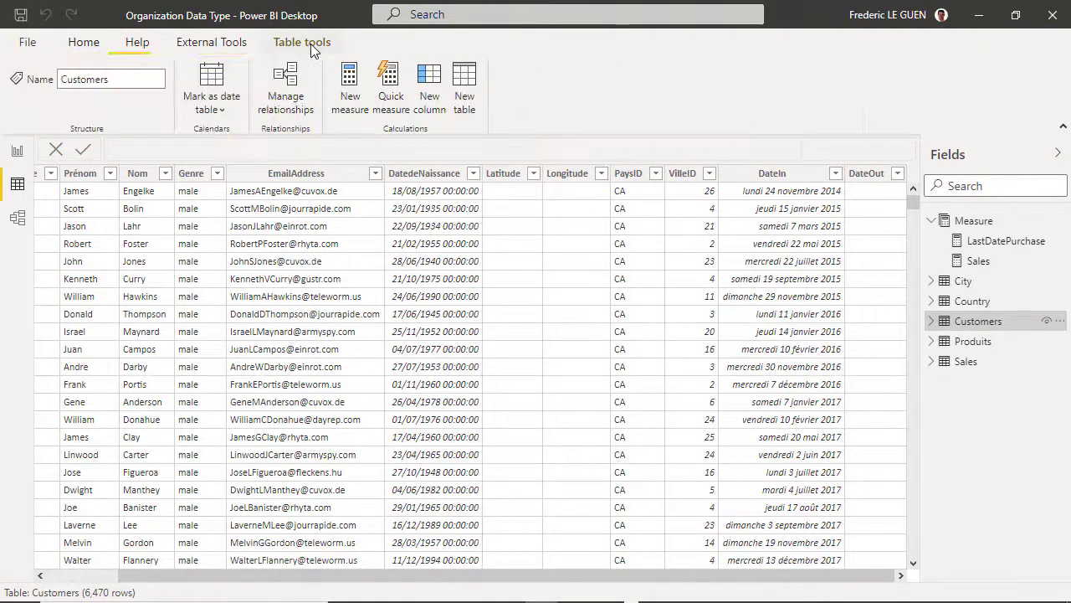
click(433, 87)
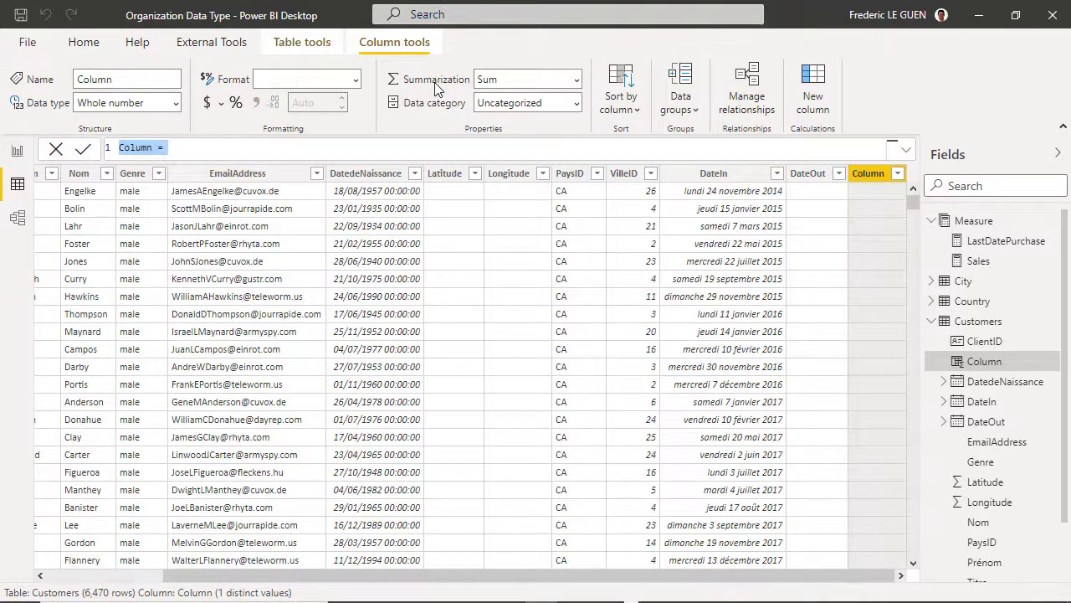
text(TheLast)
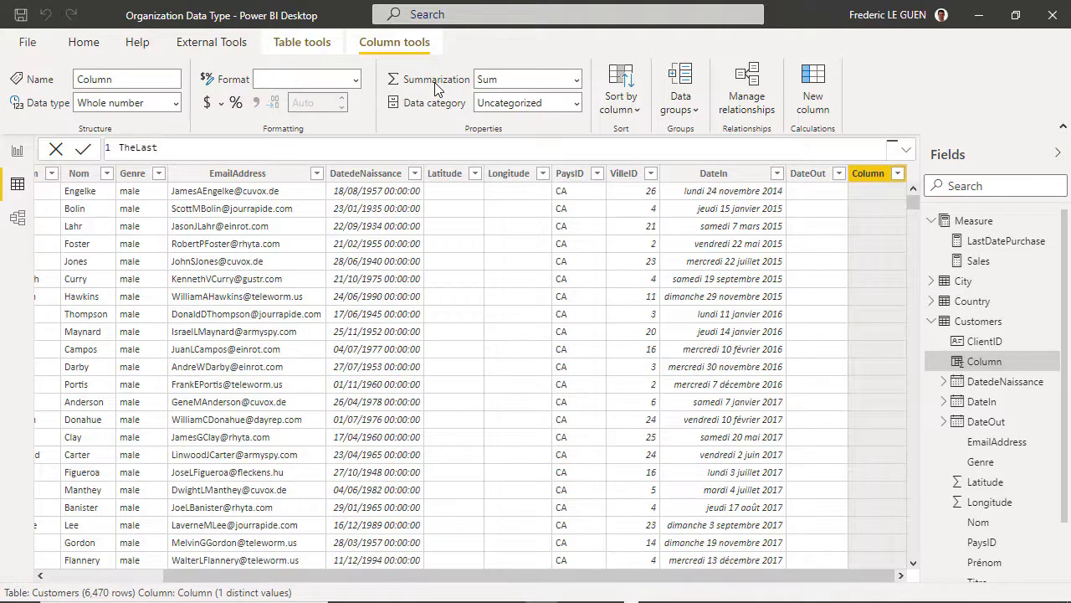
text(singDate = [Last)
key(Tab)
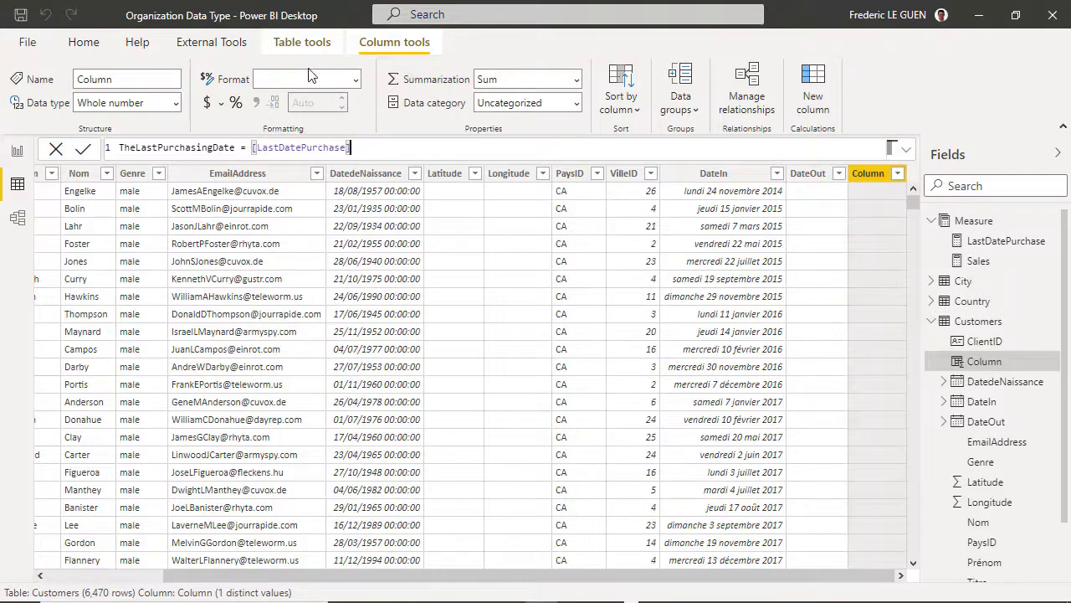
click(79, 151)
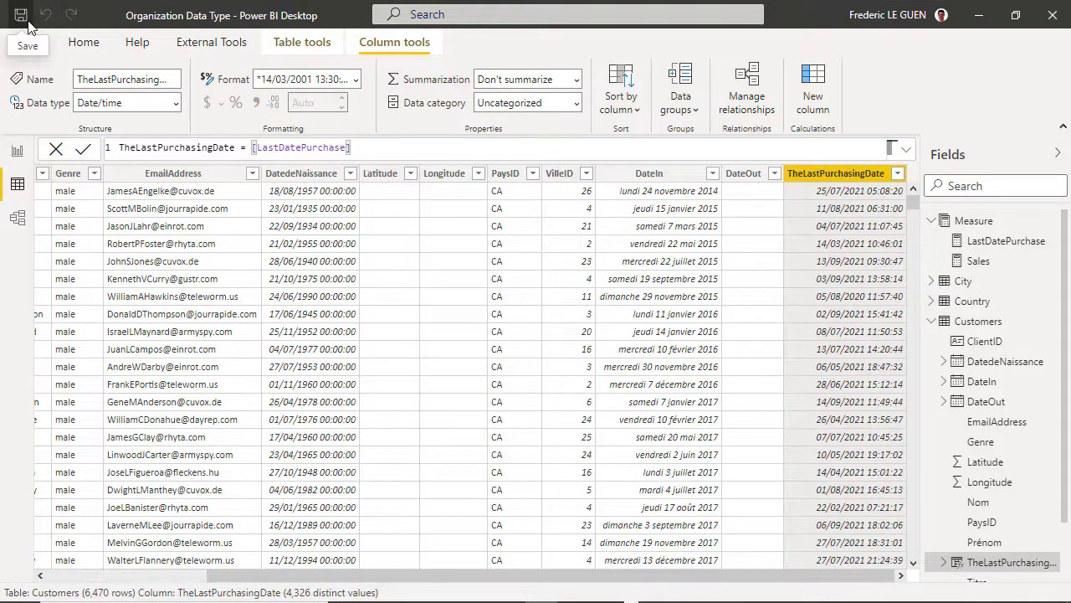
- Publish the report to My workspace, replacing the existing Organization Data Type dataset
click(83, 42)
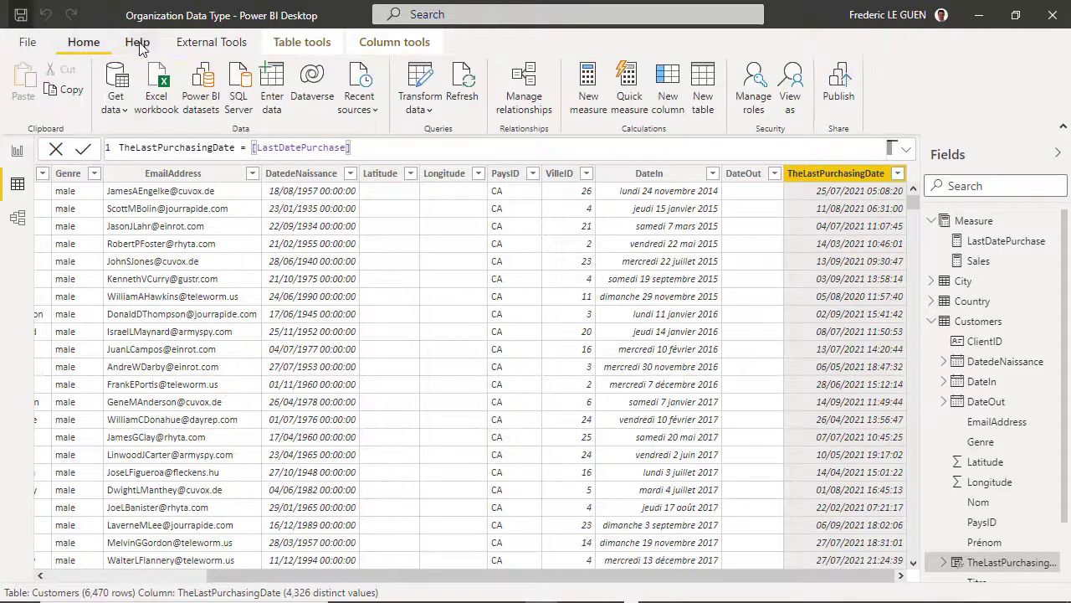
click(842, 86)
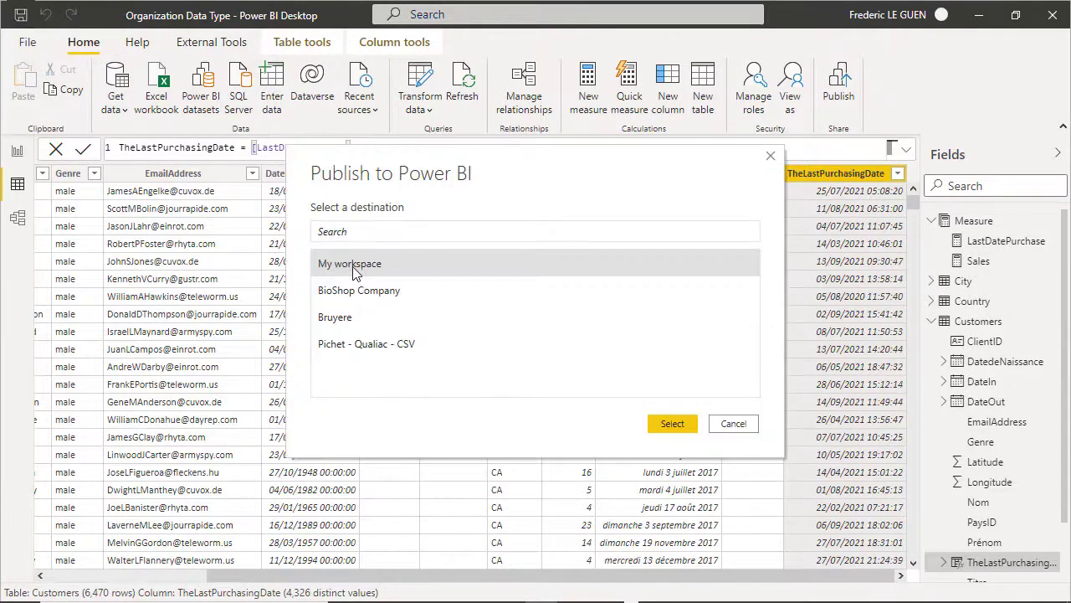
click(356, 263)
click(668, 424)
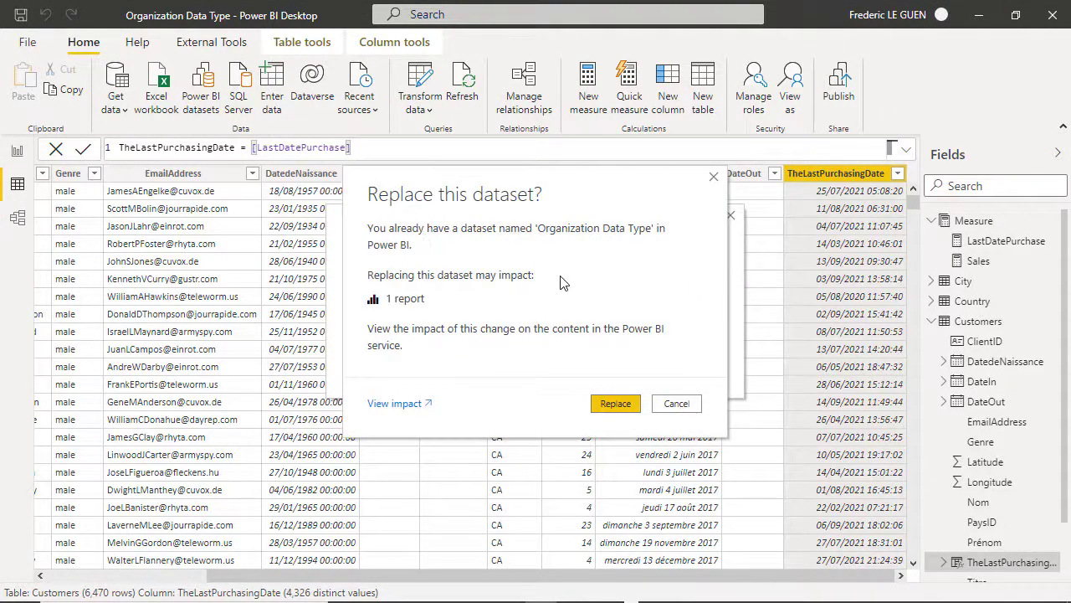
click(616, 405)
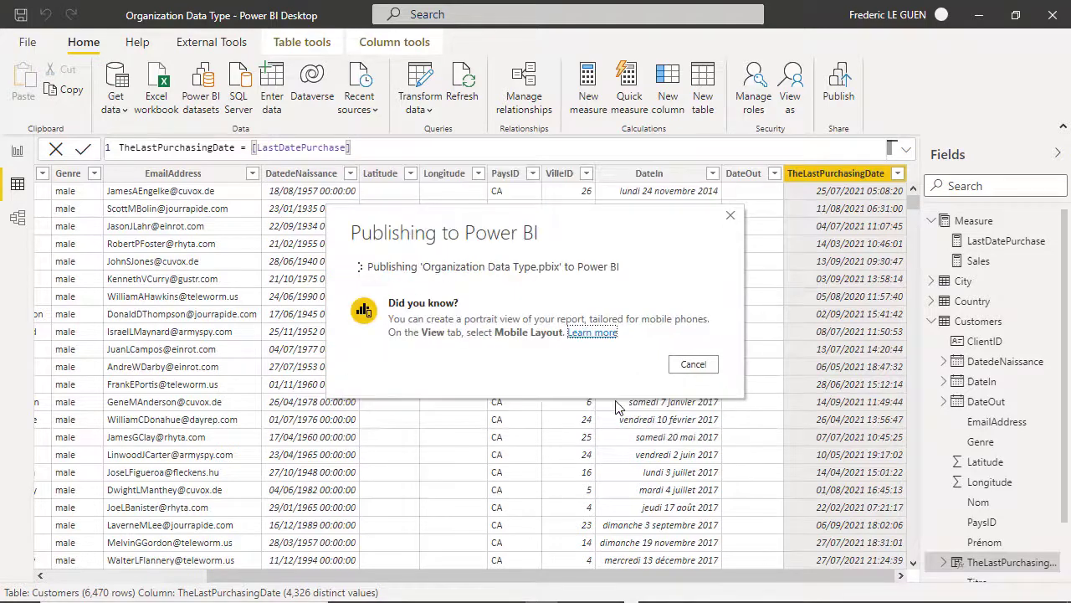
click(691, 415)
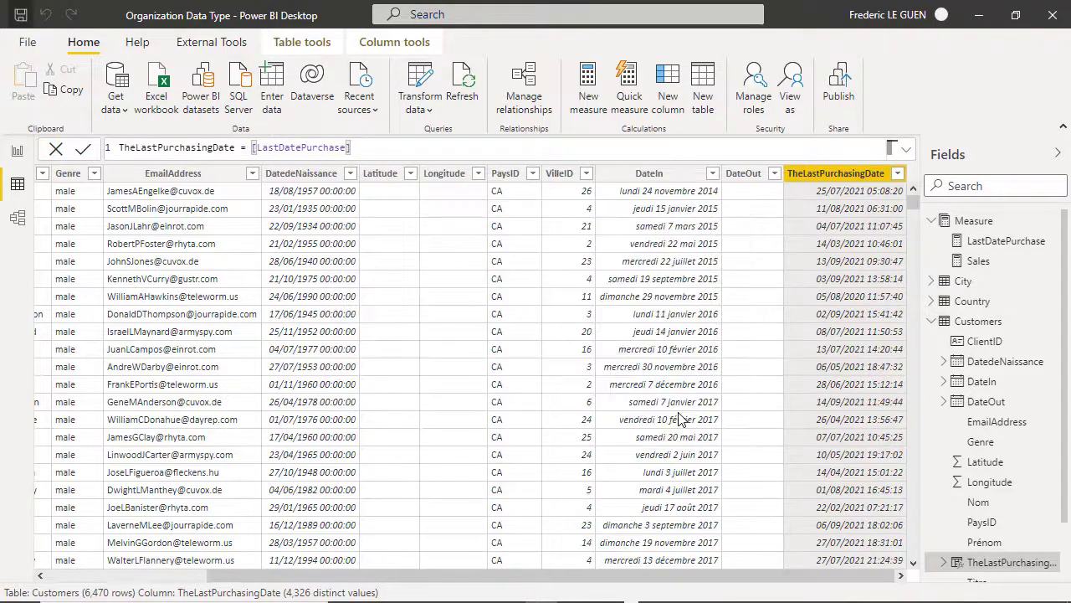
- Switch to the Excel workbook and reapply the Customers data type to the customer IDs in A2:A16
mouse_move(575, 599)
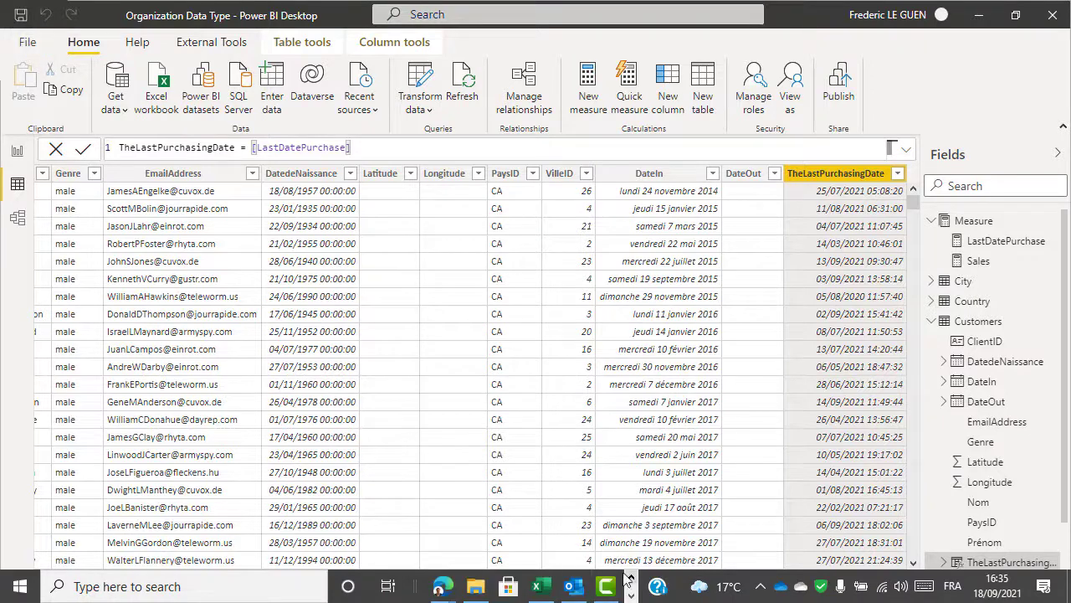
click(541, 585)
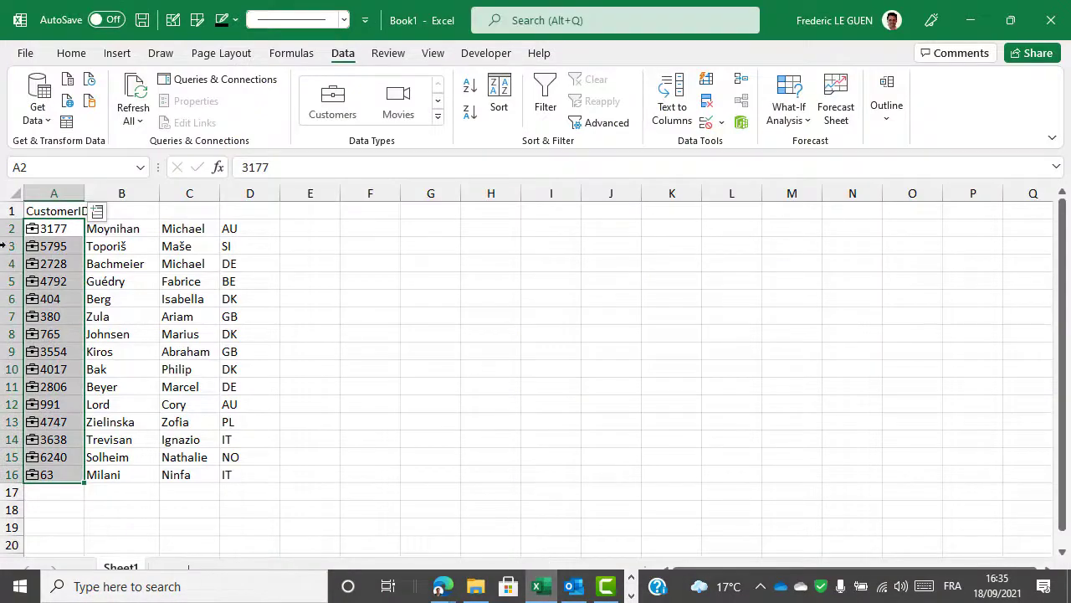
click(97, 211)
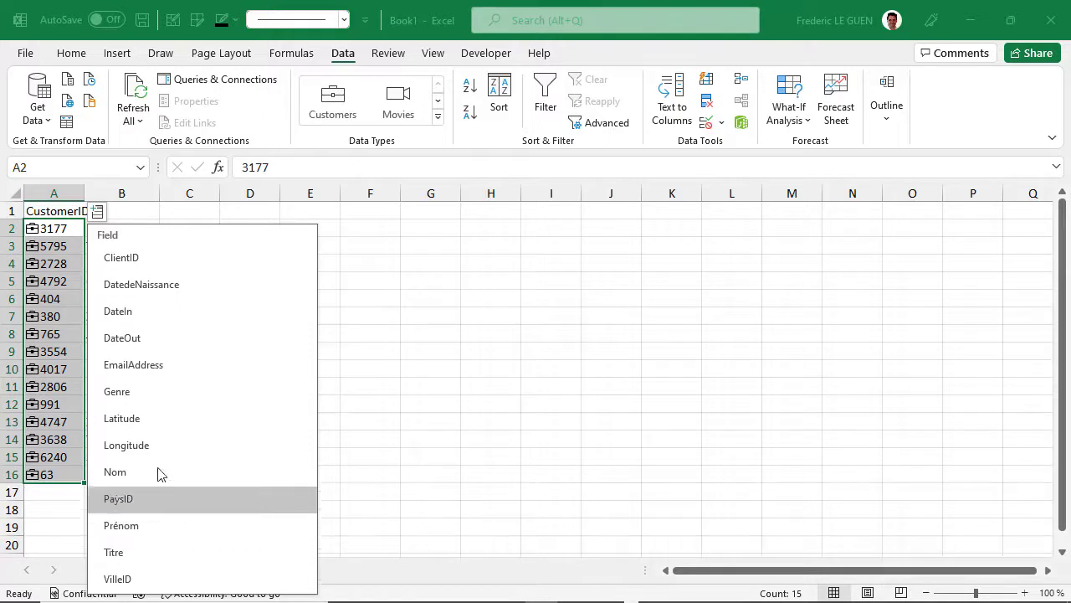
click(60, 236)
drag(60, 236, 67, 474)
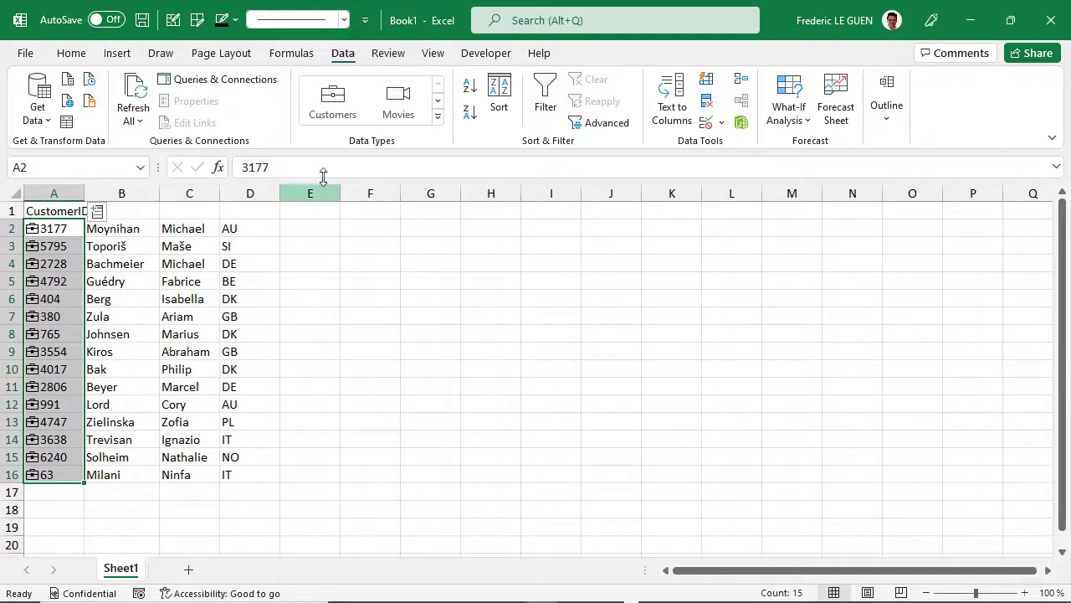
click(339, 111)
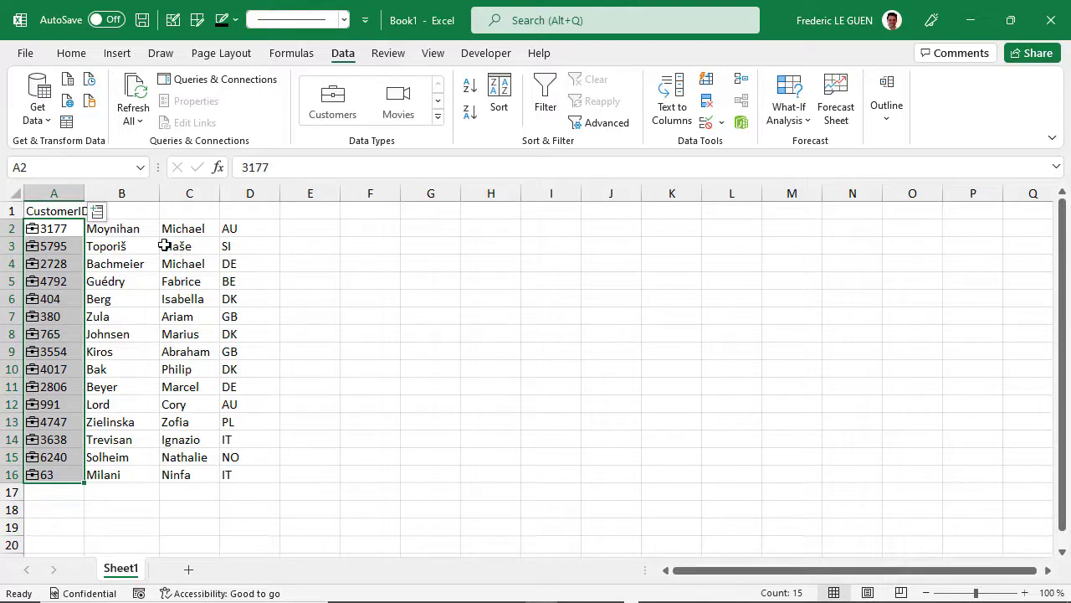
- Extract the TheLastPurchasingDate field of the customers in A2:A16 into column E and widen that column to fit the dates
click(104, 213)
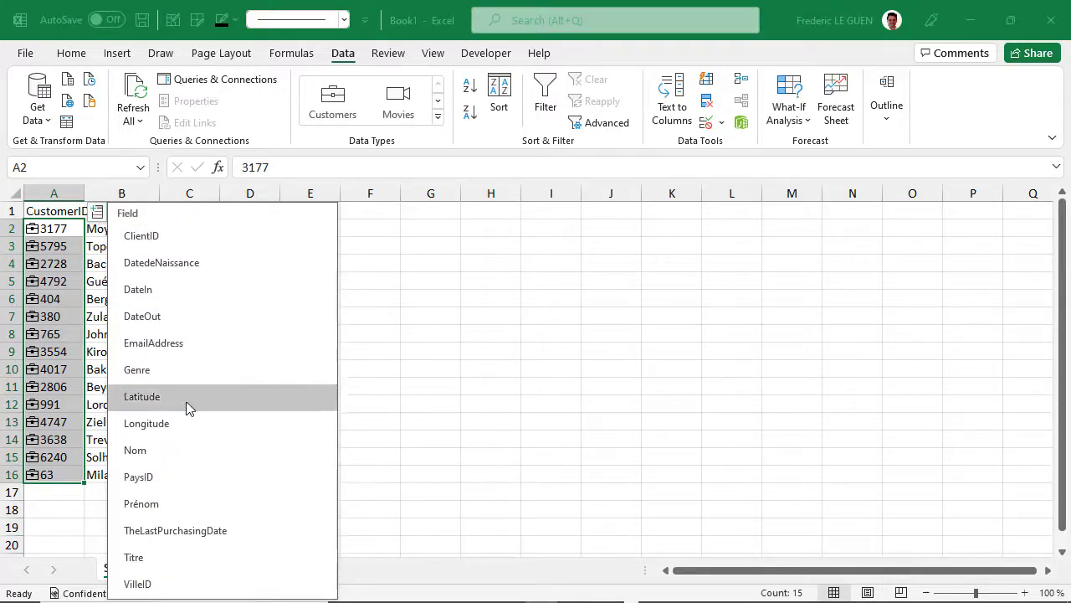
click(174, 529)
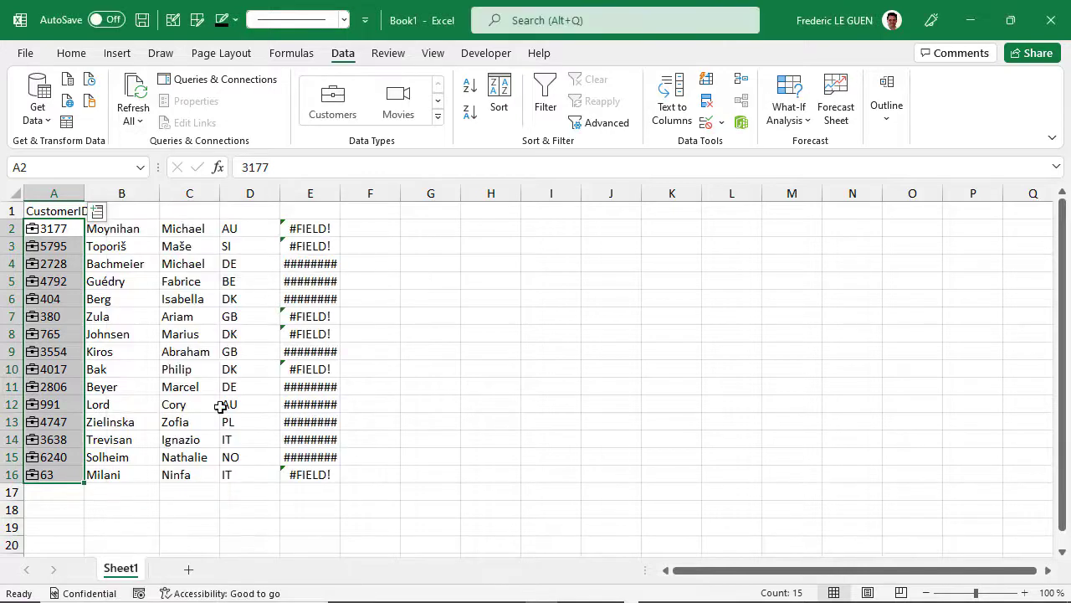
drag(338, 193, 435, 195)
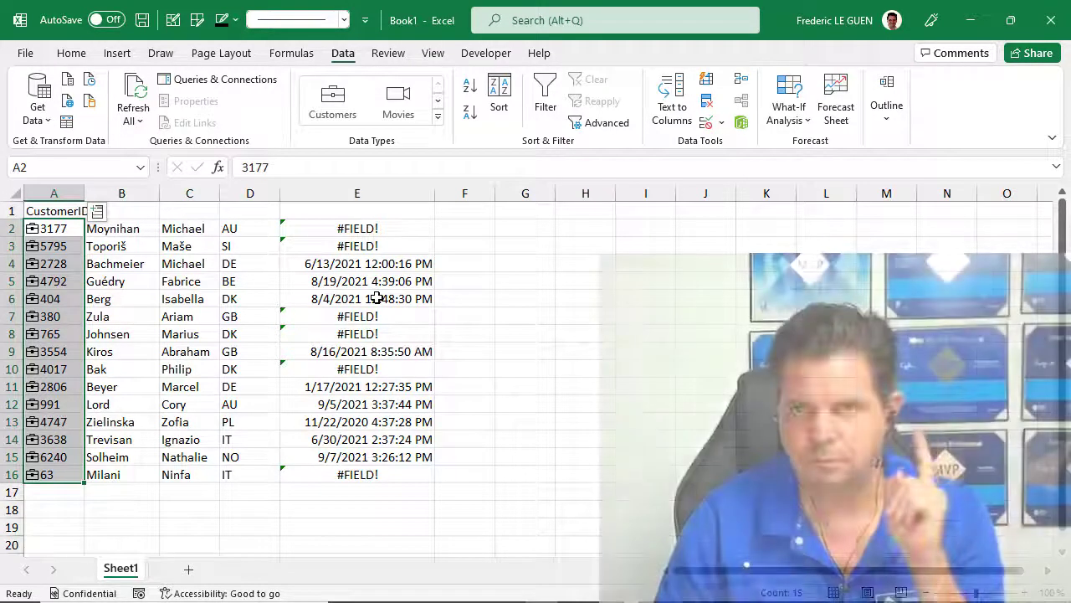
- Select the customer ID text inside cell A2 and switch to SQL Server Management Studio
click(62, 229)
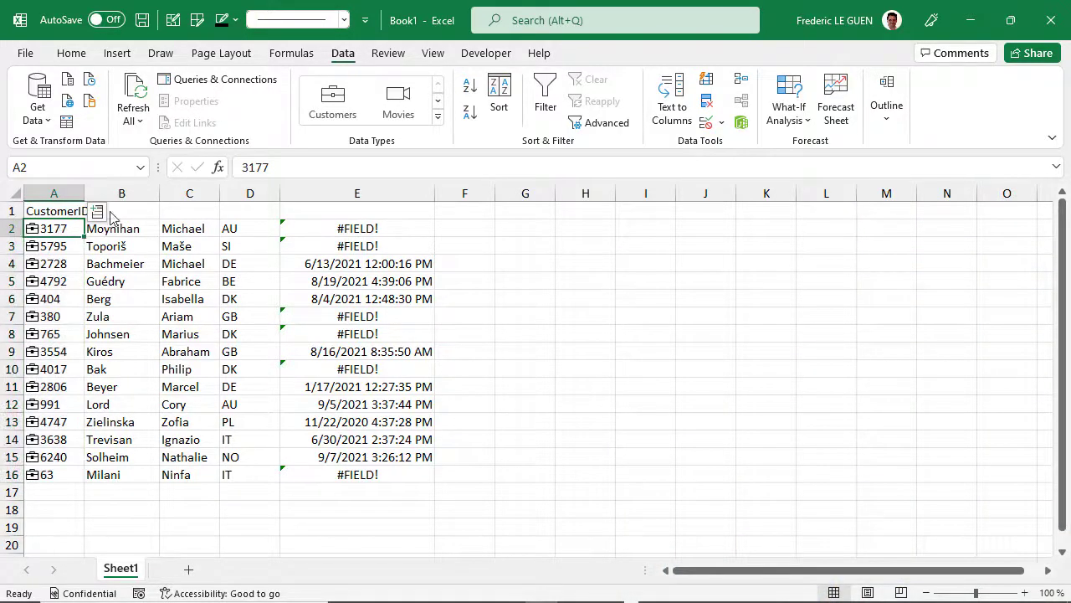
click(257, 167)
double_click(255, 167)
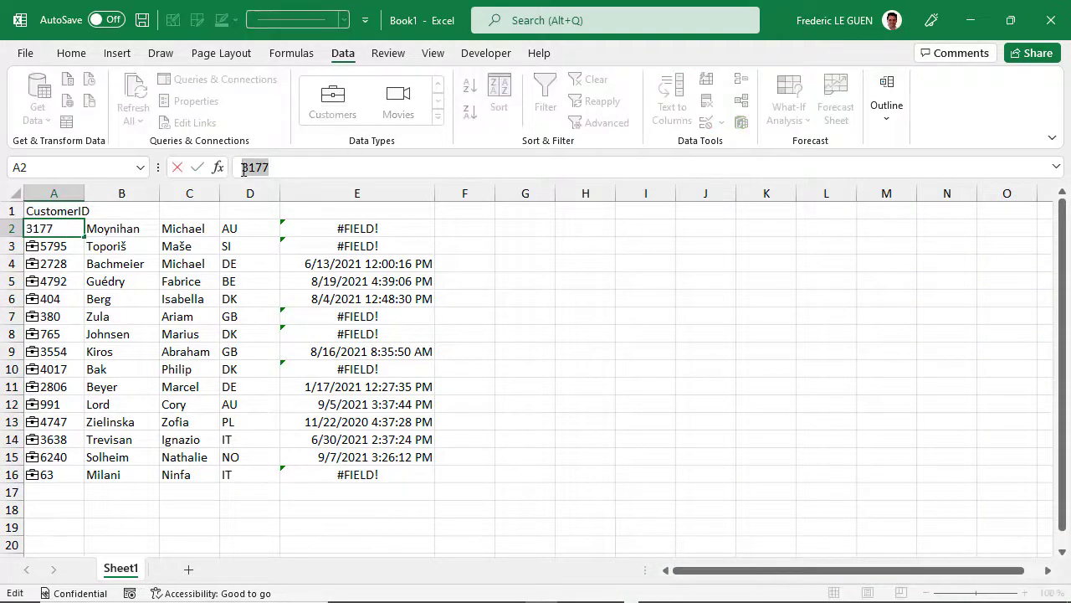
key(alt+Tab)
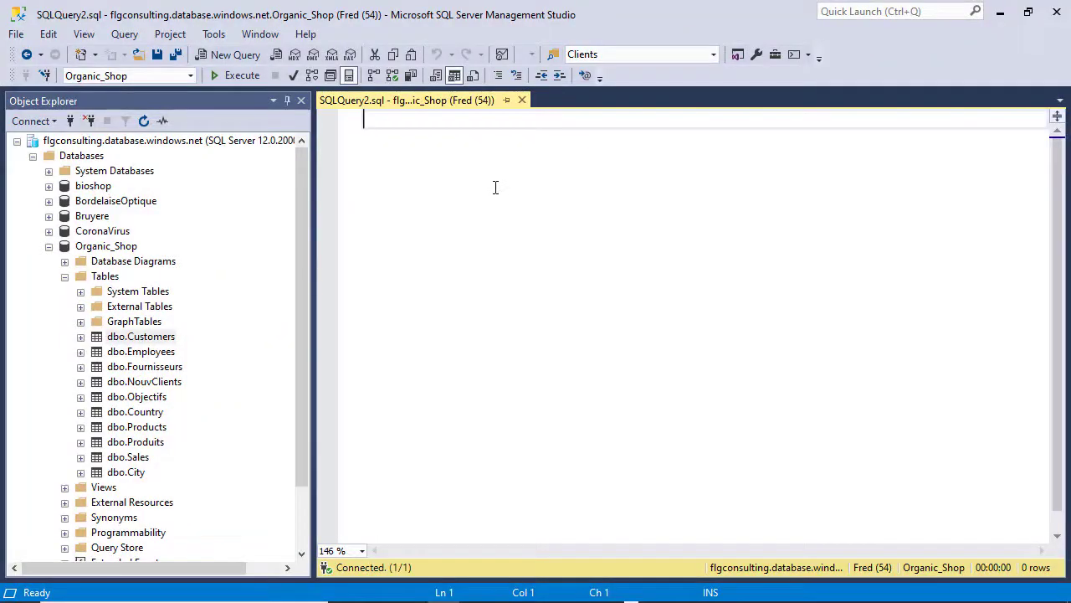
- Write the query lines SELECT * FROM dbo.Sales in the empty query window
text(SELECT)
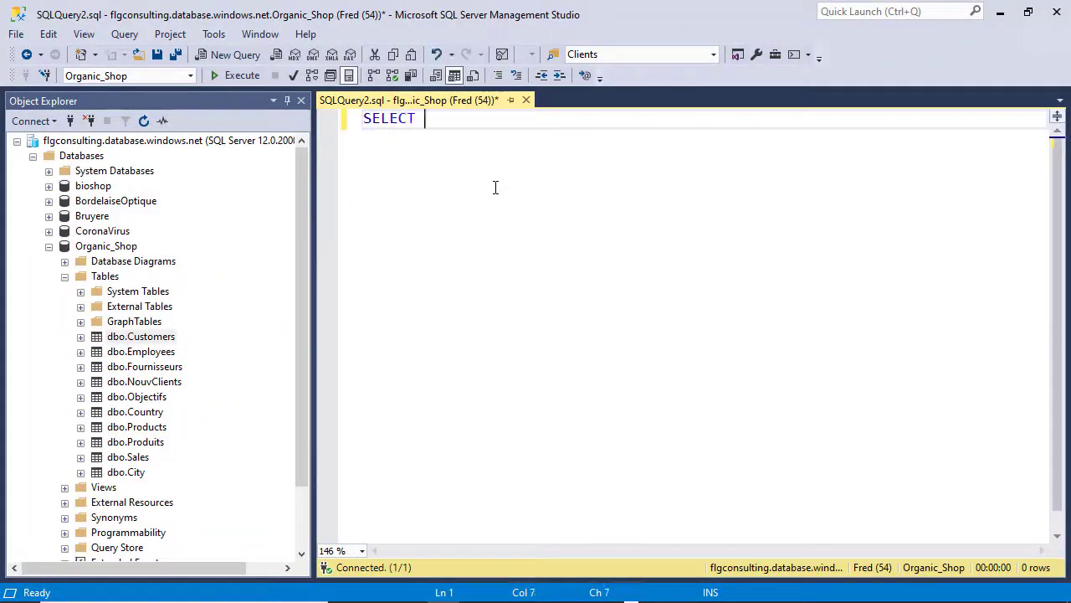
text( *)
key(Return)
text(FROM)
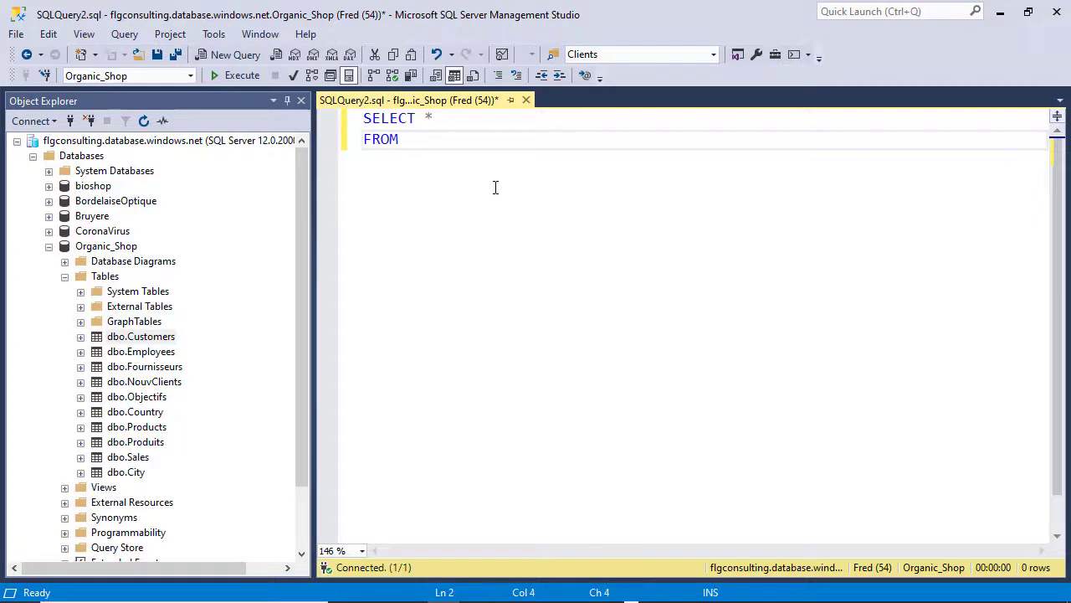
text( dbo.Sa)
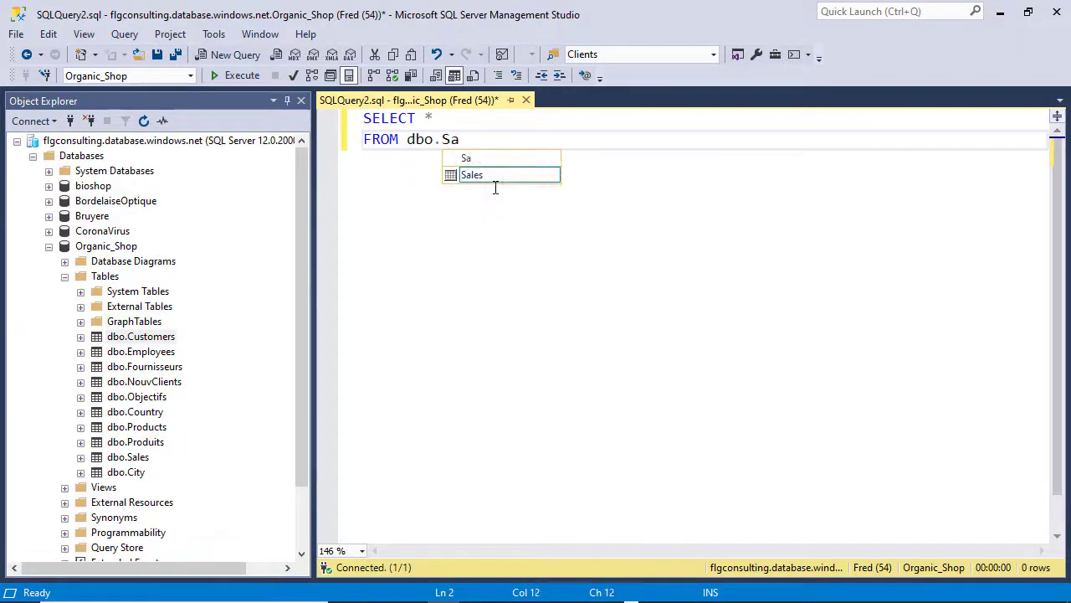
key(Tab)
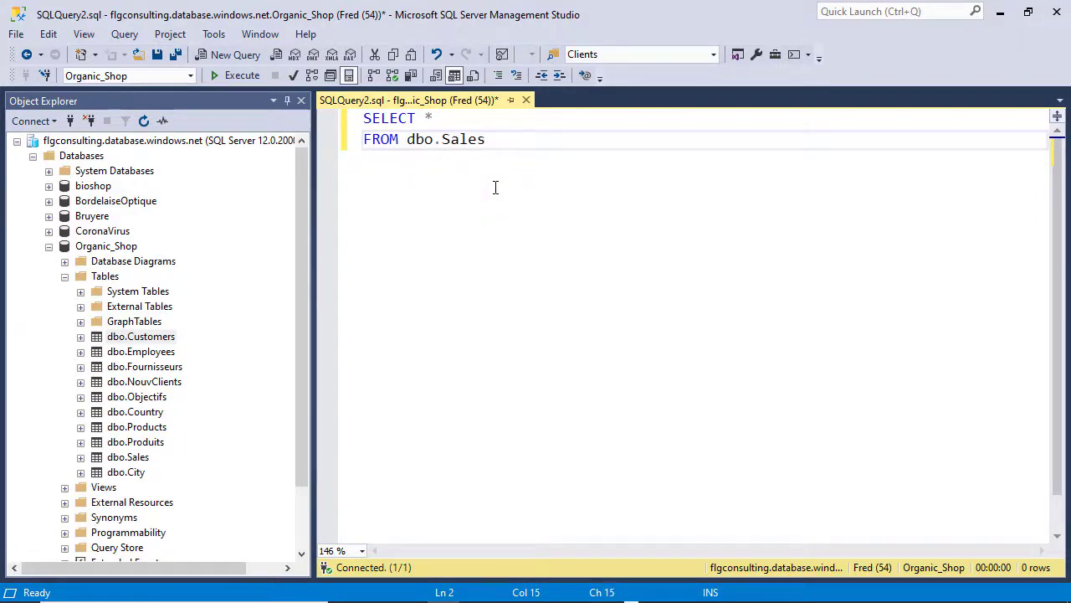
- Add a WHERE clause that limits ClientID to the customer ID from cell A2 of the workbook
key(Return)
text(WHE)
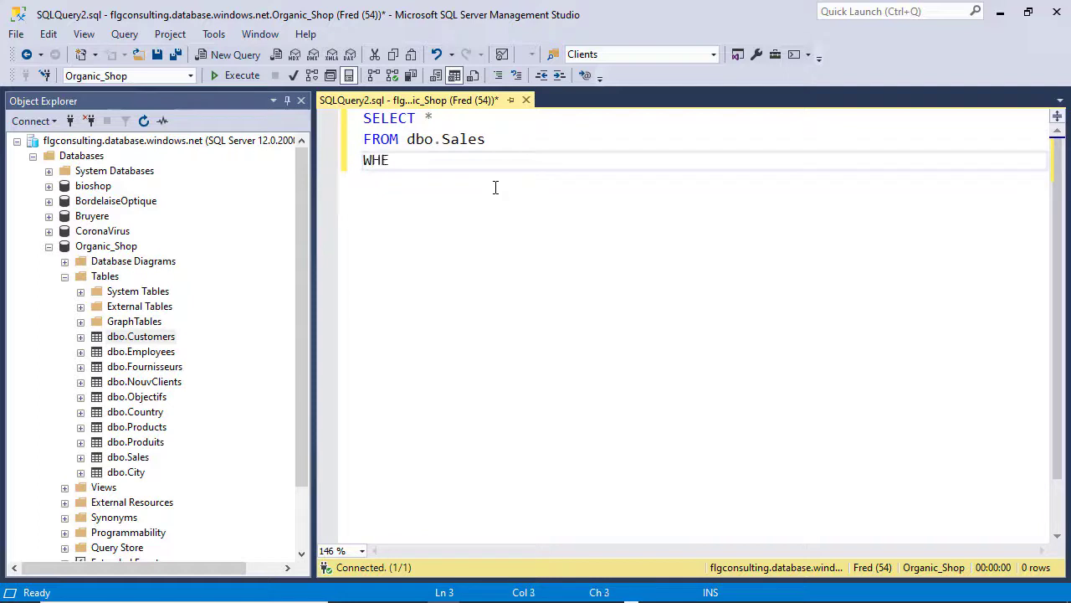
text(RE CL)
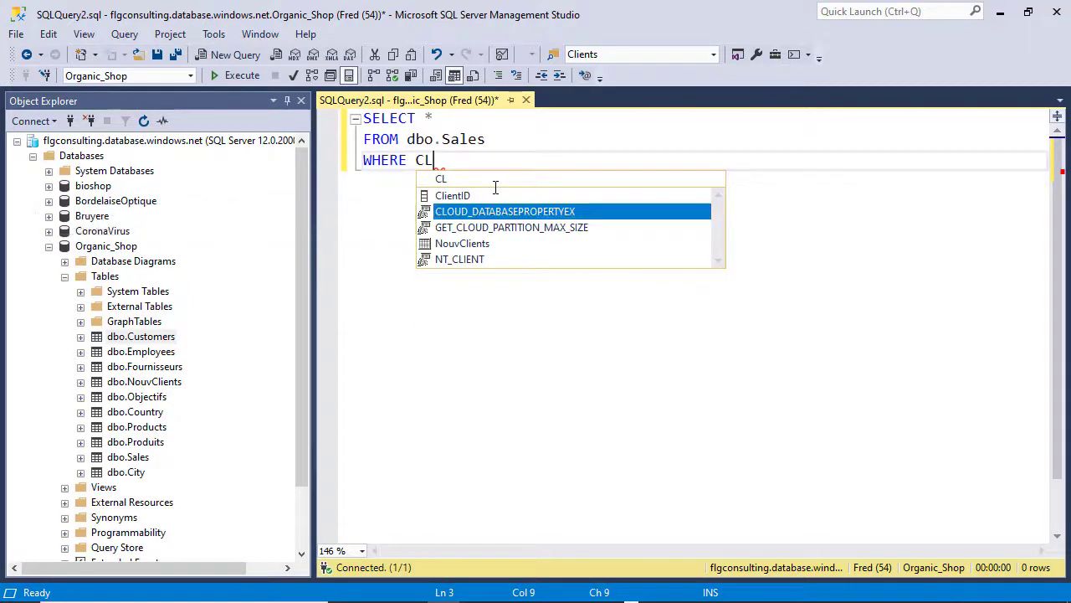
key(Up)
key(space)
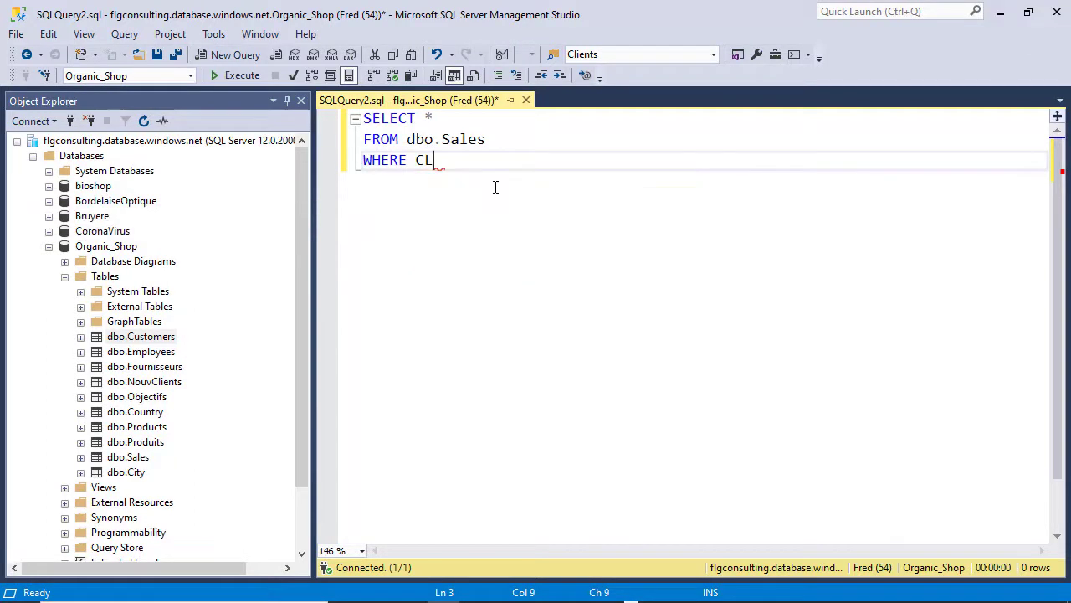
text(= 3177)
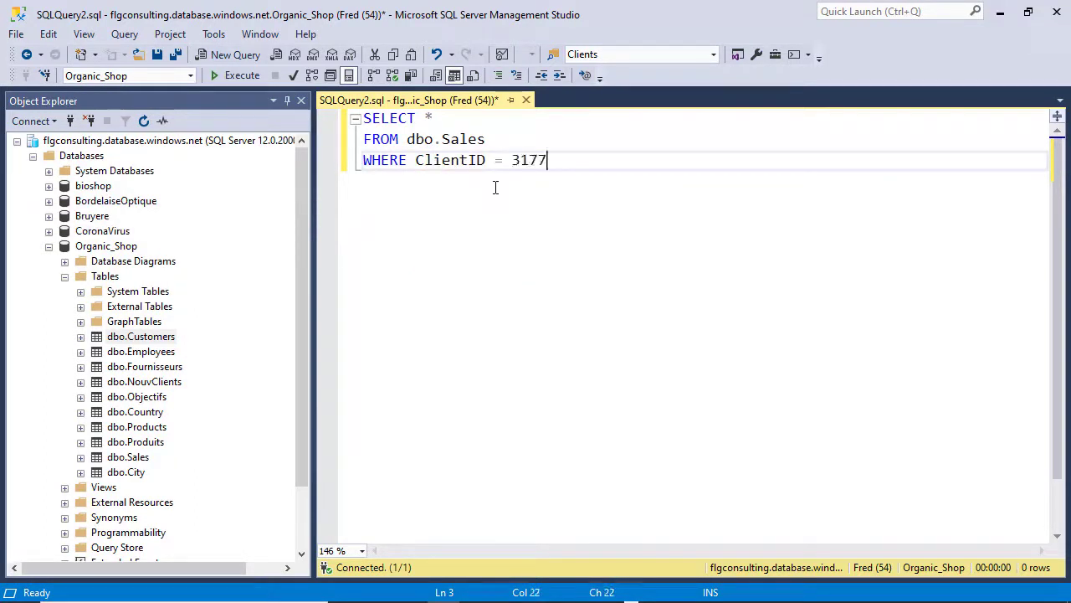
key(Return)
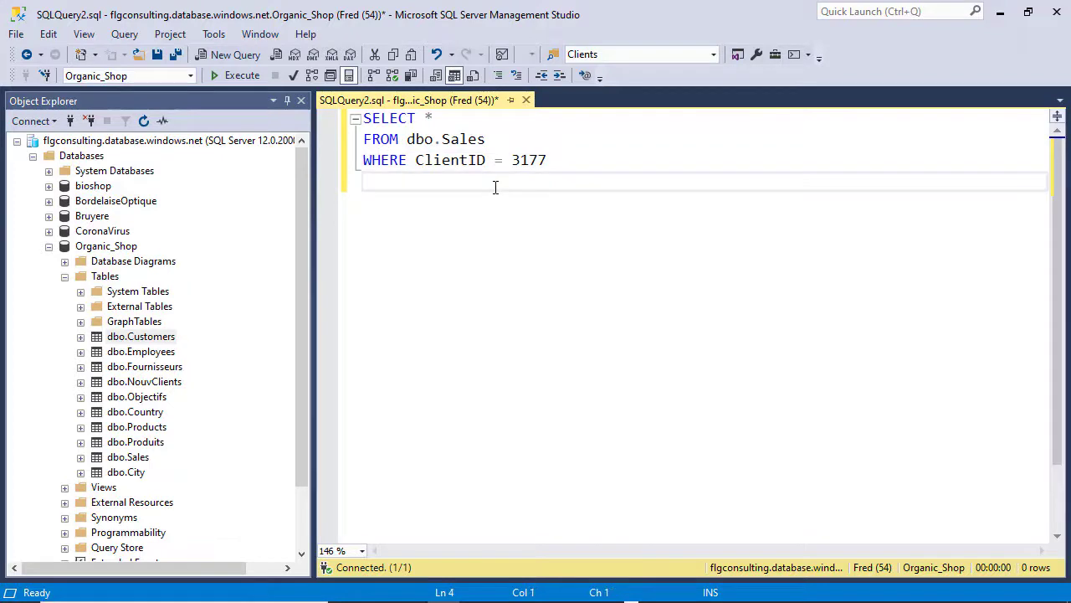
- Replace the asterisk in the SELECT line with DISTINCT Date_Commande
click(428, 118)
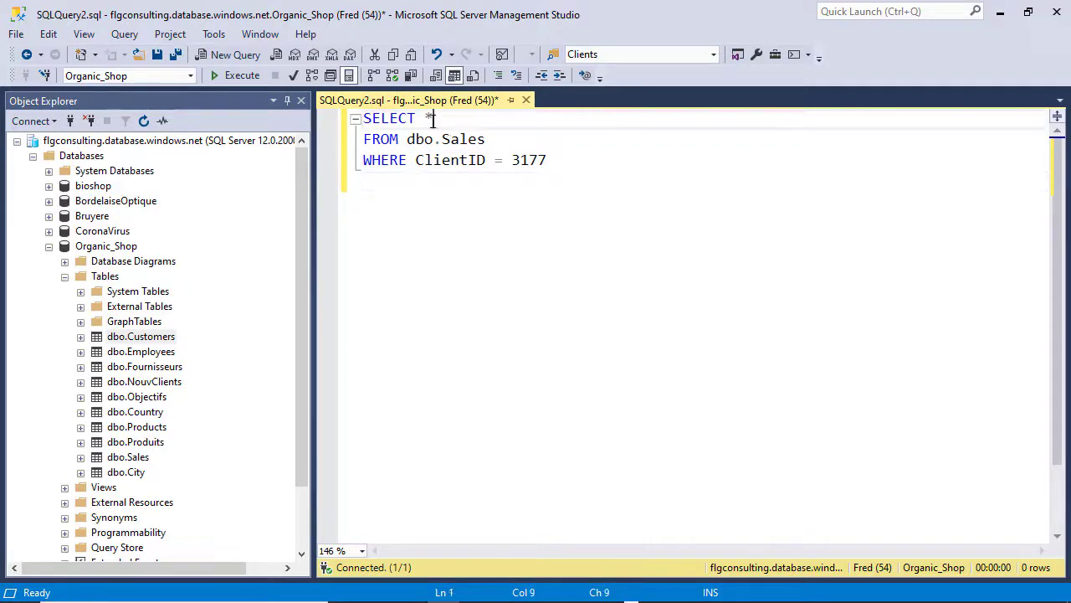
text(DISTINCT )
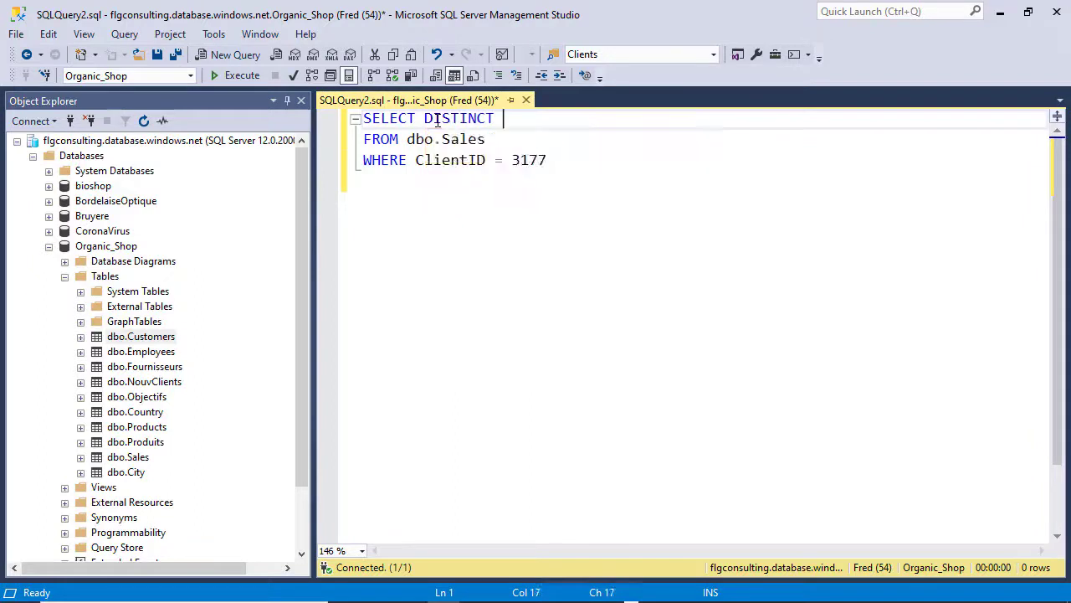
text(Date)
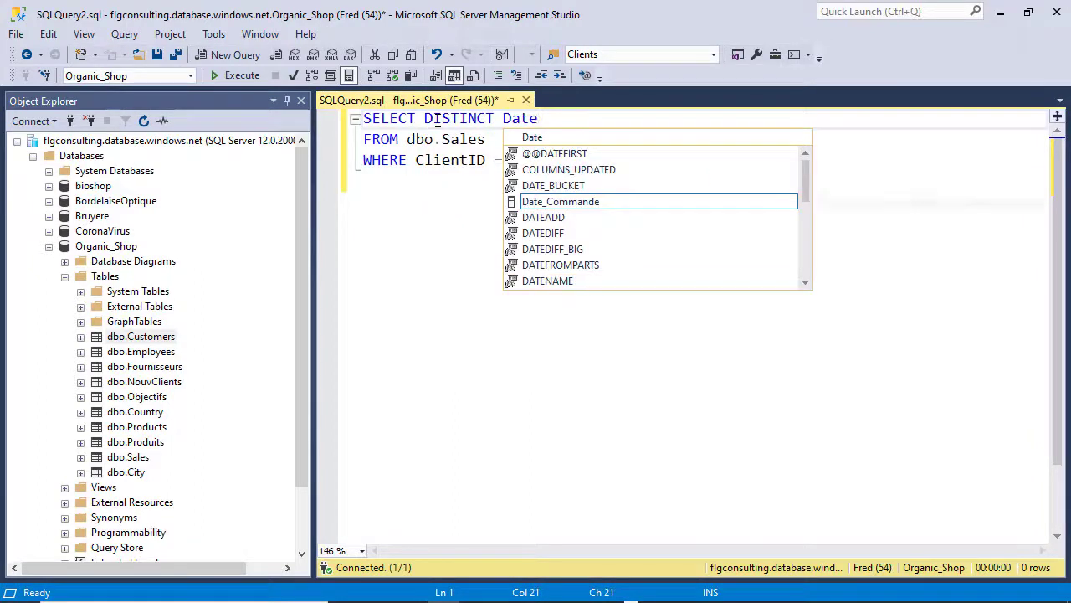
key(Tab)
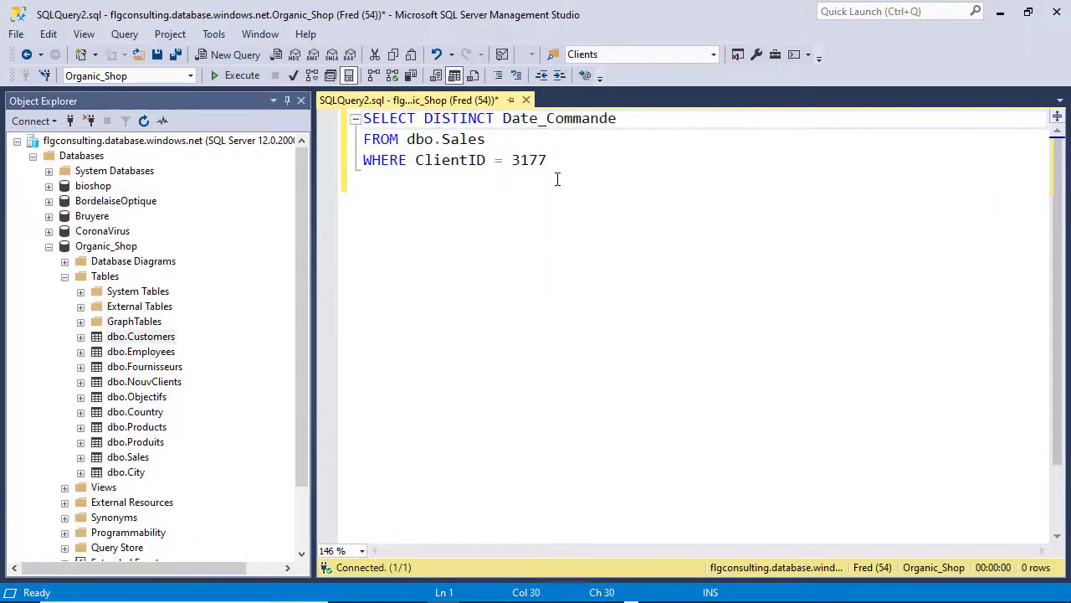
- Add the line ORDER BY Date_Commande DESC below the WHERE clause and execute the query
click(561, 163)
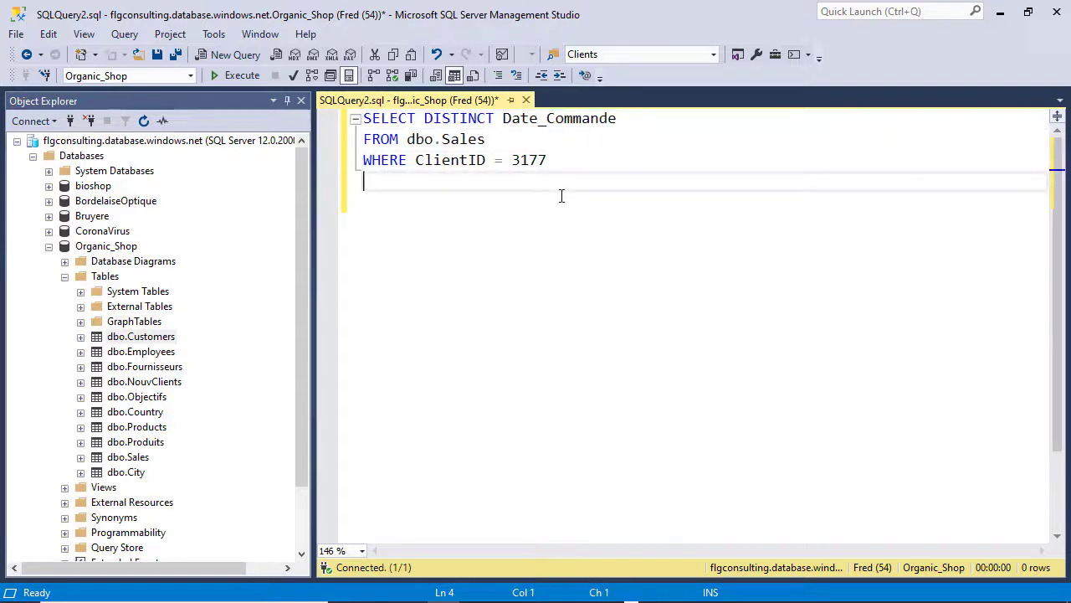
text(ORDER BY)
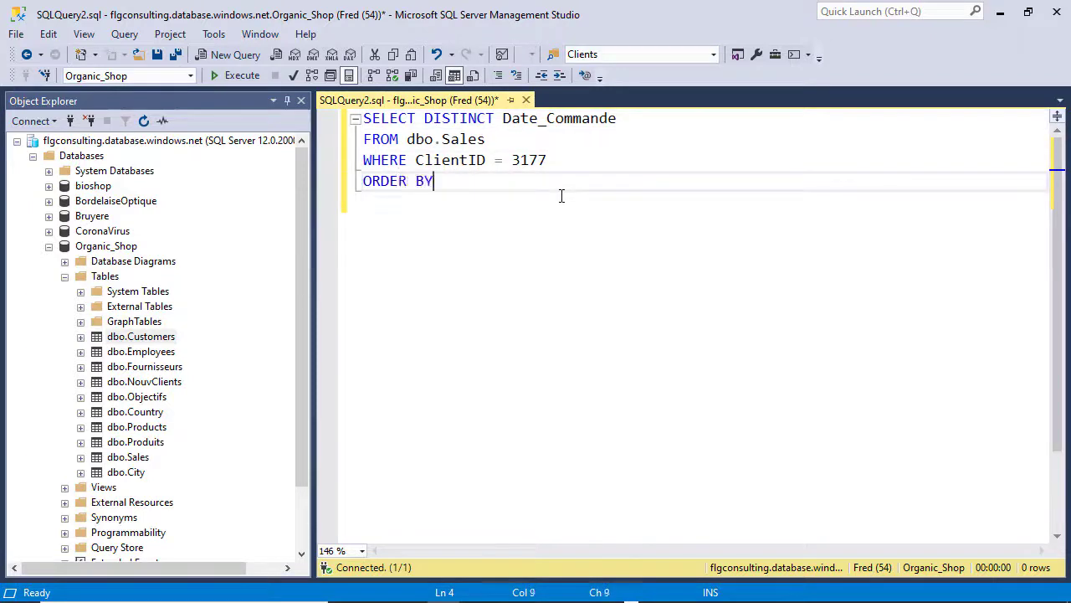
text( Date)
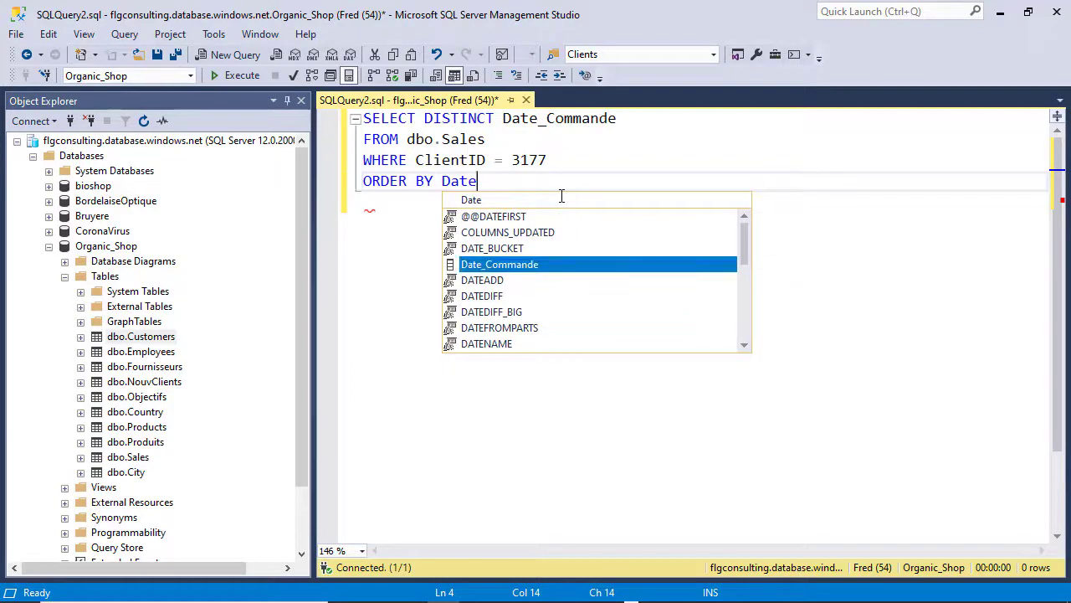
key(Tab)
text(DESC)
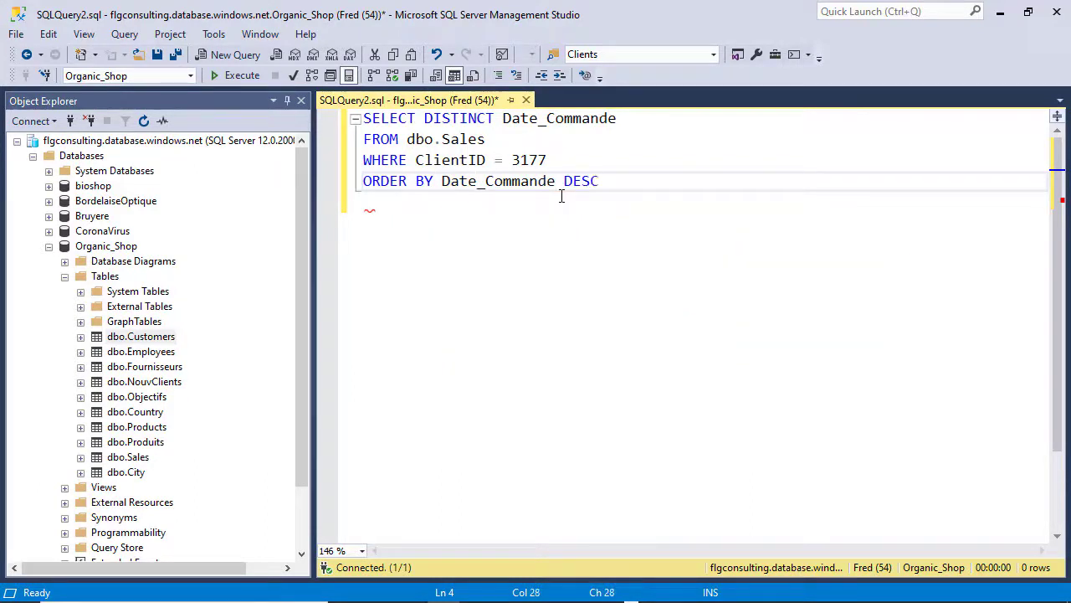
click(225, 75)
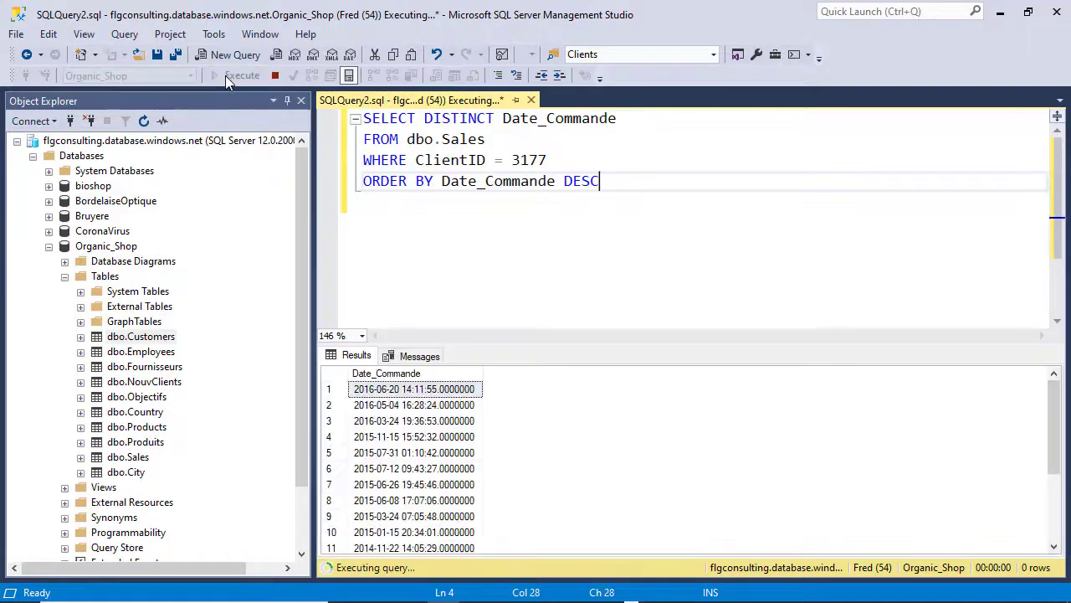
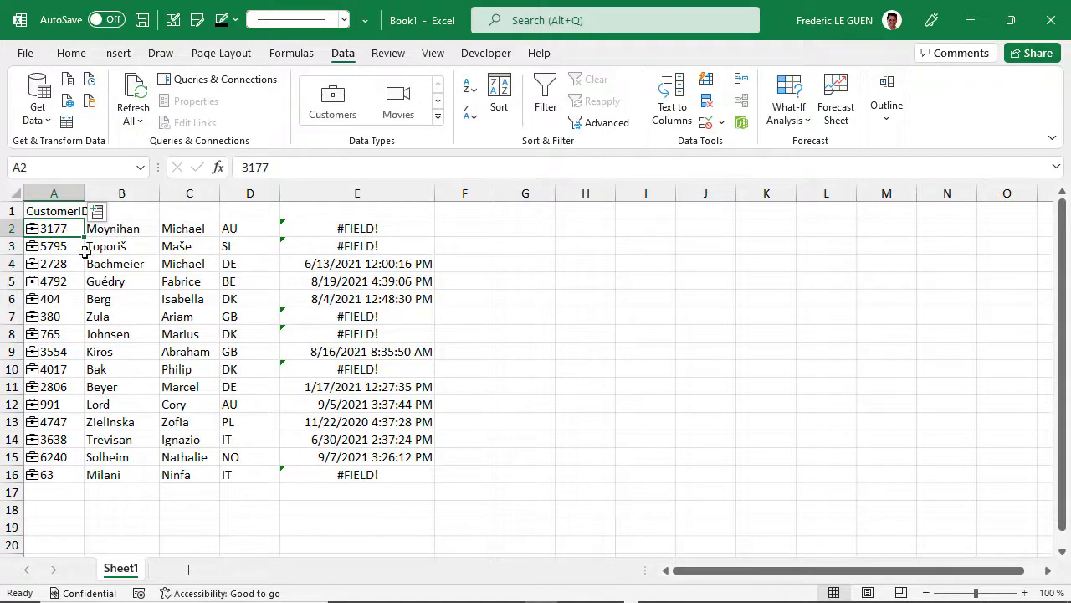
- Replace the customer IDs in cells A2 and A3 with IDs of other customers
text(2561)
key(Return)
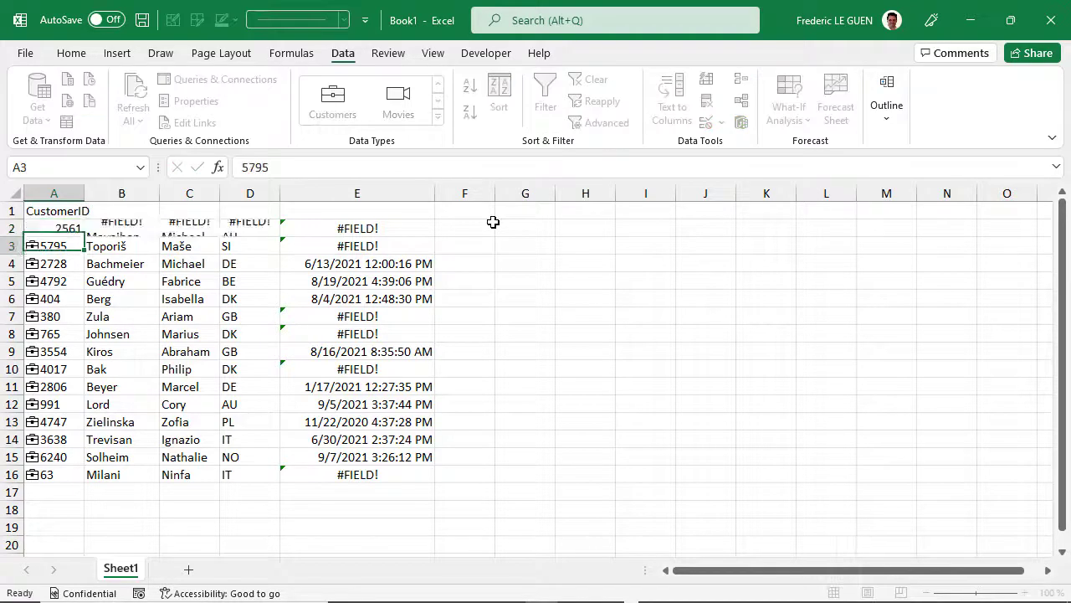
text(1496)
key(Return)
key(Down)
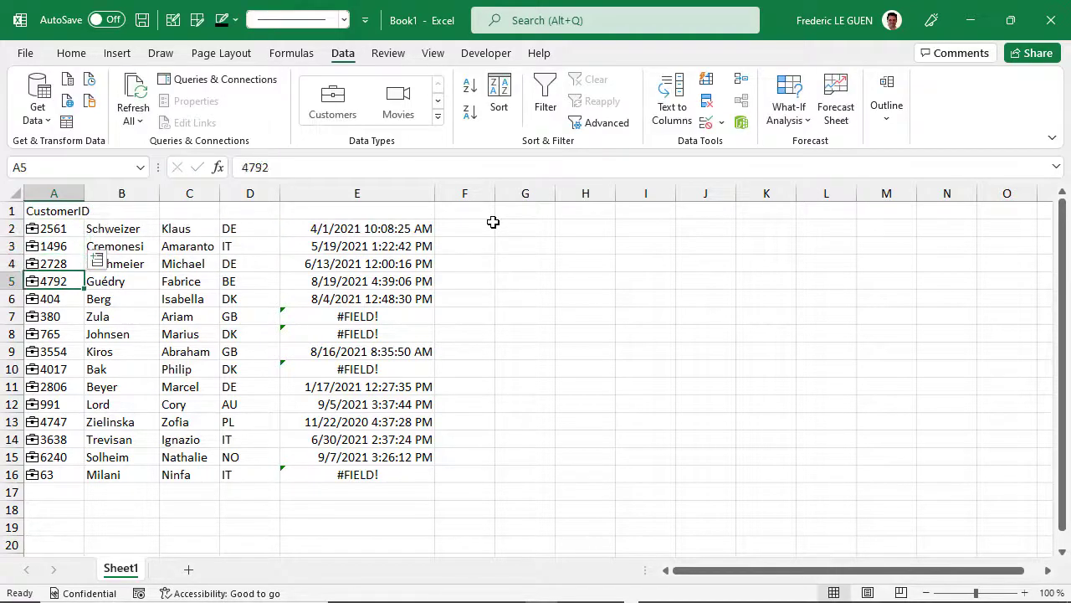
- Enter different customer IDs in cells A7 and A8, whose last purchasing dates show #FIELD!
key(Down)
key(Down)
text(2365)
key(Return)
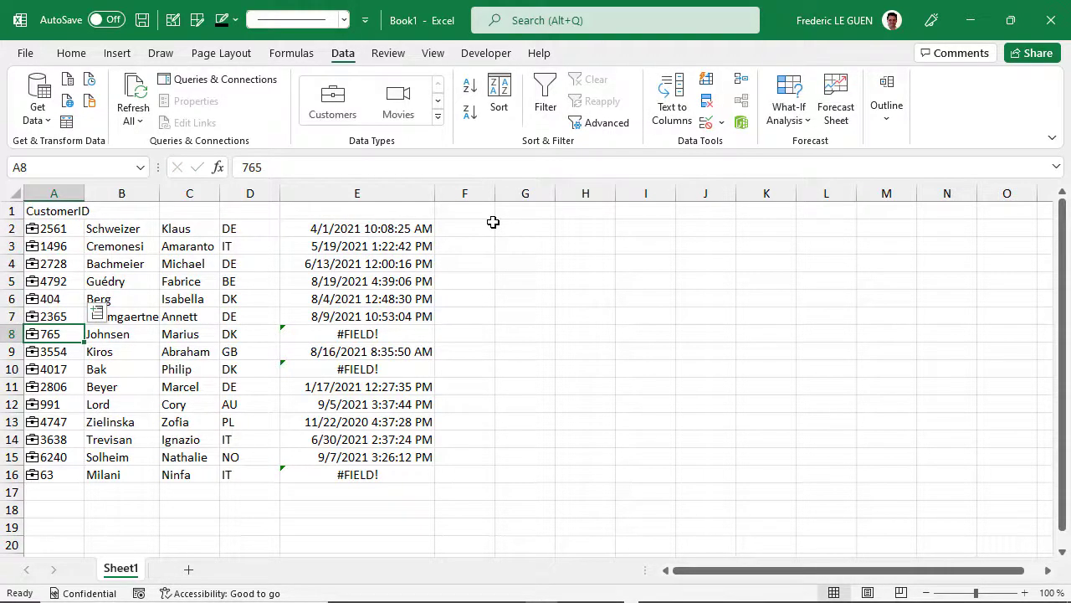
text(5847)
key(Return)
- Replace the customer IDs in cells A10 and A16 with IDs of other customers
key(Down)
text(3)
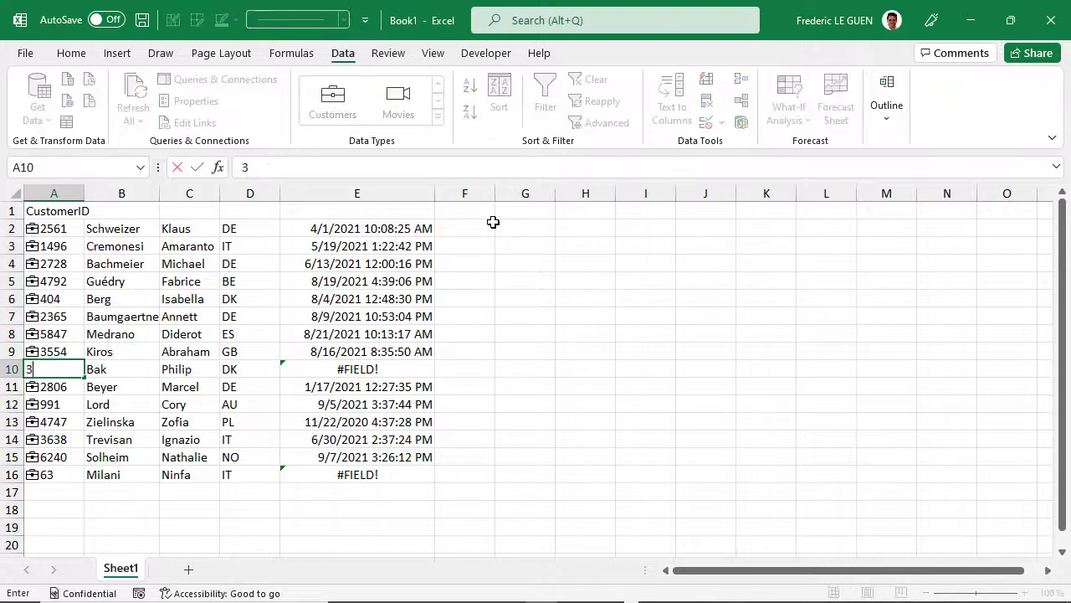
text(984)
key(Return)
key(Down)
key(Down)
key(Down)
key(Down)
key(Down)
text(635)
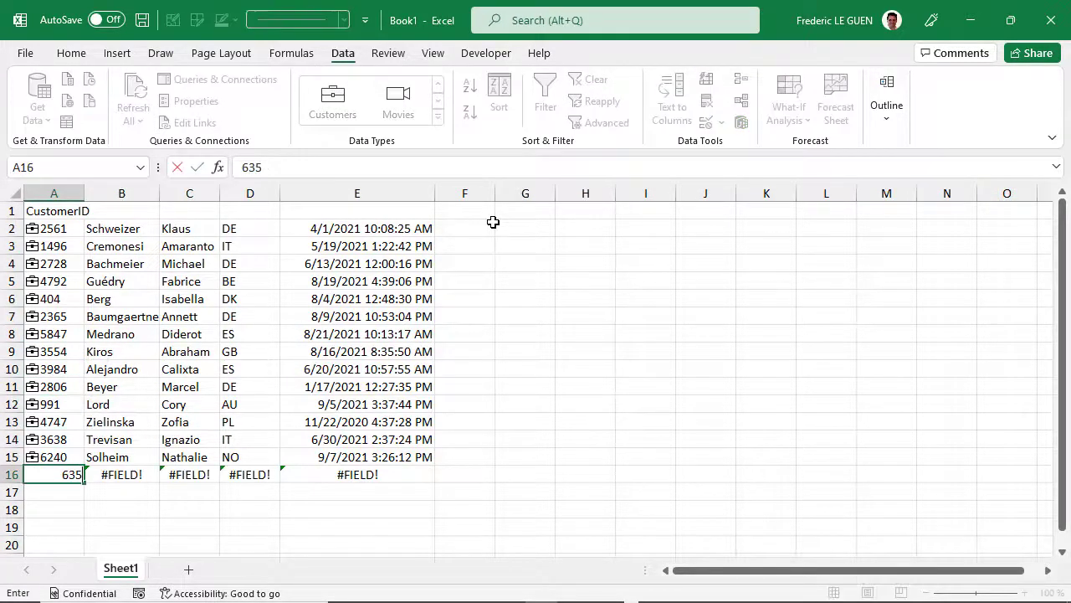
text(41)
key(BackSpace)
key(Up)
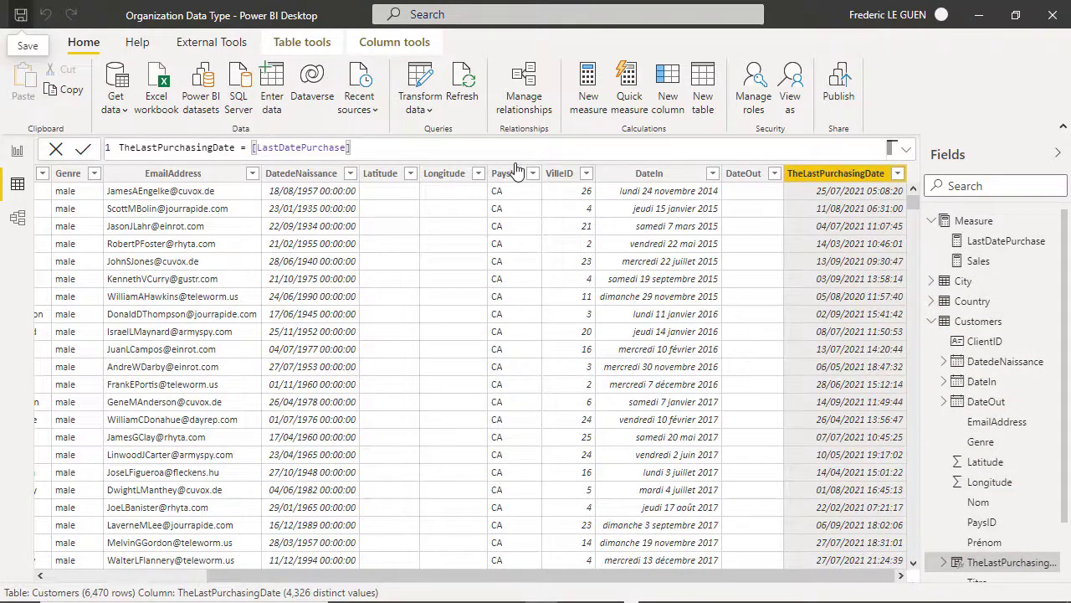
- In Power BI Desktop, add a calculated column to the Customers table, starting its formula with SumLastPurchase = CALCULATE([Sales]
click(414, 42)
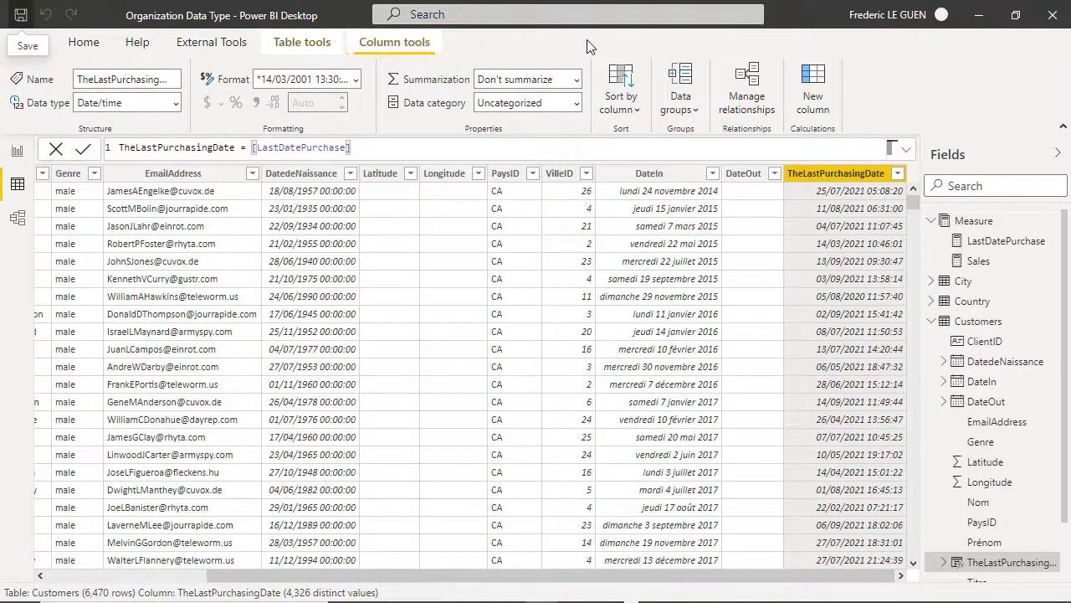
click(812, 88)
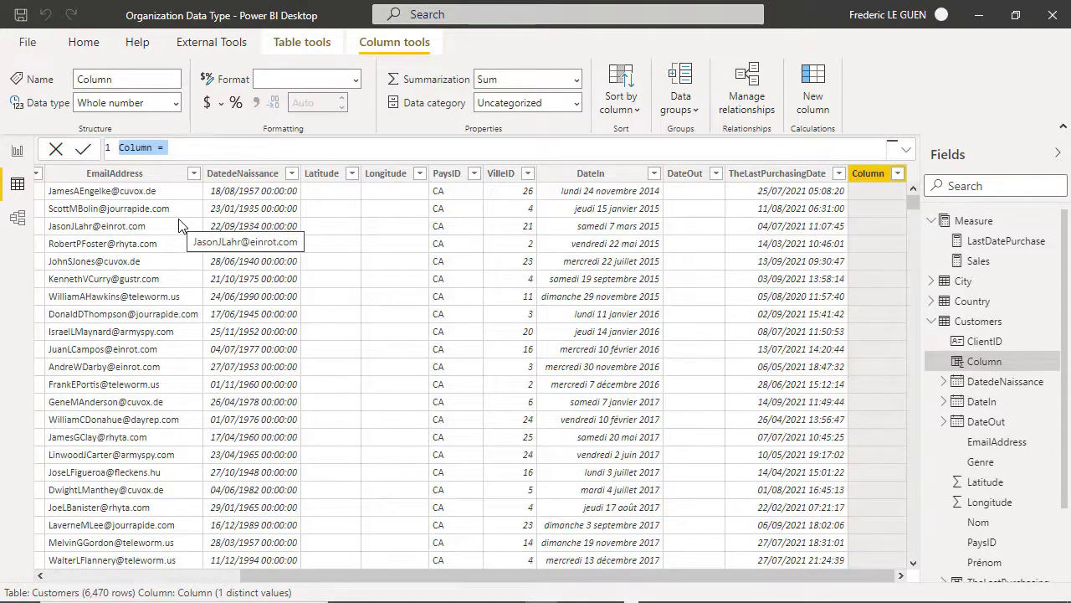
text(SumLa)
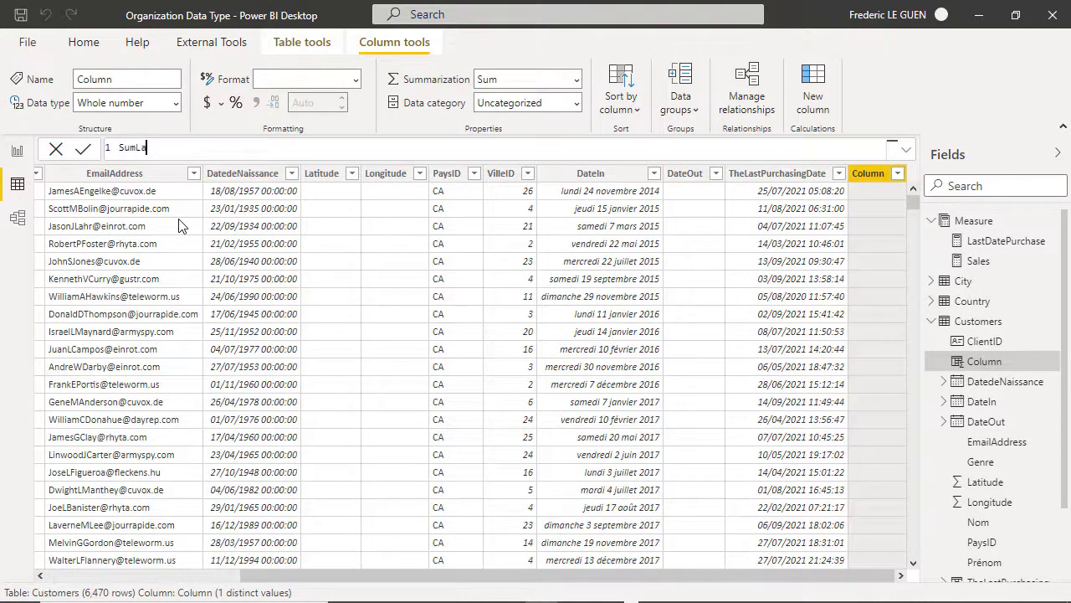
text(stPurchase = C)
text(A)
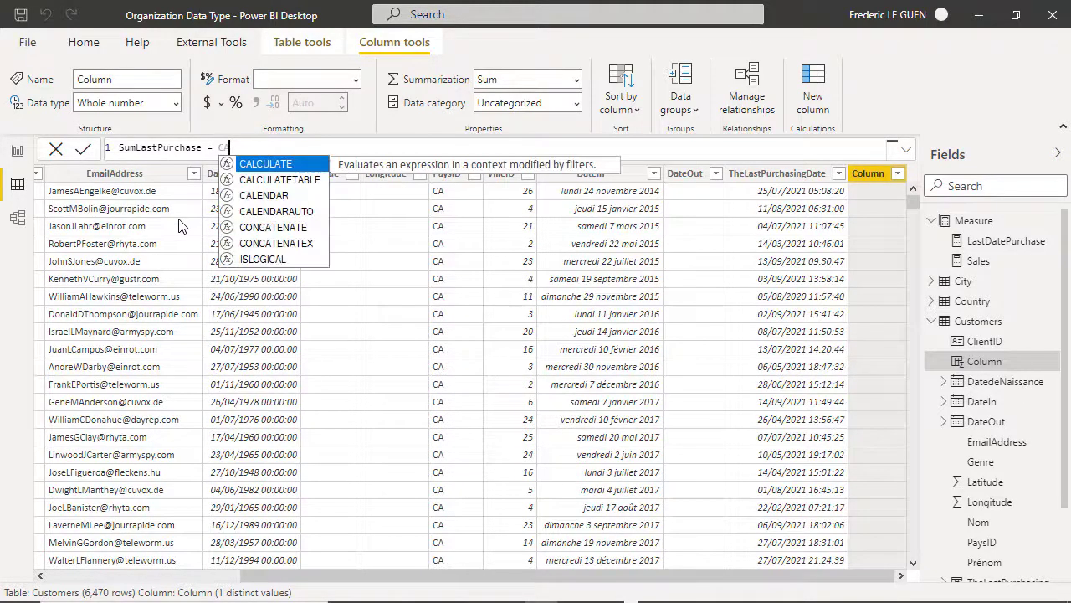
key(Tab)
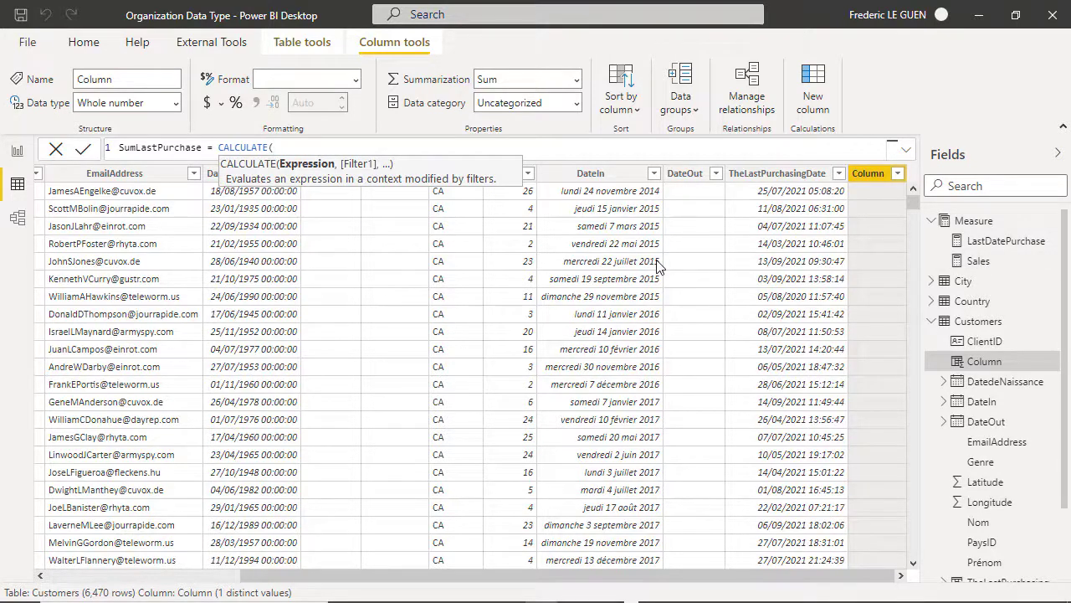
text([S)
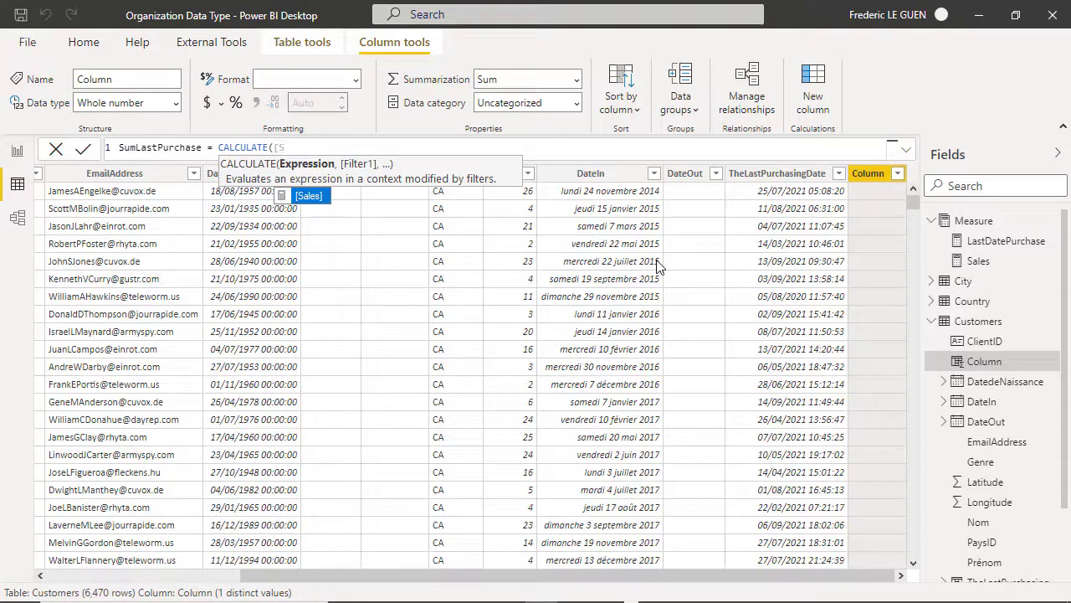
key(Tab)
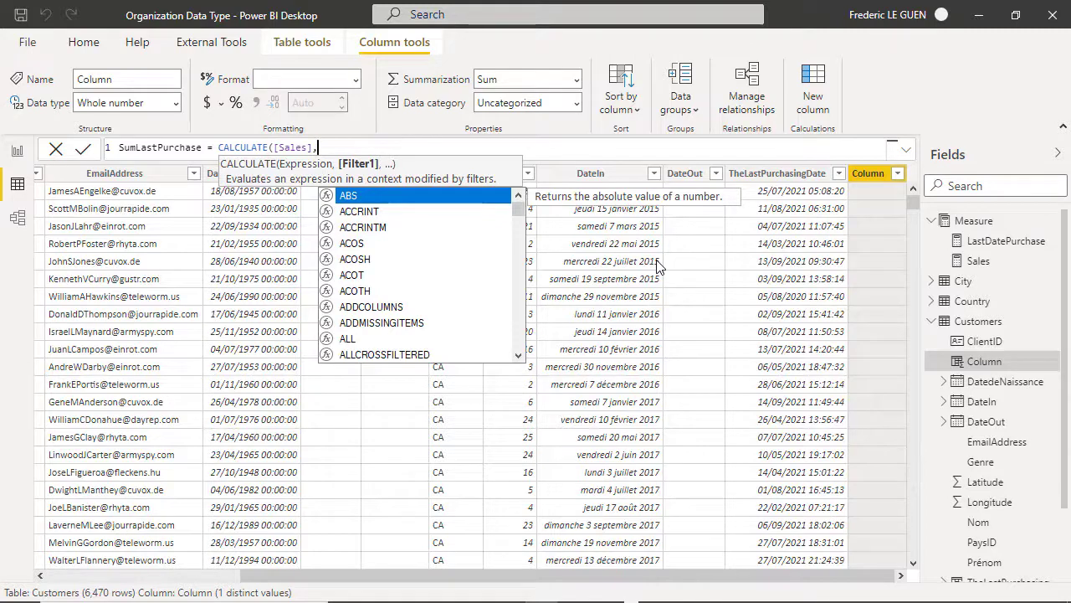
- Continue the formula with a FILTER on the Sales table whose condition starts with Sales[Date_Commande]=
text(FILTER)
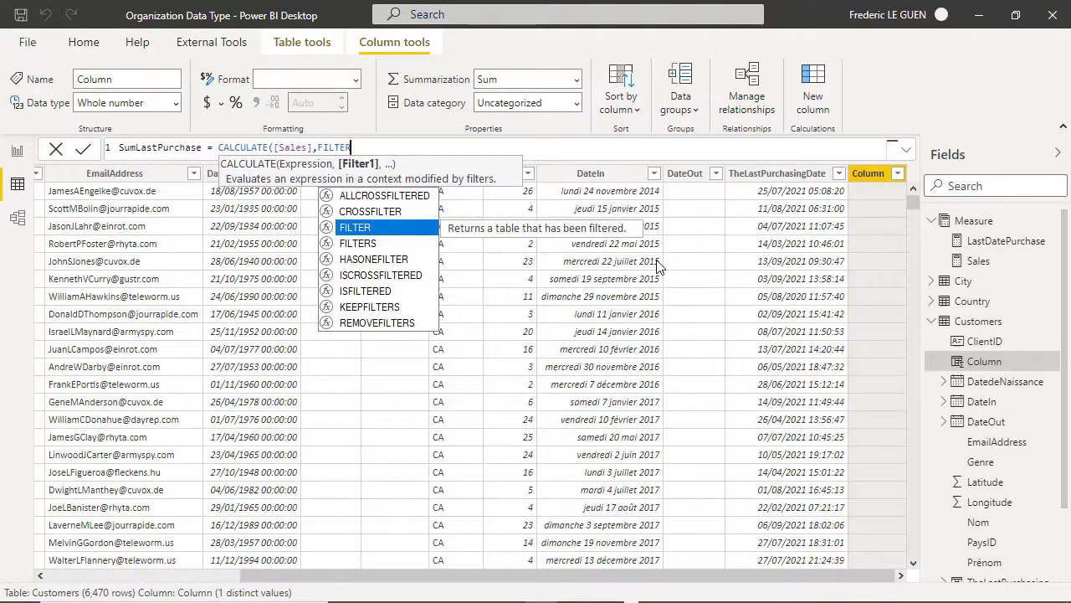
text(()
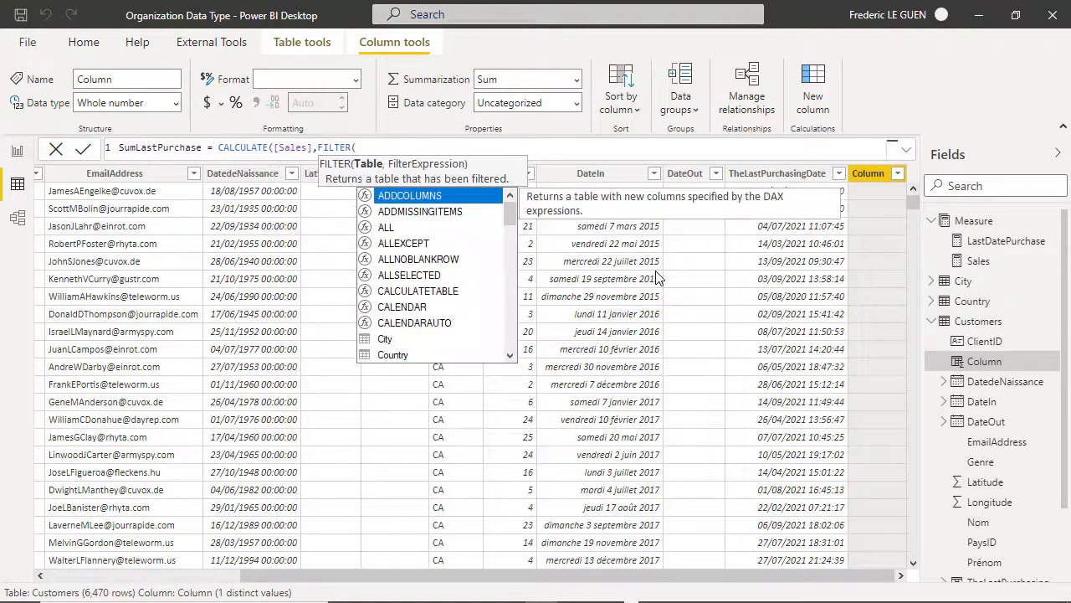
key(Escape)
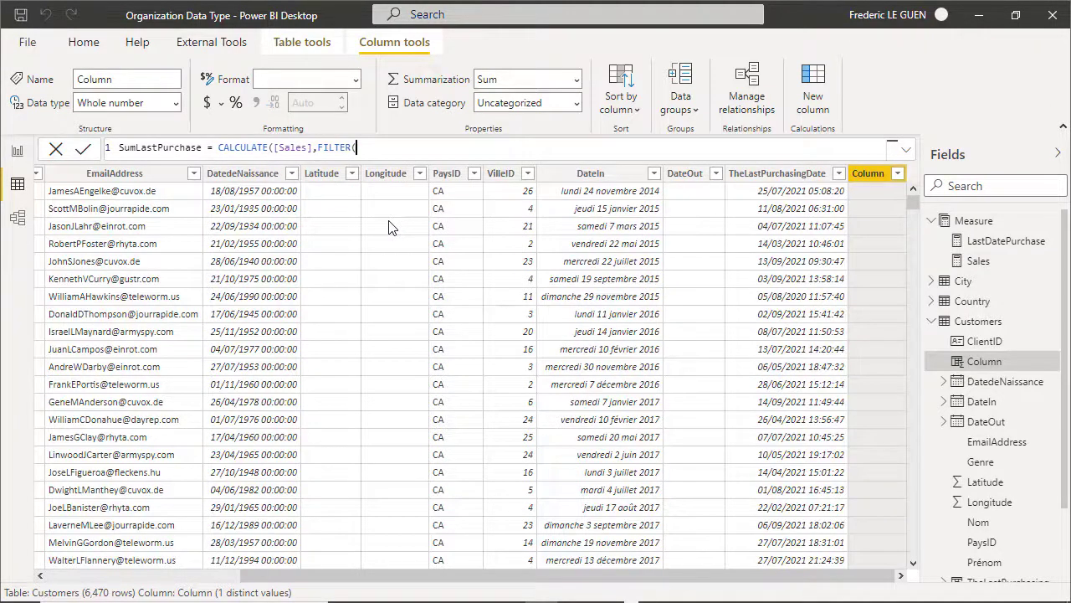
text(Sales)
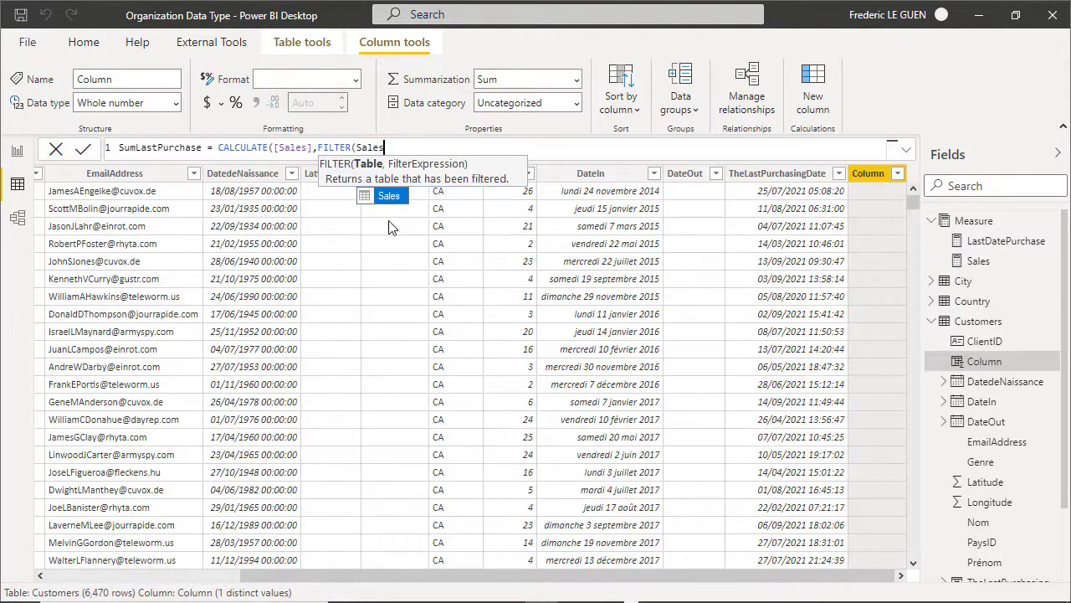
text(,)
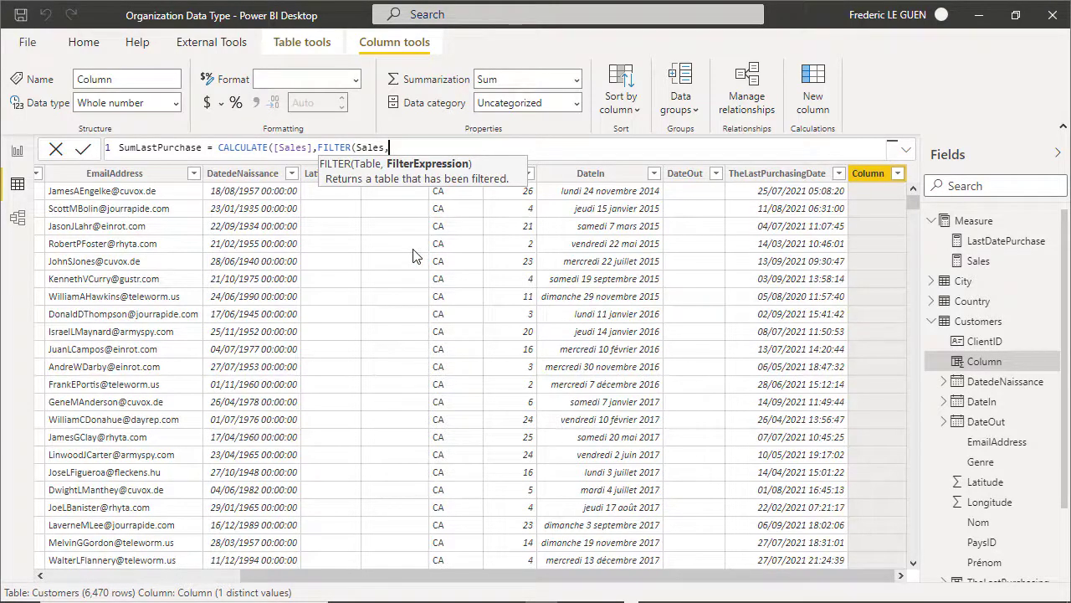
text(sale)
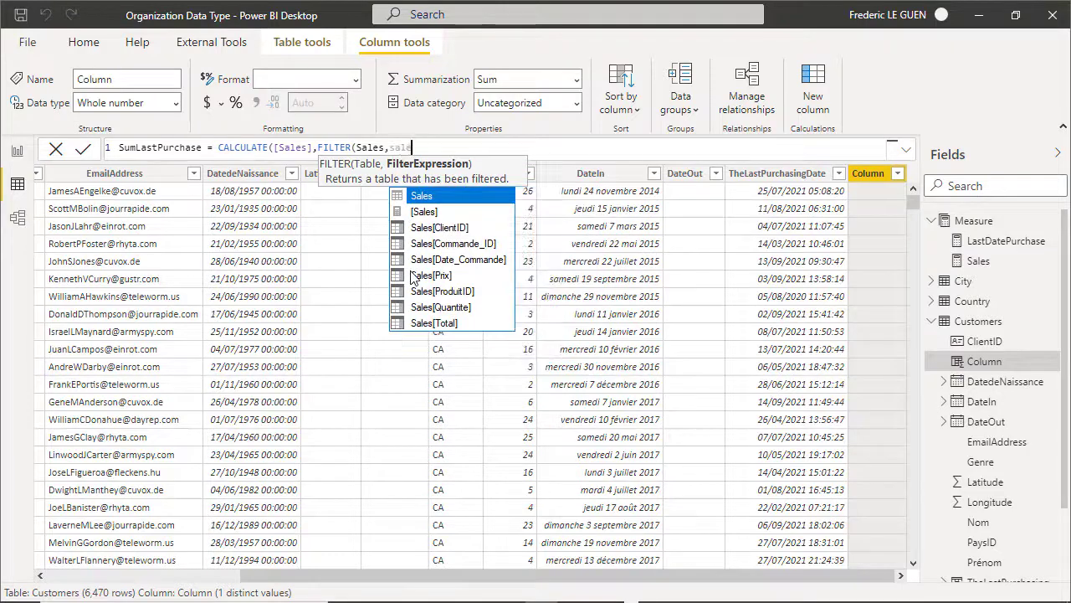
click(449, 263)
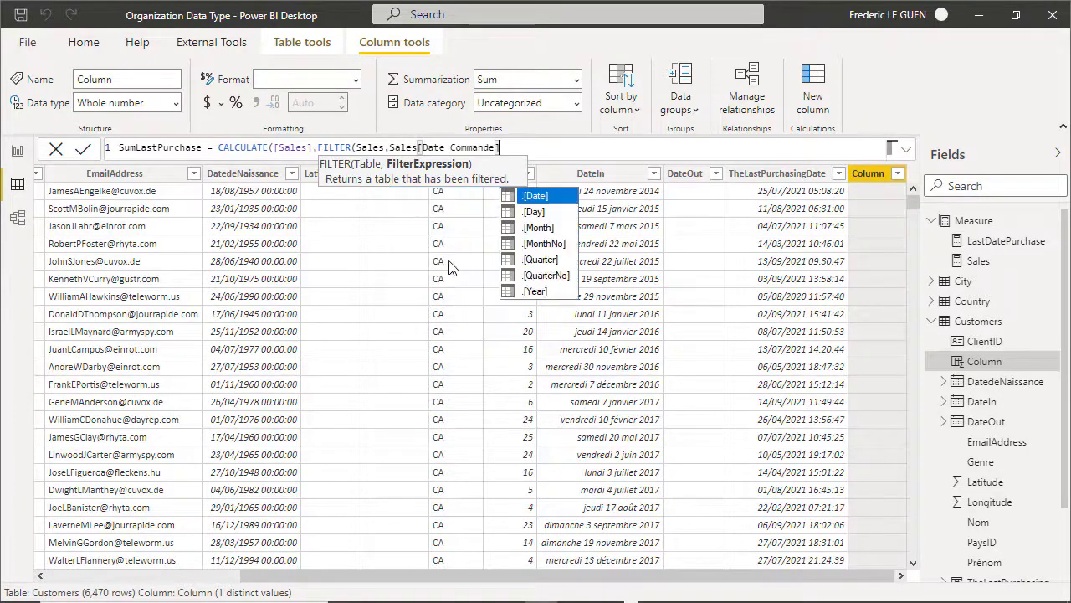
text(=)
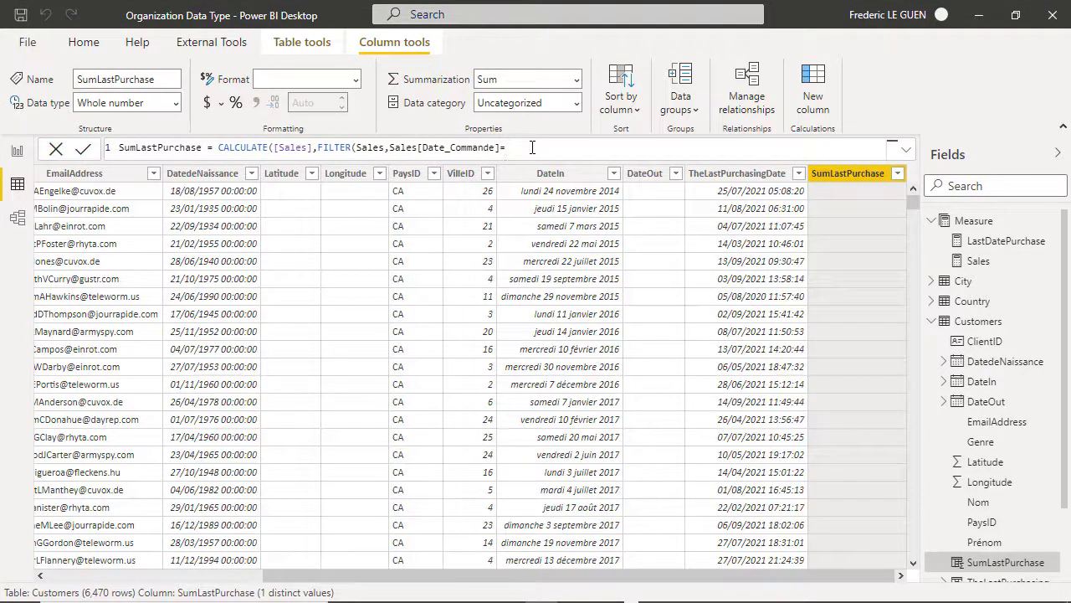
- Complete the filter condition with Customers[TheLastPurchasingDate], close both functions and commit the SumLastPurchase formula
text(Custo)
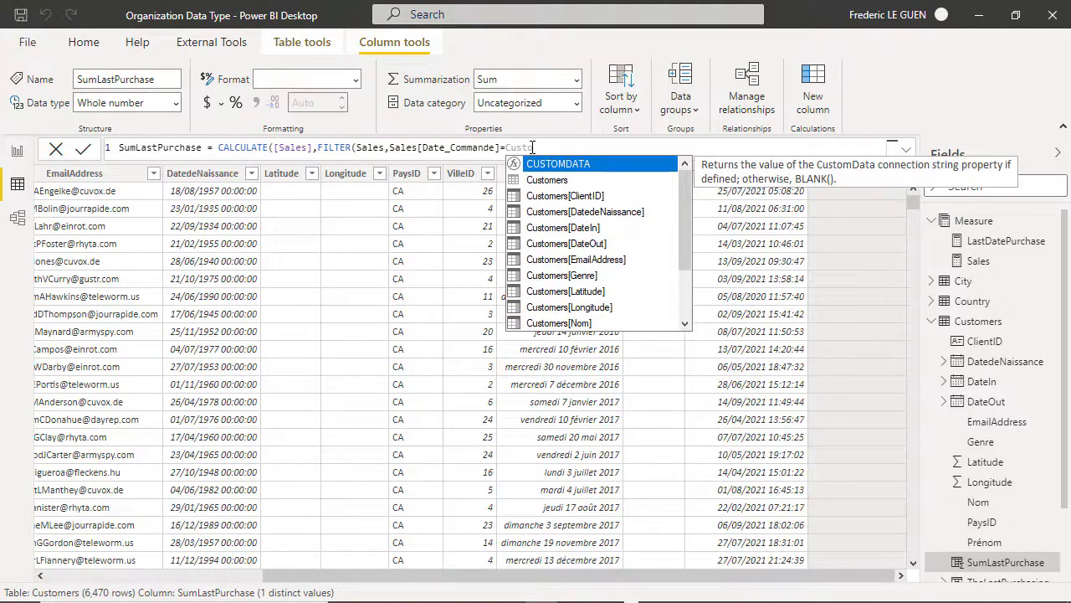
key(Down)
key(Down)
key(Down)
key(Down)
key(Down)
key(Down)
key(Down)
key(Down)
key(Down)
key(Down)
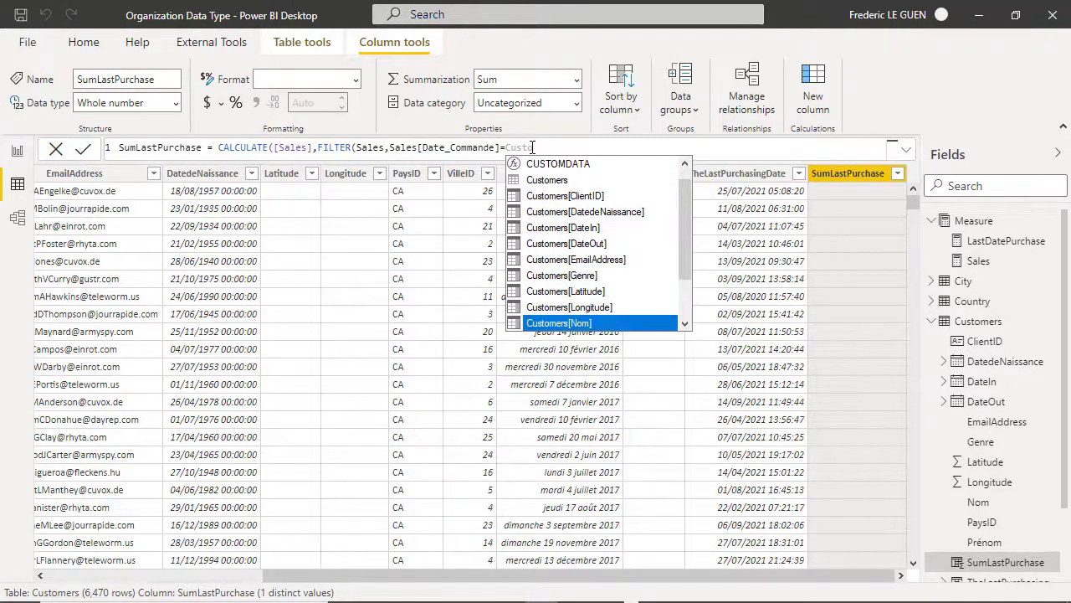
key(Down)
key(Down)
key(Down)
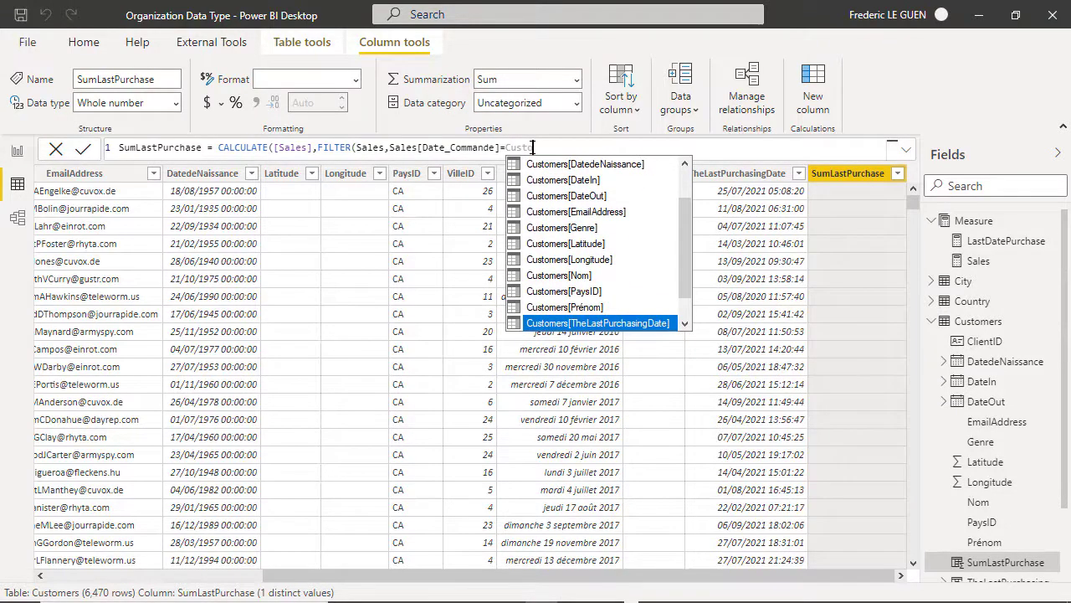
key(Tab)
text())
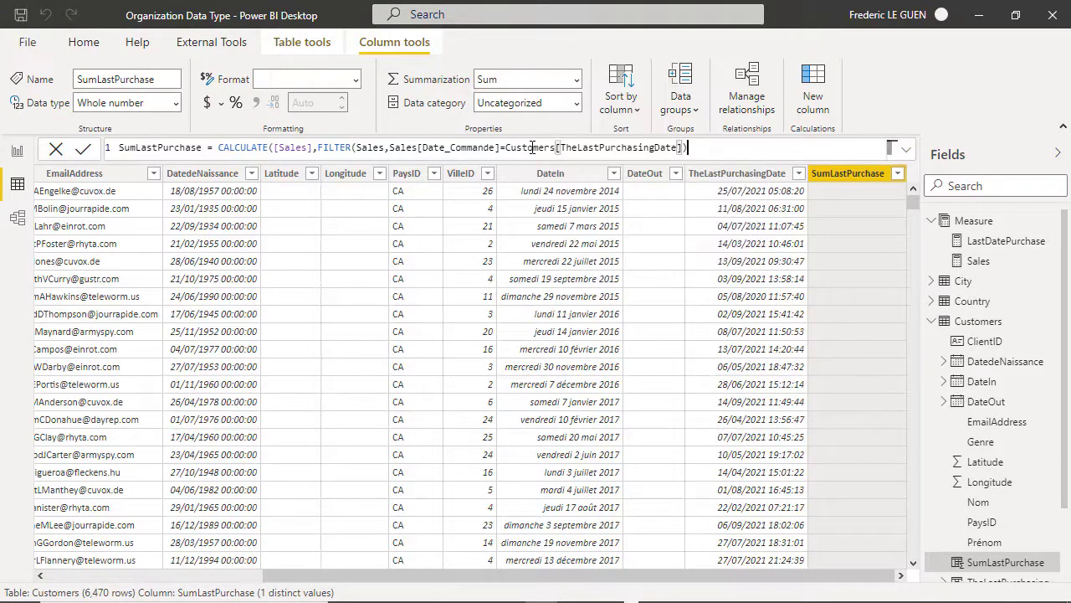
text())
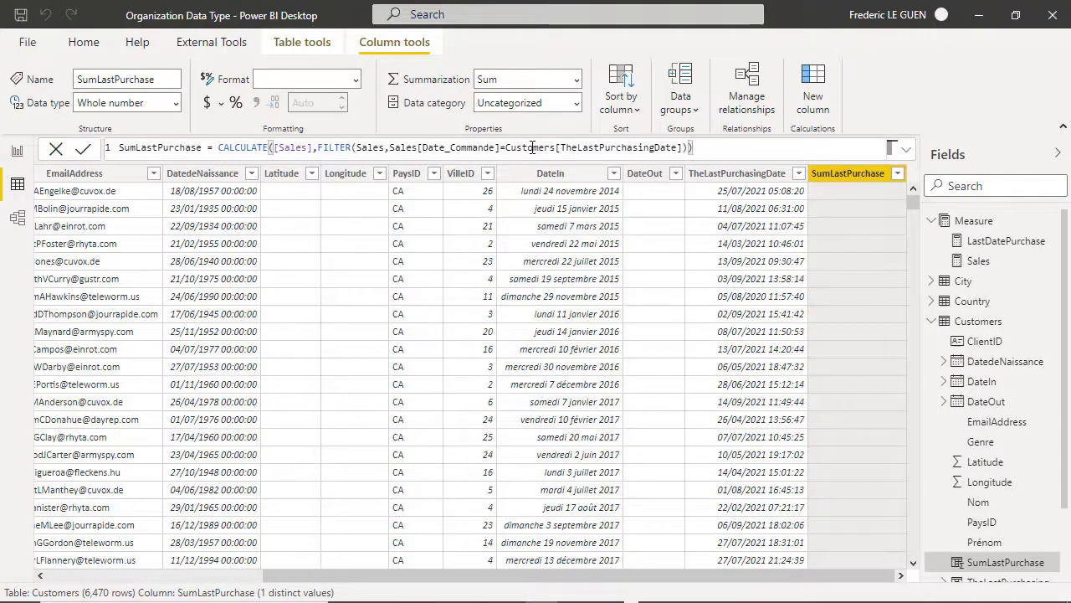
click(82, 149)
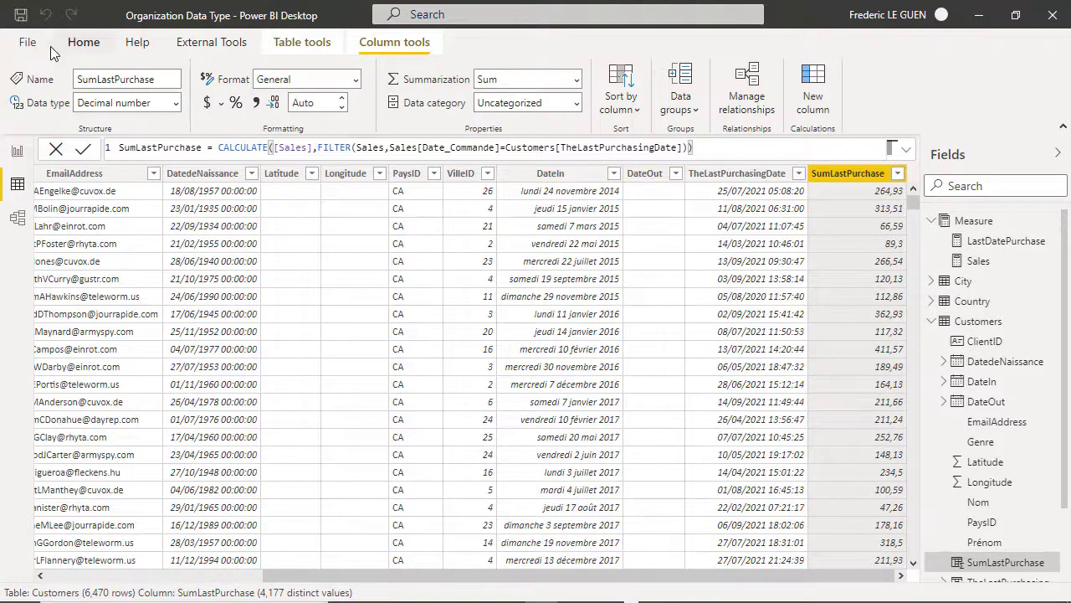
- Save the Organization Data Type file and publish it to My workspace
click(84, 42)
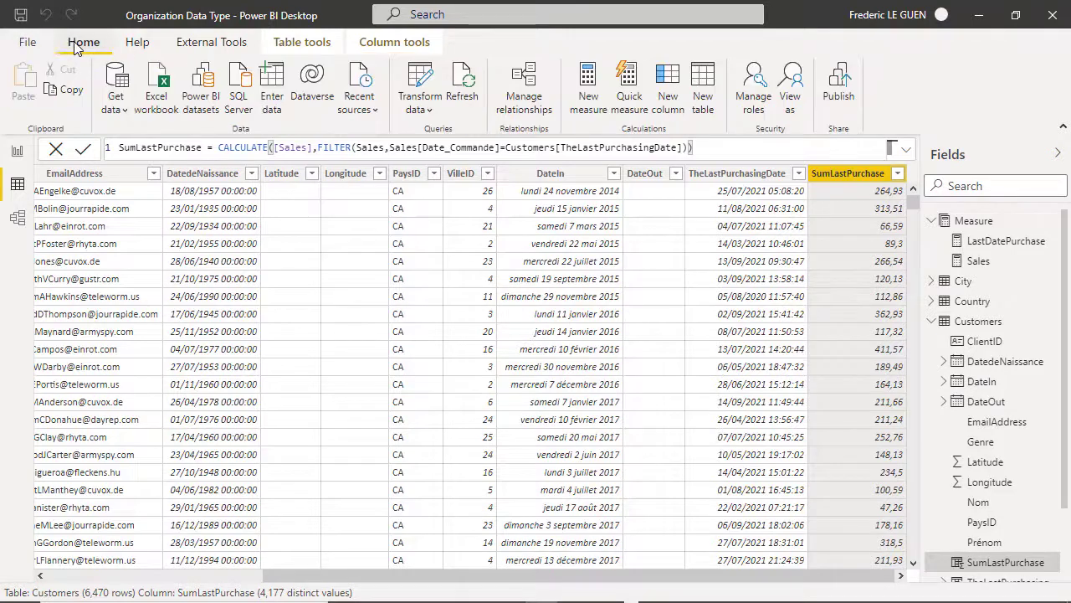
click(21, 16)
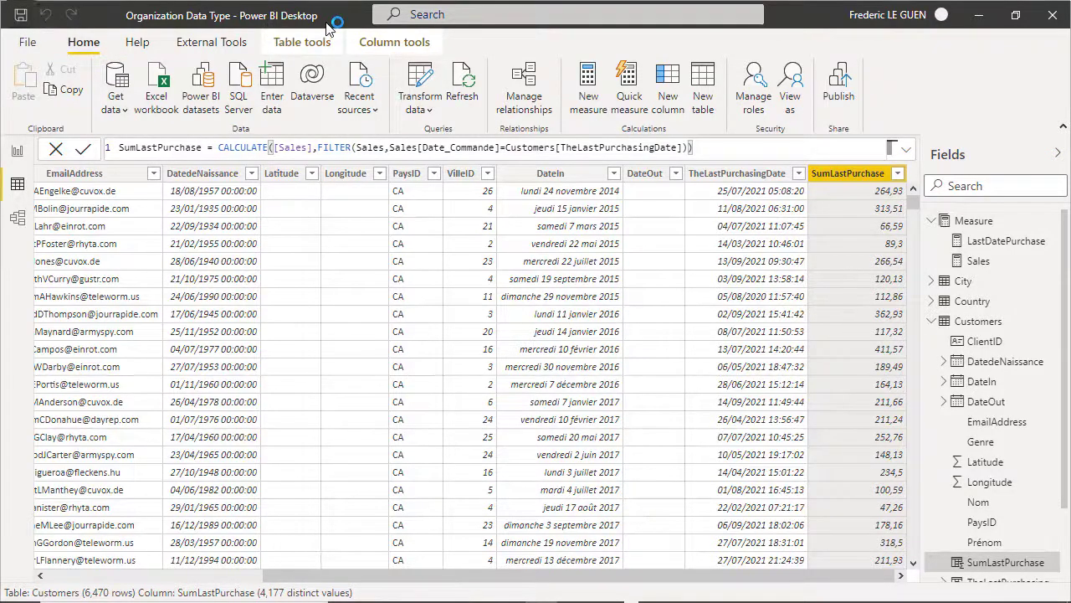
click(845, 94)
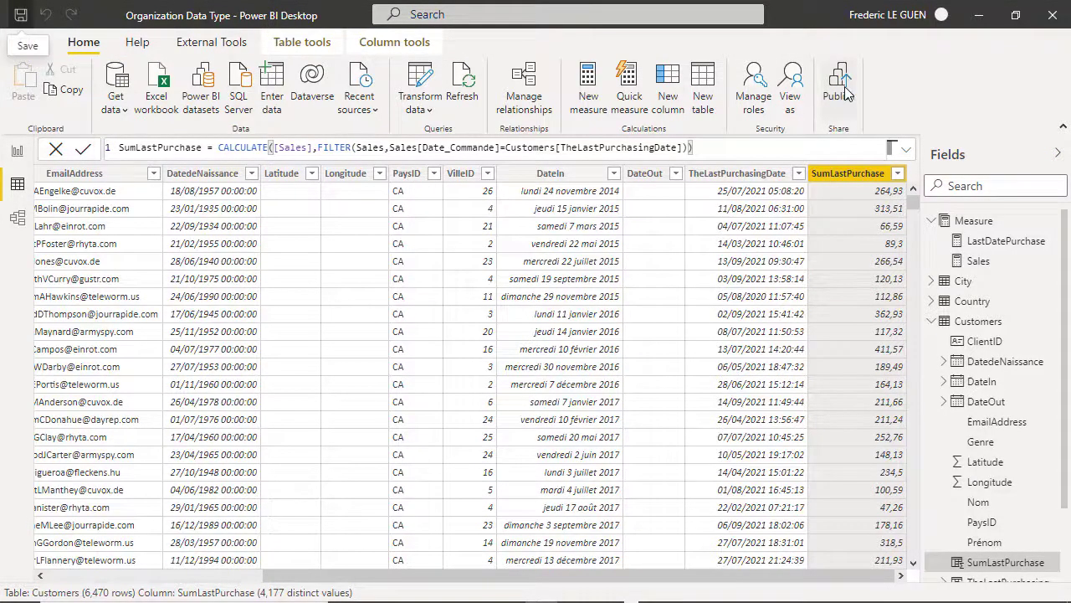
click(375, 266)
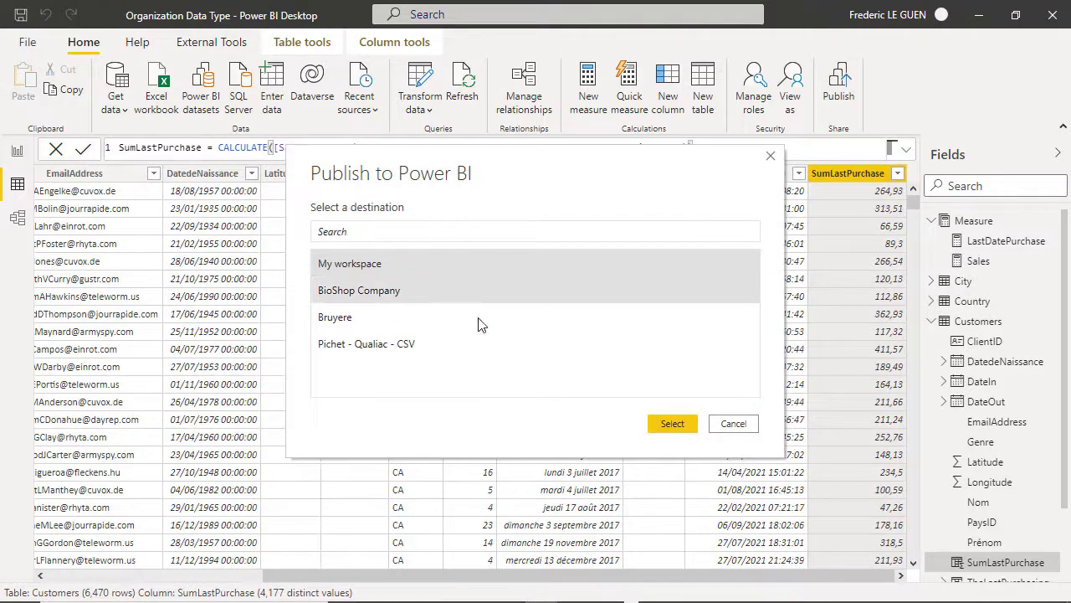
click(667, 426)
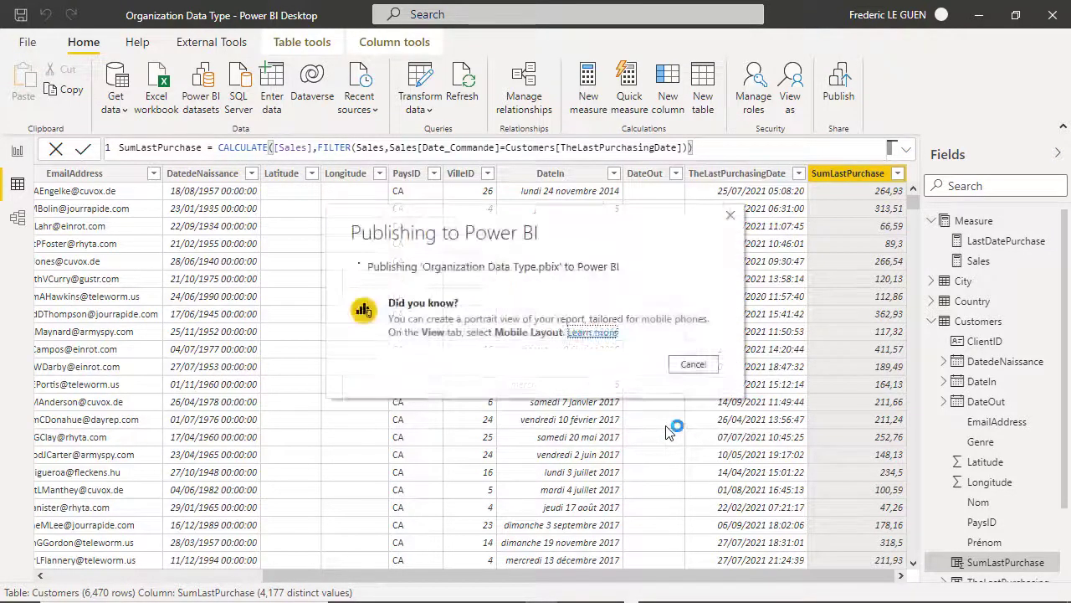
click(615, 403)
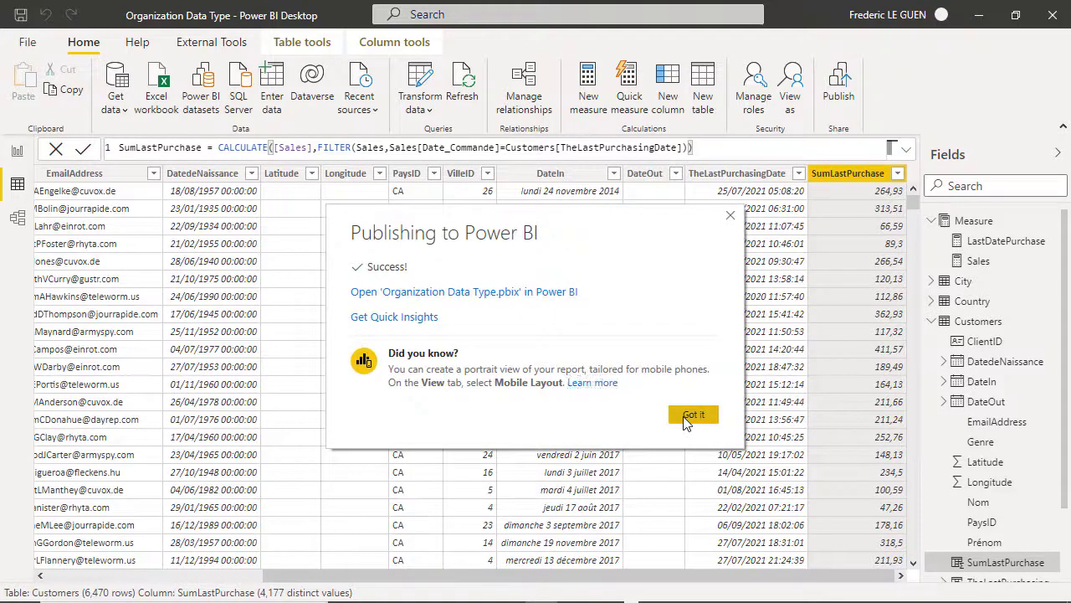
click(691, 415)
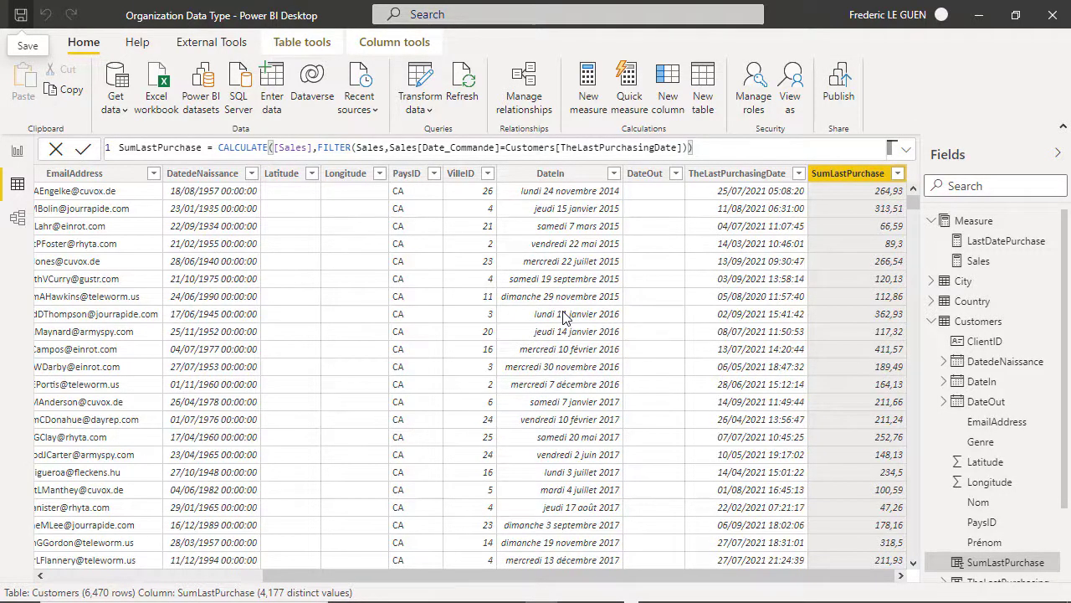
- Switch to Excel, extract the SumLastPurchase field for the customers in A2:A16, and widen column F slightly
key(alt+Tab)
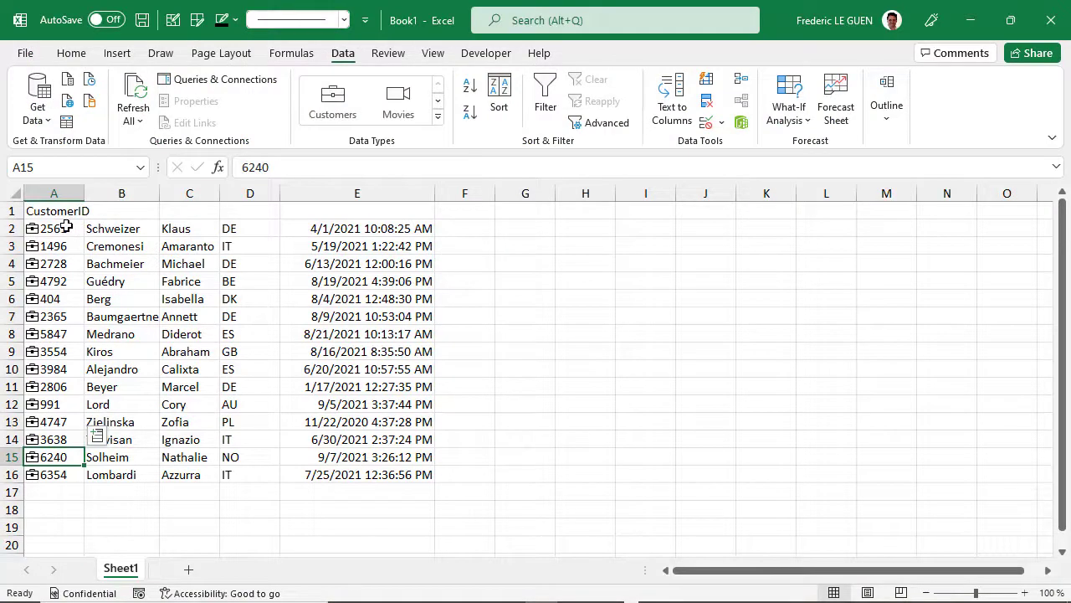
drag(68, 229, 70, 474)
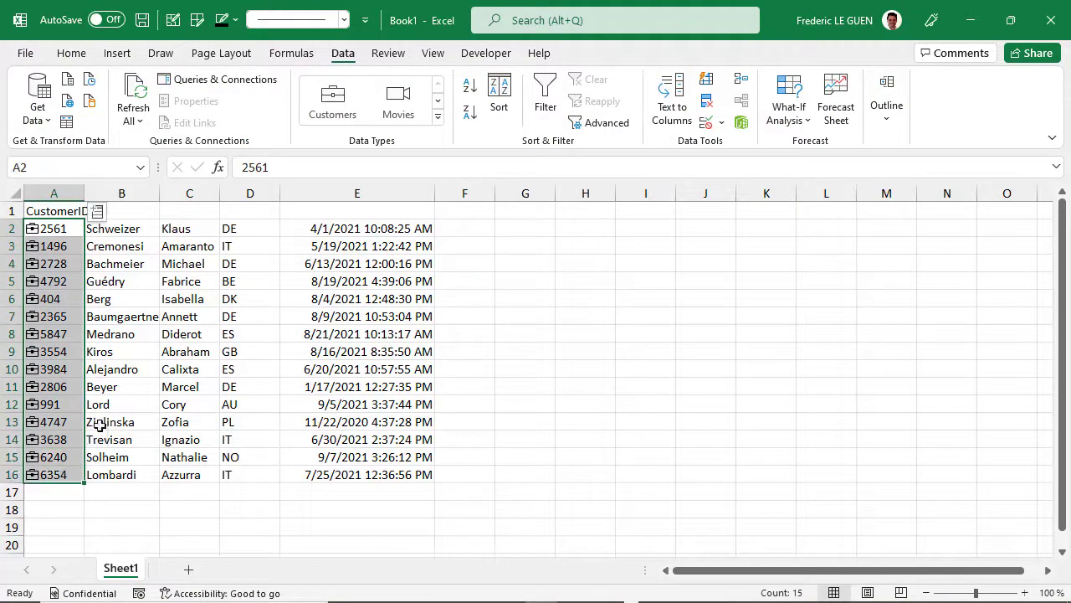
click(338, 107)
click(99, 213)
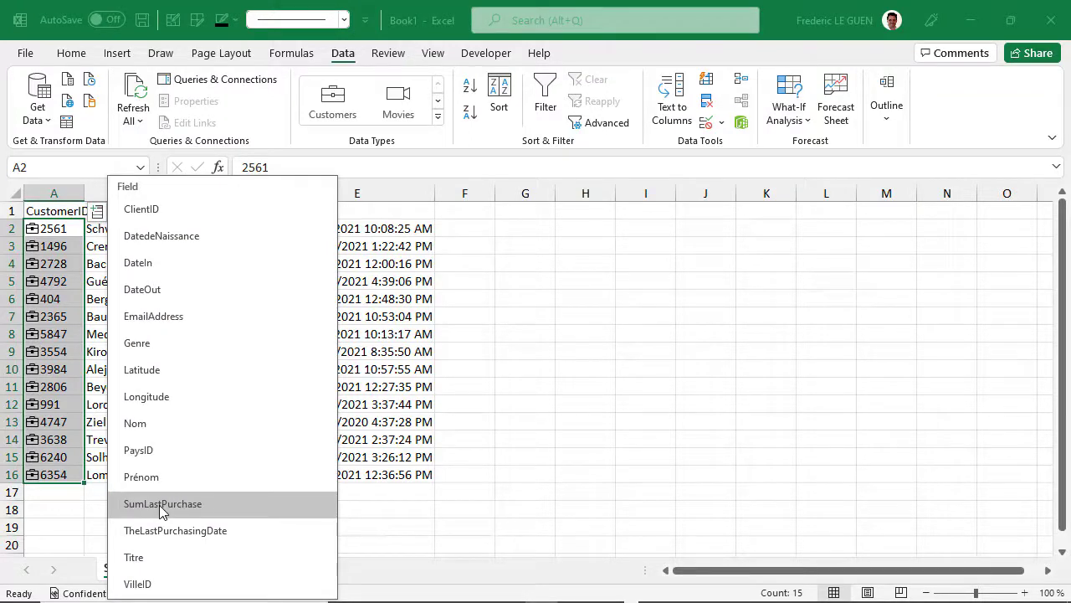
click(162, 504)
drag(495, 194, 508, 193)
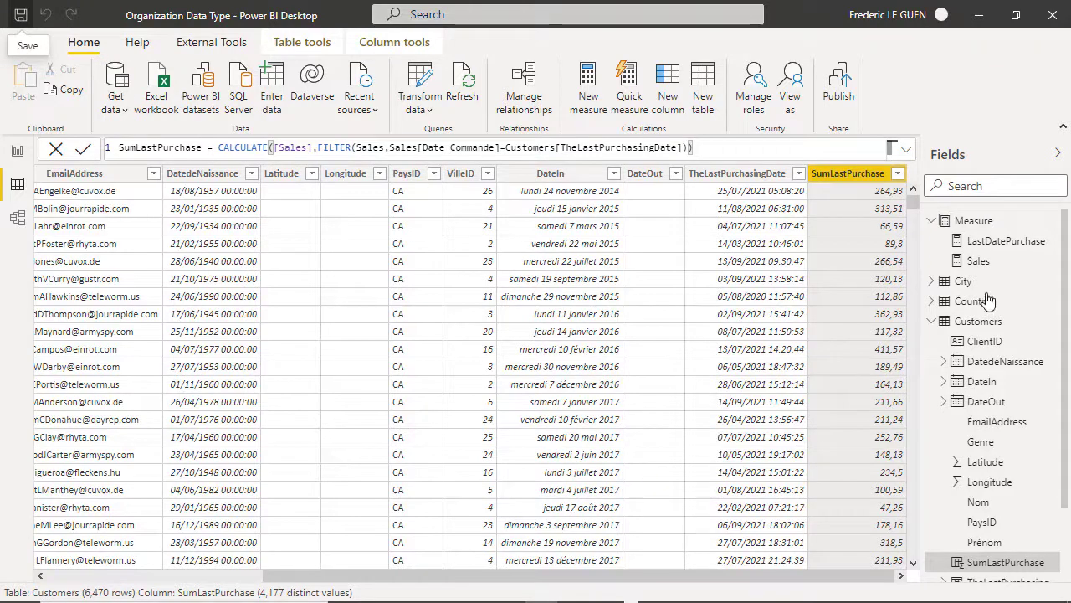
- Create a measure named SumCurrentMonth in the Measure table and start its formula with CALCULATE on the [Sales] measure
click(1052, 221)
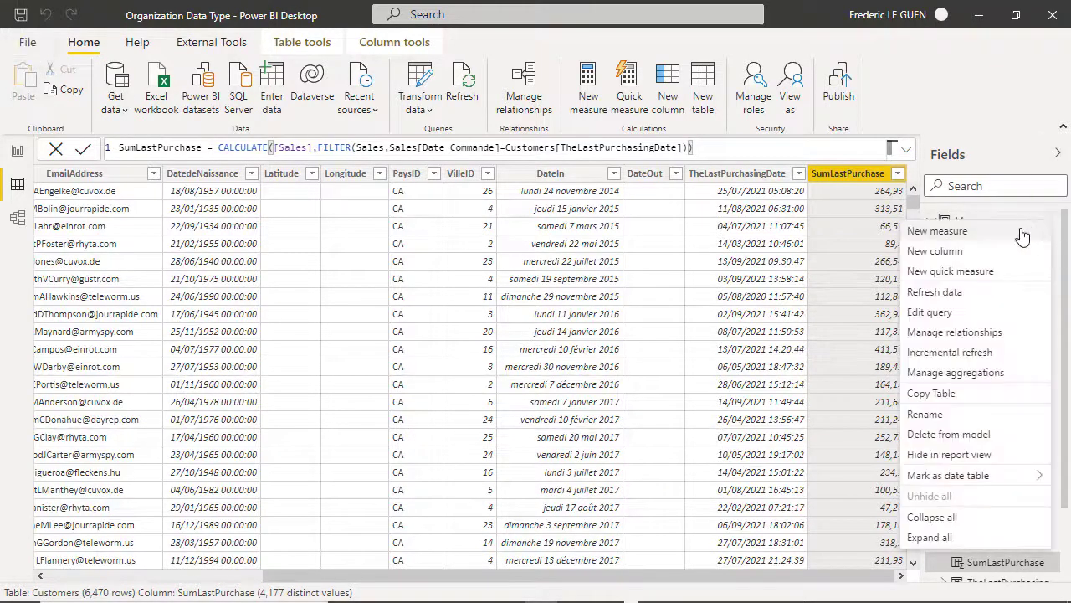
click(946, 237)
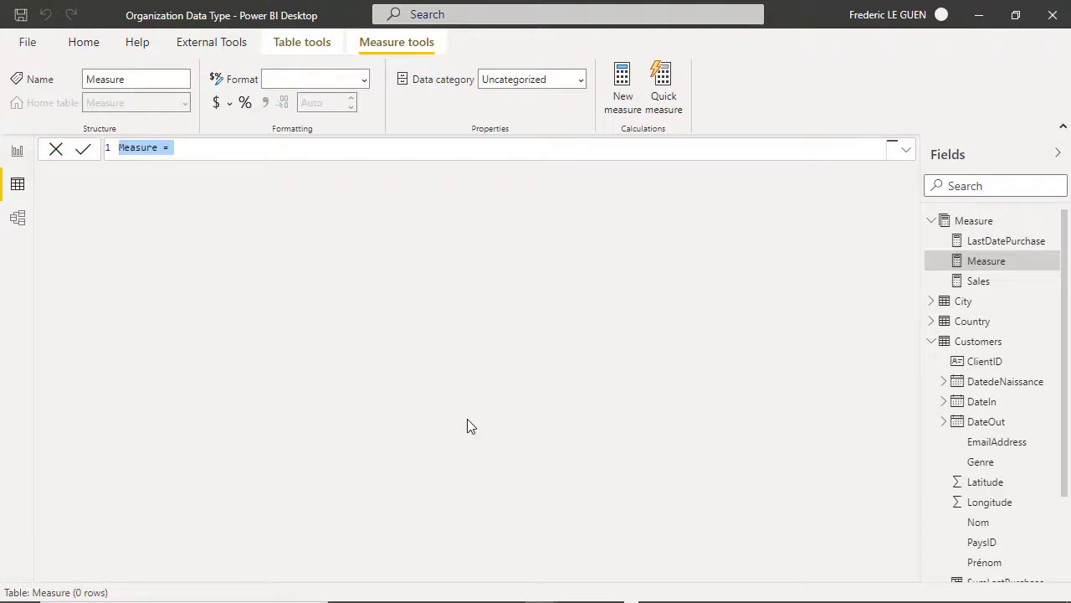
text(SumC)
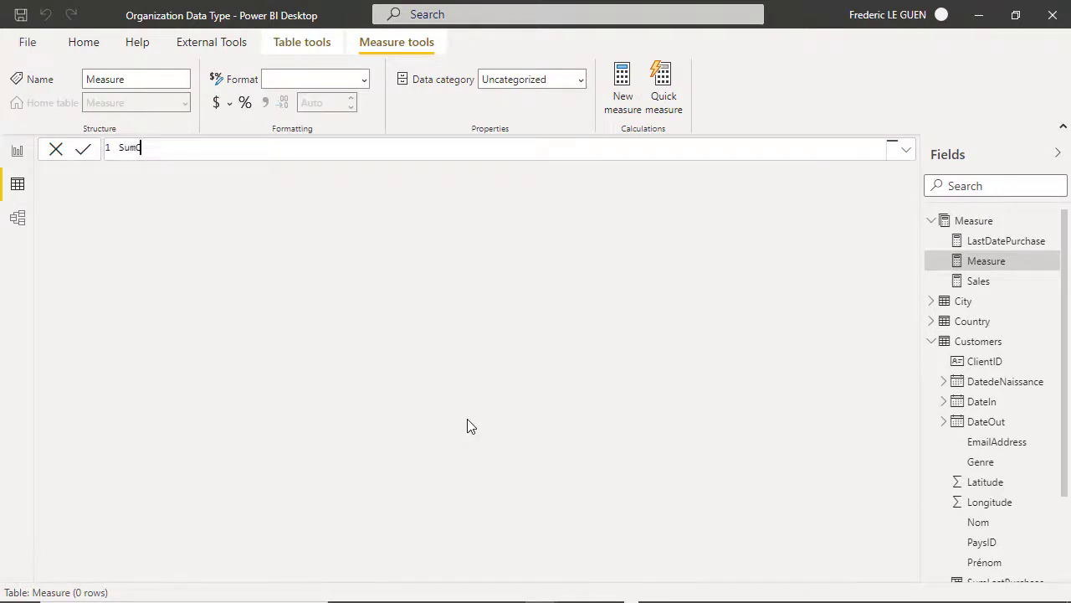
text(urrentMonth =)
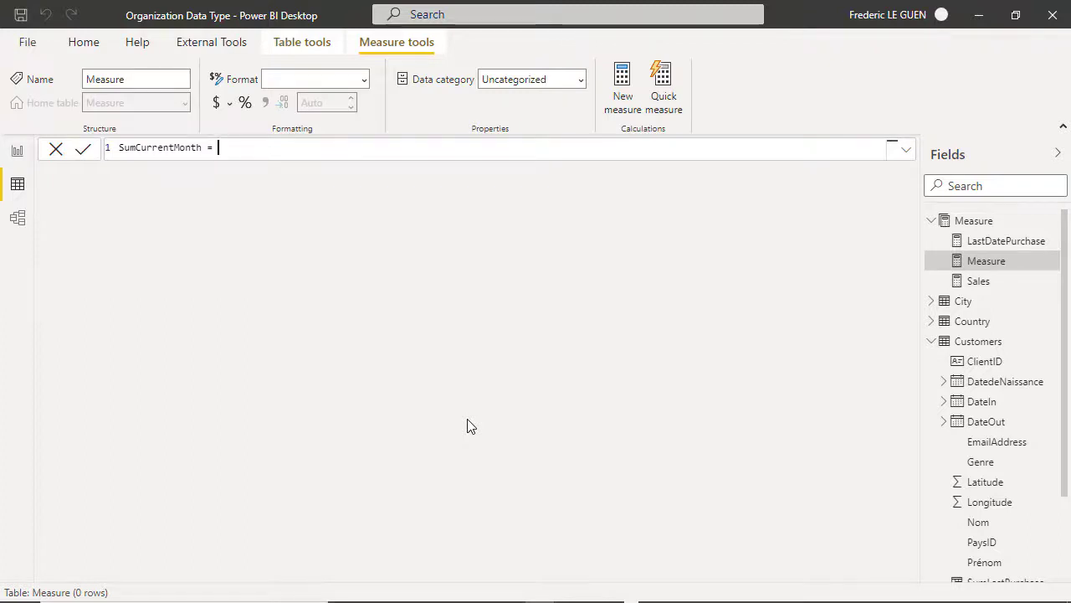
text(AL)
key(Tab)
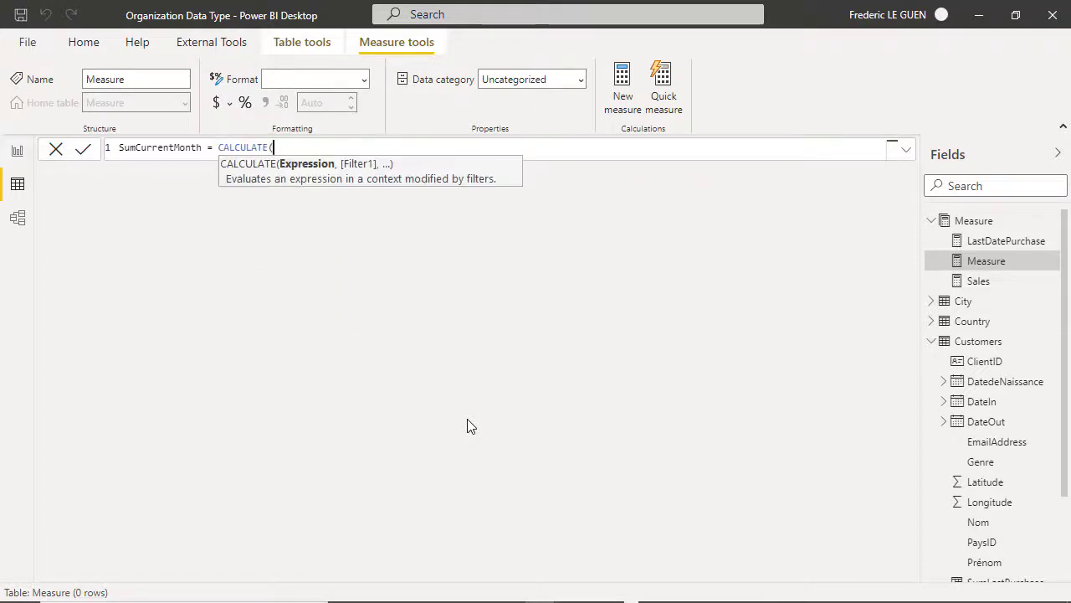
text([S)
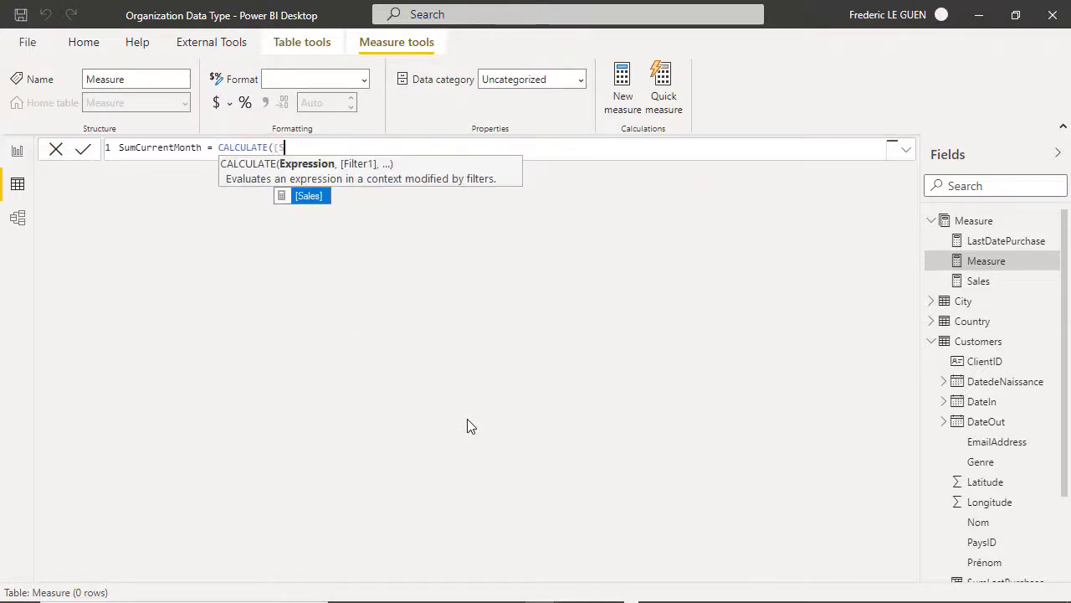
key(Tab)
text(,)
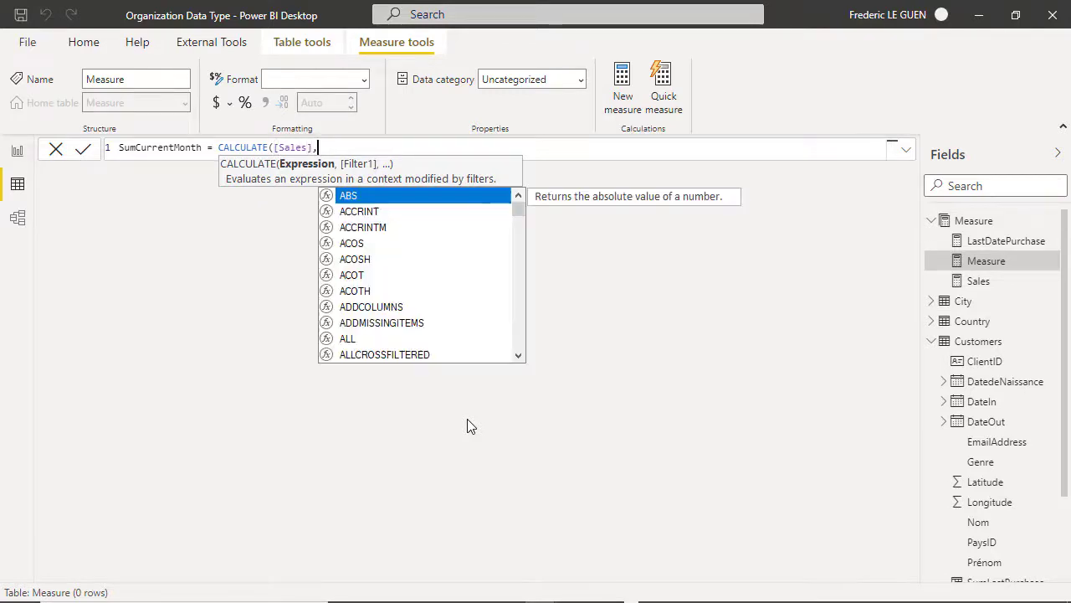
- Add a DATESBETWEEN filter to the SumCurrentMonth formula, with Sales[Date_Commande] as its dates column
text(DATE)
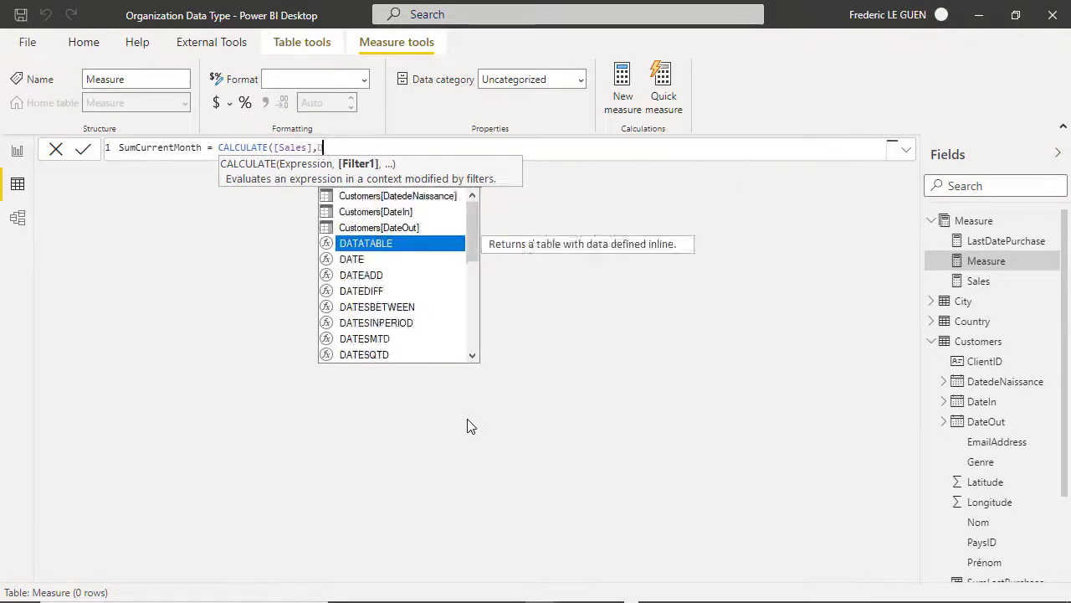
key(Down)
key(Down)
key(Down)
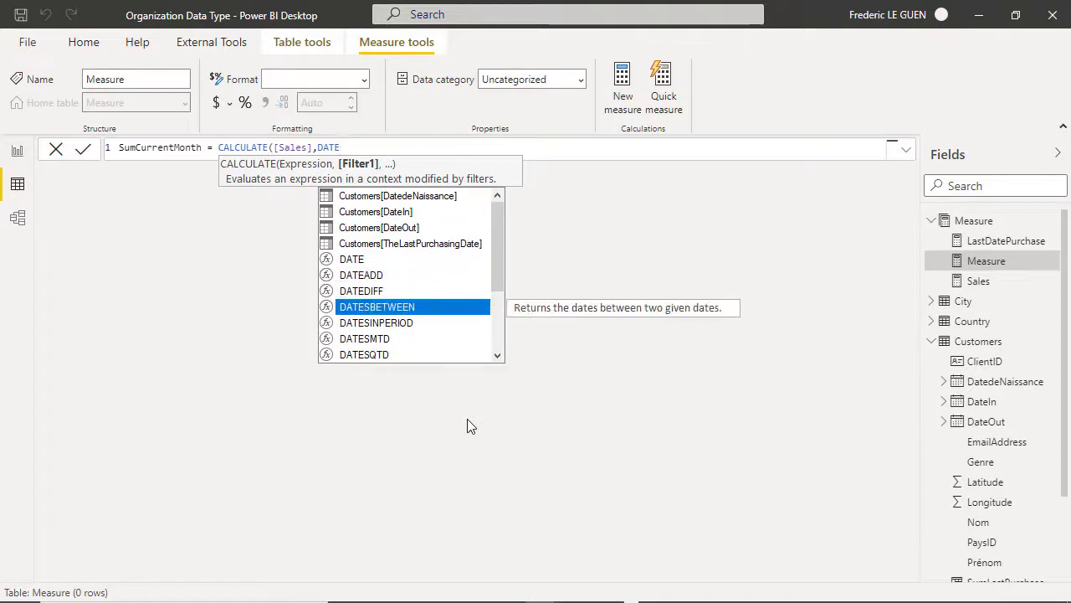
key(Tab)
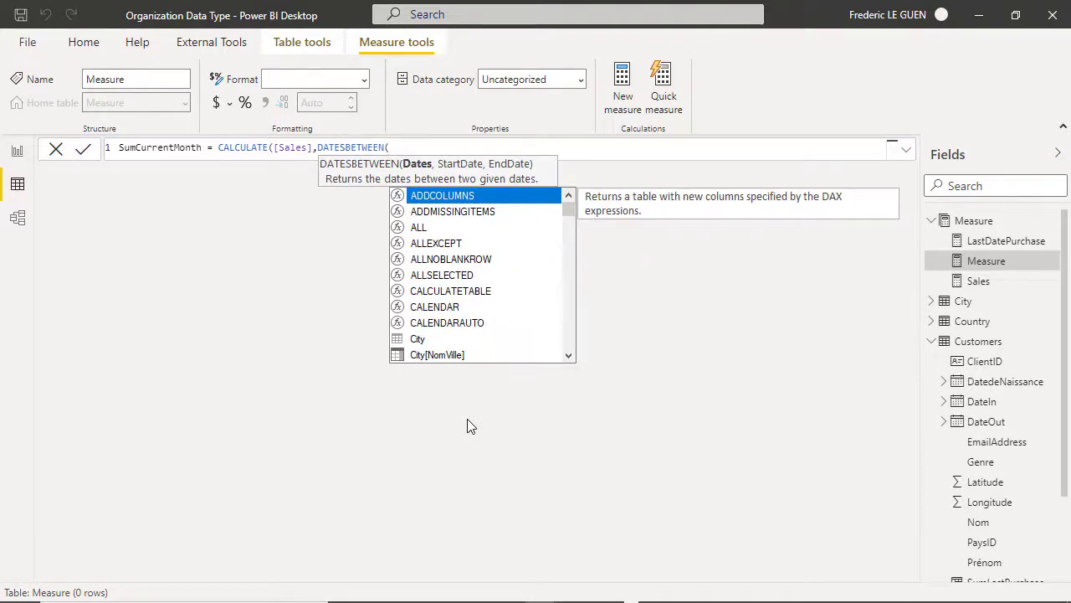
text(Sale)
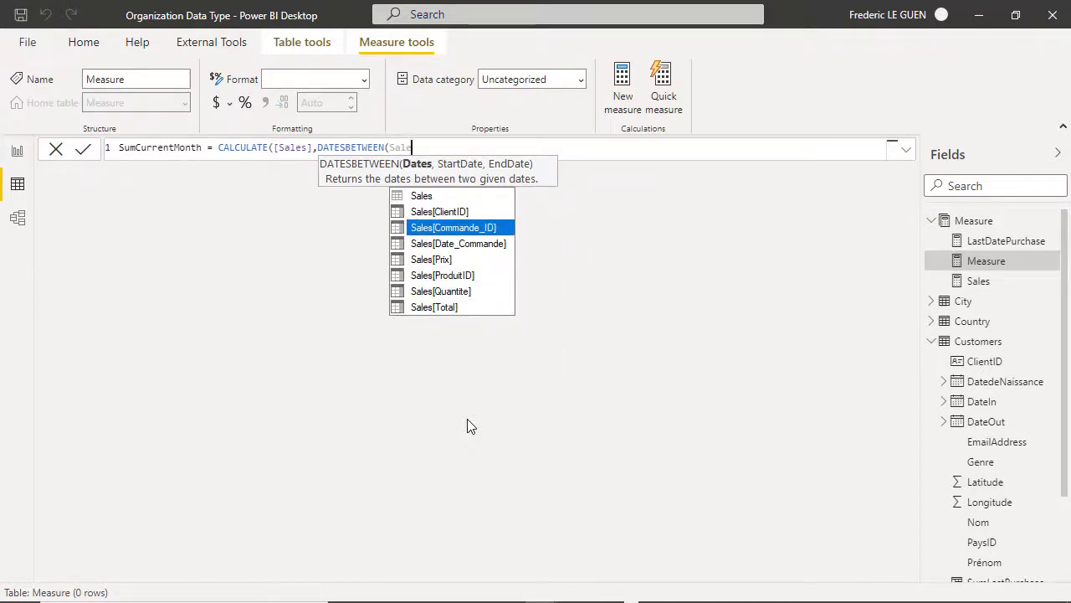
key(Down)
key(Tab)
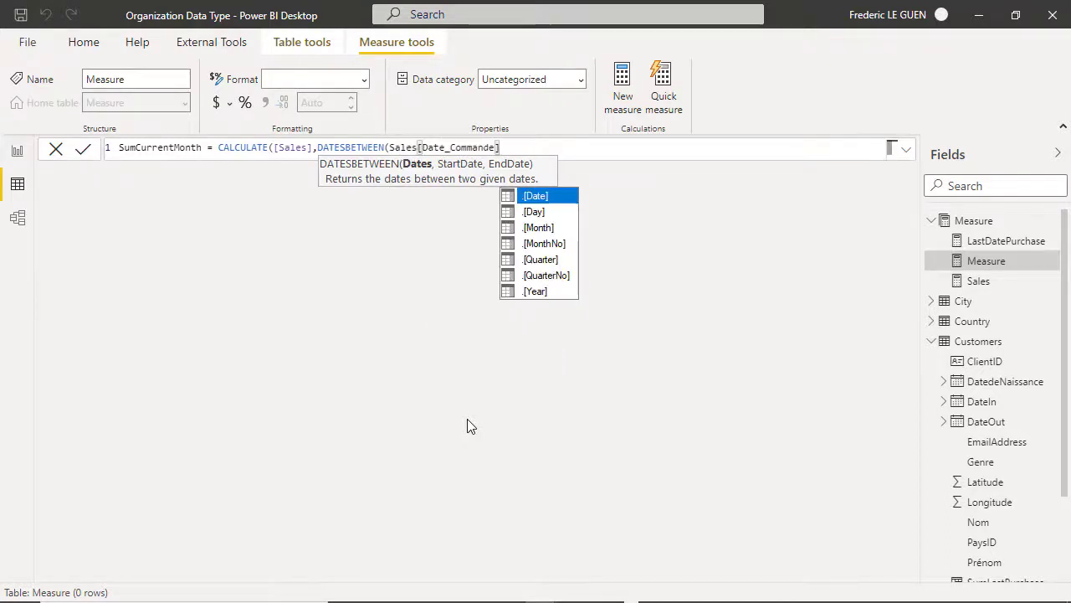
text(,)
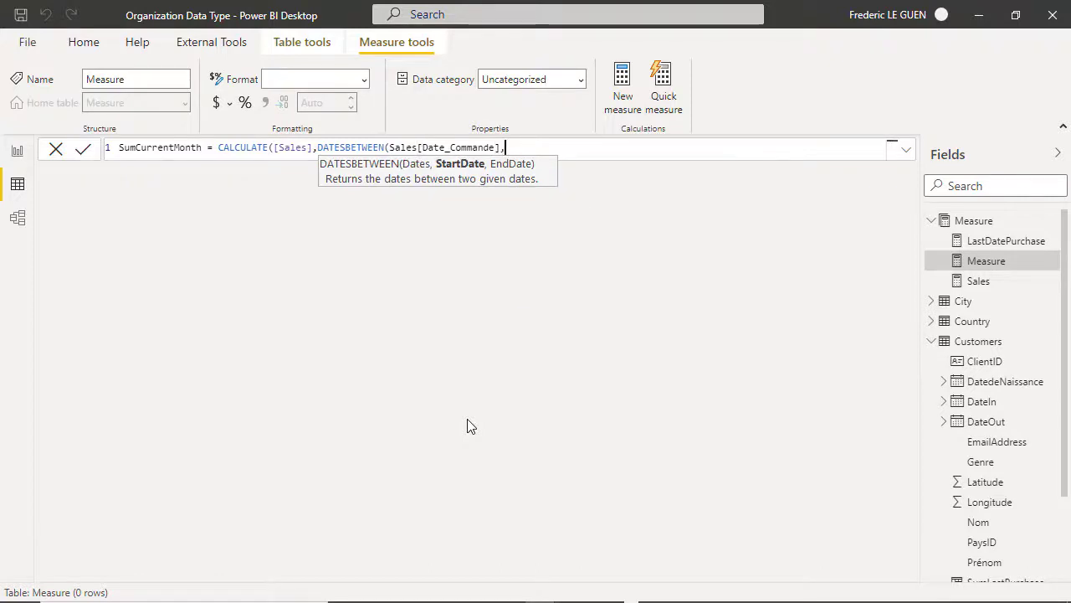
- Enter DATE(YEAR(TODAY()),MONTH(TODAY()),1) as the start date of the DATESBETWEEN function
text(DATE()
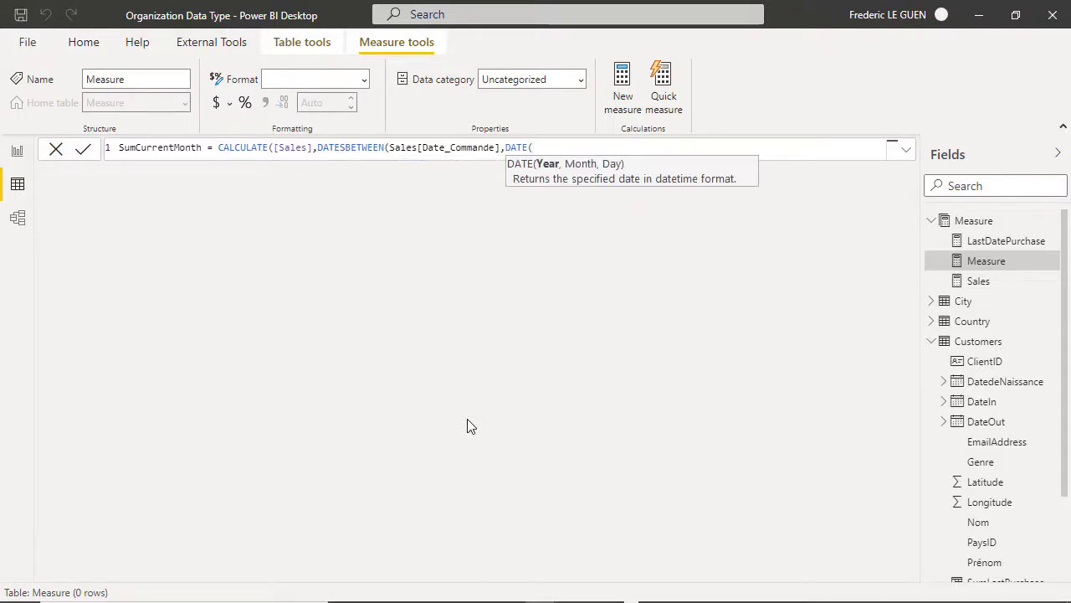
text(YEAR()
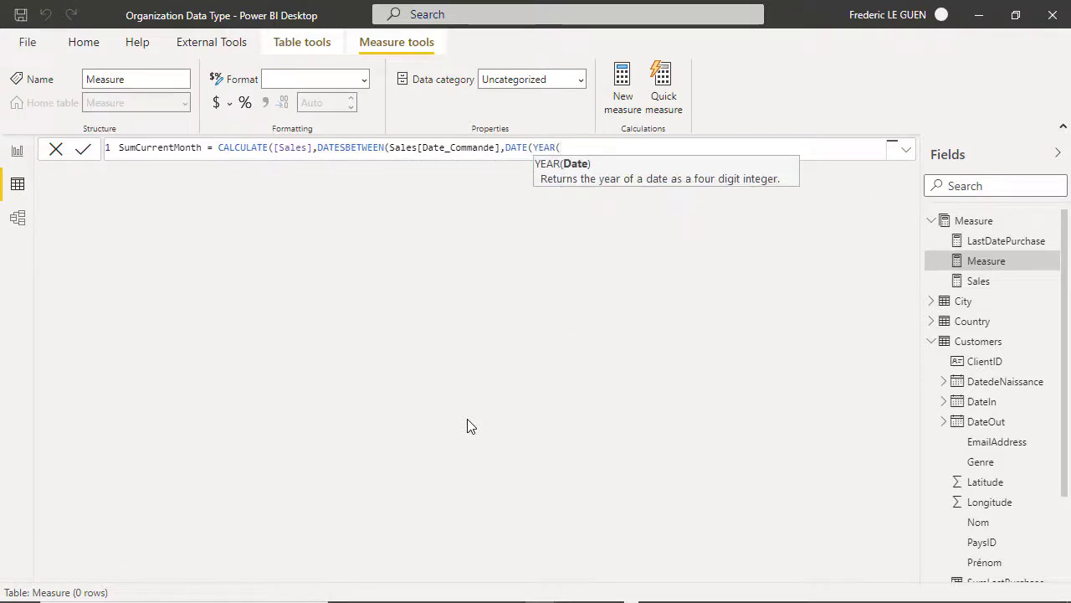
text(TO)
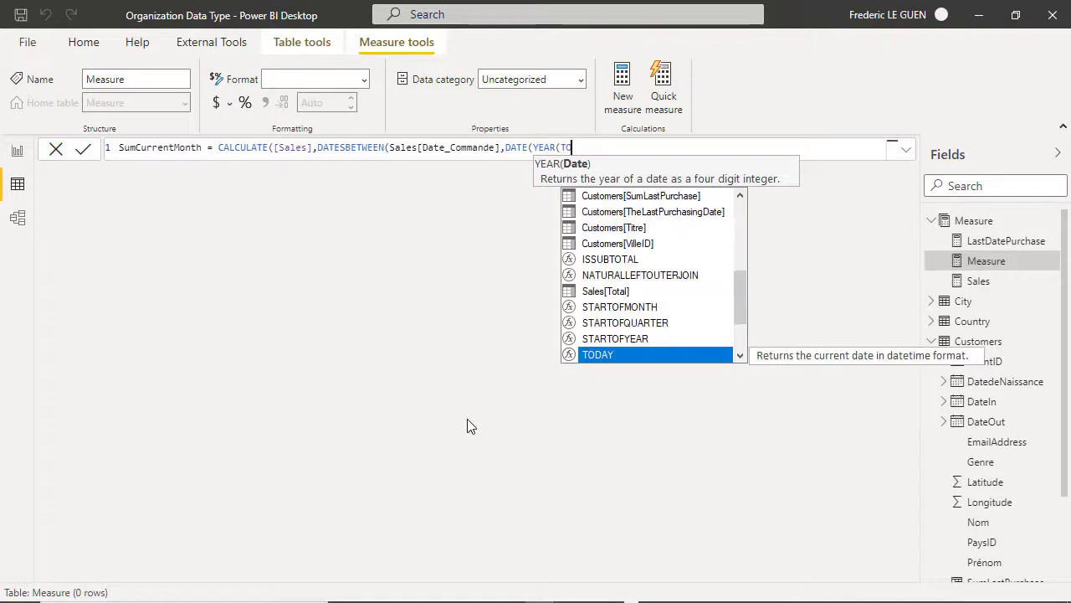
key(Tab)
text()),Mon)
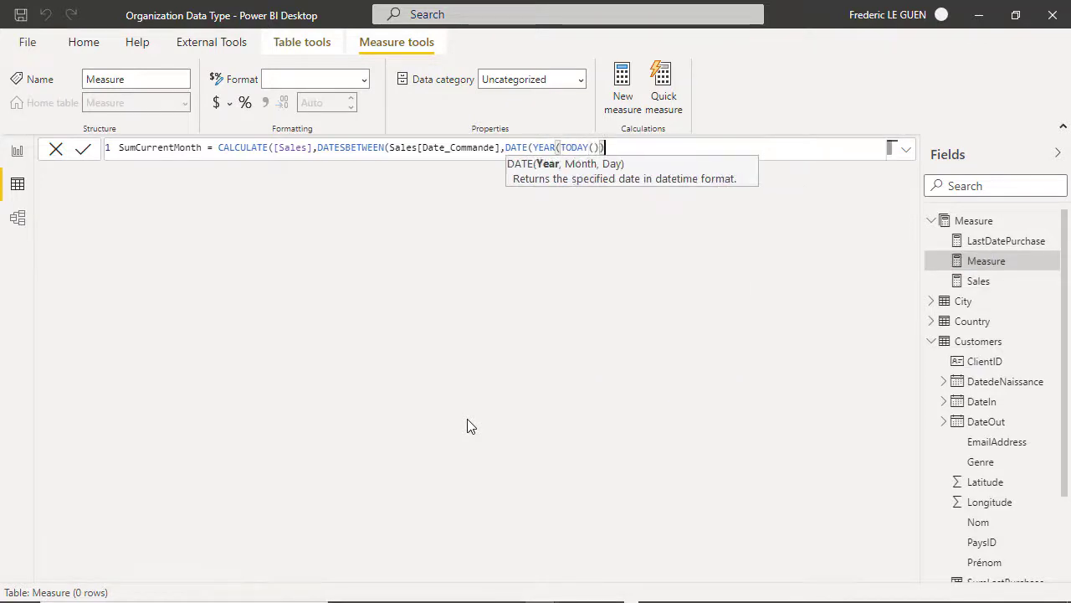
key(Tab)
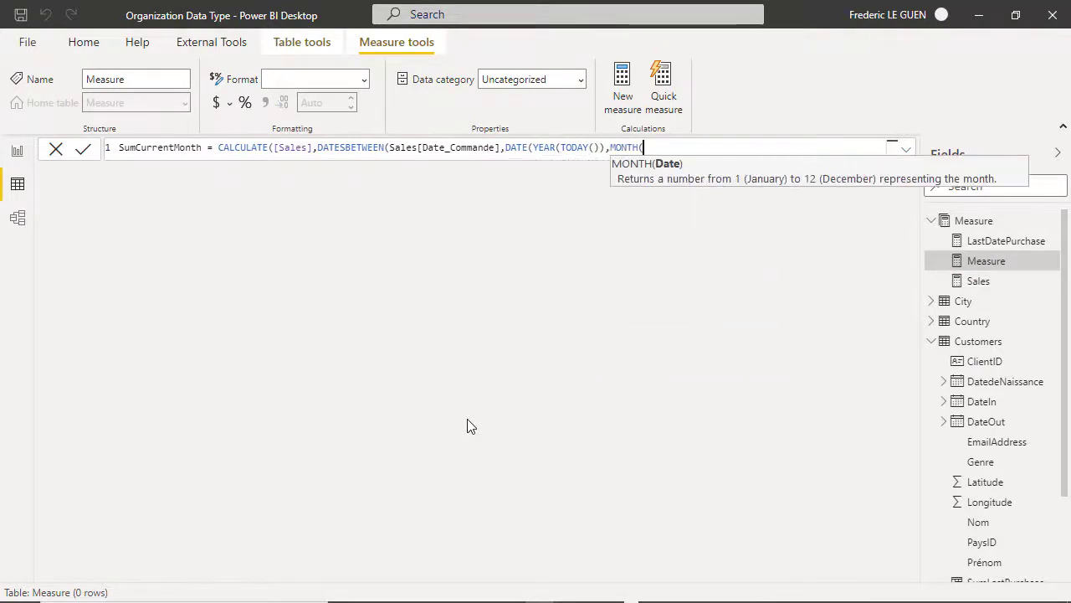
text(tod)
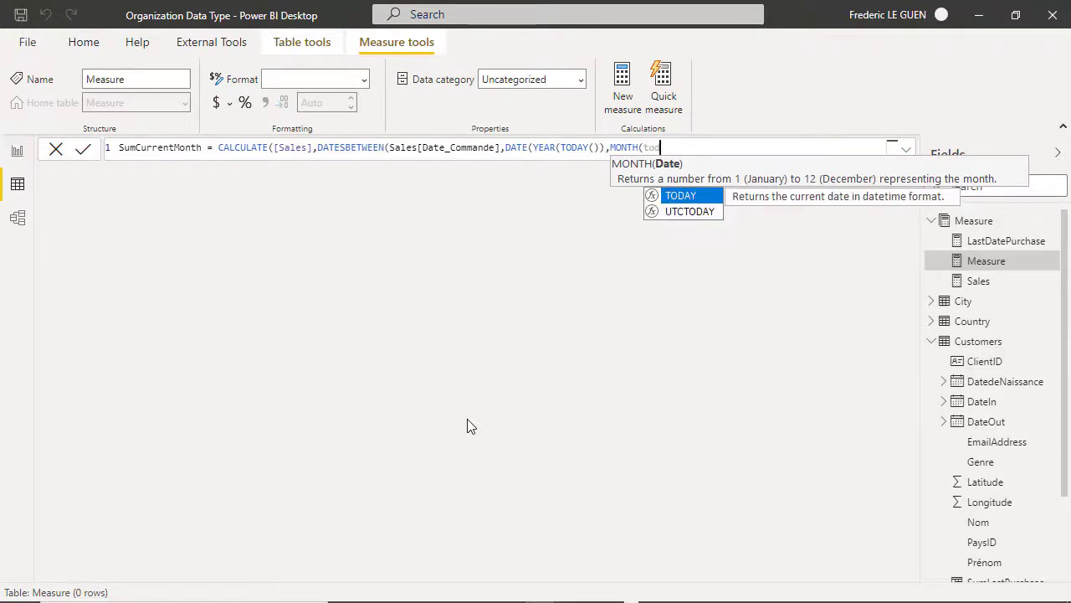
key(Tab)
text()),)
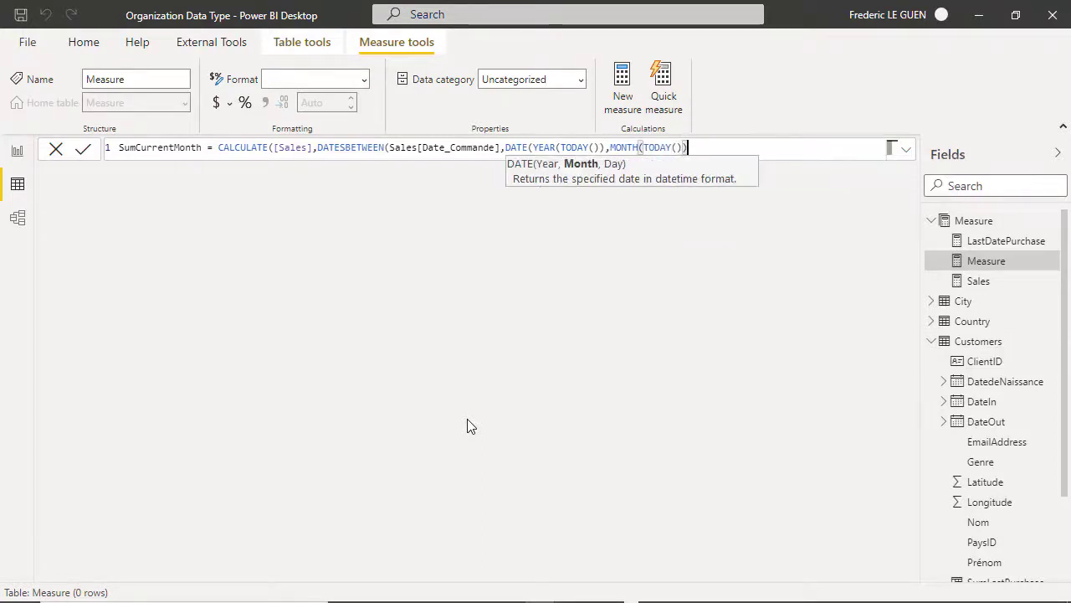
text(1))
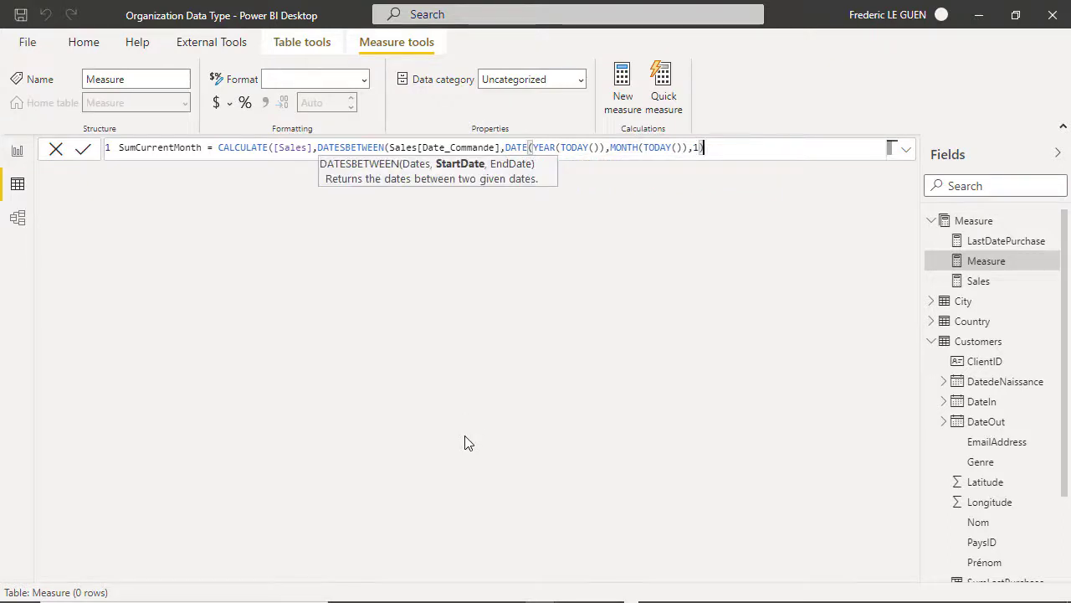
- Enter EOMONTH(TODAY(),0) as the end date, close the remaining functions and commit the SumCurrentMonth measure
text(,e)
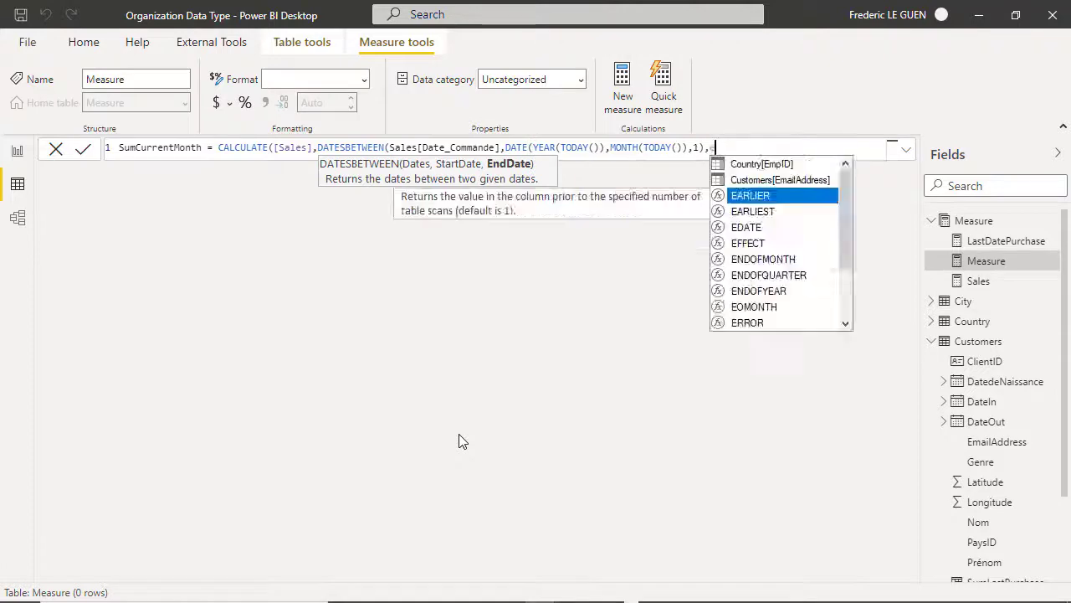
text(o)
key(Tab)
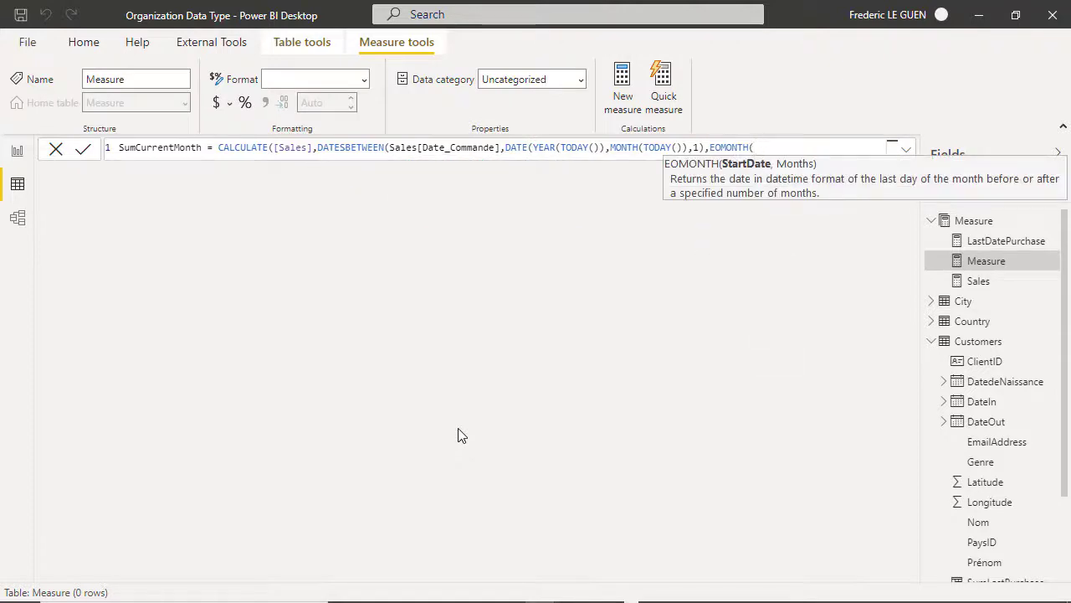
text(toda)
key(Tab)
text())
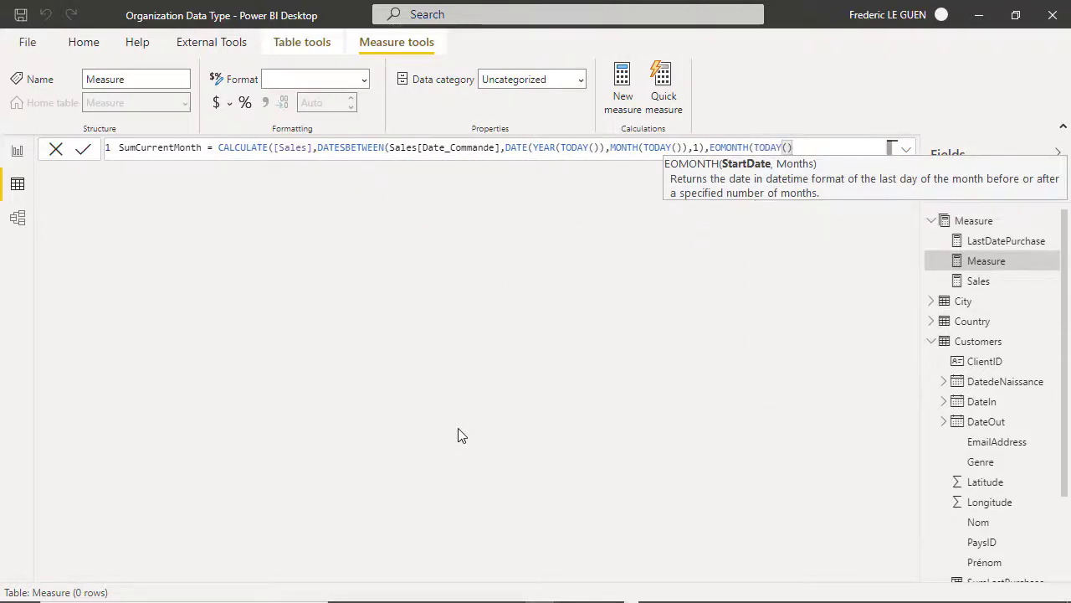
text(,0)
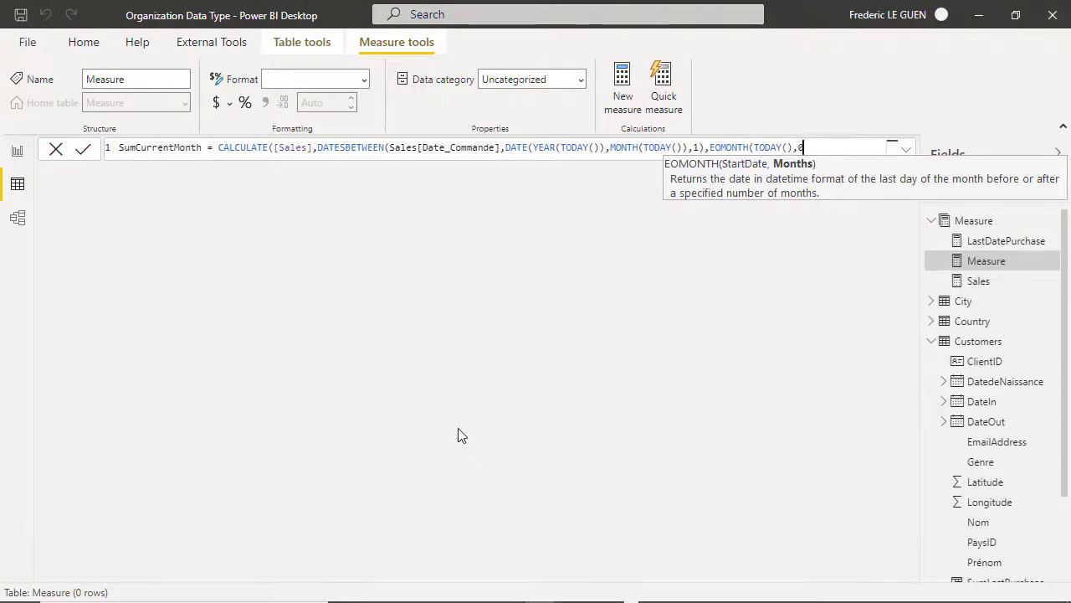
text()))
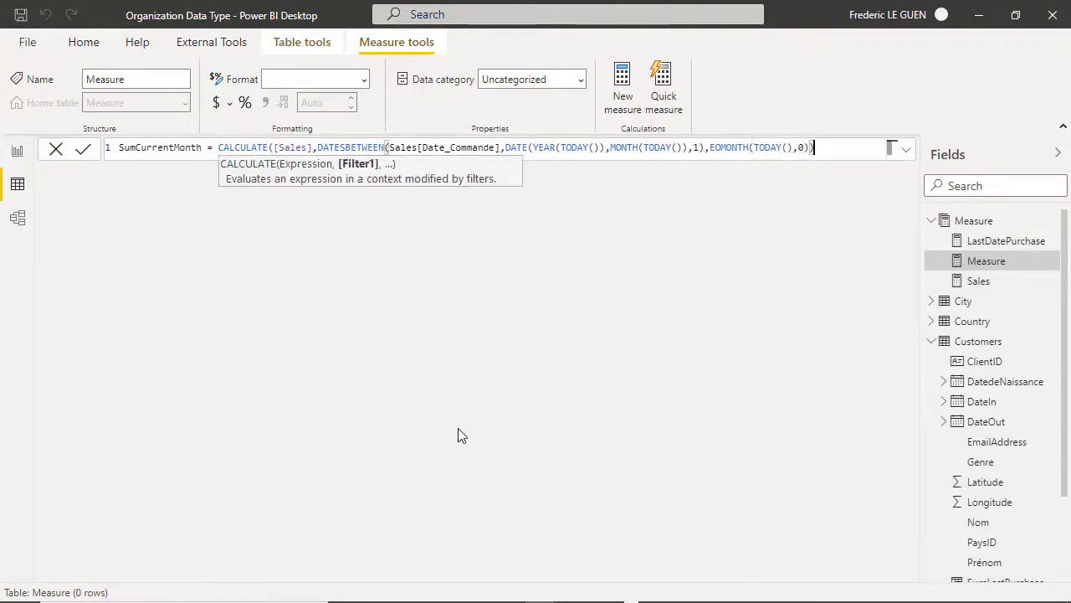
click(82, 150)
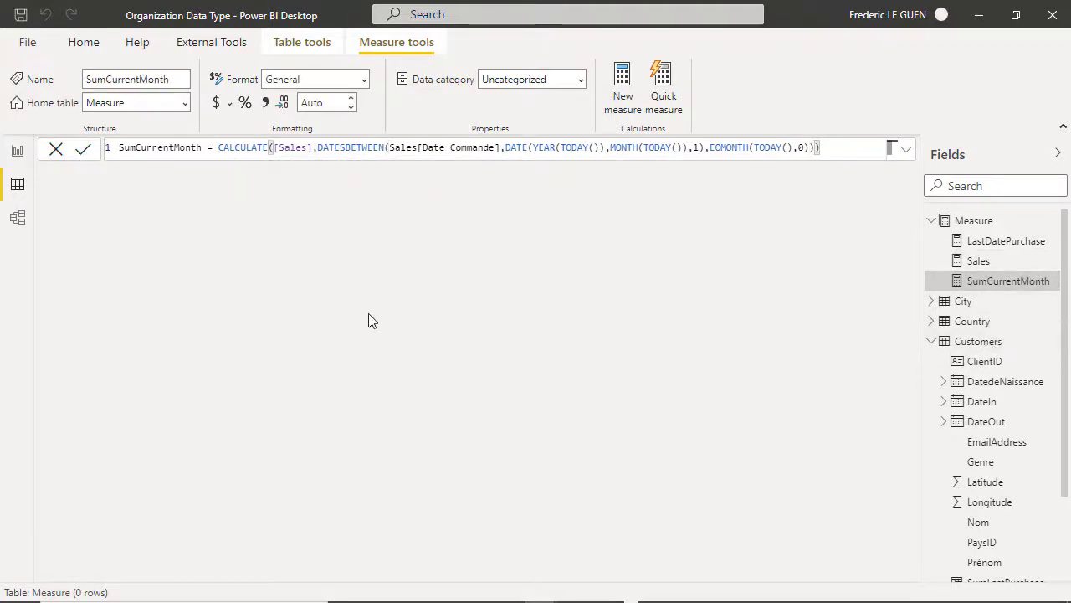
- Add a calculated column to the Customers table with the formula SalesOfTheMonth = [SumCurrentMonth]
click(23, 191)
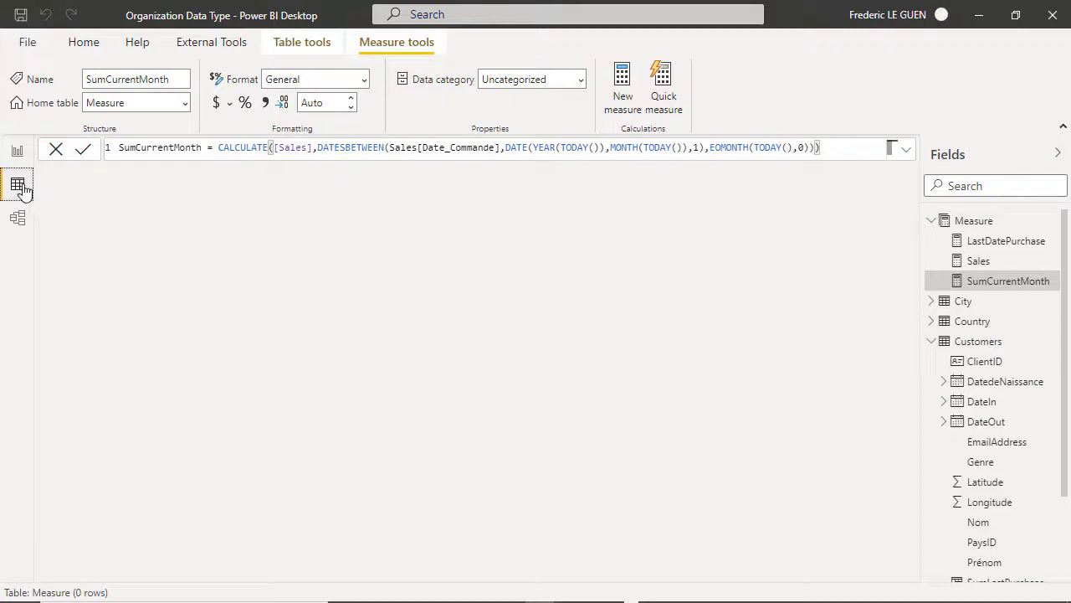
click(971, 343)
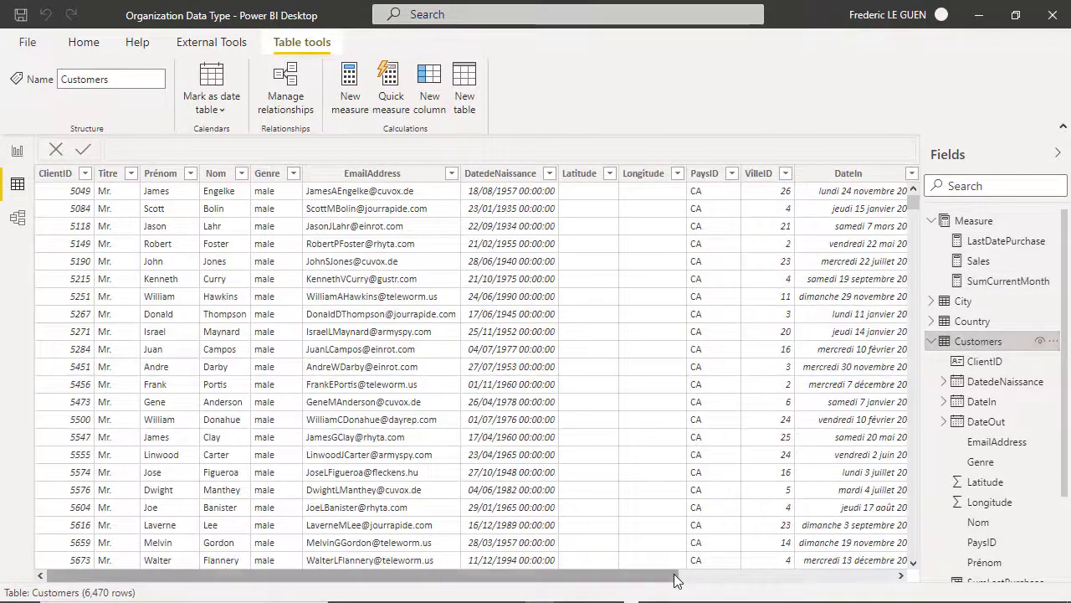
drag(676, 579, 915, 579)
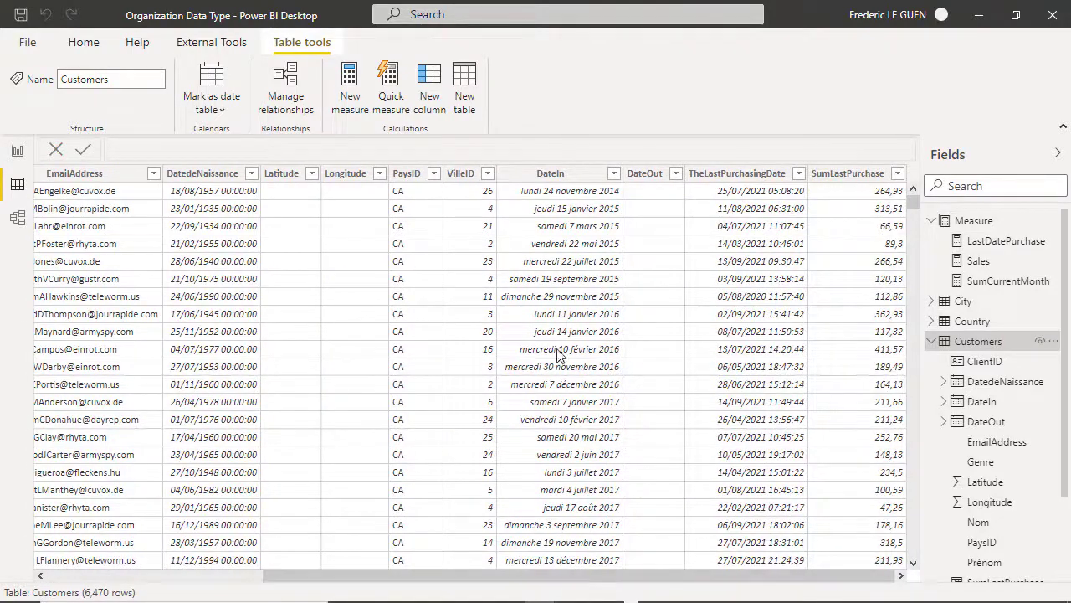
click(430, 80)
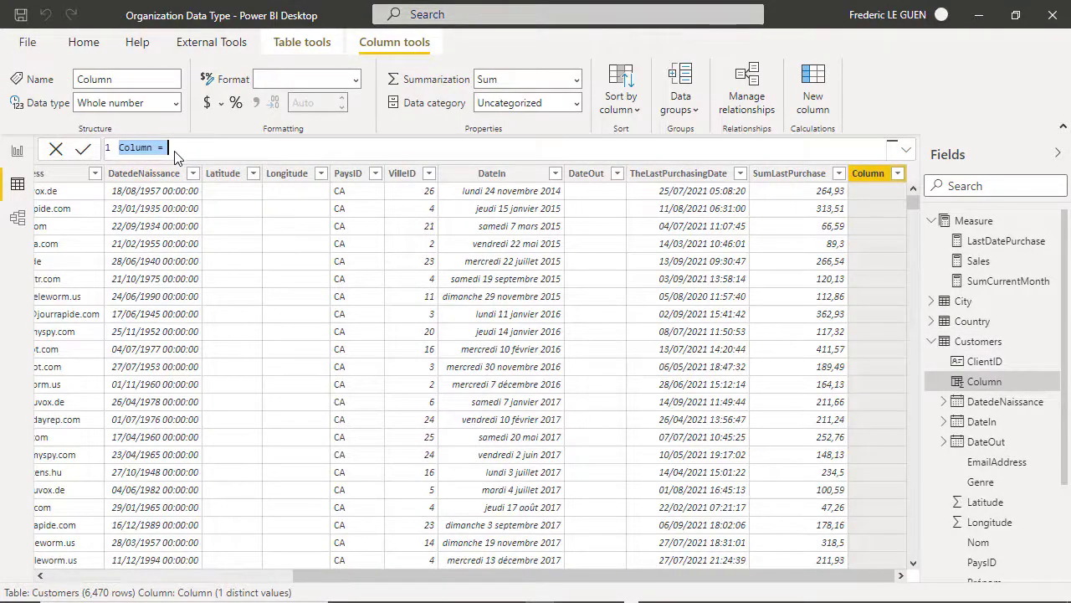
text(SalesOf)
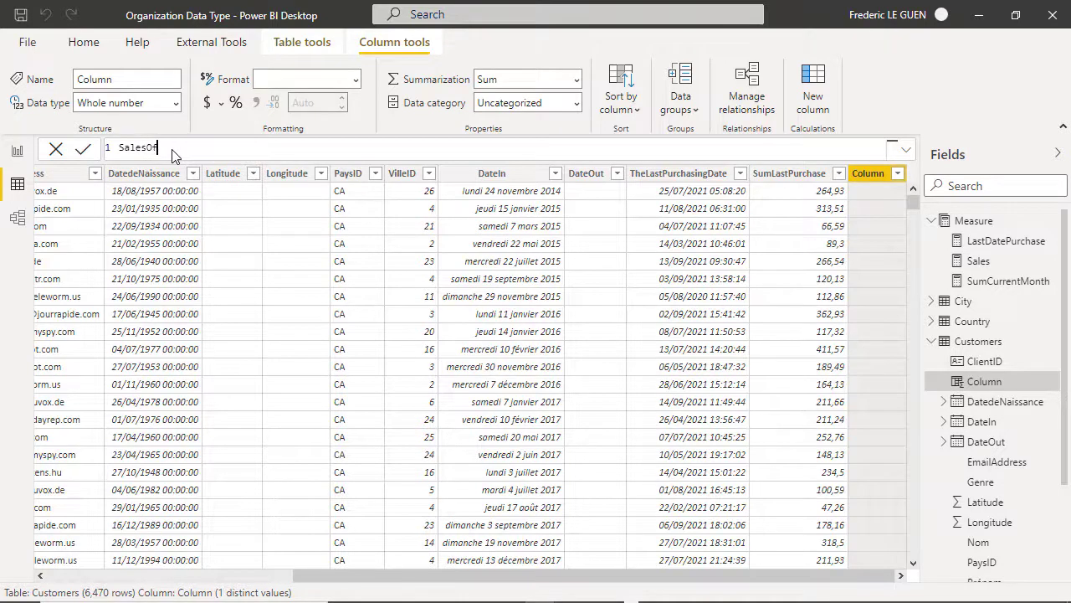
text(TheMonth = [sum)
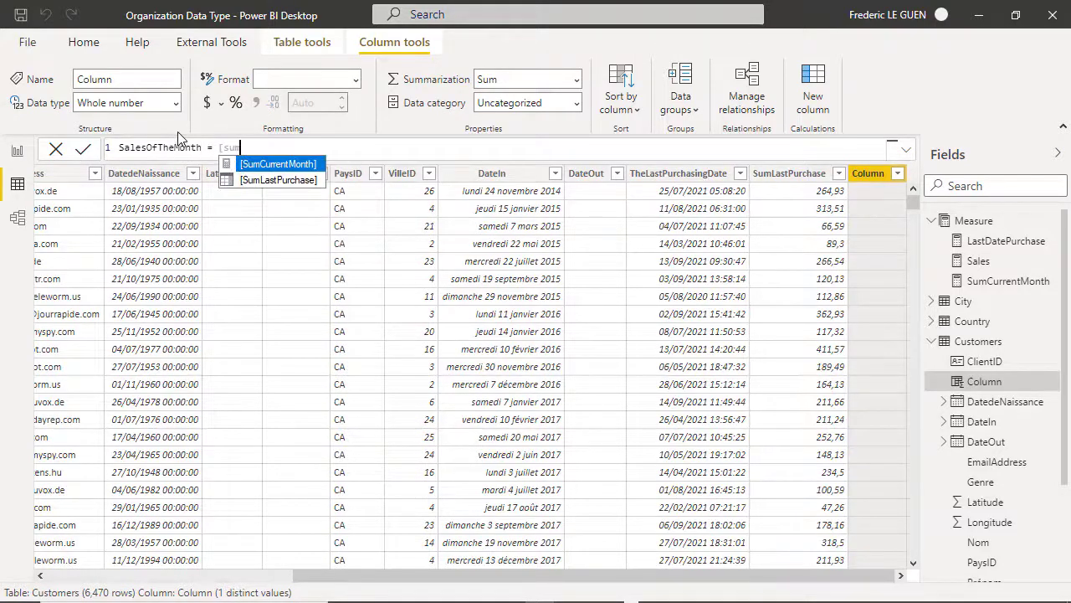
key(Tab)
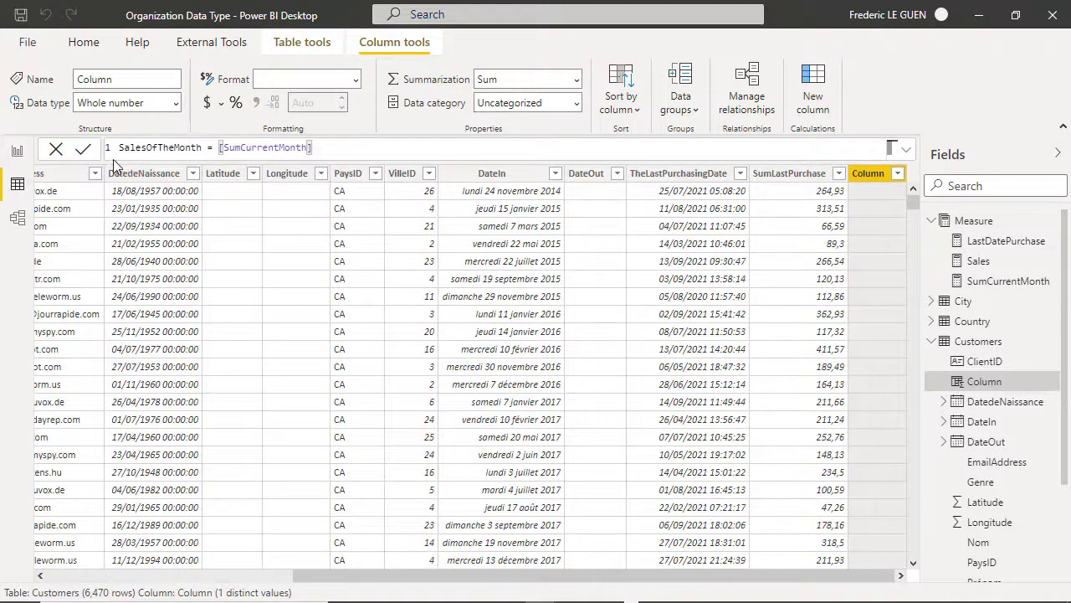
click(84, 156)
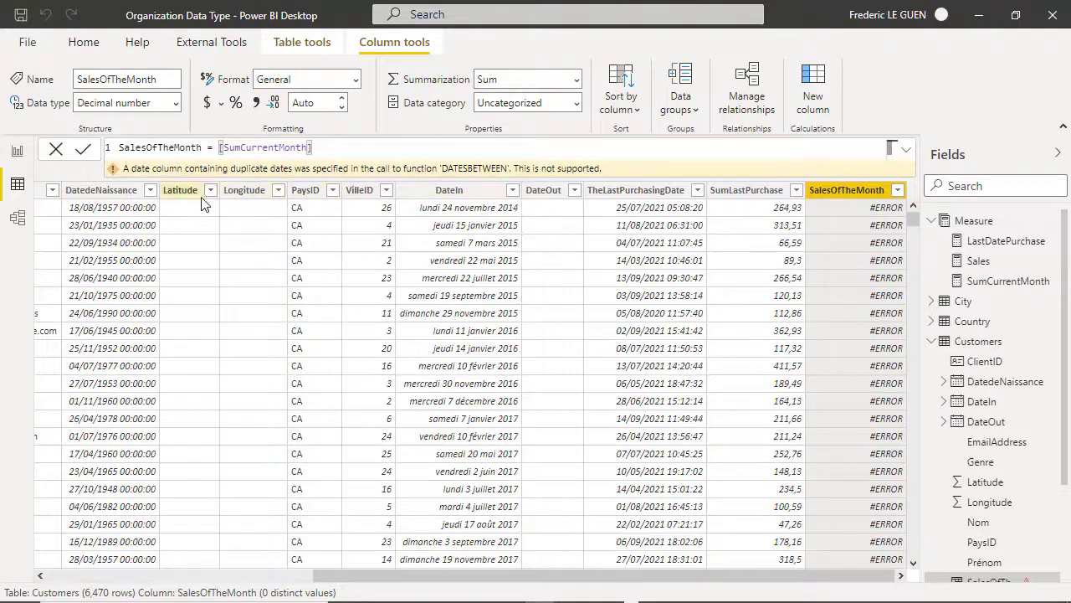
- Inspect the Sales table's Date_Commande column and open the Sales query in Power Query Editor
scroll(944, 285, down, 3)
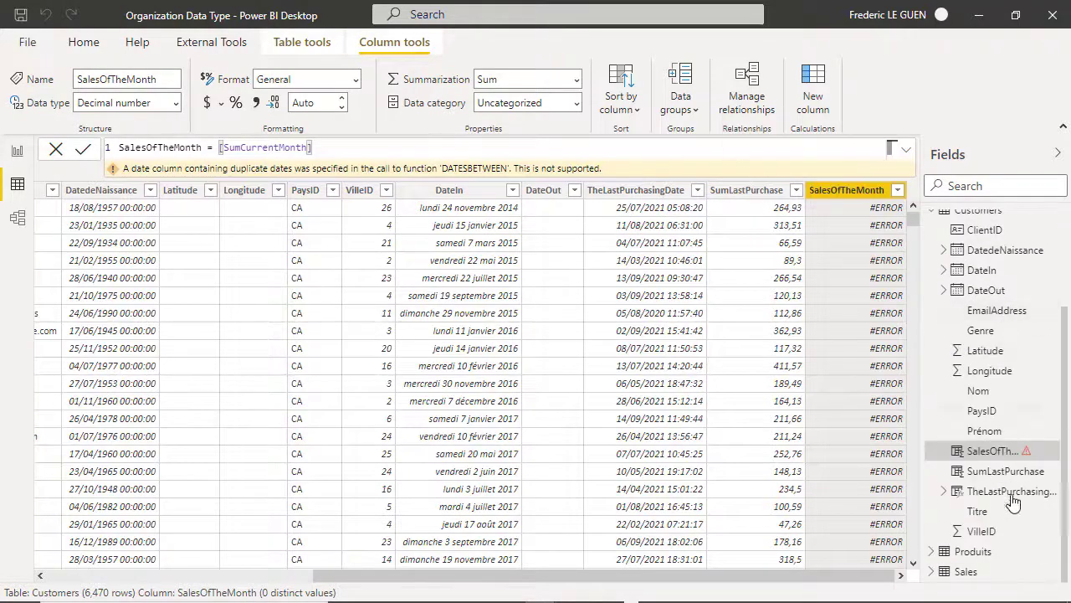
click(966, 570)
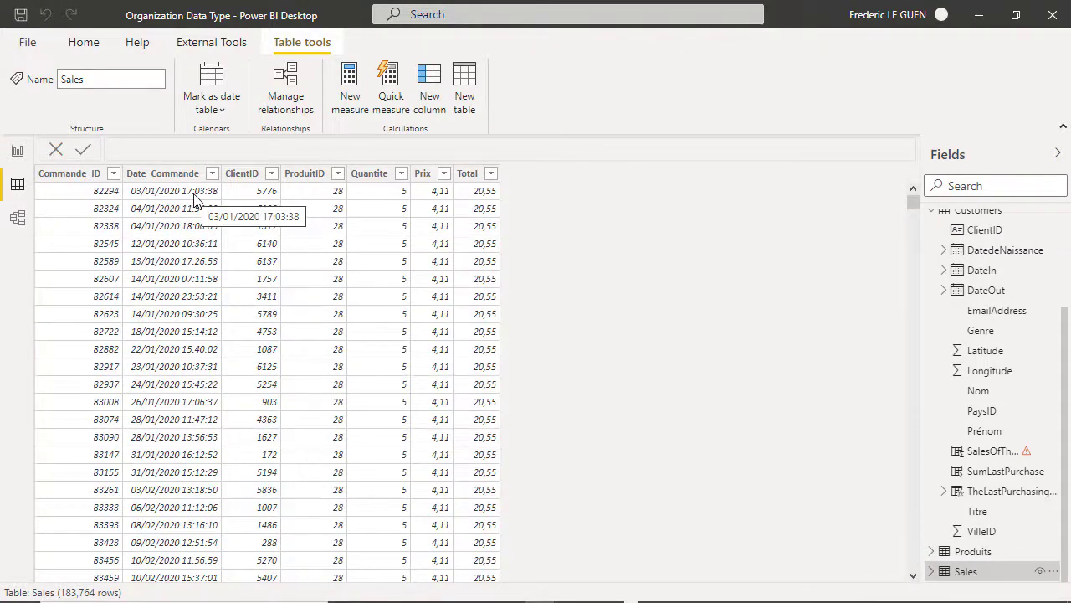
click(92, 46)
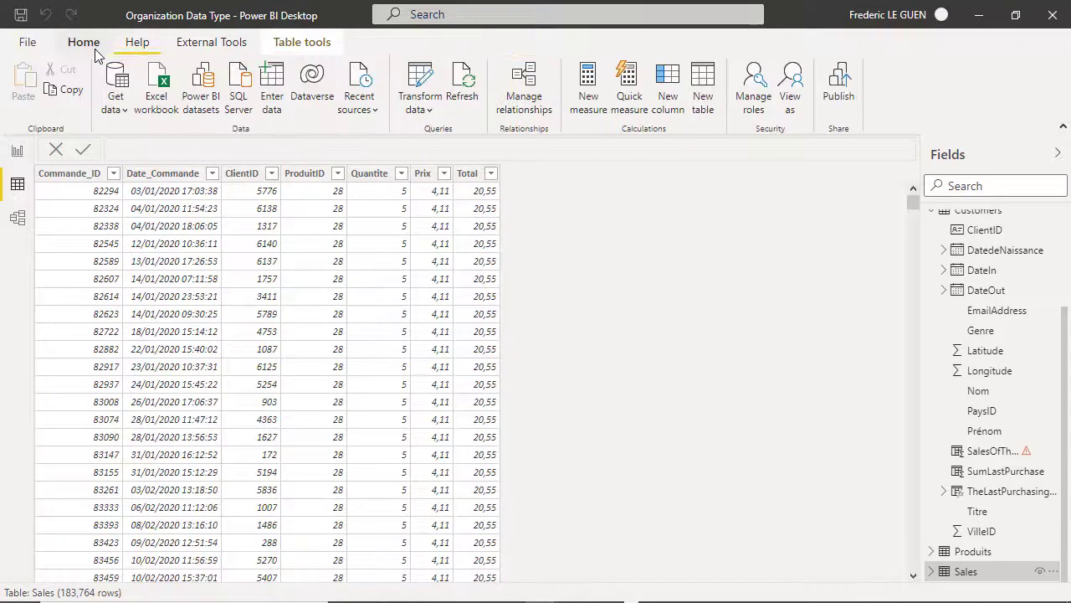
click(421, 80)
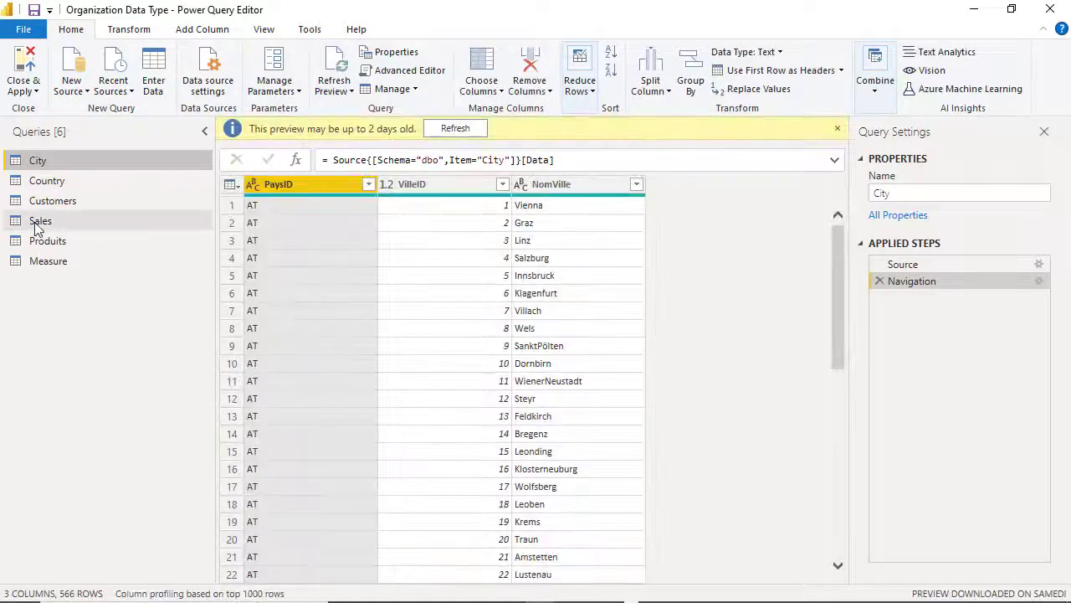
click(38, 223)
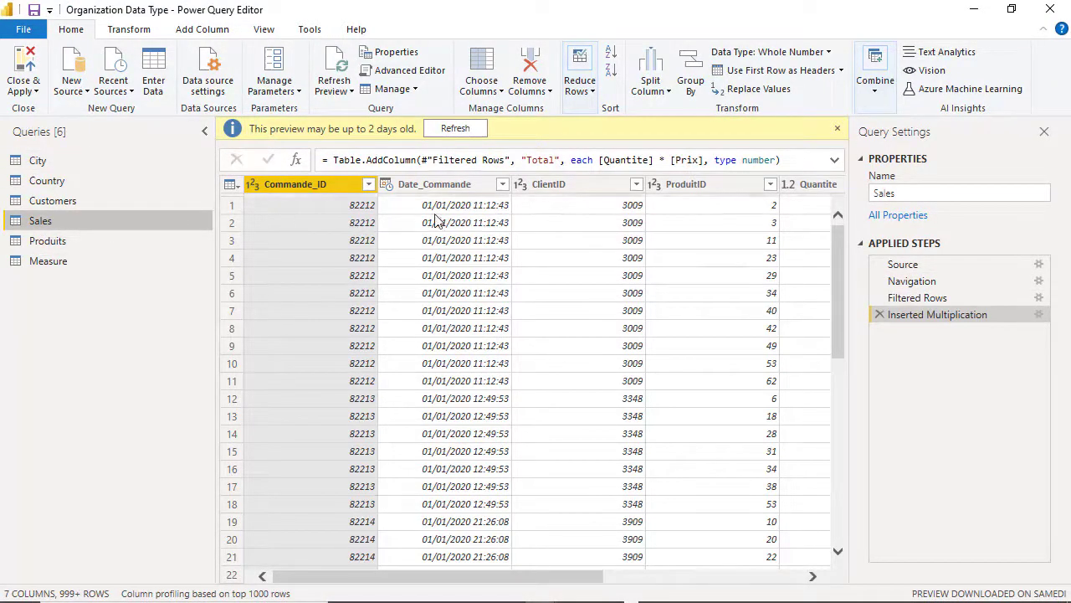
- Add a date-only column derived from Date_Commande to the Sales query and apply the changes to the model
click(456, 186)
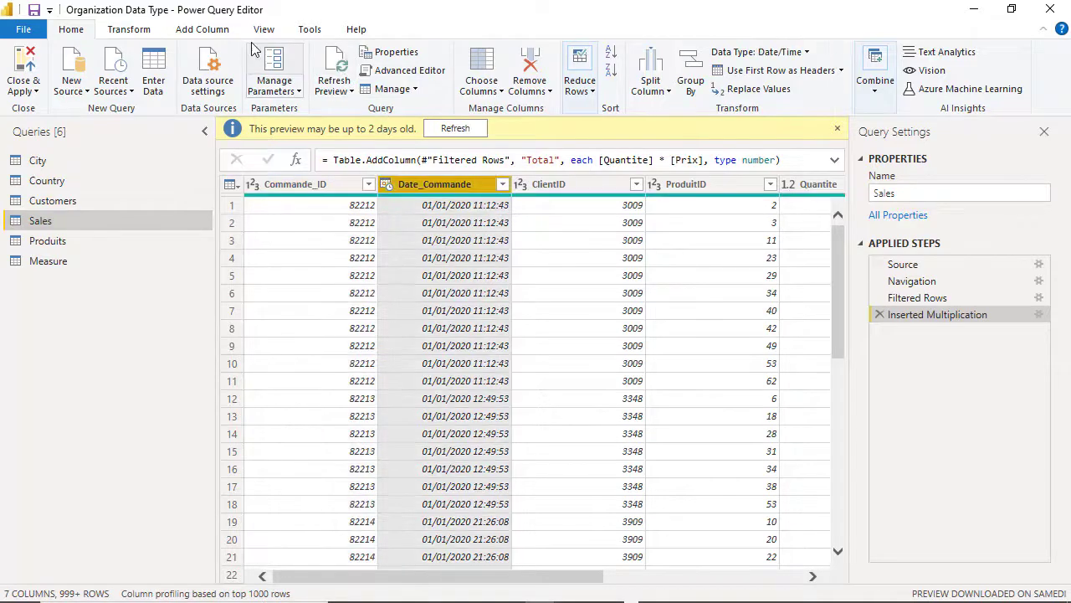
click(216, 32)
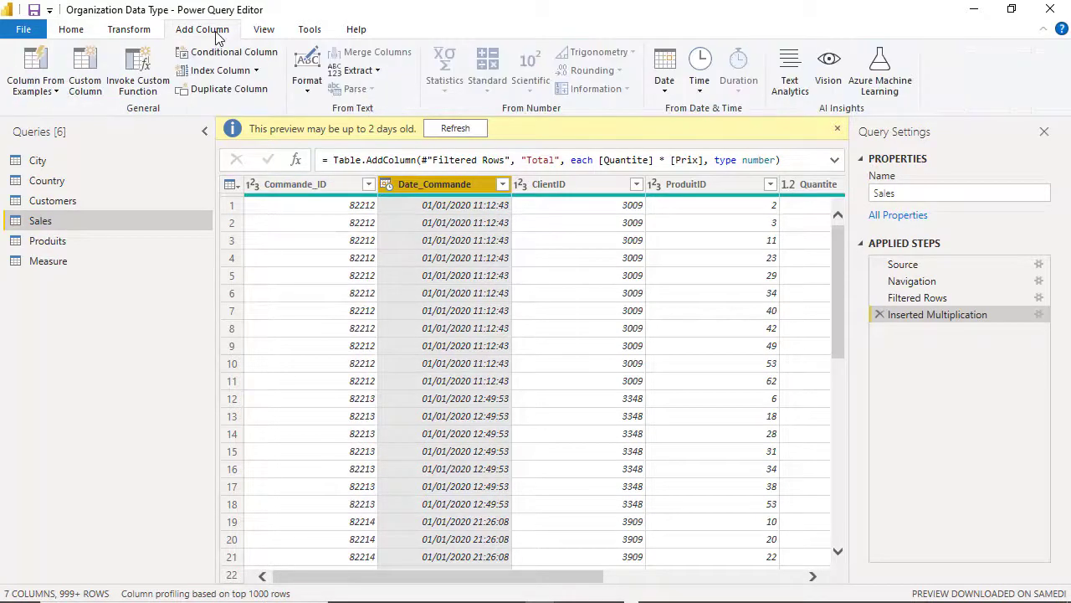
click(664, 77)
click(693, 128)
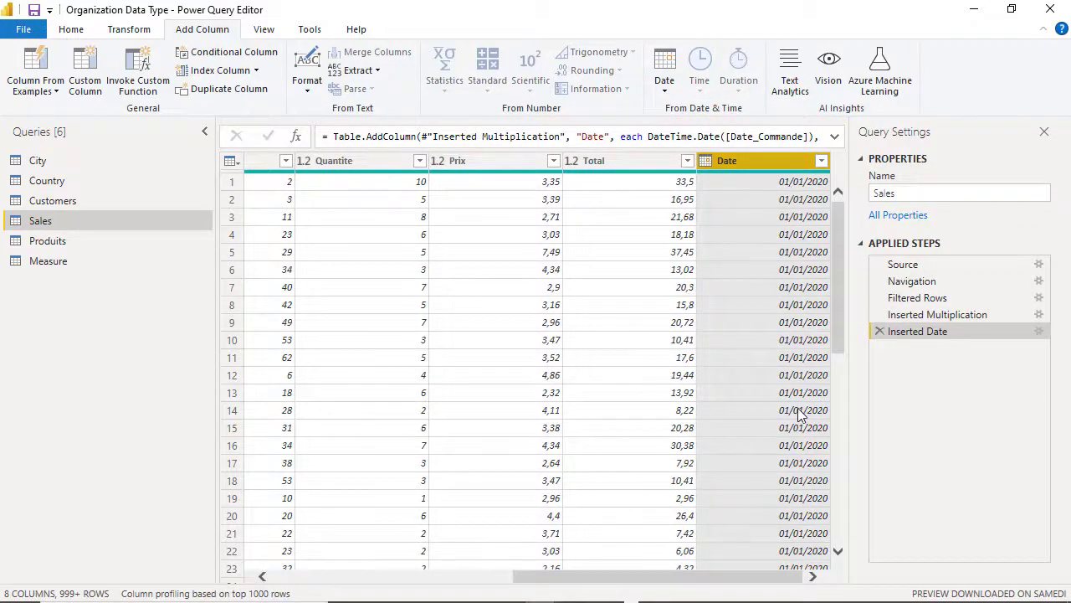
click(71, 32)
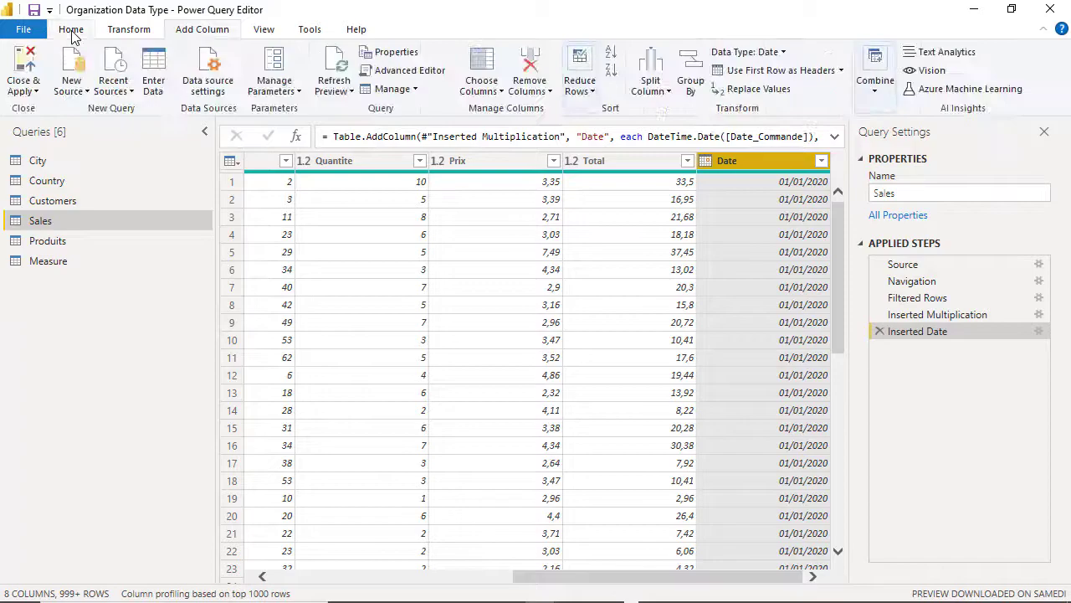
click(33, 63)
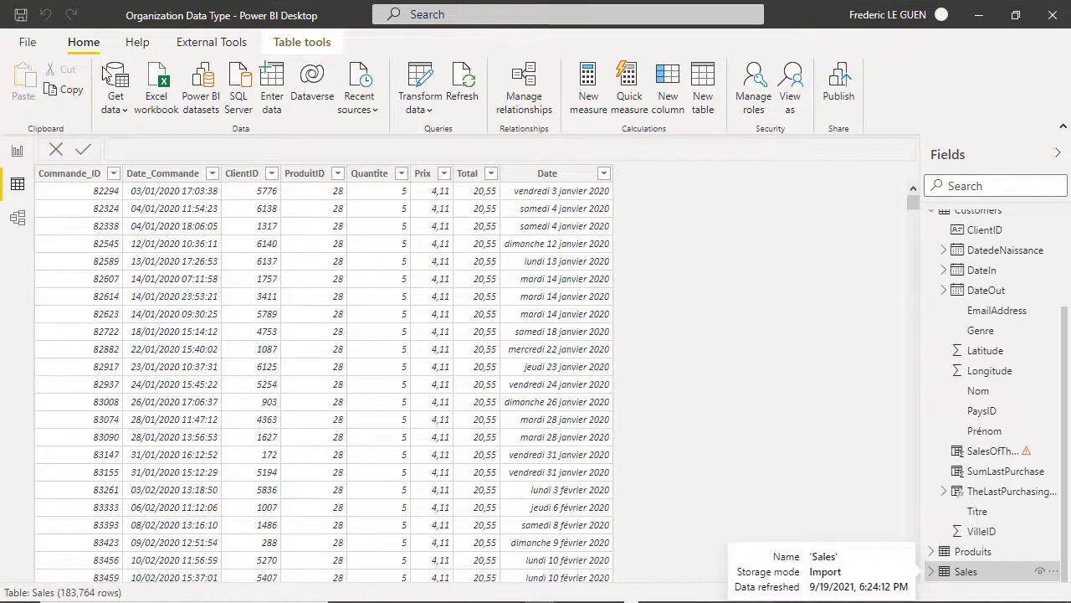
- Change the DATESBETWEEN dates column in the SumCurrentMonth measure to Sales[Date] and commit the formula
scroll(1038, 285, up, 1)
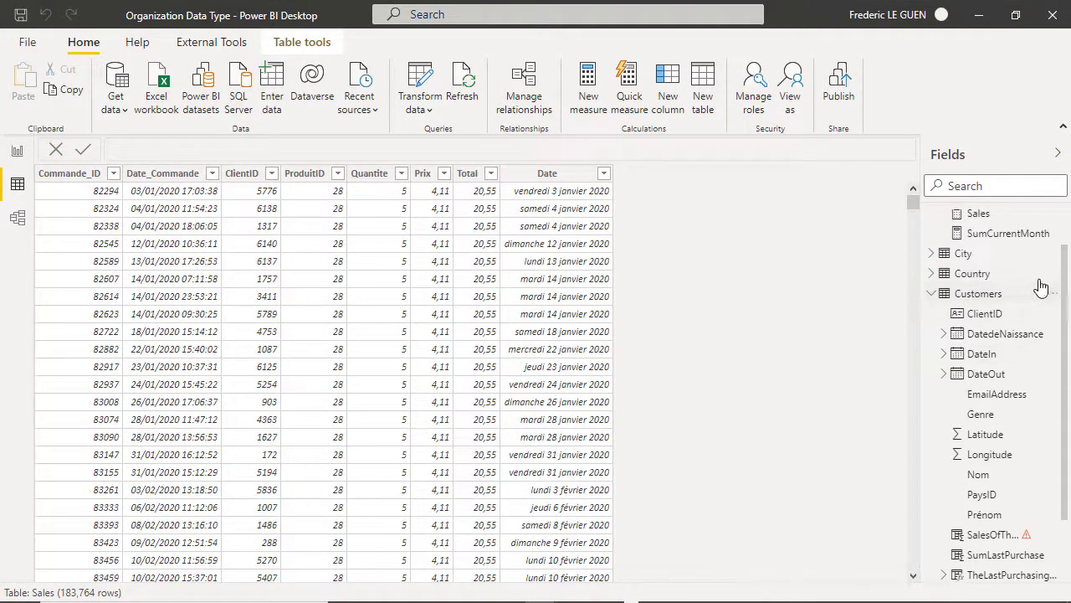
click(986, 294)
scroll(649, 579, right, 1)
drag(646, 577, 904, 577)
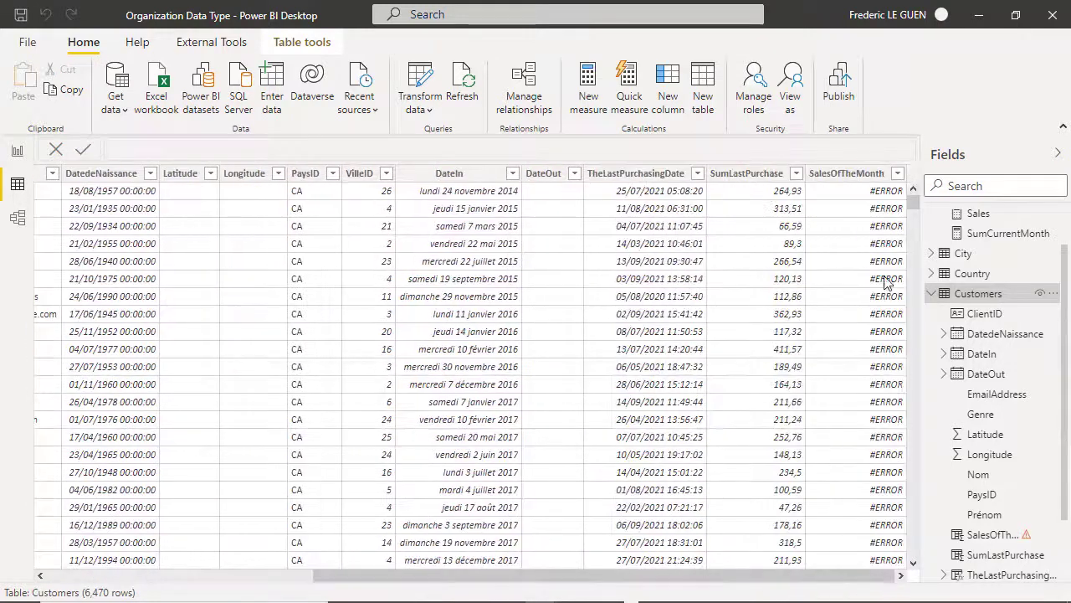
click(989, 236)
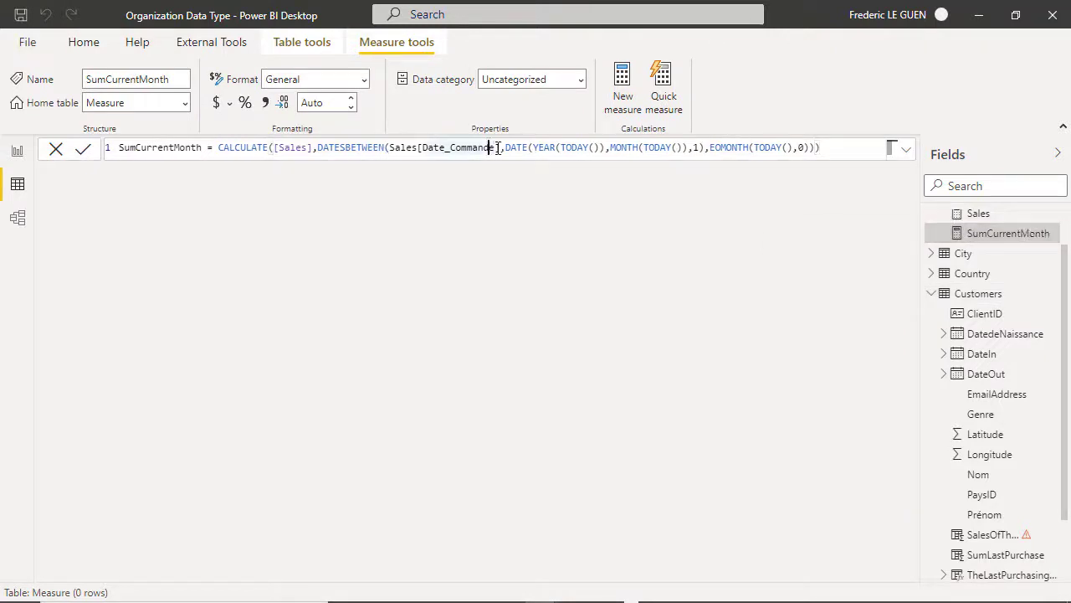
drag(495, 147, 450, 147)
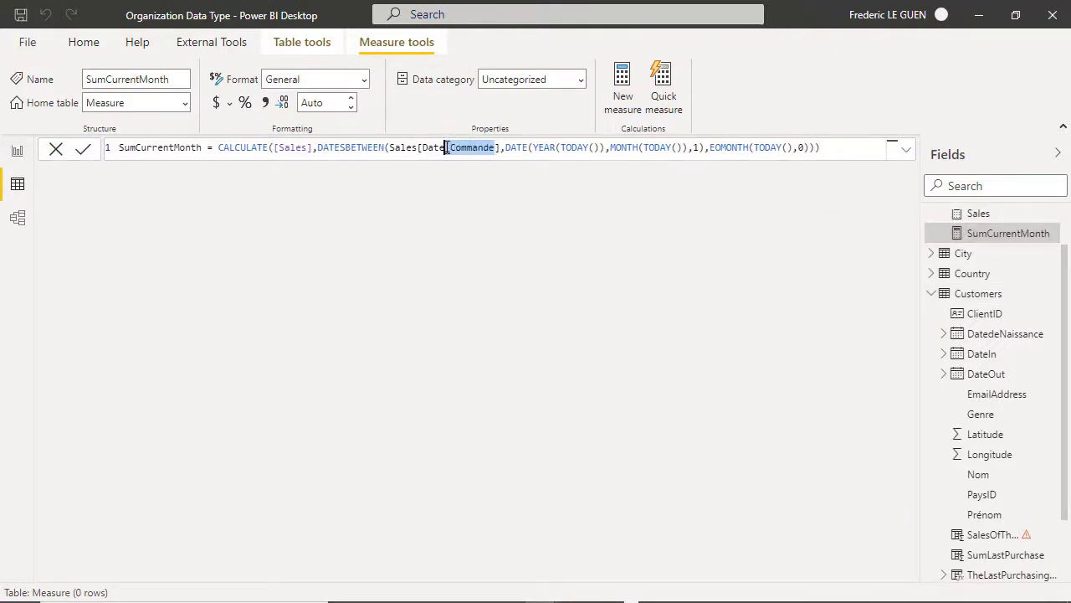
key(BackSpace)
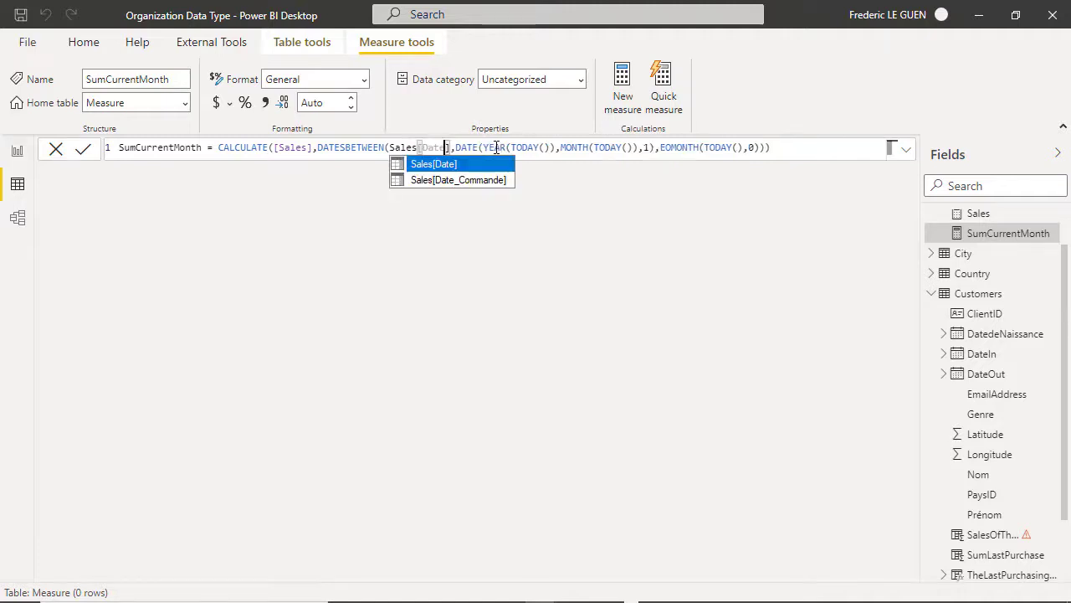
click(83, 152)
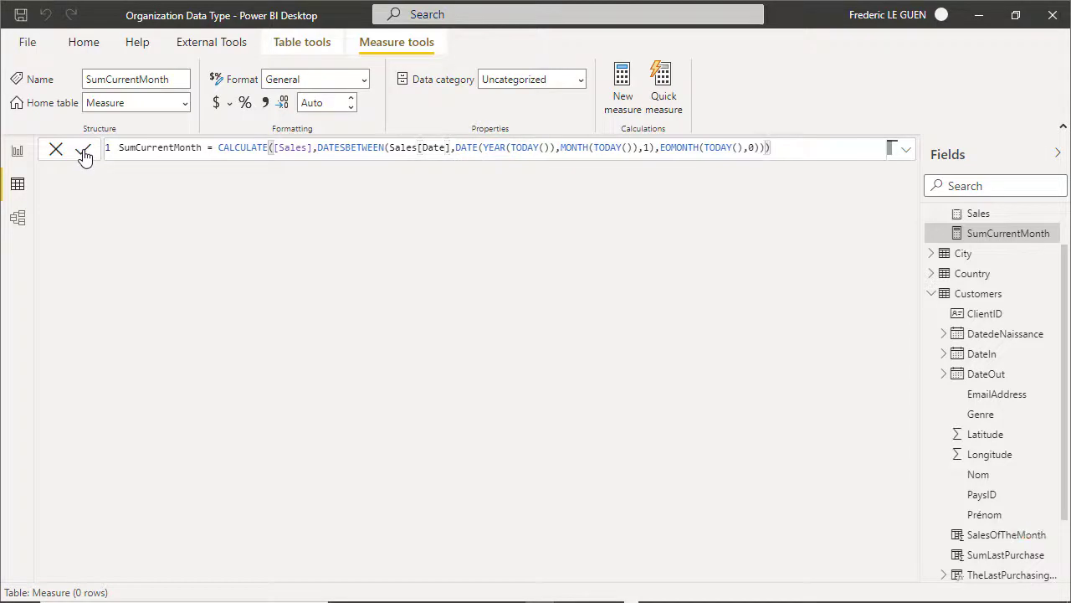
- Review the SalesOfTheMonth values in the Customers table against the last purchase dates and amounts
click(18, 187)
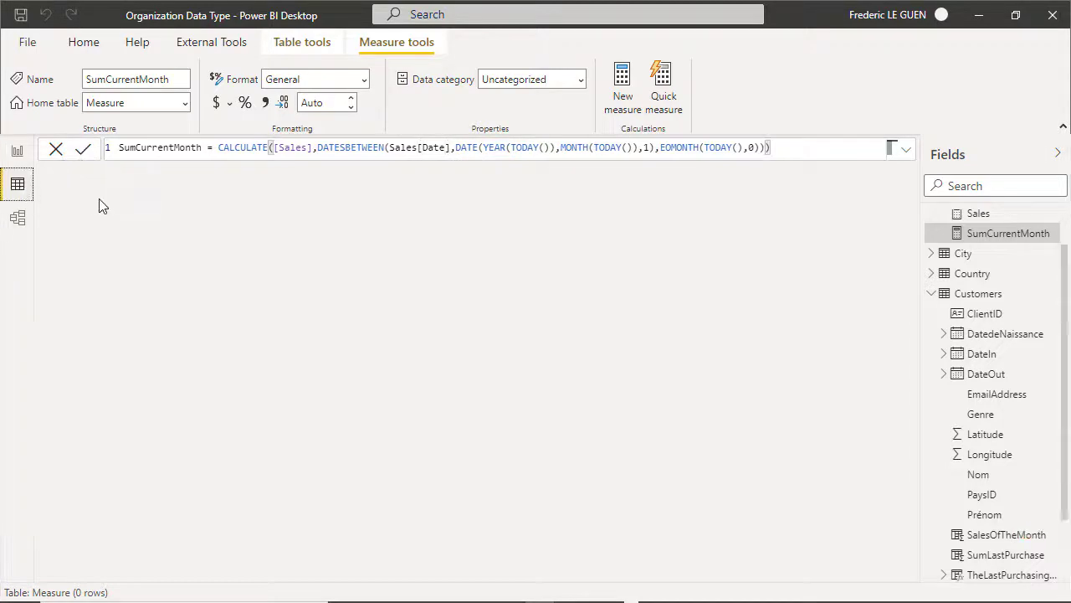
click(979, 295)
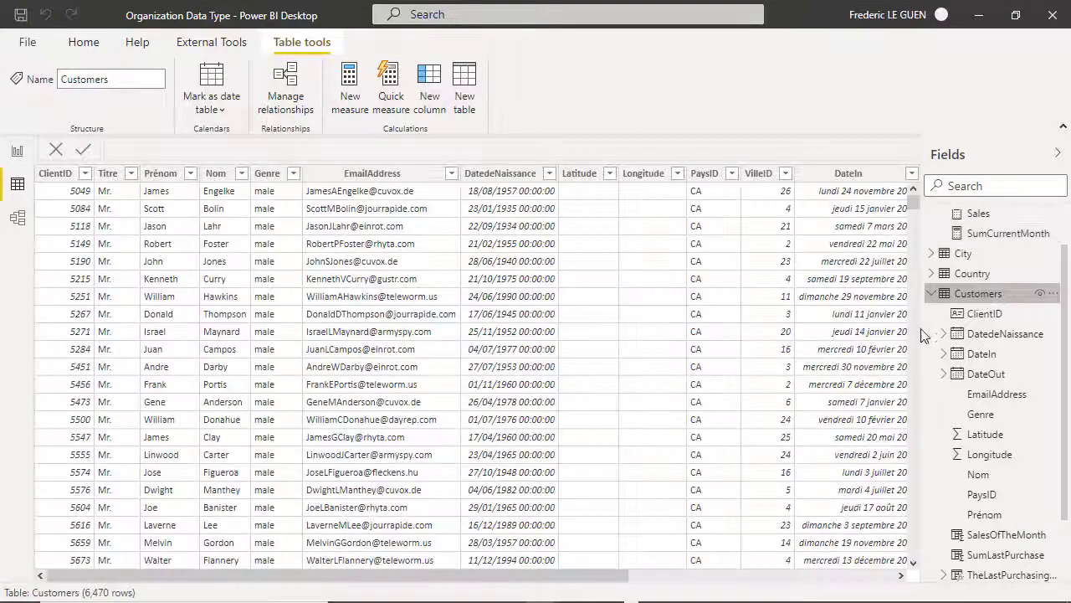
drag(613, 580, 912, 581)
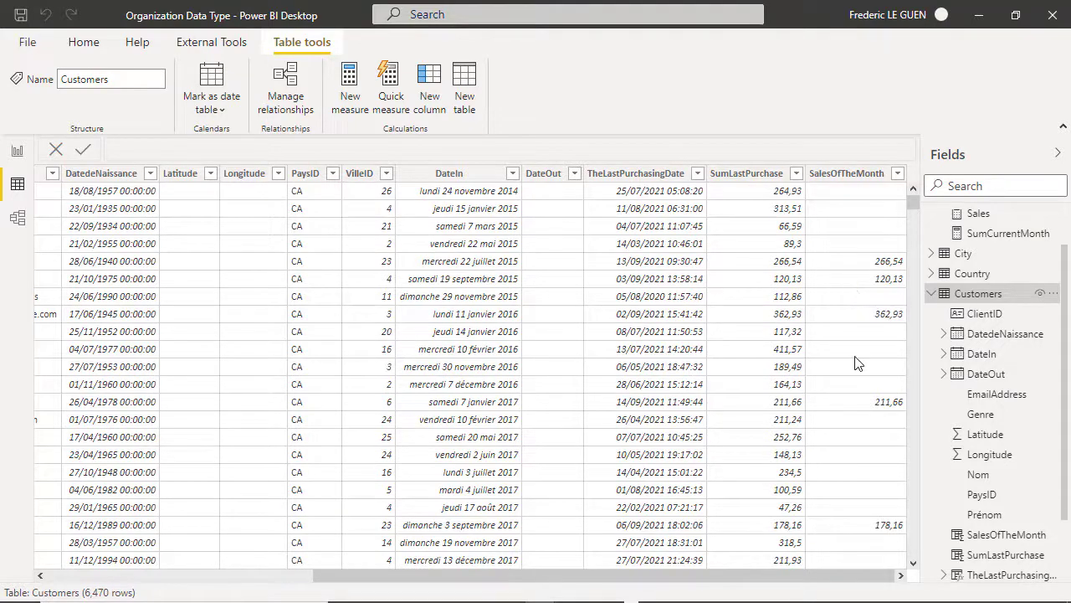
scroll(856, 450, down, 10)
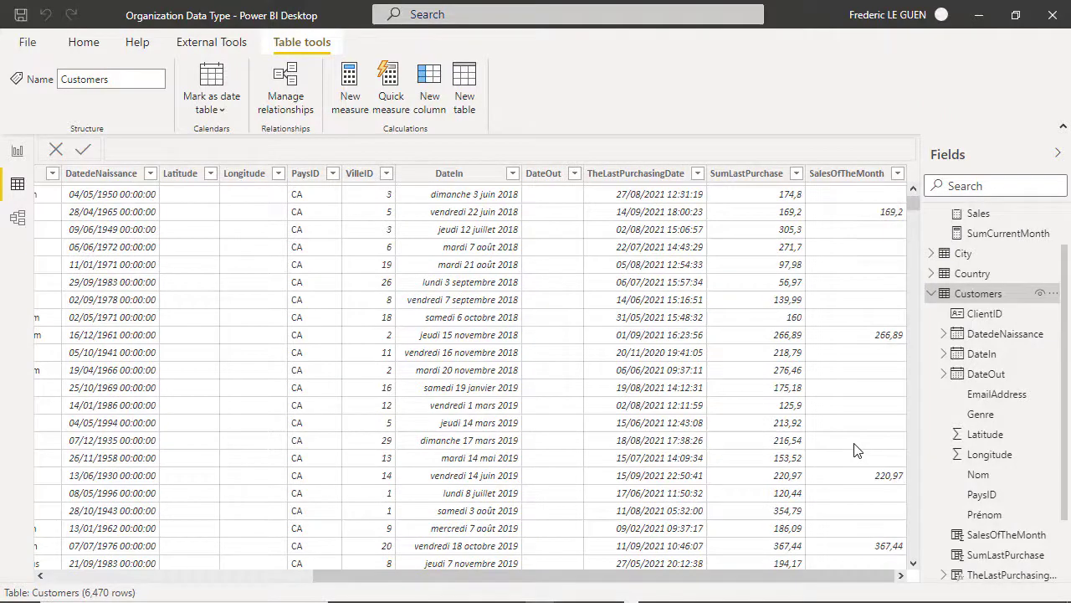
scroll(854, 444, down, 2)
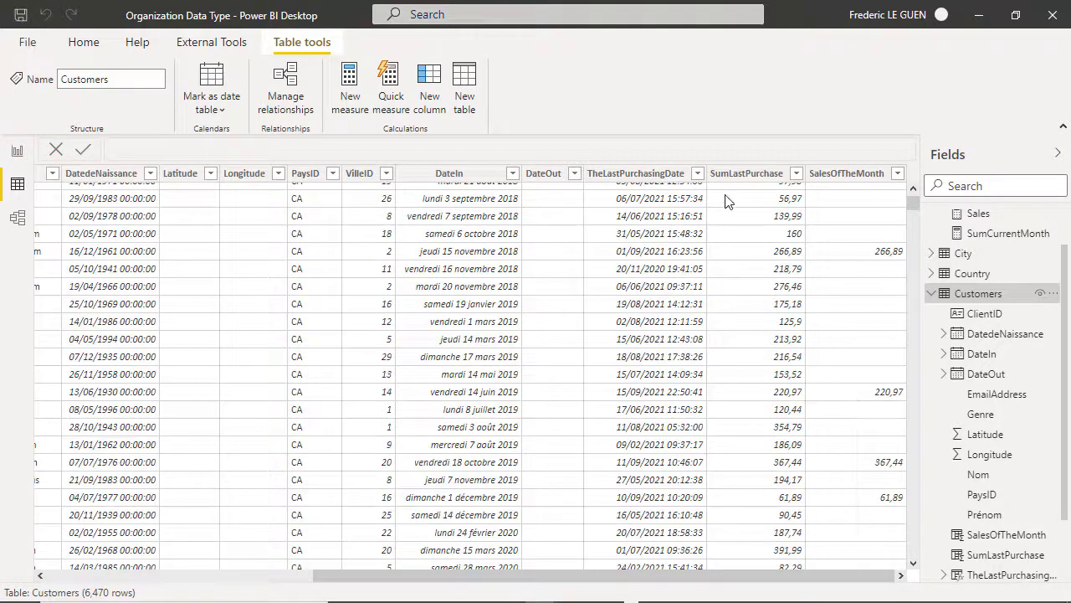
- Save the Organization Data Type report and publish it to My workspace
click(21, 16)
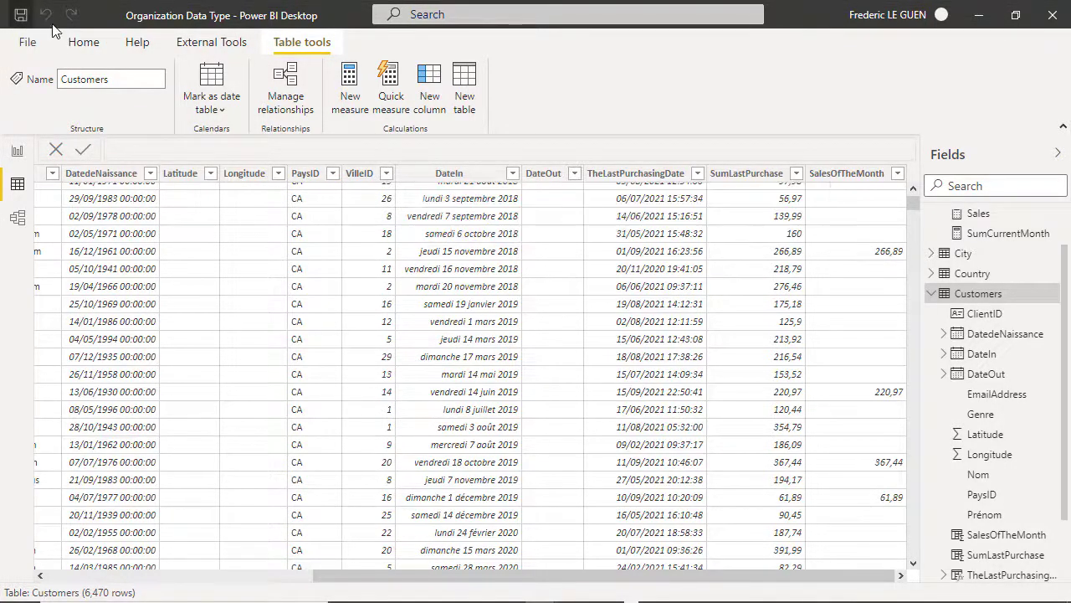
click(85, 40)
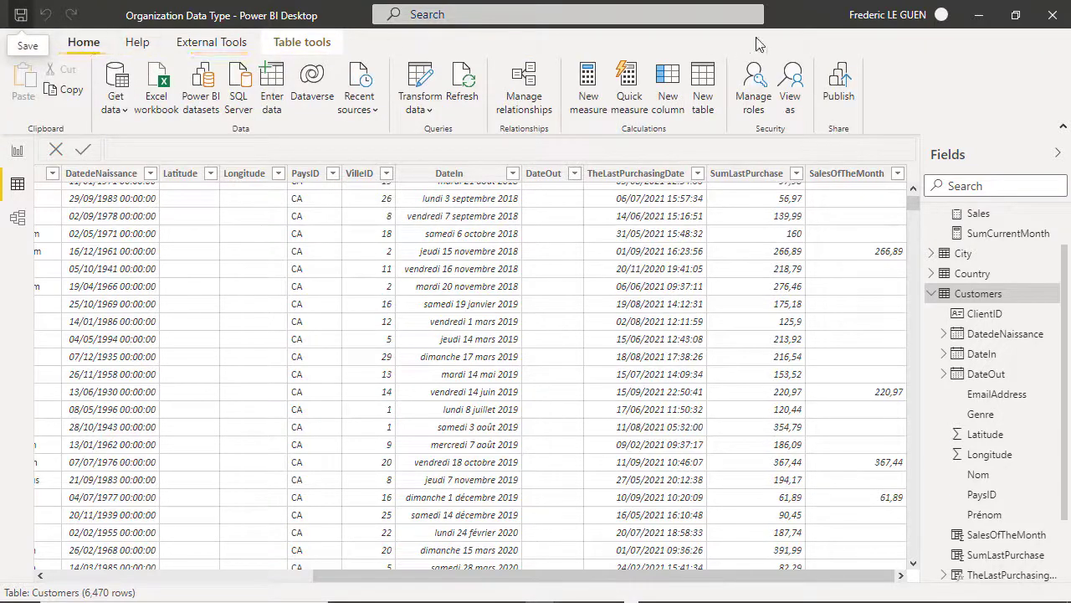
click(839, 84)
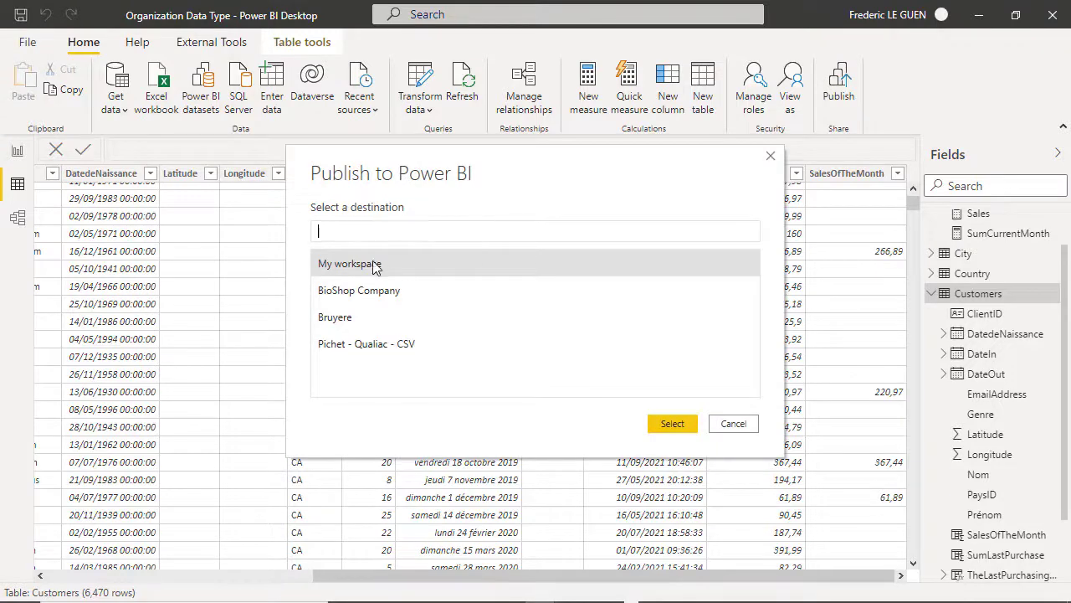
click(672, 424)
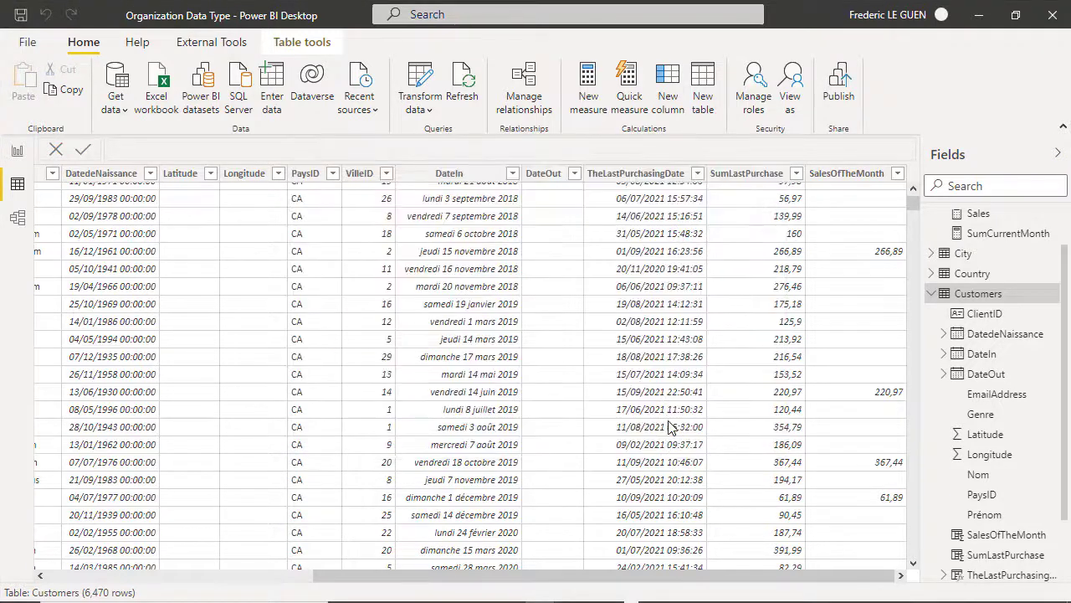
click(625, 406)
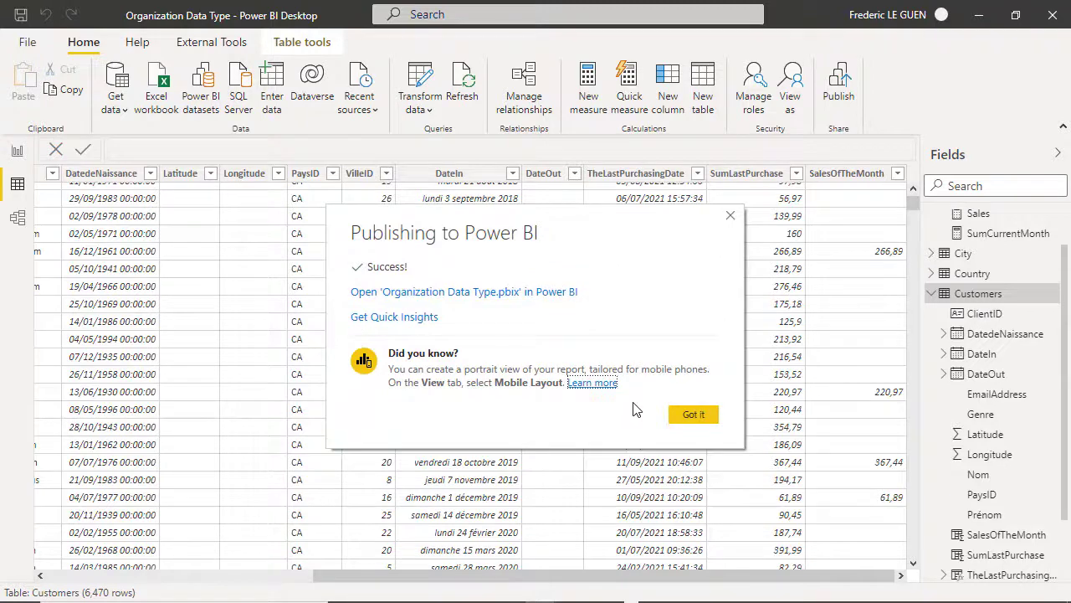
click(683, 414)
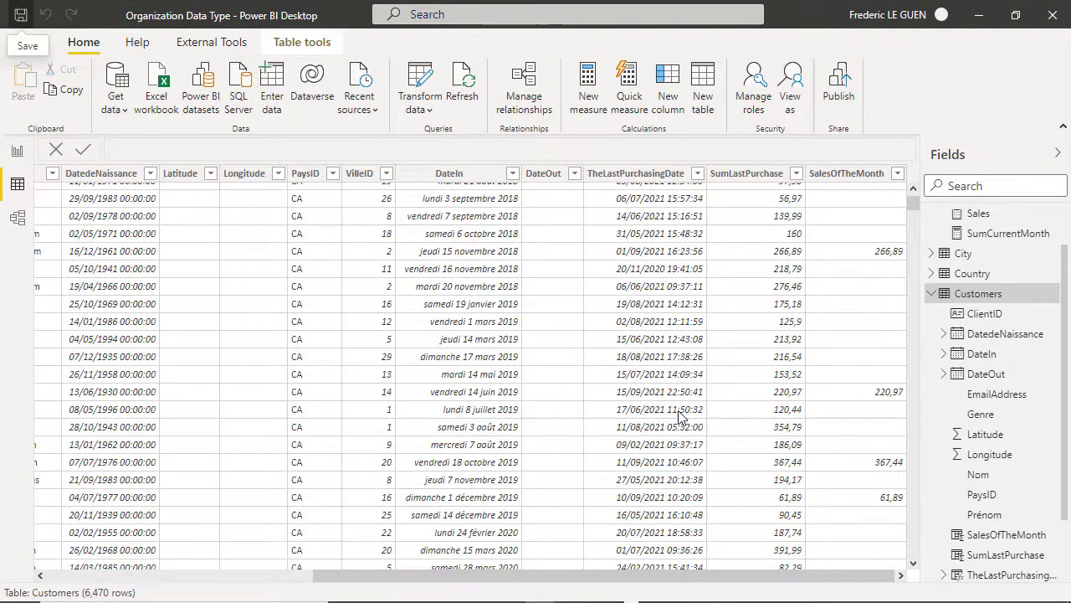
- Switch to the Excel workbook and extract the SalesOfTheMonth field for the selected customer IDs
key(alt+Tab)
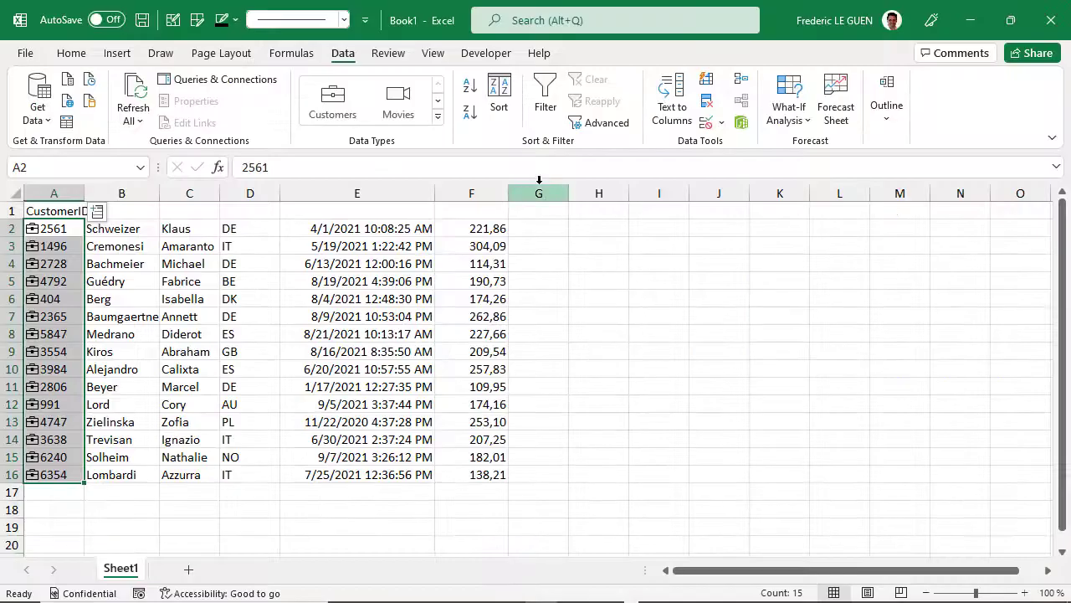
click(346, 102)
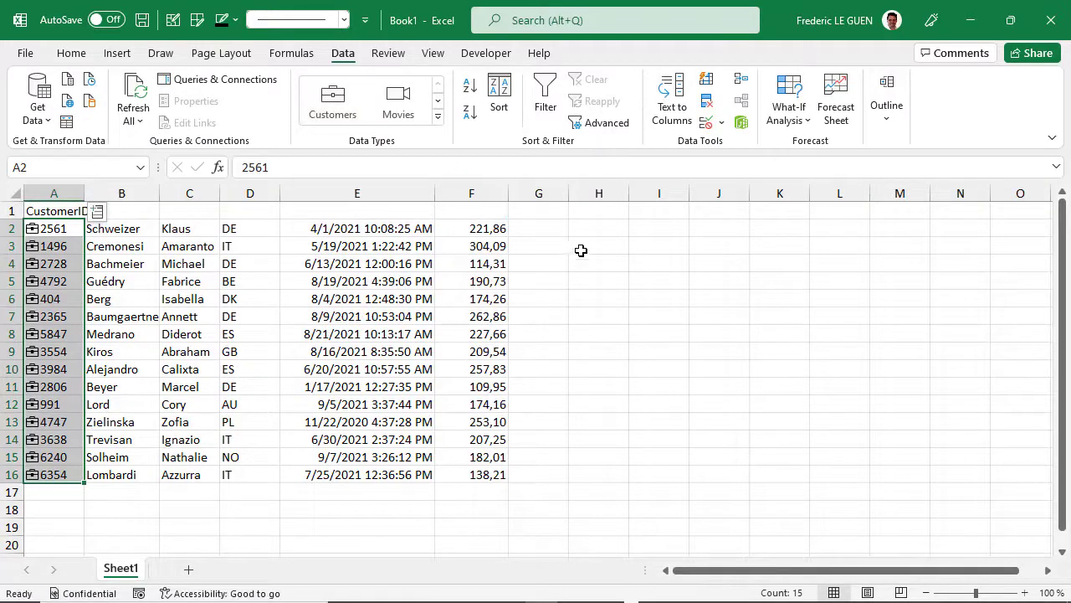
click(98, 211)
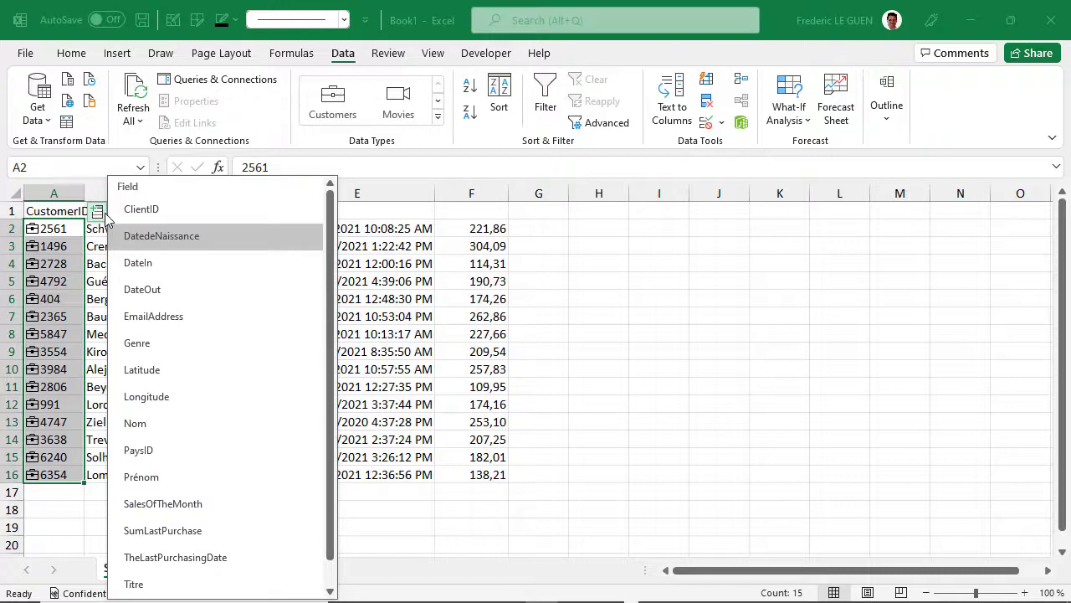
click(187, 503)
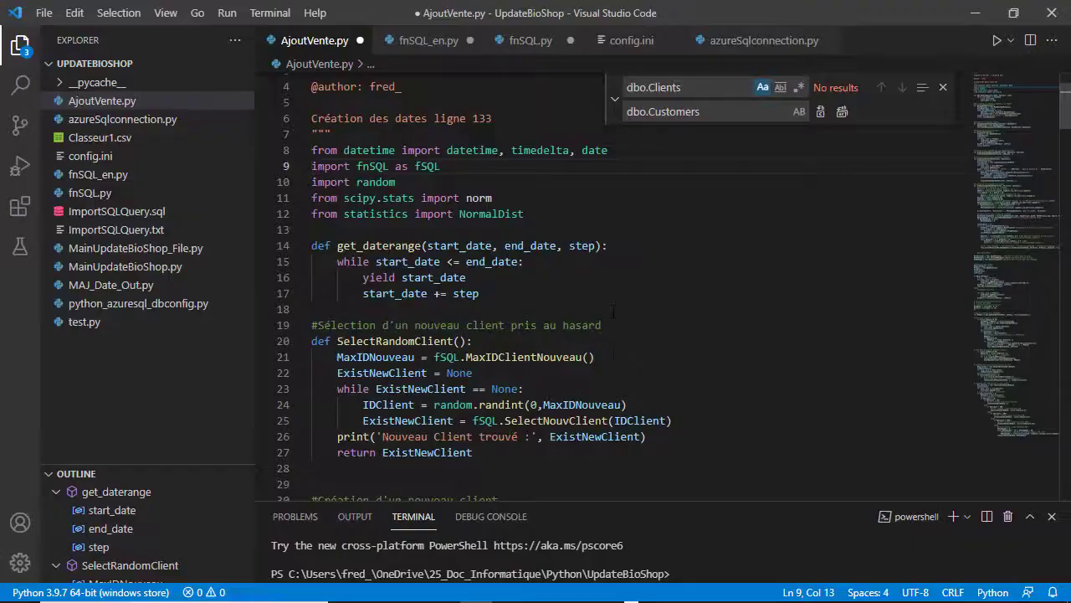
- Set the order-creation dates in AjoutVente.py to datedebut = date(2021, 9, 16) and datefin = date(2021, 9, 30)
scroll(586, 276, down, 12)
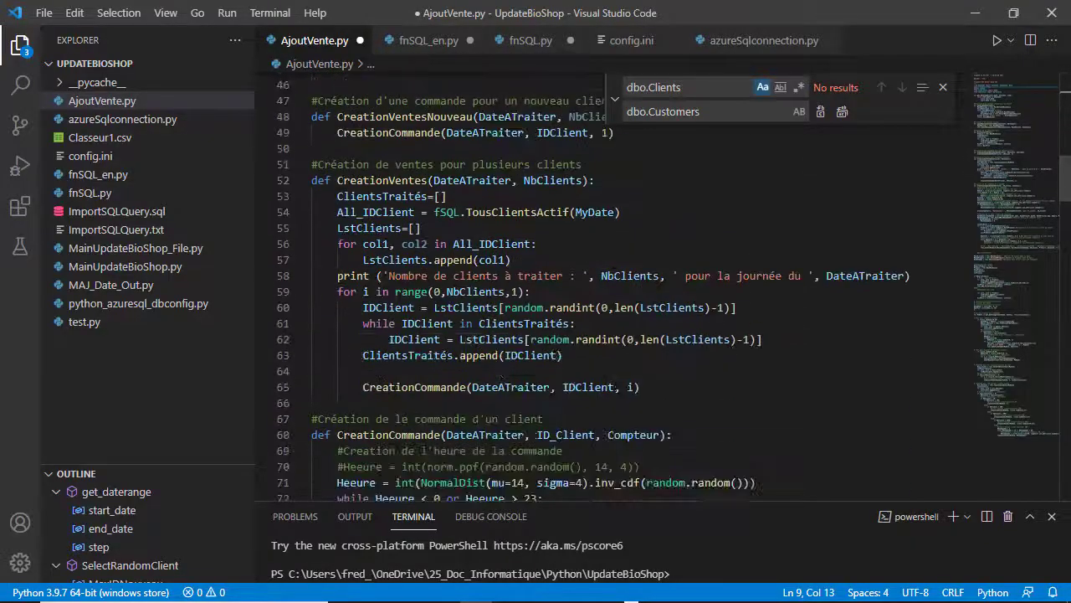
scroll(586, 276, down, 11)
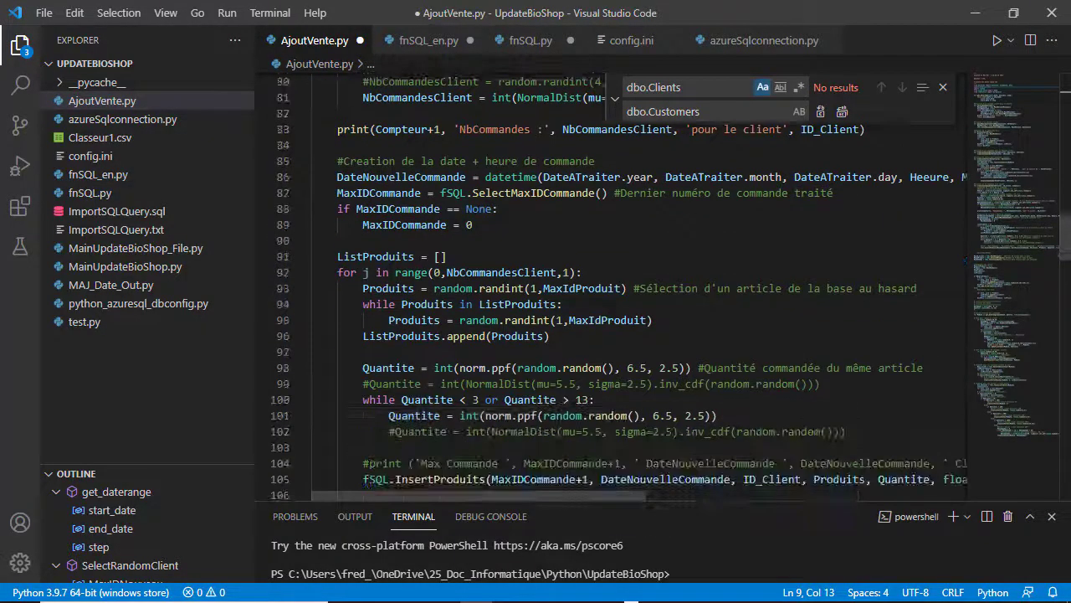
scroll(586, 277, down, 8)
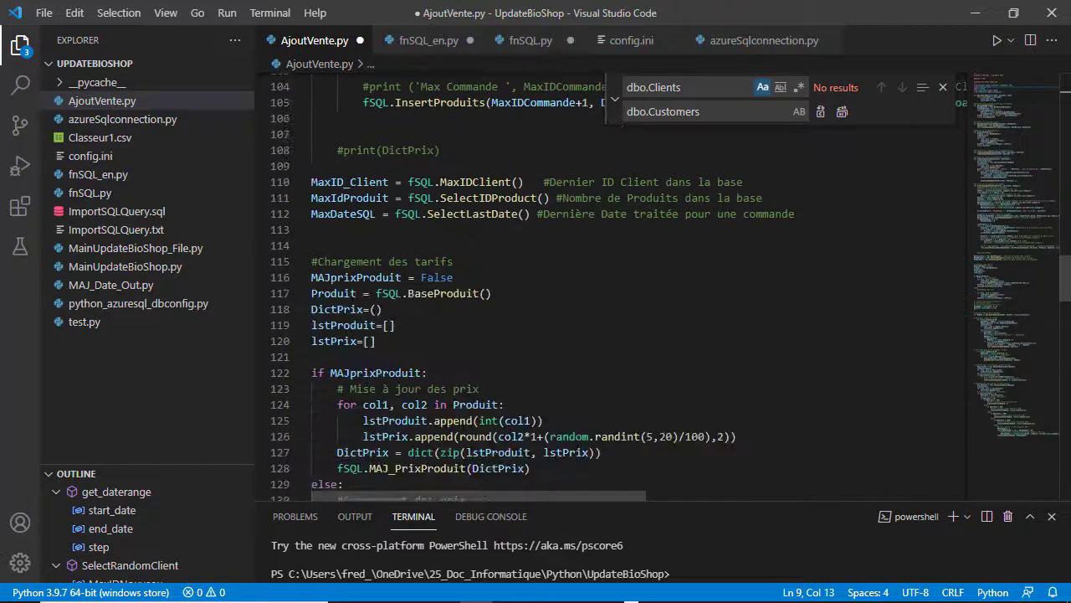
scroll(586, 276, down, 5)
click(485, 407)
drag(478, 423, 472, 423)
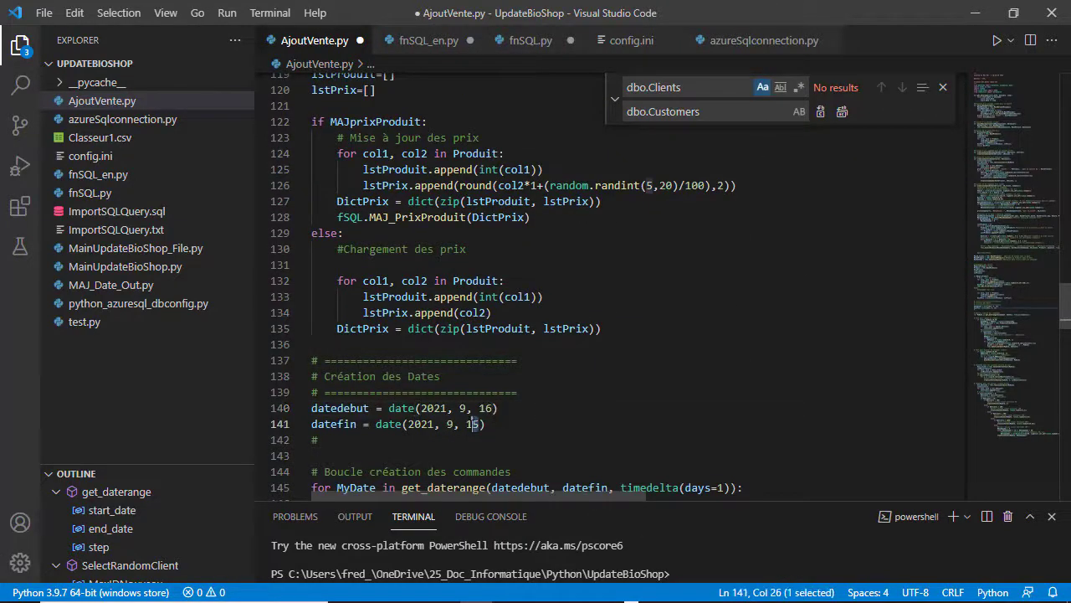
text(30)
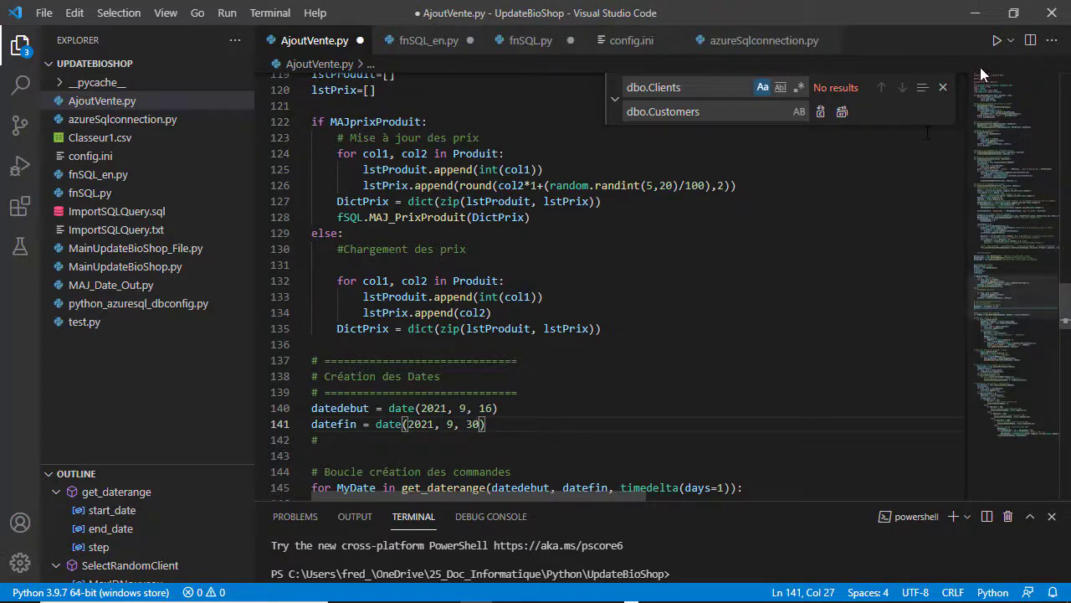
- Run the AjoutVente.py script to generate the sales and follow its terminal output to the end
click(997, 40)
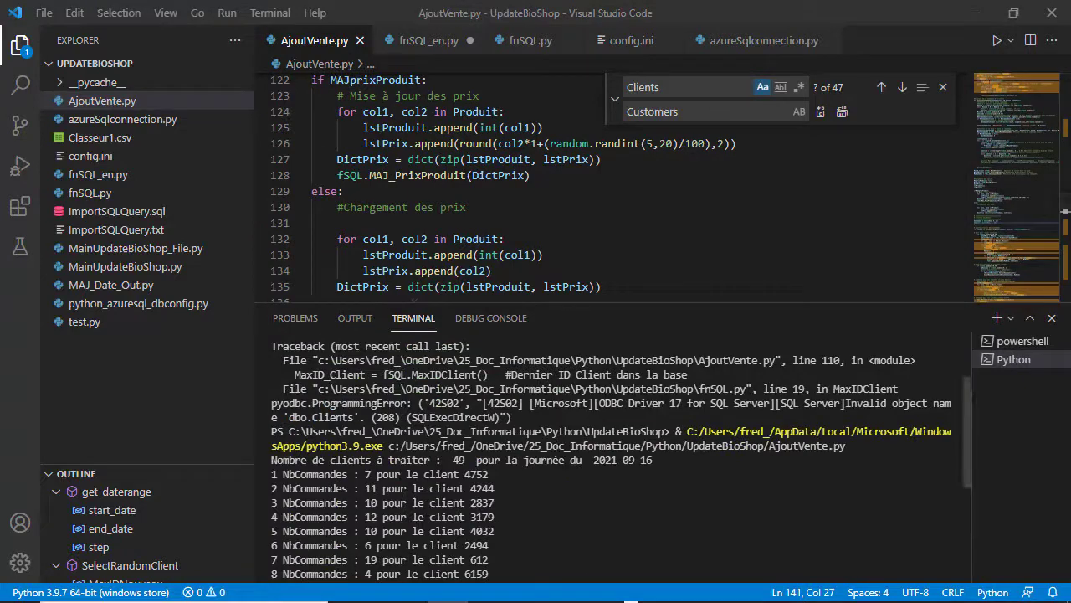
drag(966, 422, 963, 448)
scroll(963, 448, down, 4)
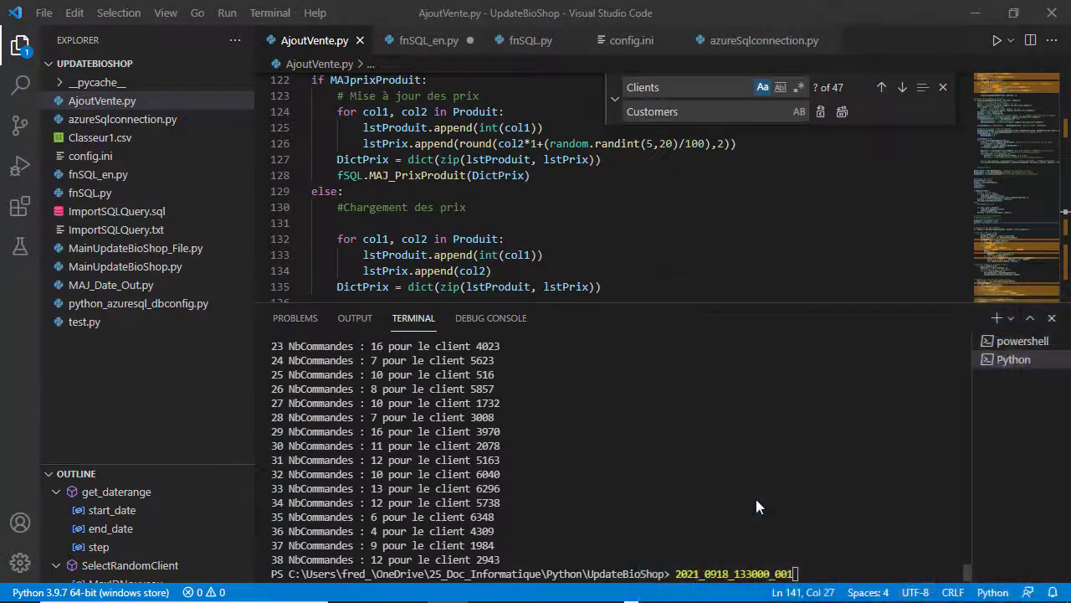
- Switch to the Power BI service in the browser, open My workspace and refresh the Organization Data Type dataset
key(alt+Tab)
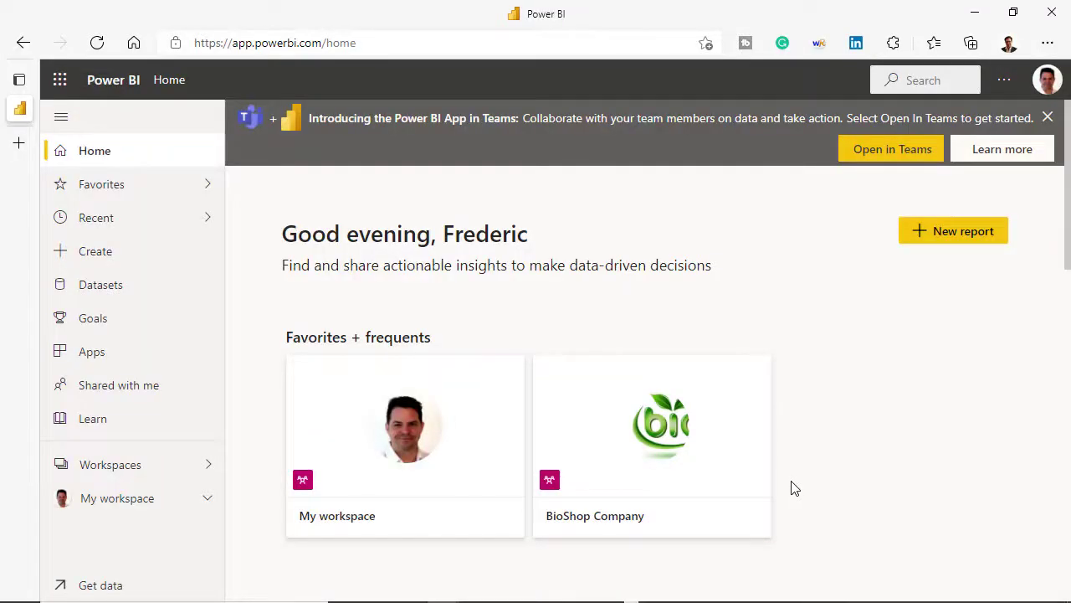
click(151, 500)
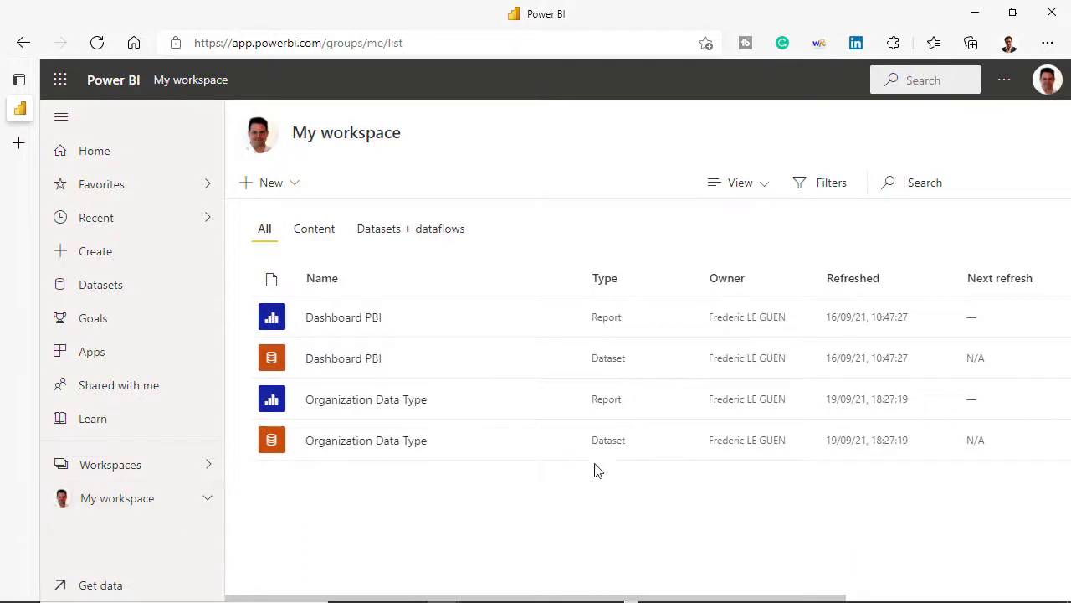
mouse_move(357, 455)
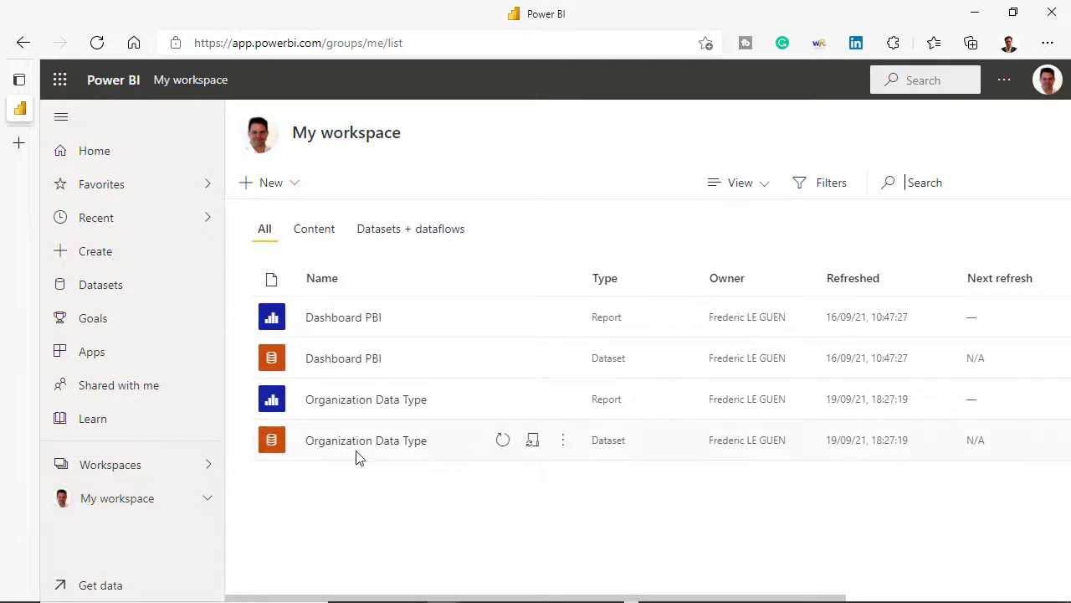
click(504, 443)
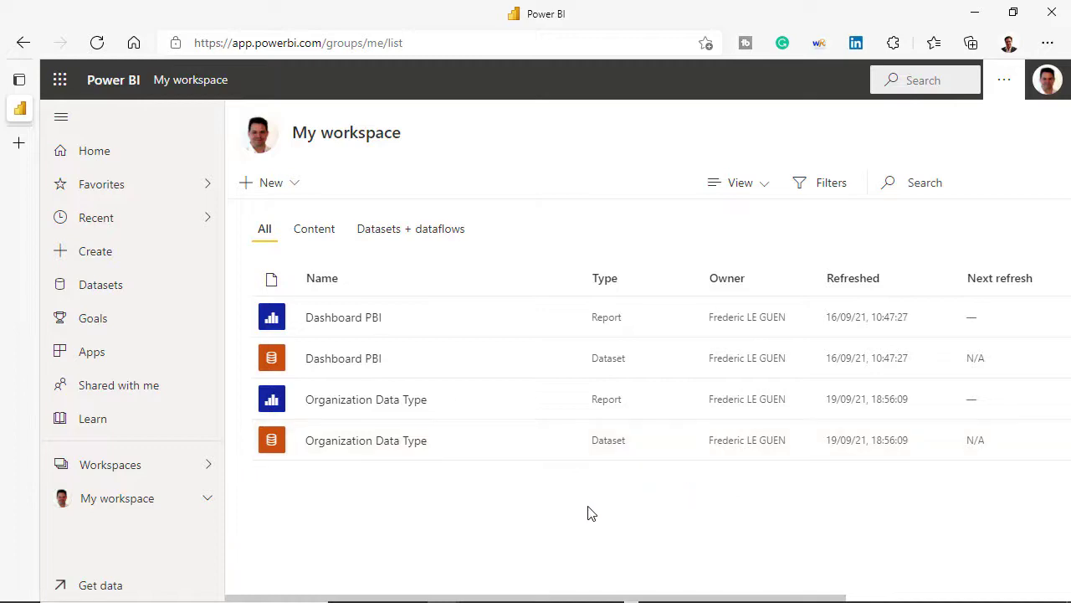
- Switch to the Excel workbook, paste a values-only copy of G2:G16 starting at K2, and refresh all data
key(alt+Tab)
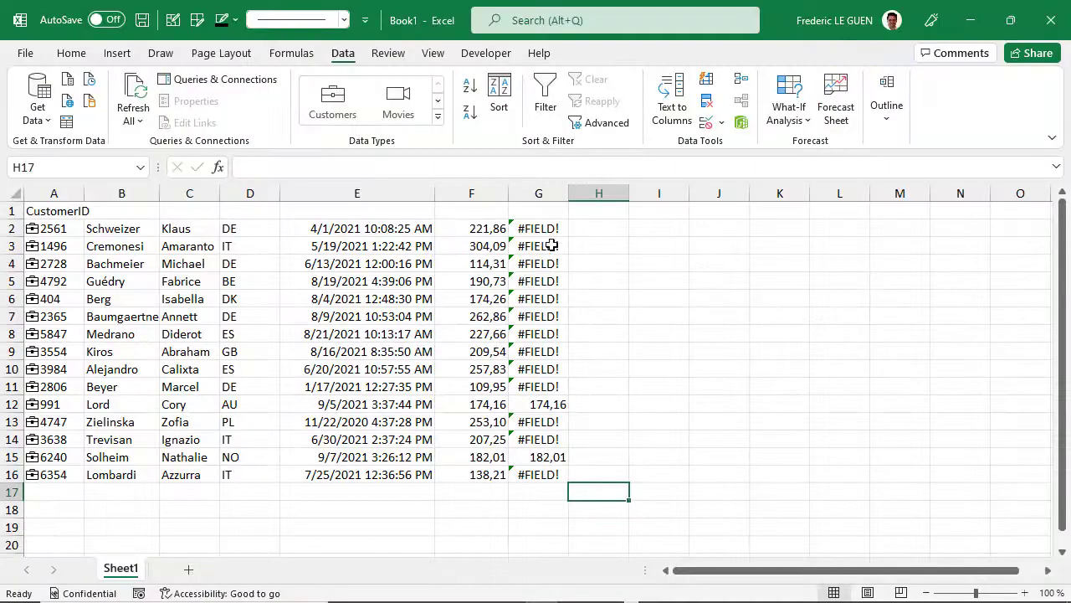
drag(546, 229, 545, 471)
key(ctrl+c)
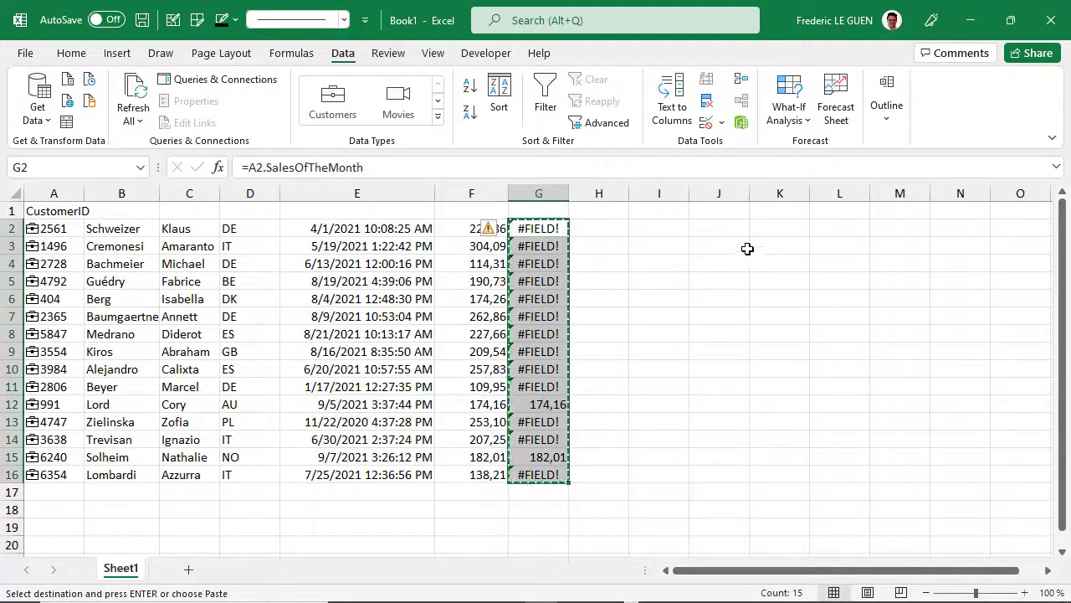
click(765, 226)
key(ctrl+alt+v)
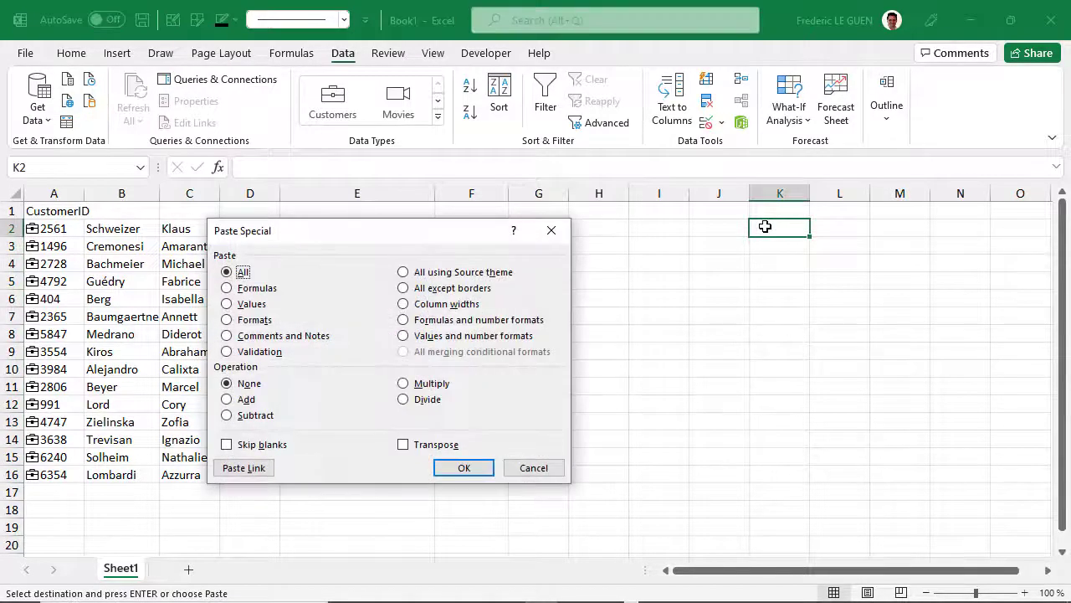
click(254, 304)
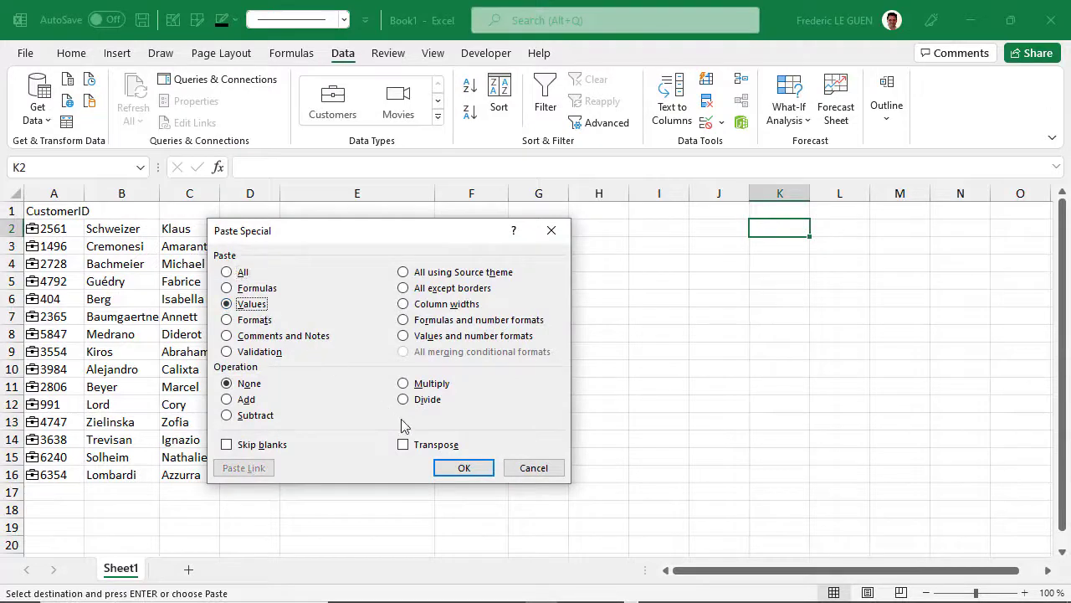
click(456, 467)
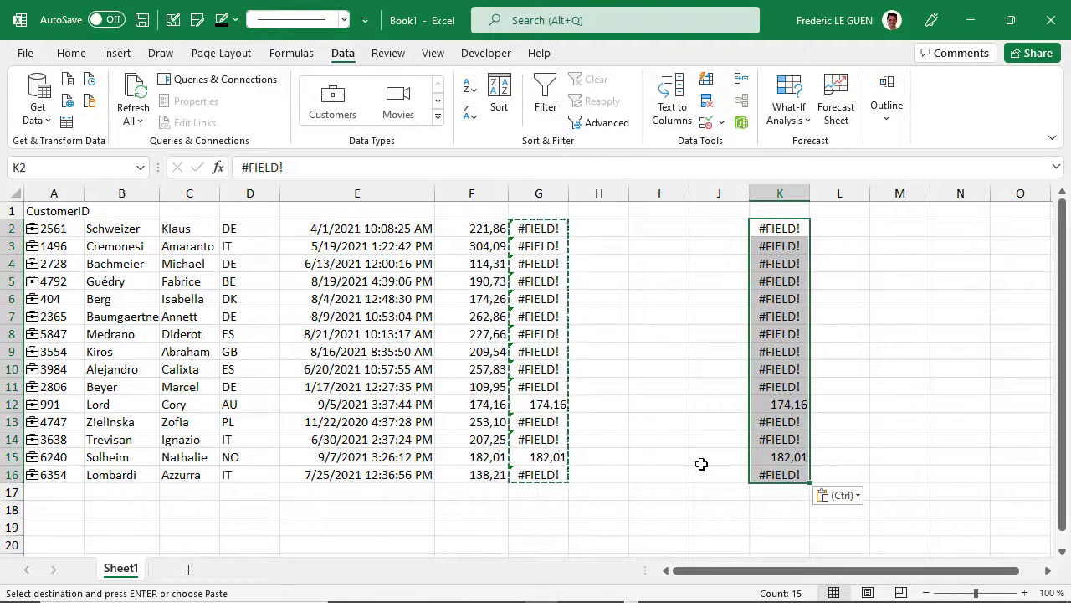
click(138, 94)
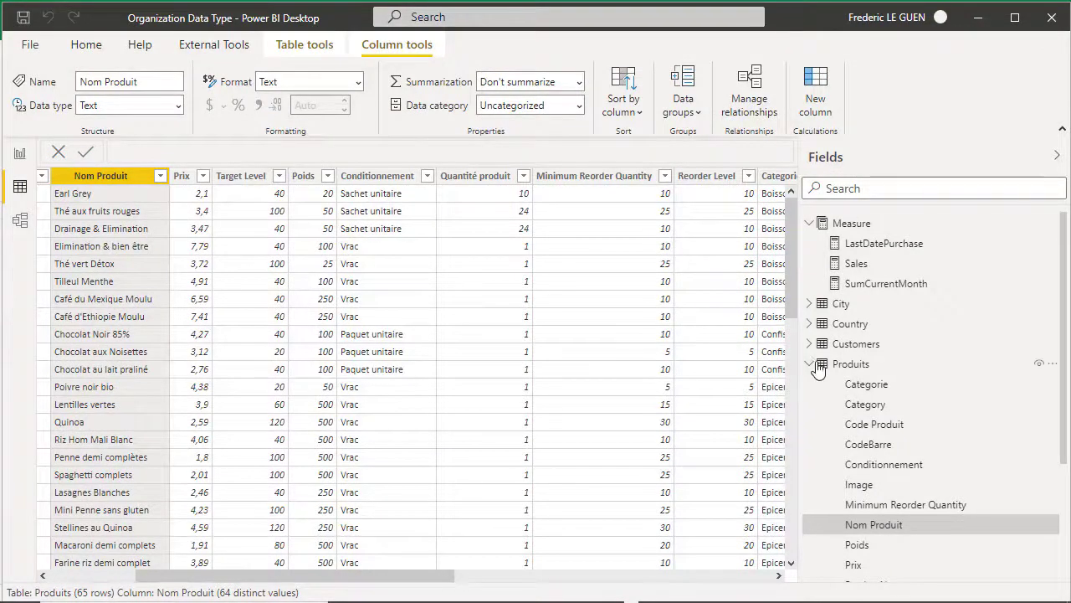
- In Power BI Desktop, set the data category of the Produits table's Image column to Image URL
click(849, 365)
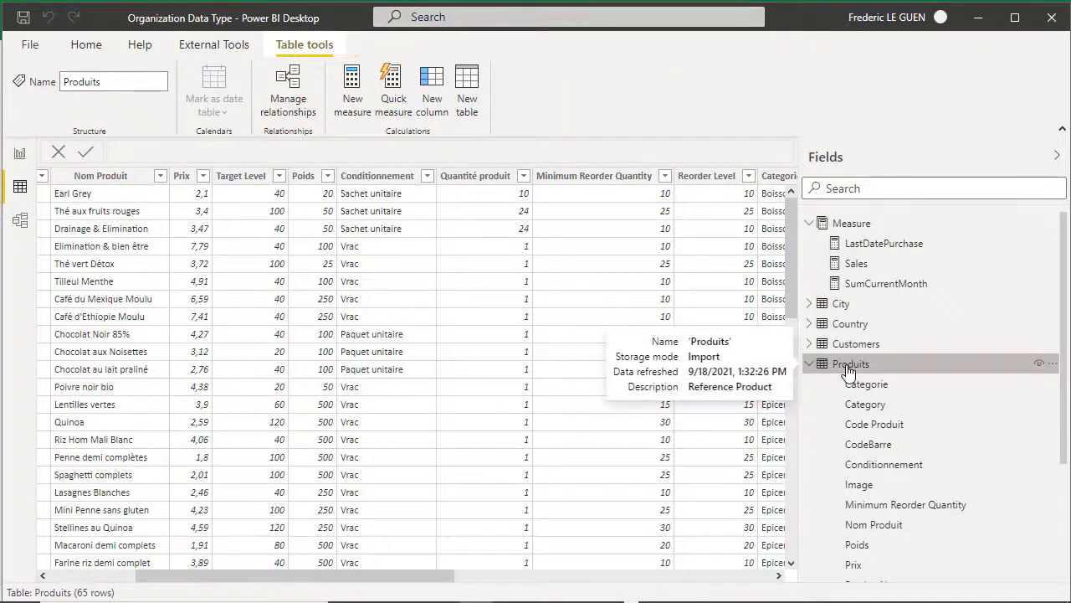
drag(339, 581, 634, 588)
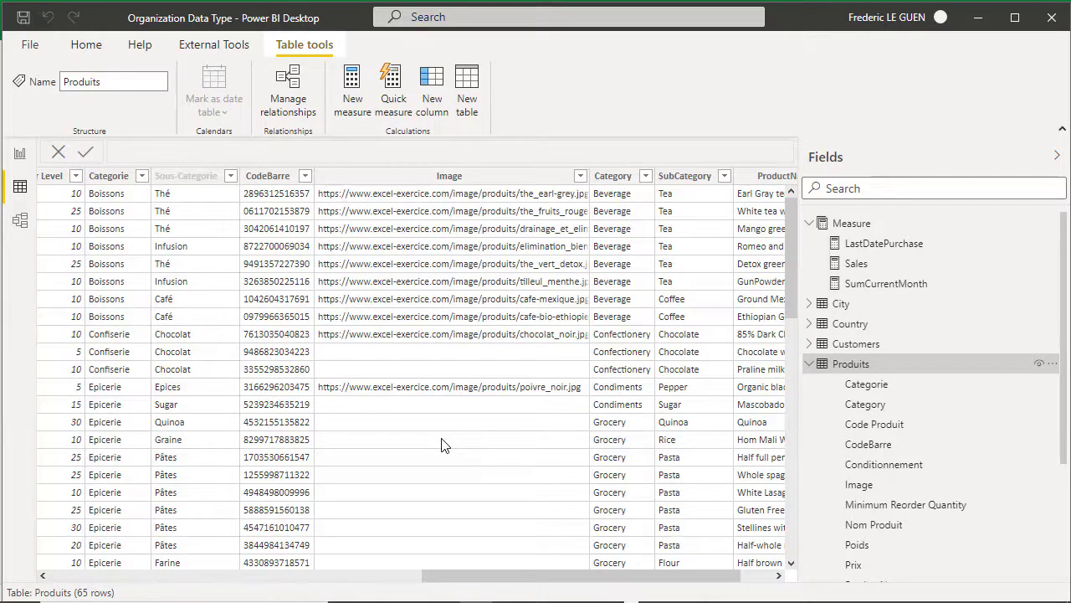
key(alt+Tab)
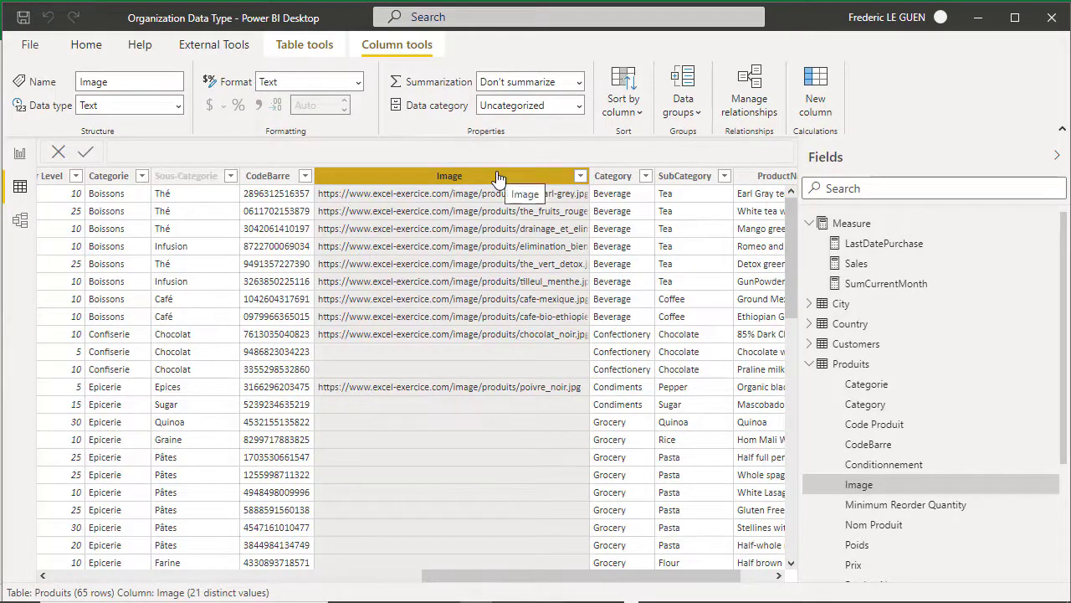
click(581, 103)
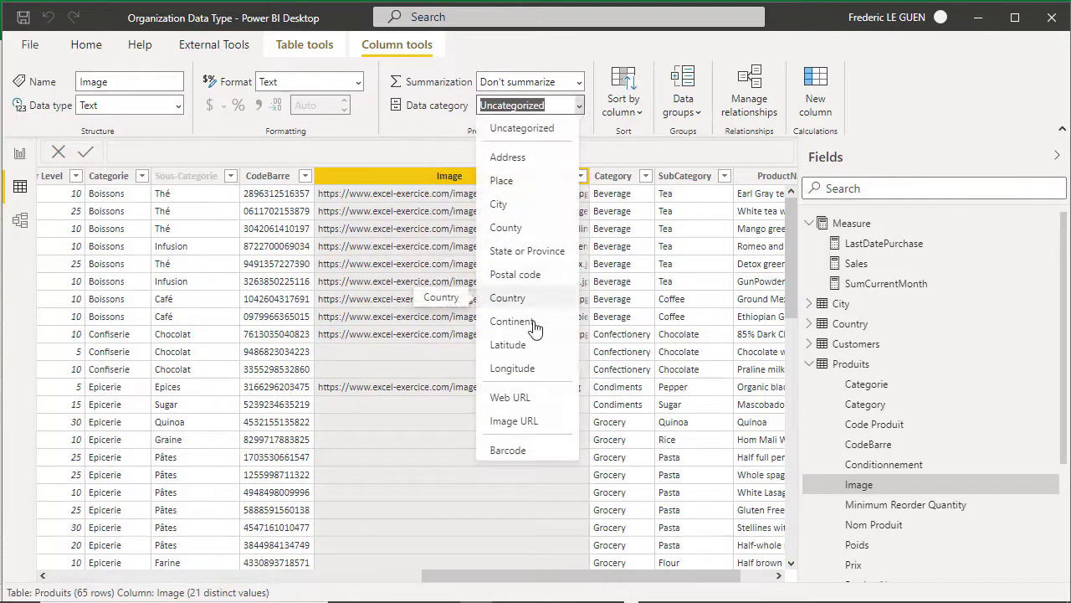
click(533, 423)
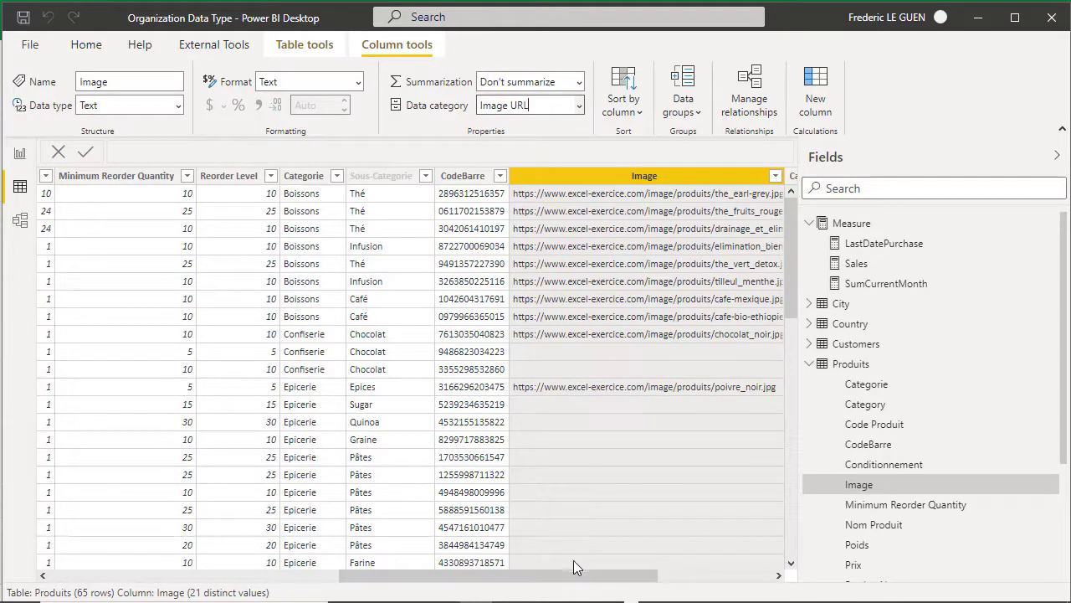
- Hide the Categorie, CodeBarre and Conditionnement fields of the Produits table from report view
drag(572, 574, 283, 576)
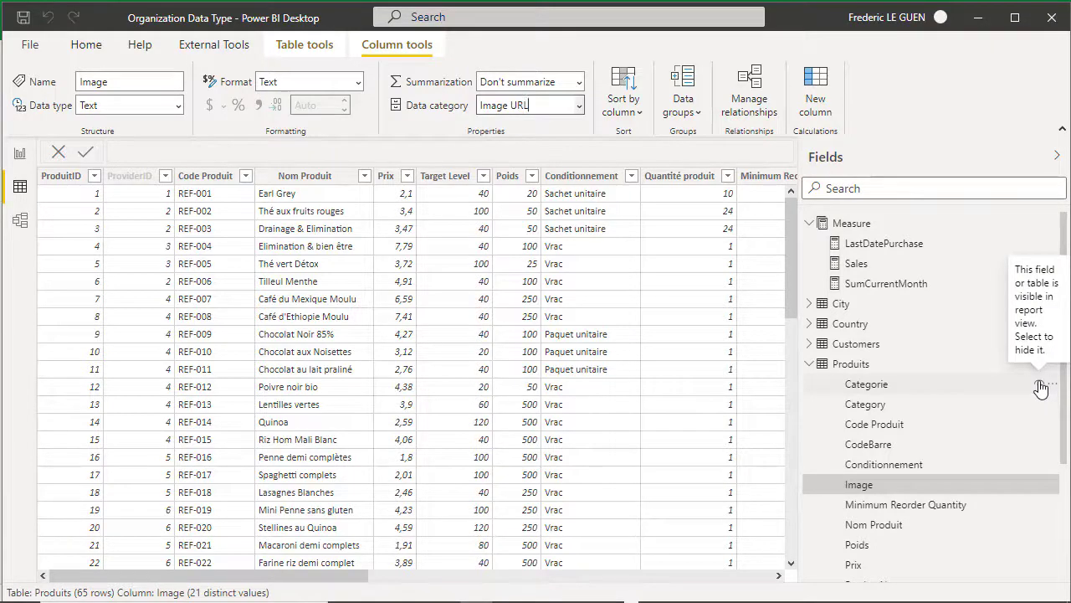
click(1040, 387)
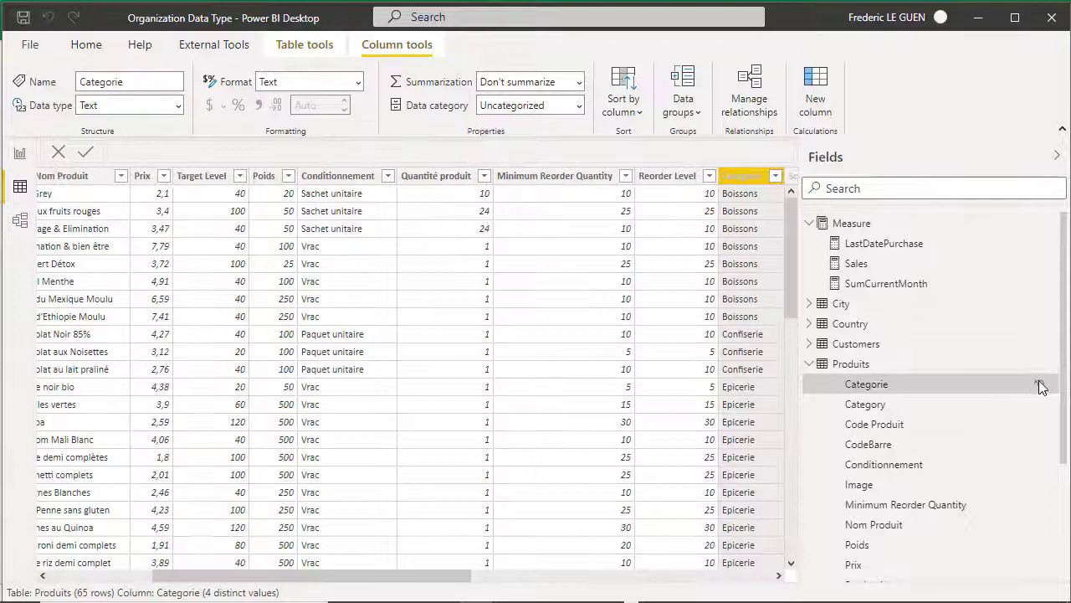
click(1038, 384)
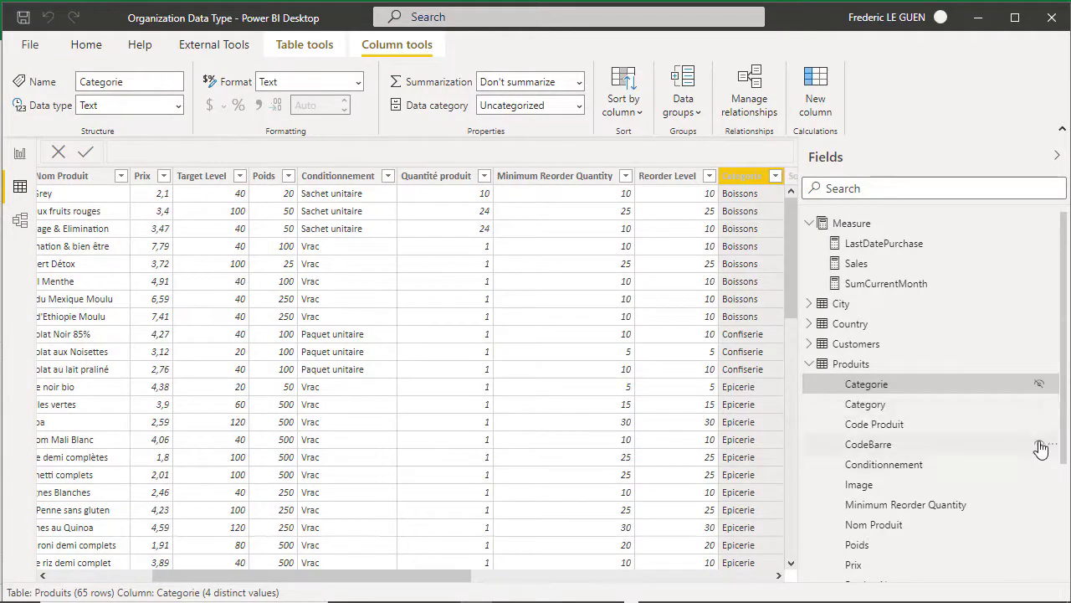
click(1039, 445)
click(1039, 445)
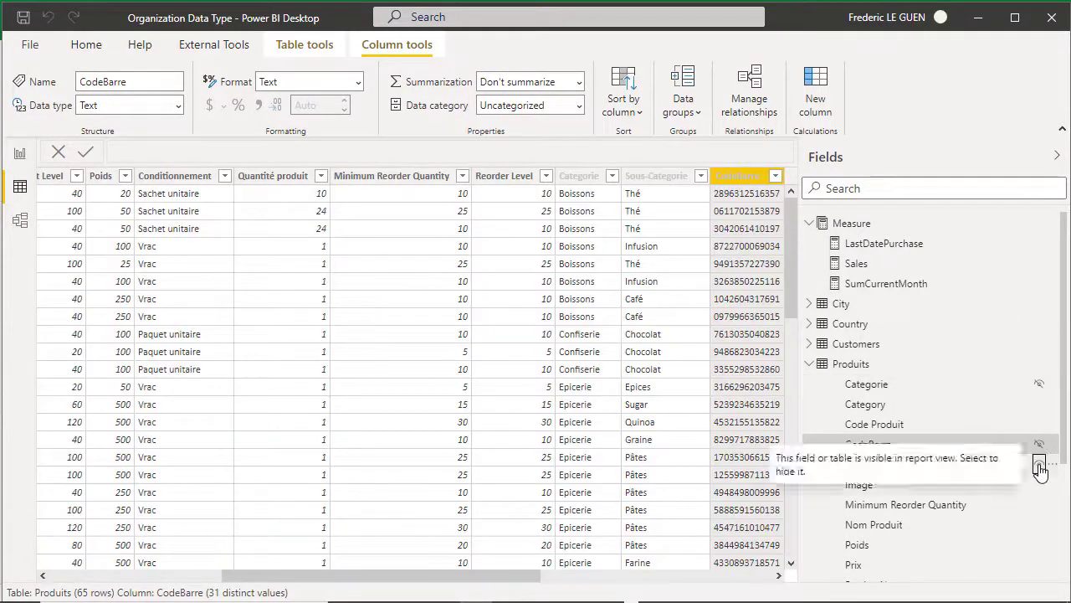
click(1039, 465)
click(1039, 464)
- Make the Sous-Categorie field of the Produits table visible in report view and hide the Nom Produit field
scroll(1042, 500, down, 5)
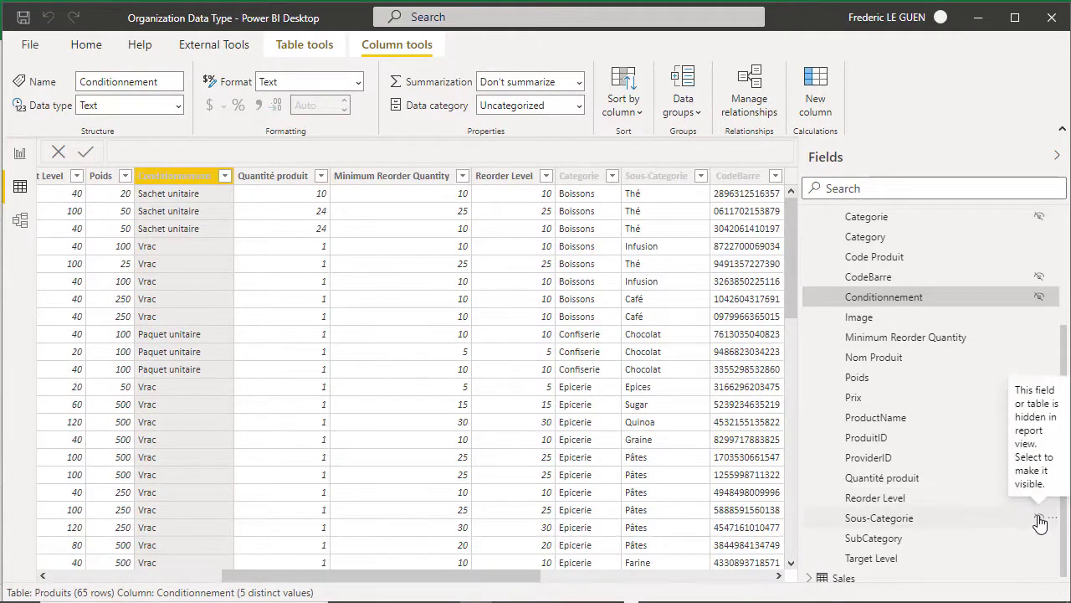
click(1040, 519)
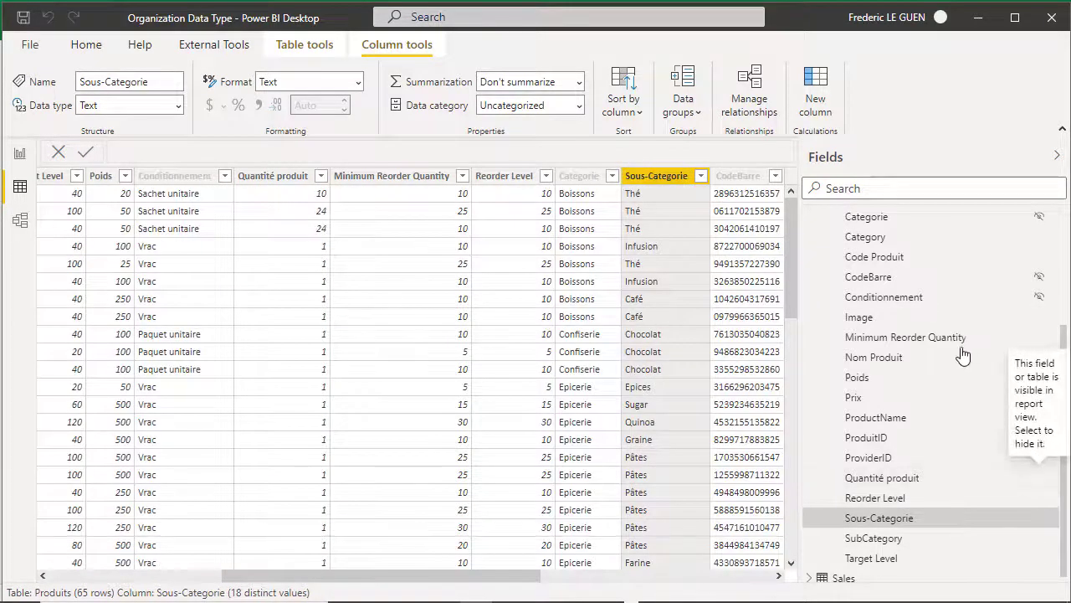
click(1040, 357)
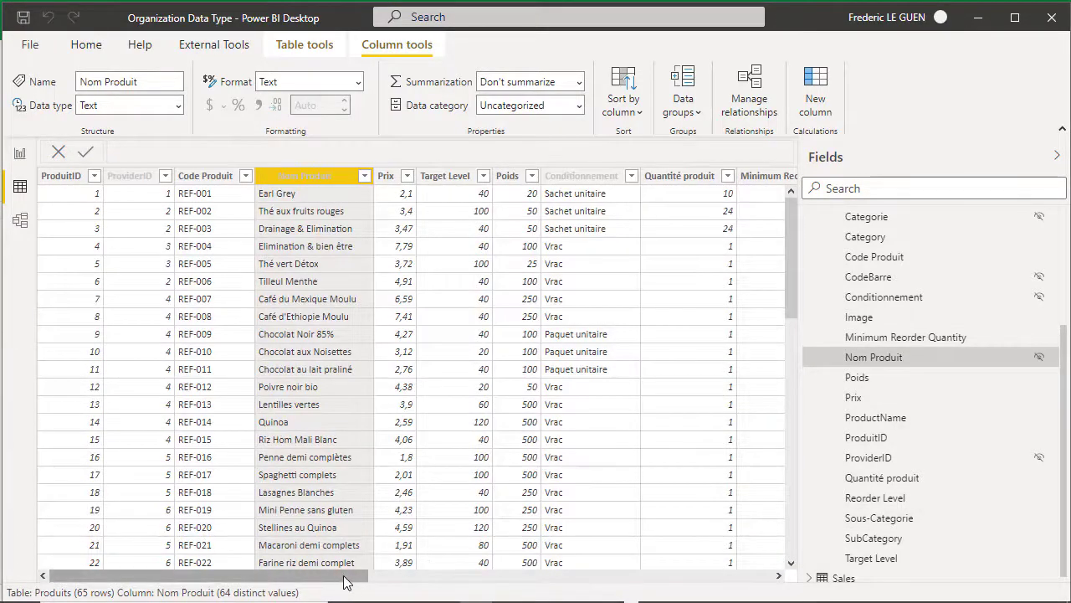
- Add a calculated column to the Produits table with the formula SalesofProduct = [SumCurrentMonth]
drag(346, 577, 770, 584)
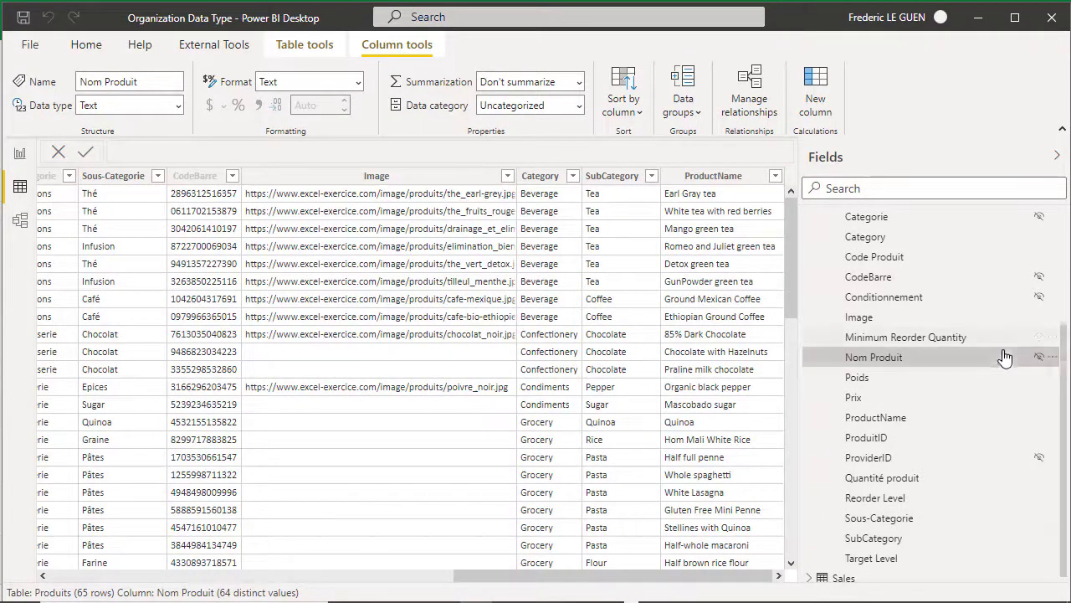
scroll(1005, 357, up, 2)
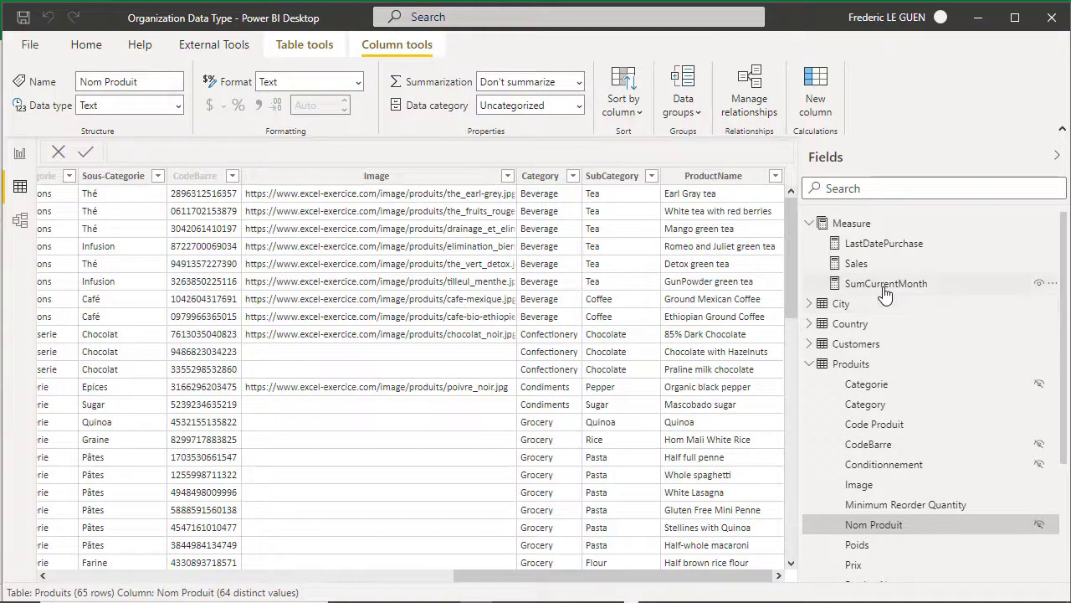
click(819, 96)
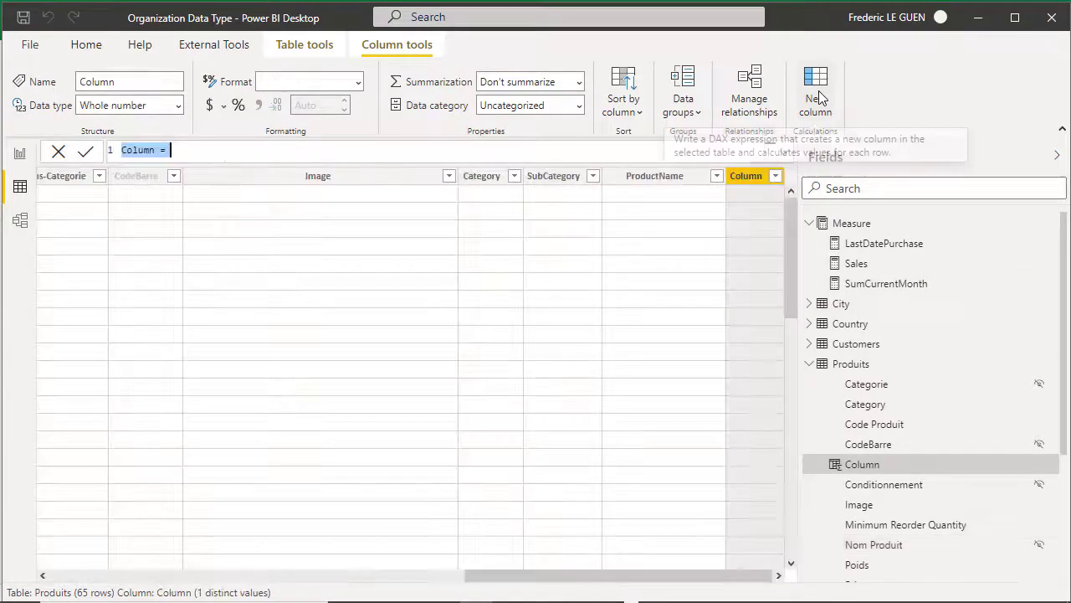
text(Sales)
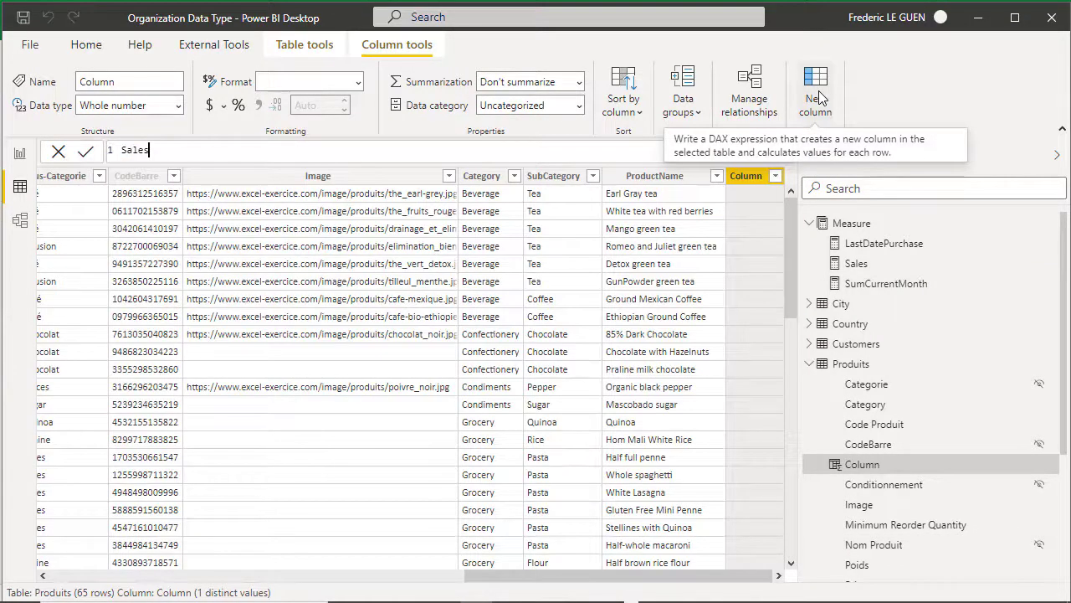
text(ofProduct = [Su)
key(Tab)
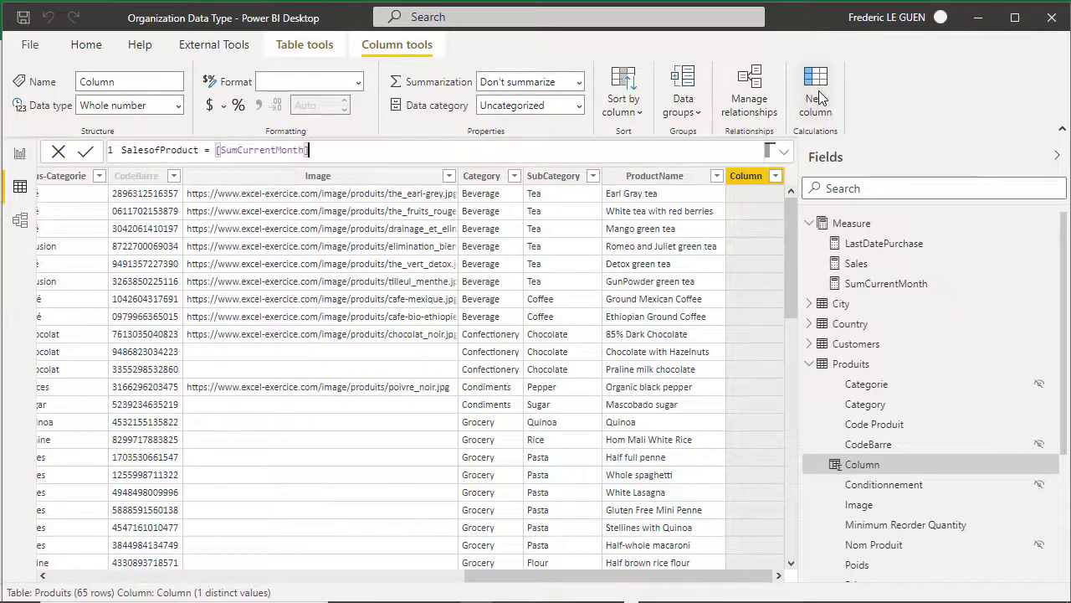
click(87, 153)
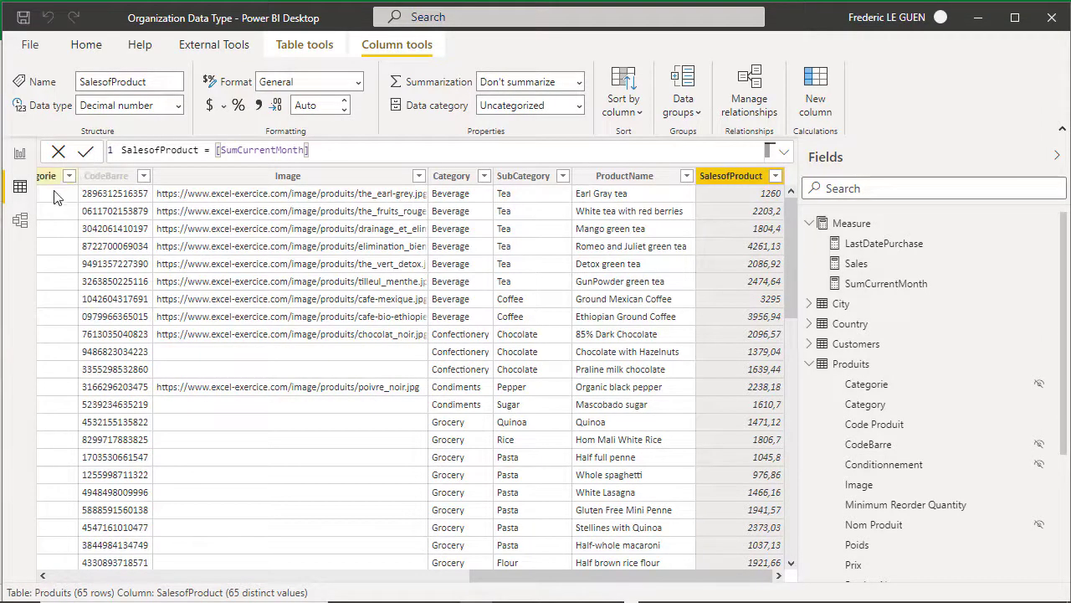
- Set the Produits table as a featured table with Code Produit as row label and key column, and refresh the calculated columns
click(20, 222)
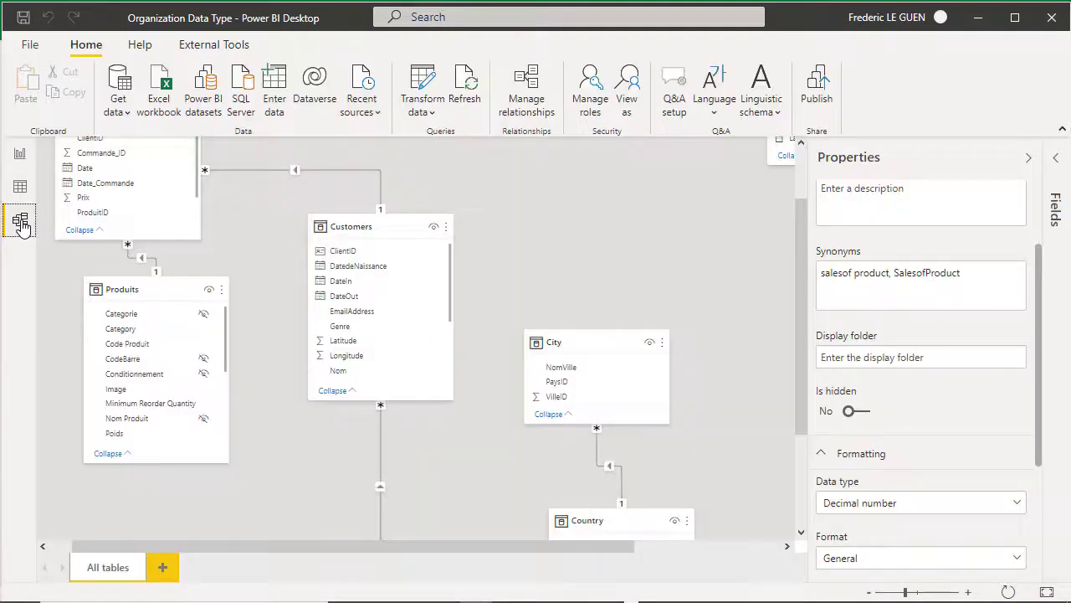
click(157, 289)
scroll(984, 420, down, 2)
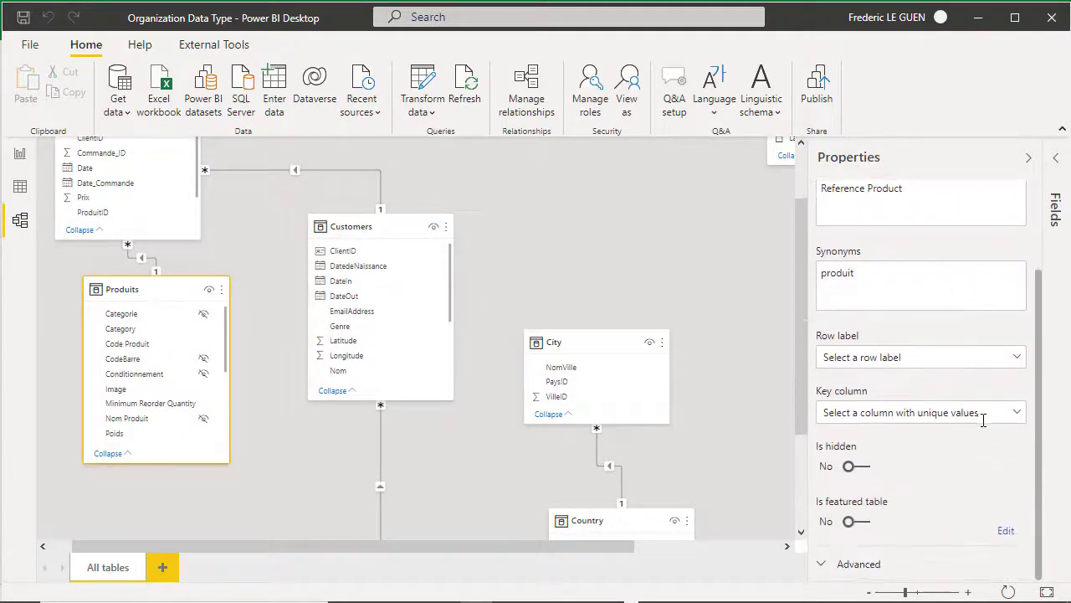
click(850, 522)
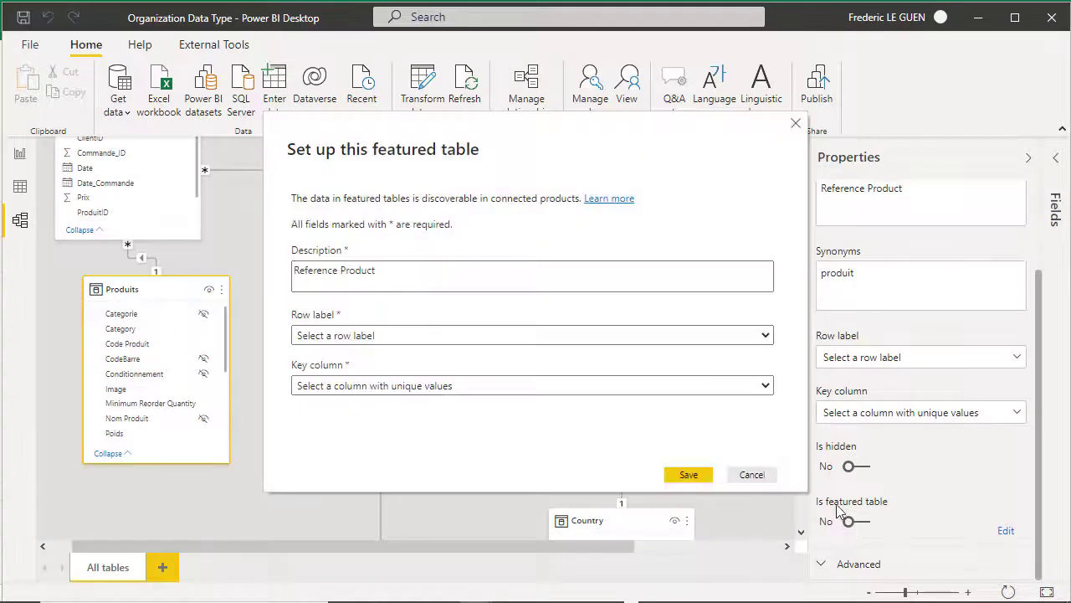
click(339, 336)
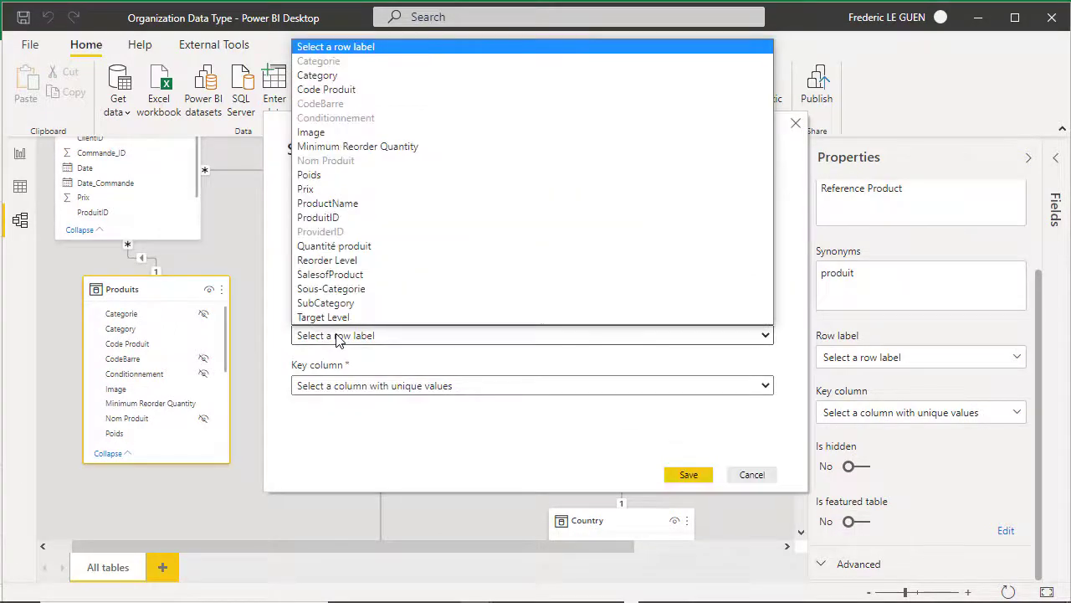
click(372, 89)
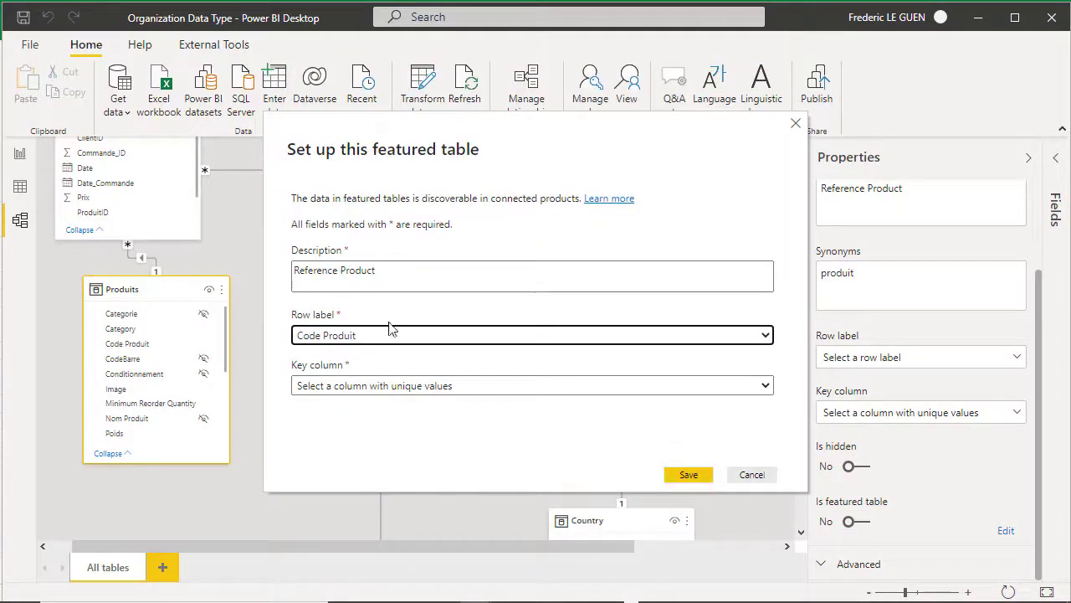
click(382, 388)
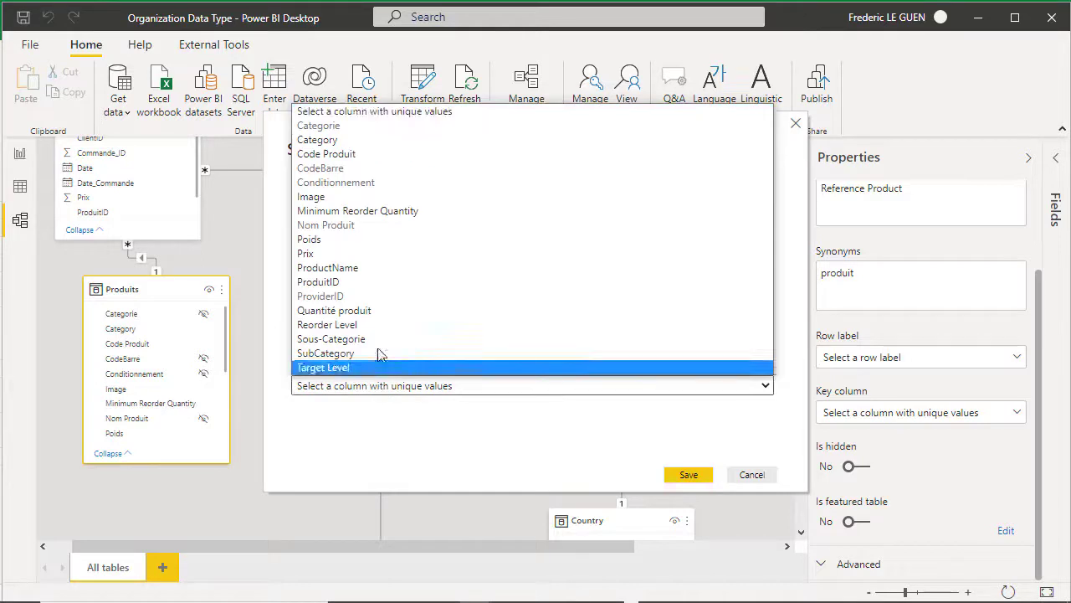
click(351, 154)
click(690, 476)
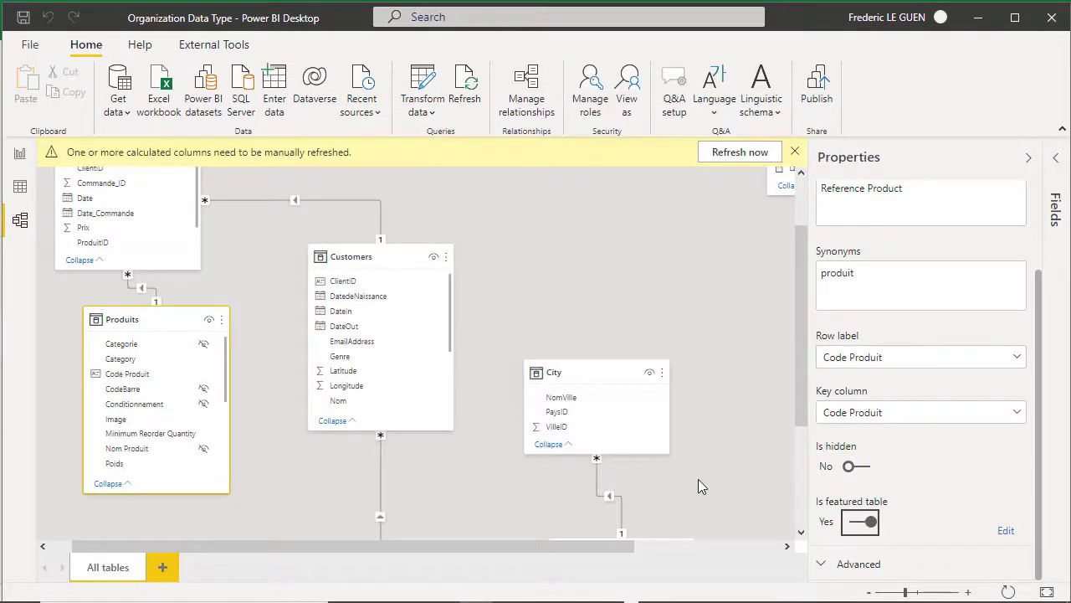
click(751, 159)
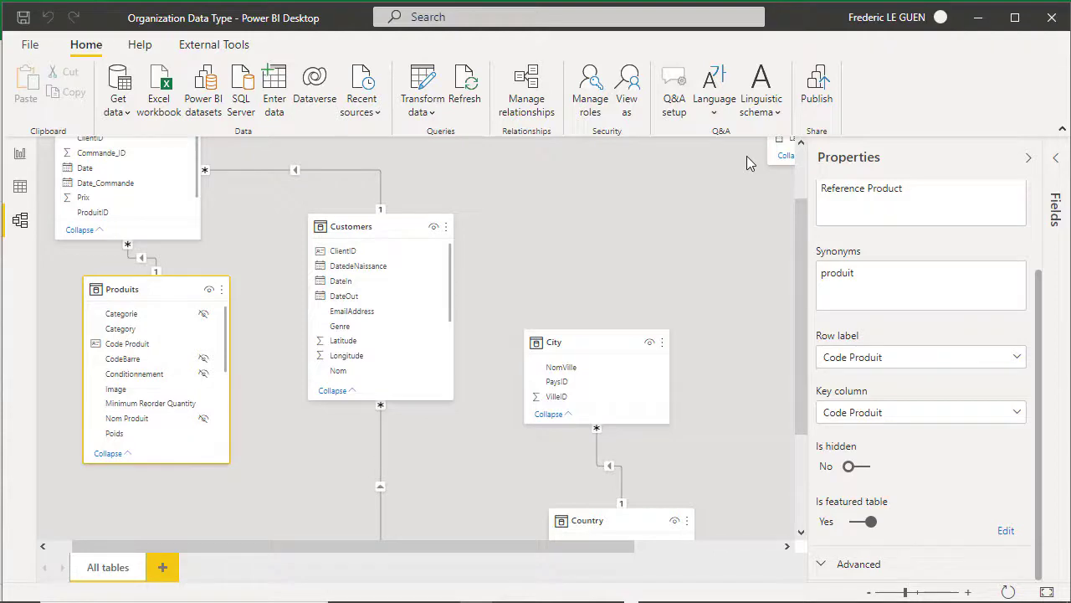
- Save the report and publish it to My workspace
click(20, 186)
drag(513, 573, 114, 576)
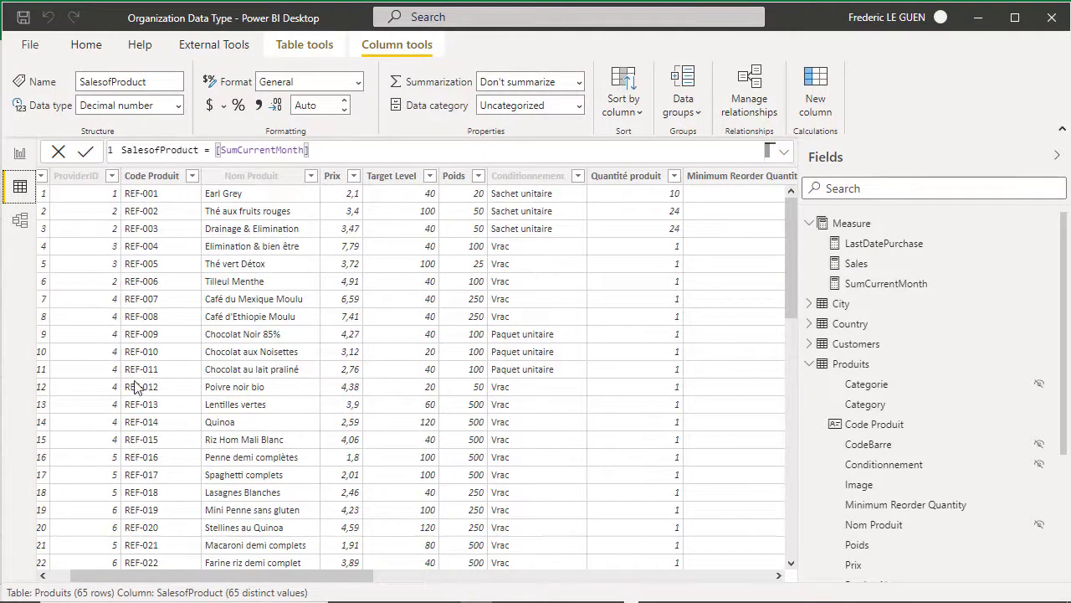
click(28, 27)
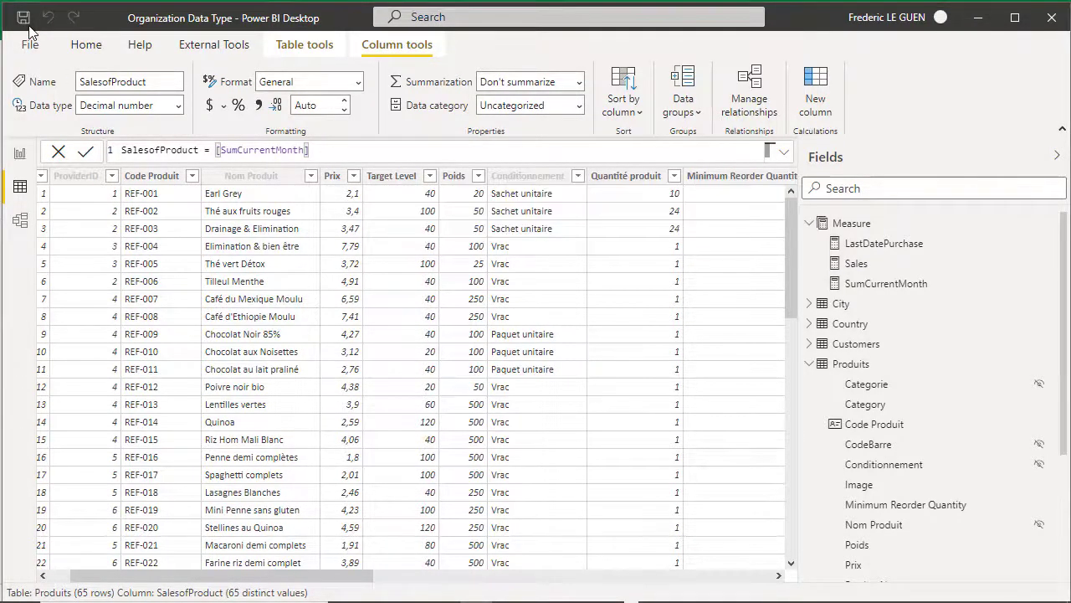
click(85, 44)
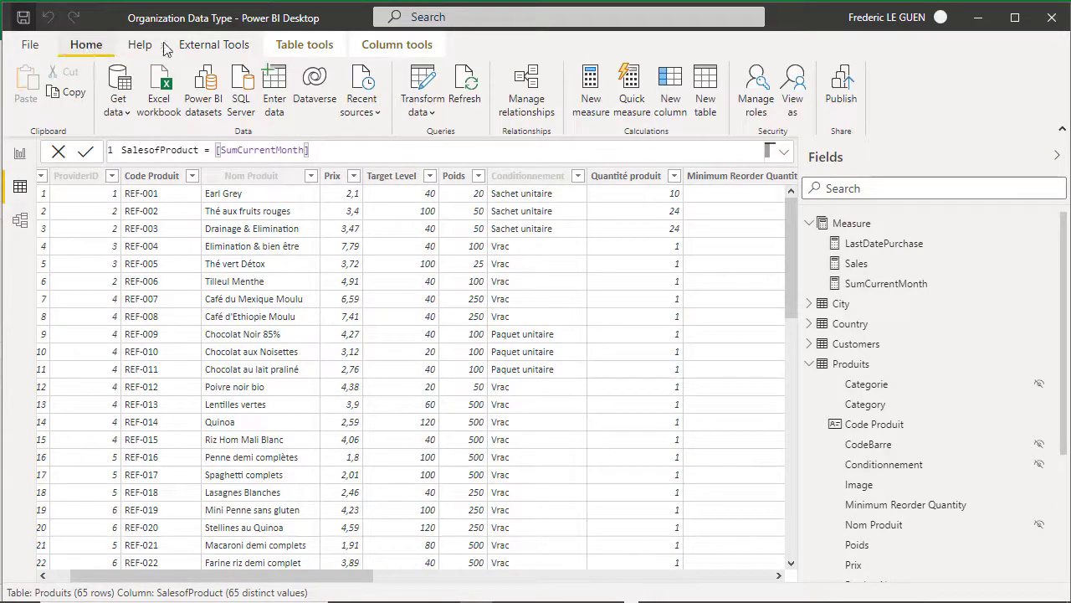
click(842, 85)
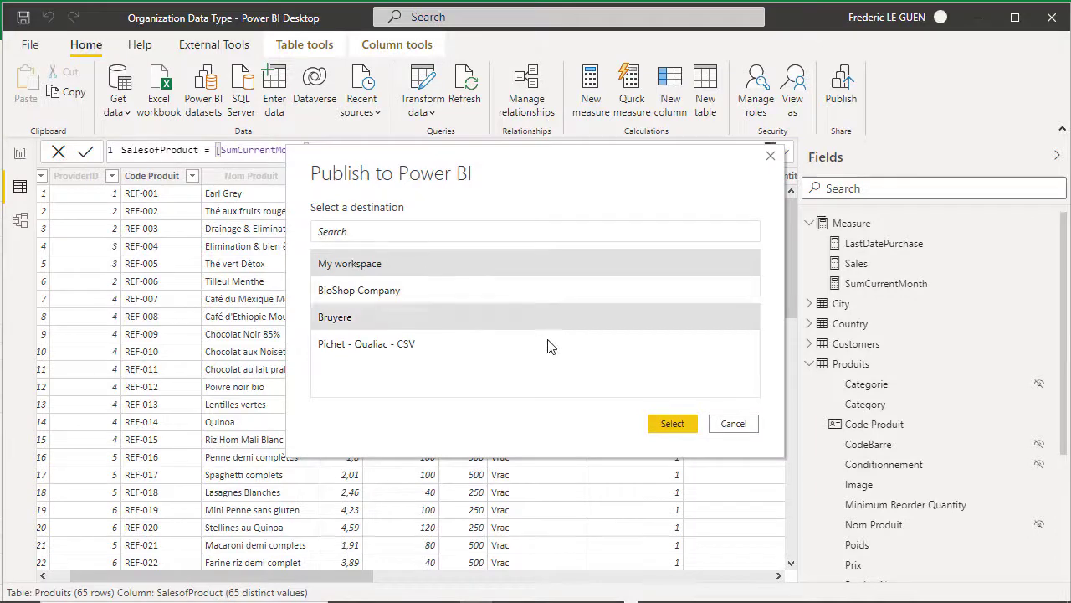
click(655, 424)
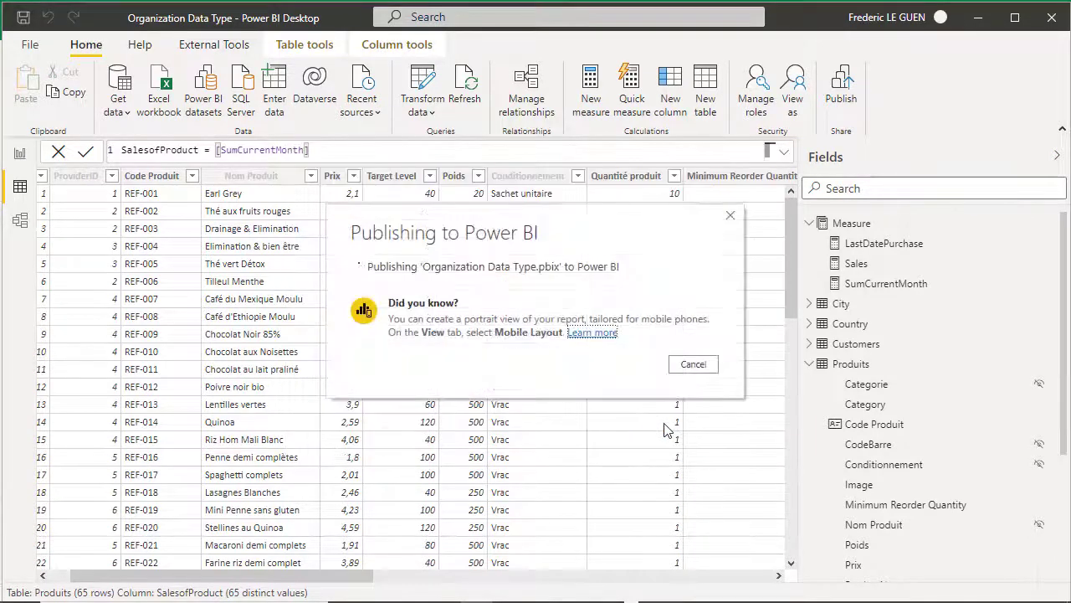
click(624, 408)
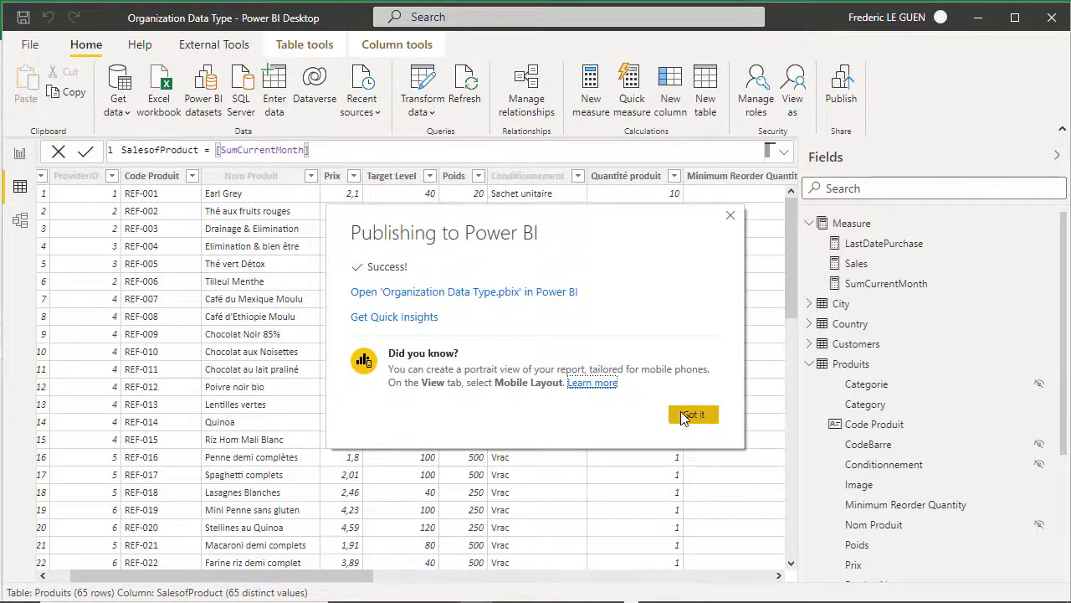
click(680, 416)
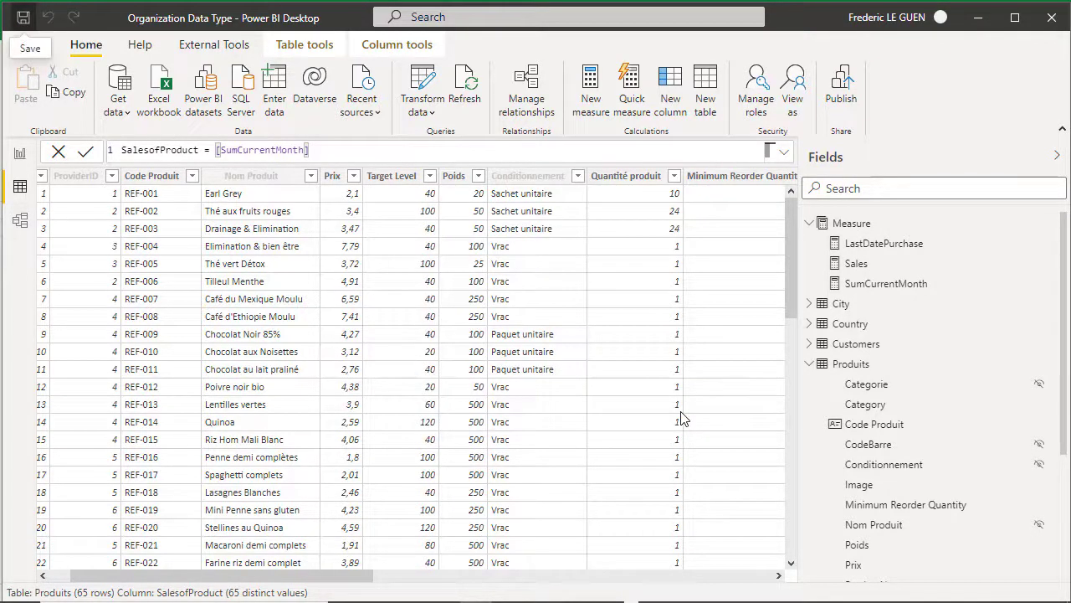
- Switch to Excel, add a new sheet, and enter the heading Ref Product in A1 and REF-001 in A2
key(alt+Tab)
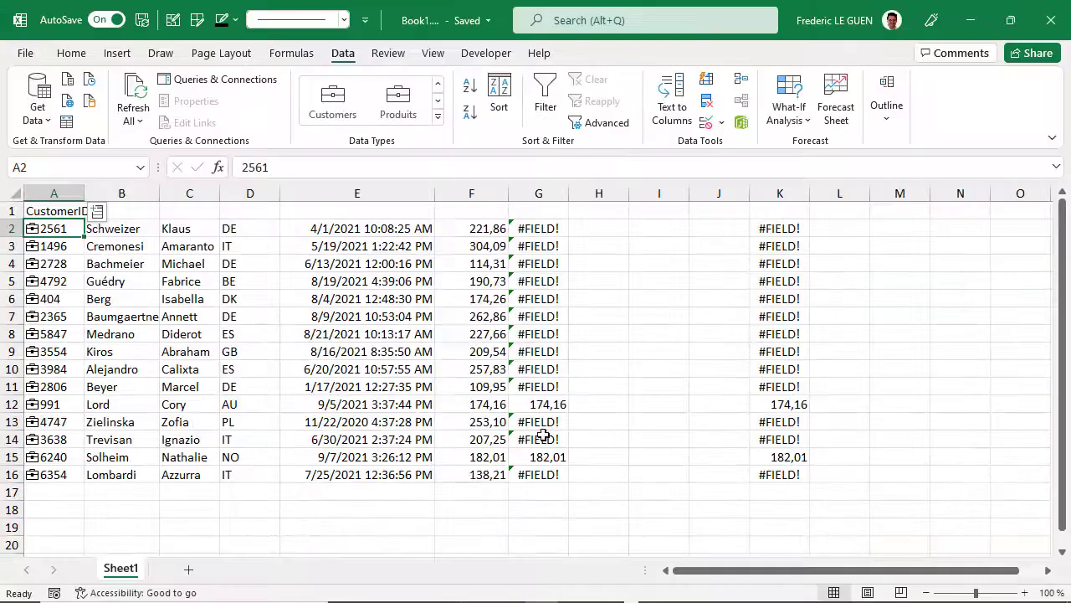
click(187, 570)
text(Ref Product)
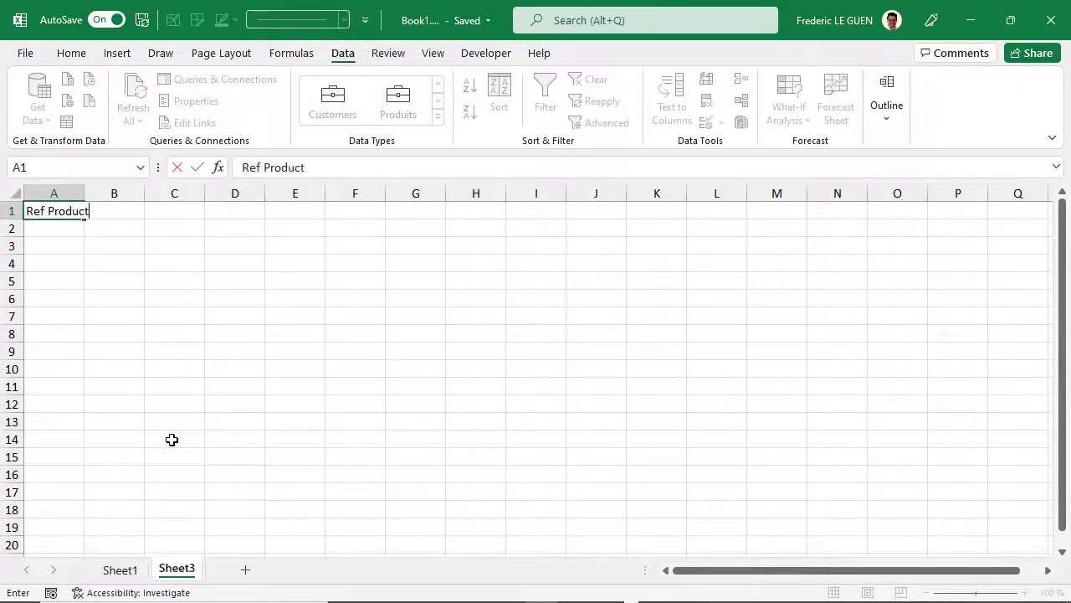
key(Return)
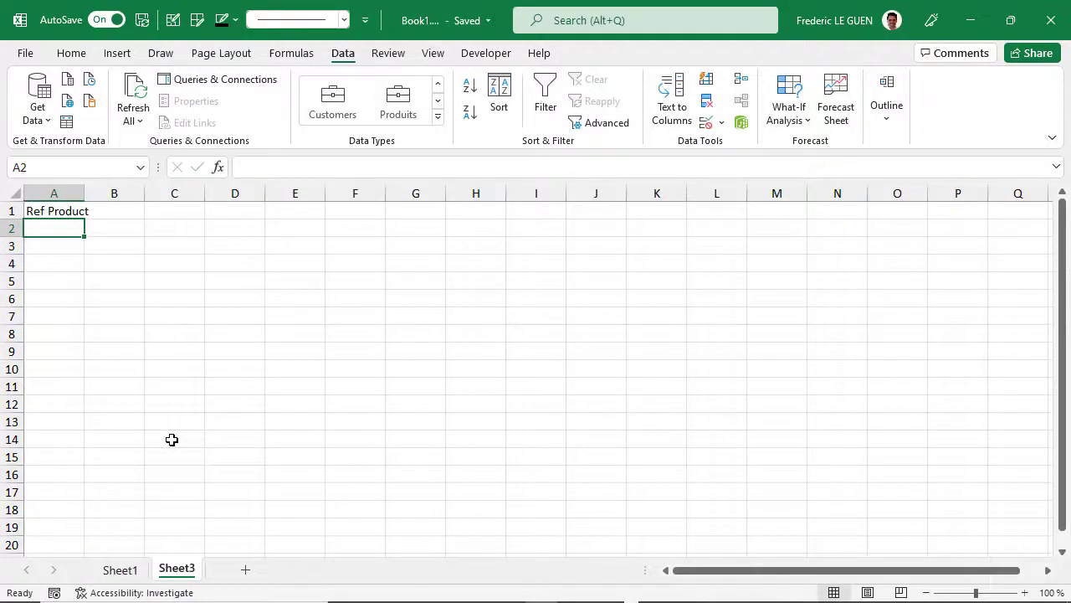
text(REF-001)
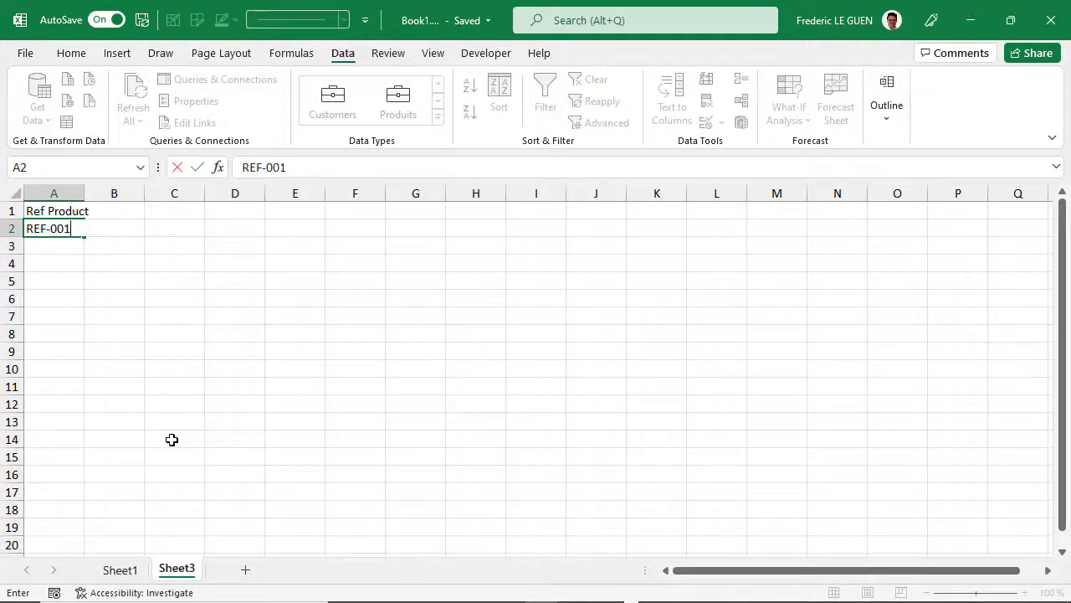
key(Return)
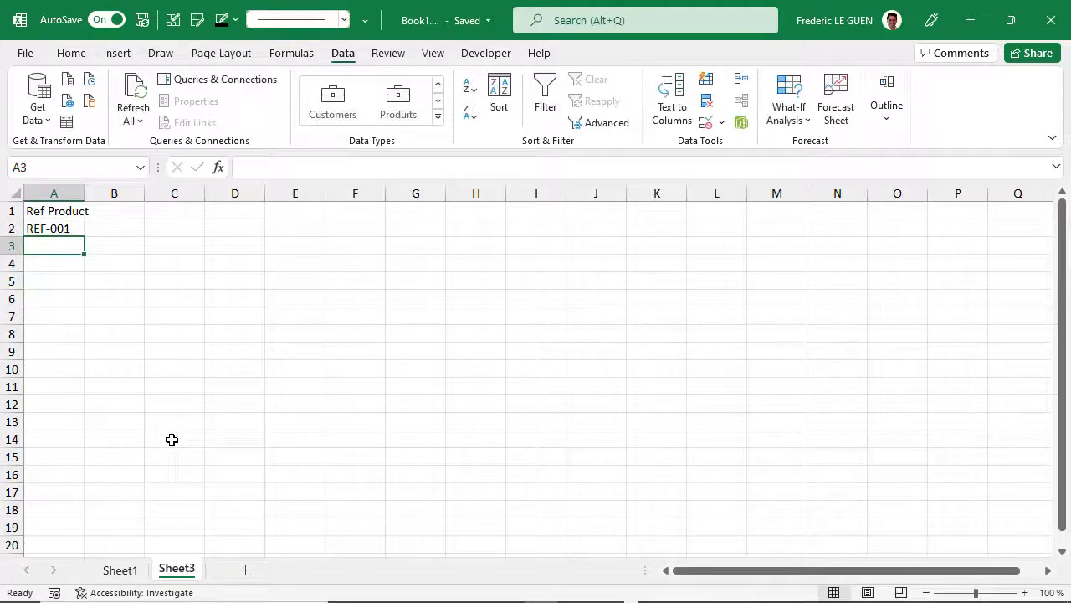
- Fill the reference codes down to REF-015 in A16 and convert A2:A16 to the Produits data type
click(72, 231)
drag(84, 237, 95, 477)
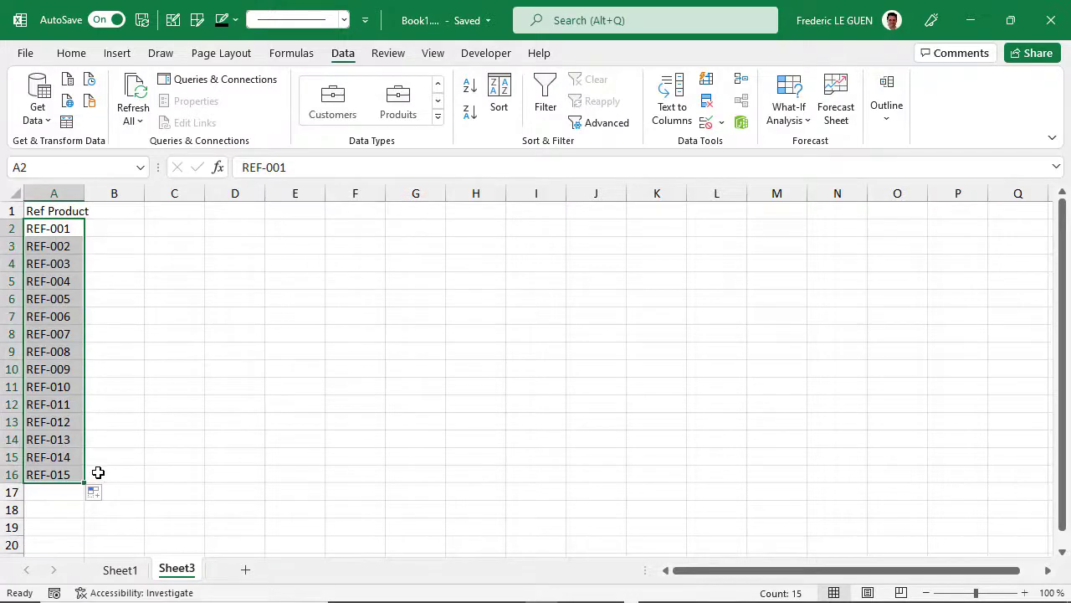
click(437, 121)
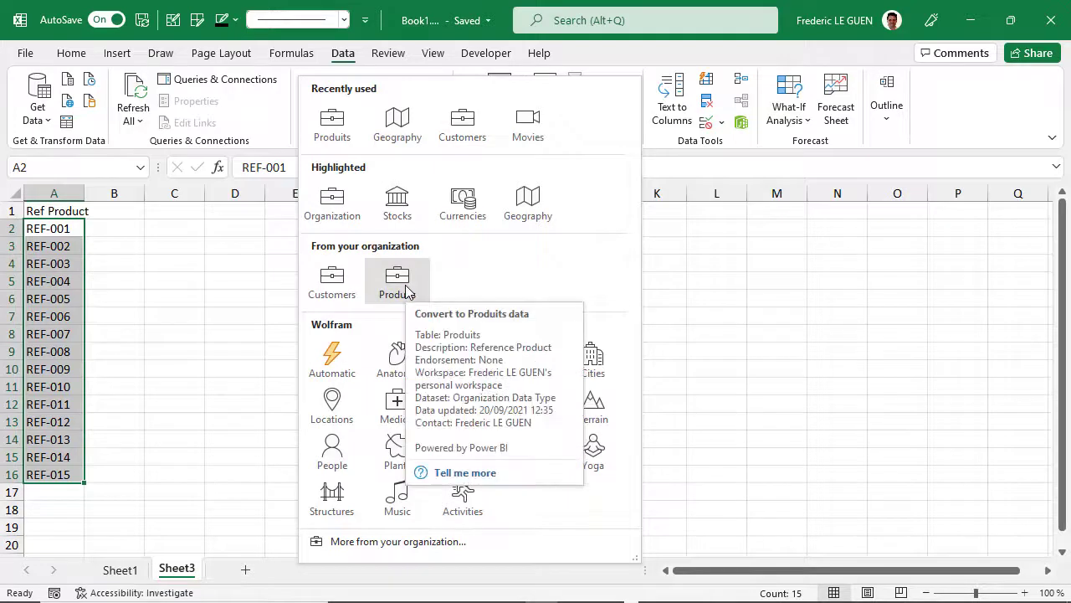
click(398, 284)
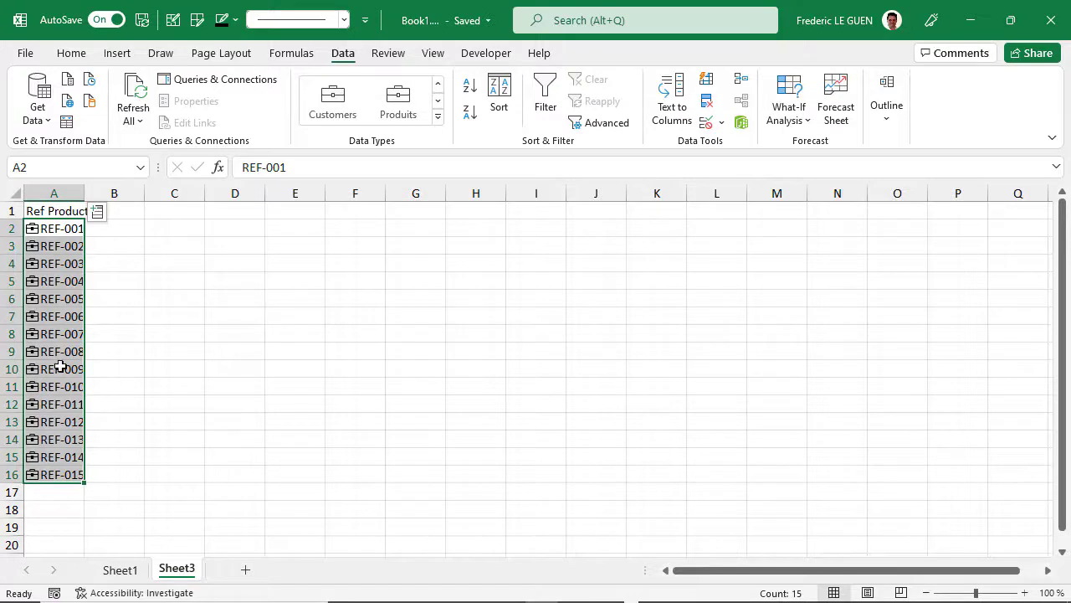
- Extract the Category, SubCategory, ProductName and SalesofProduct fields of the product references into columns B to E
click(98, 214)
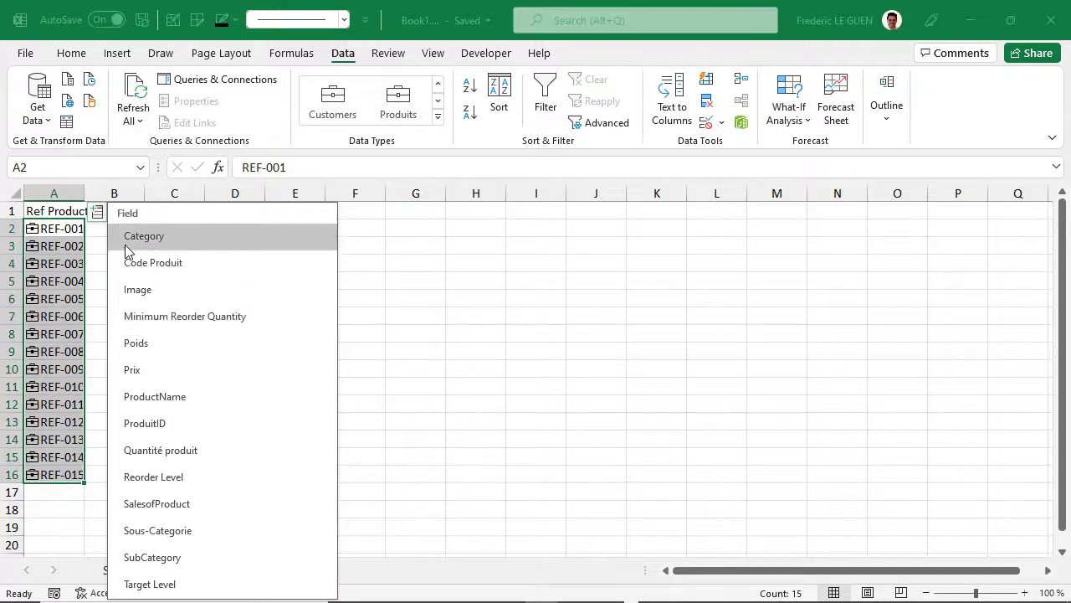
click(127, 243)
click(98, 211)
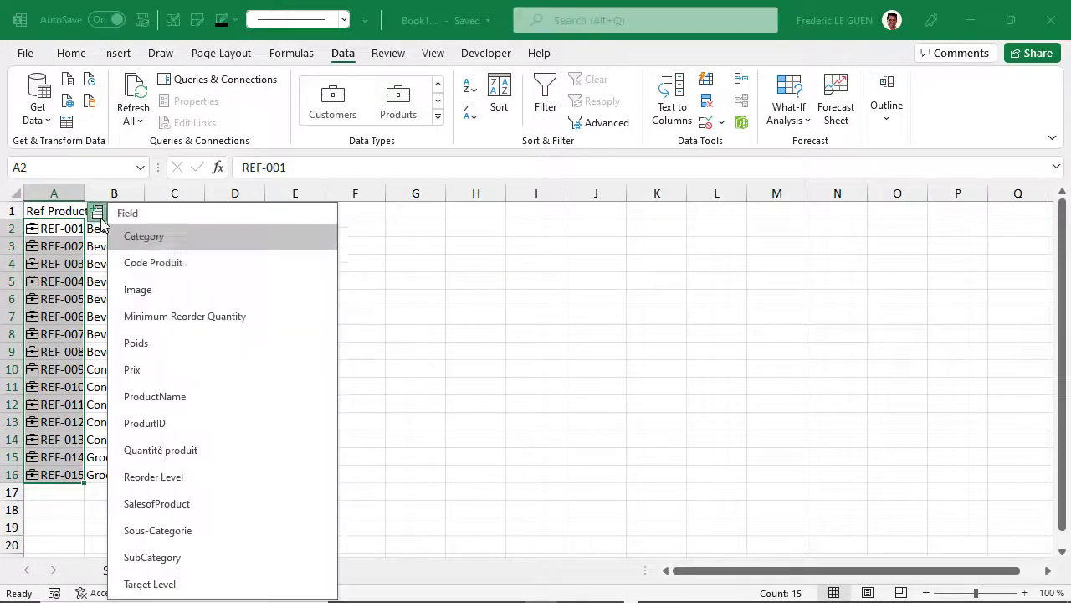
click(179, 557)
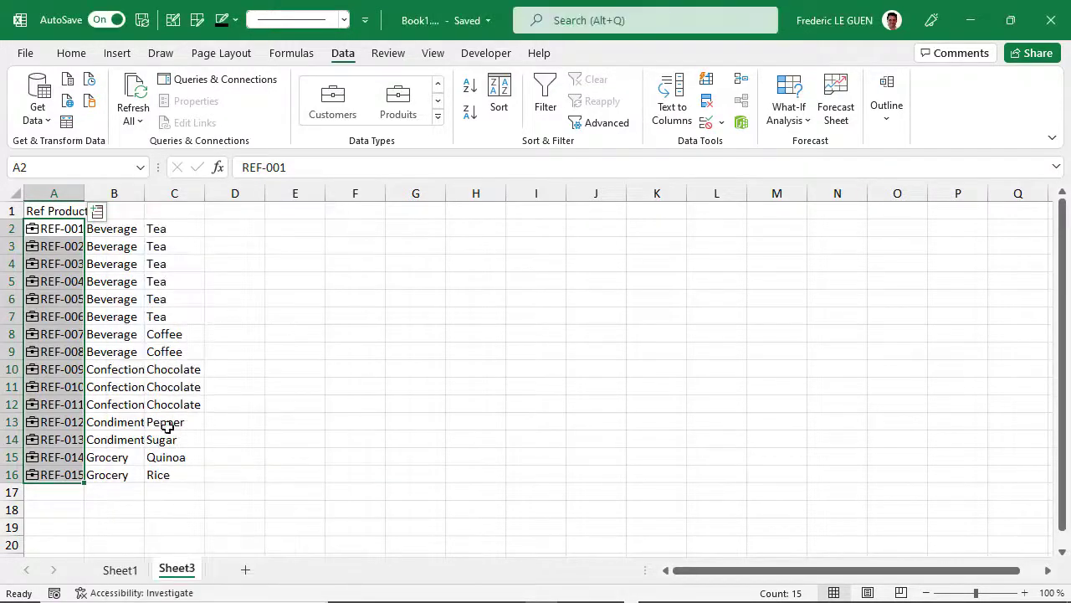
click(97, 211)
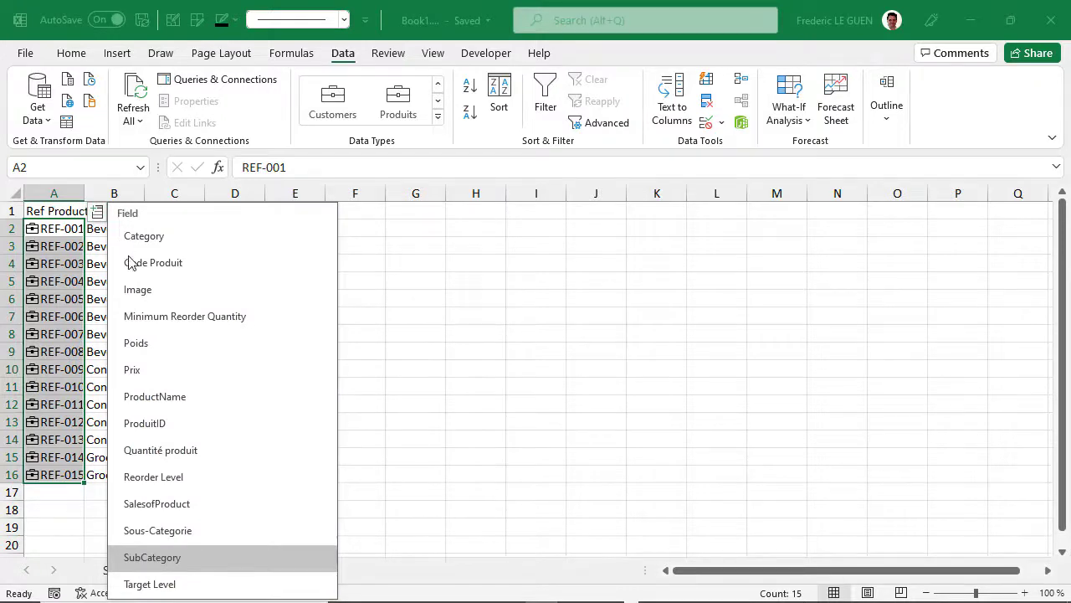
click(160, 397)
click(97, 212)
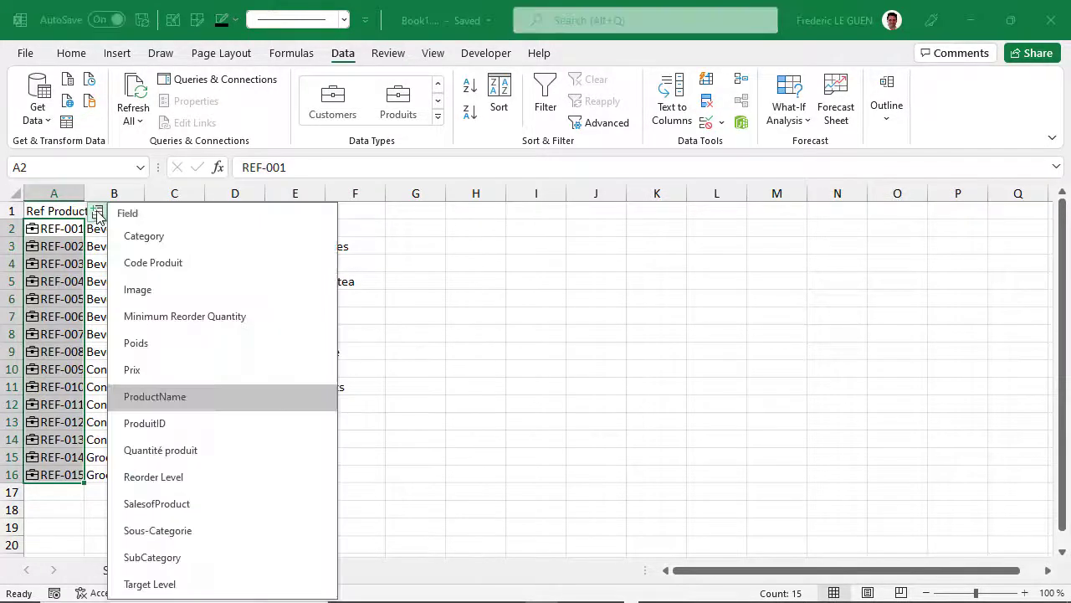
click(166, 507)
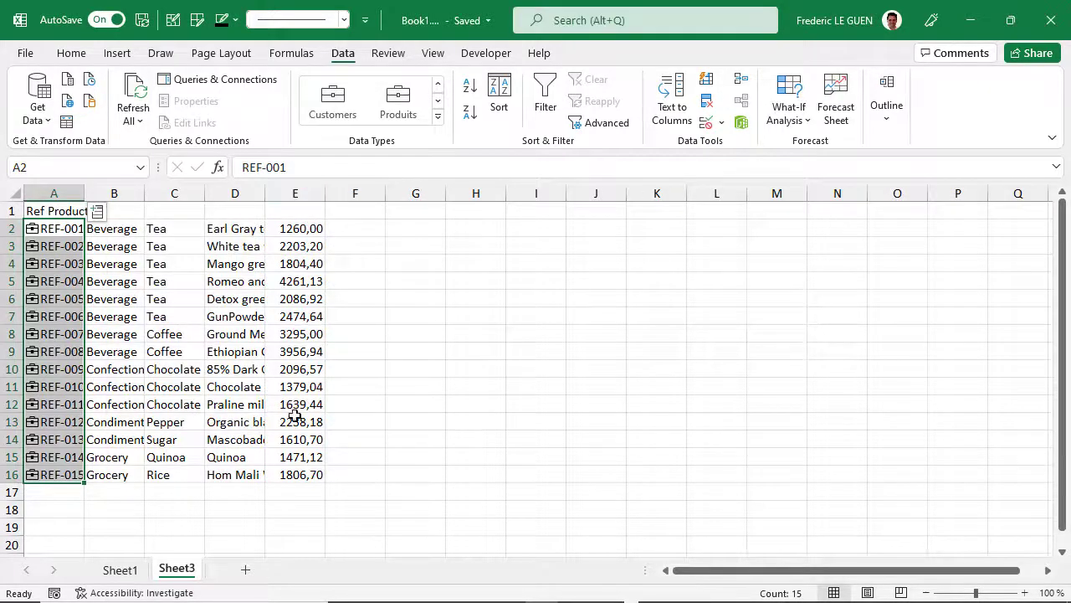
- Extract the Image field of the product references into column F and widen that column
click(99, 216)
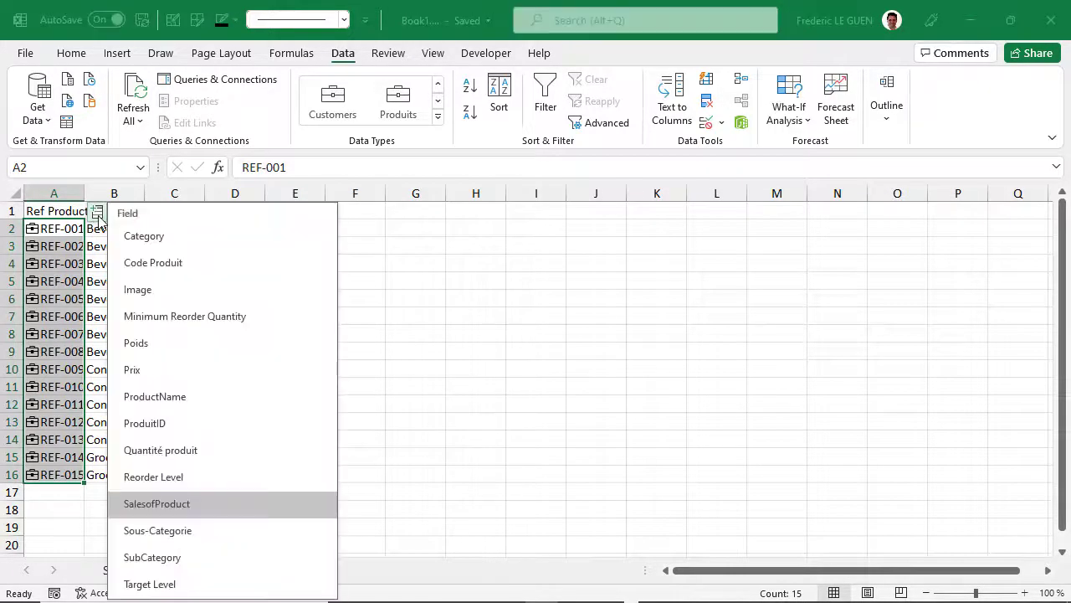
click(151, 290)
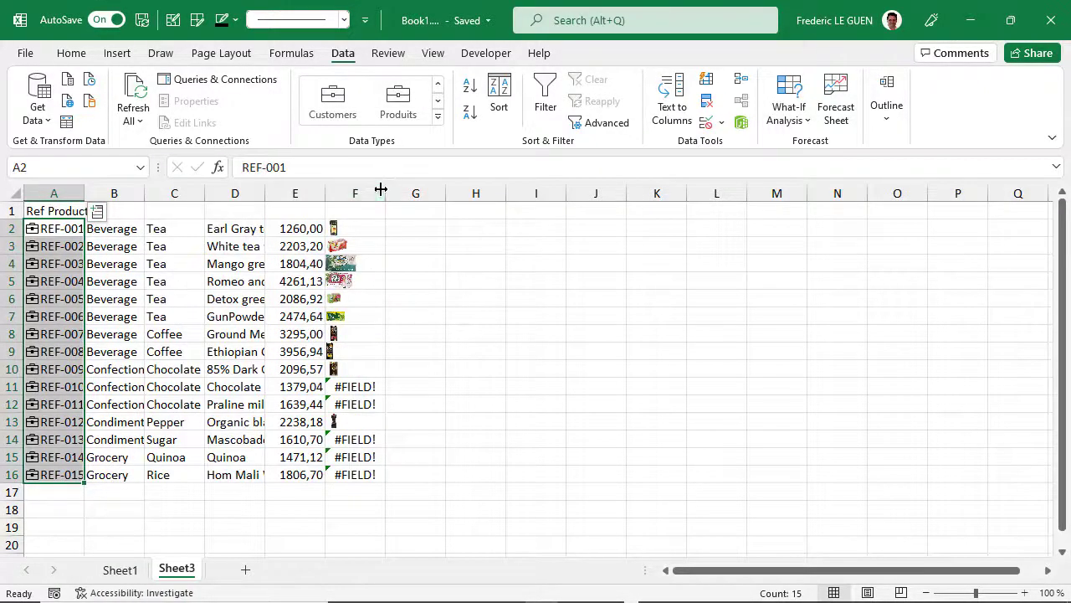
drag(385, 193, 416, 193)
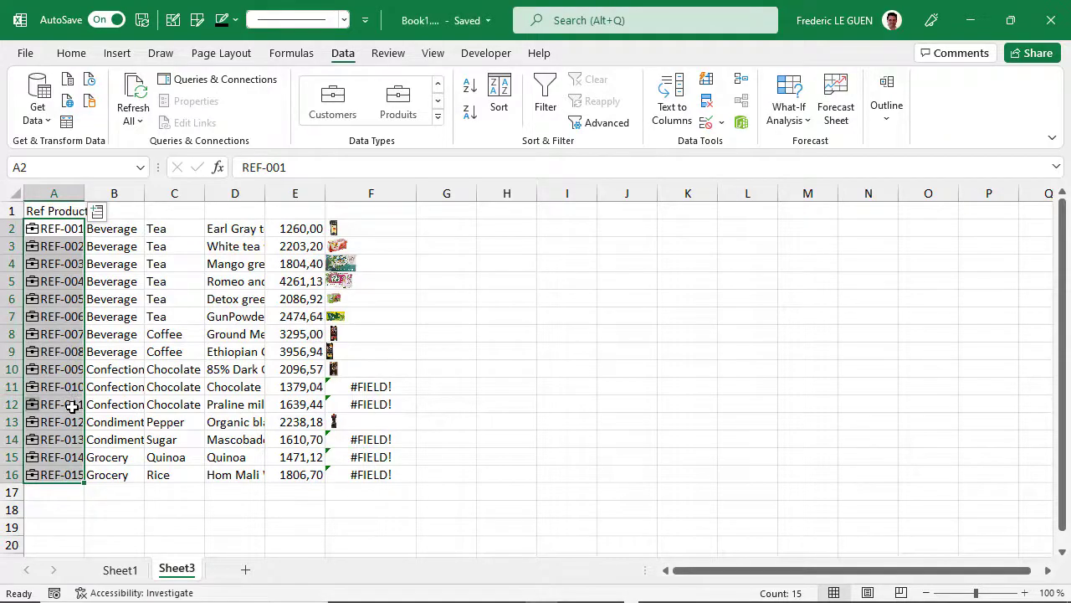
- Switch to Power BI Desktop and examine the image URLs in the Produits table's Image column
key(alt+Tab)
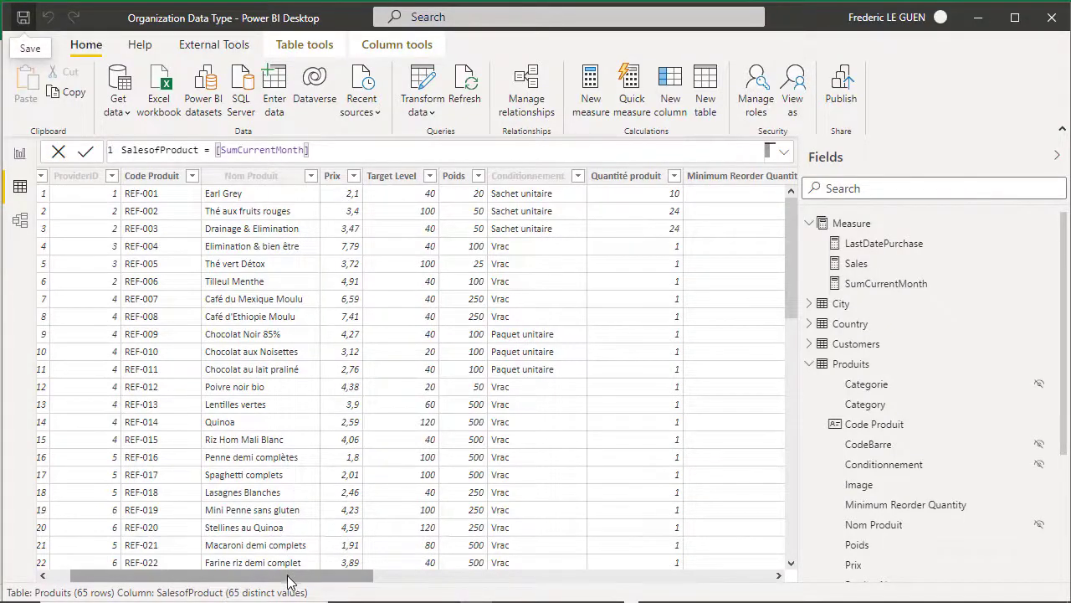
drag(310, 580, 599, 584)
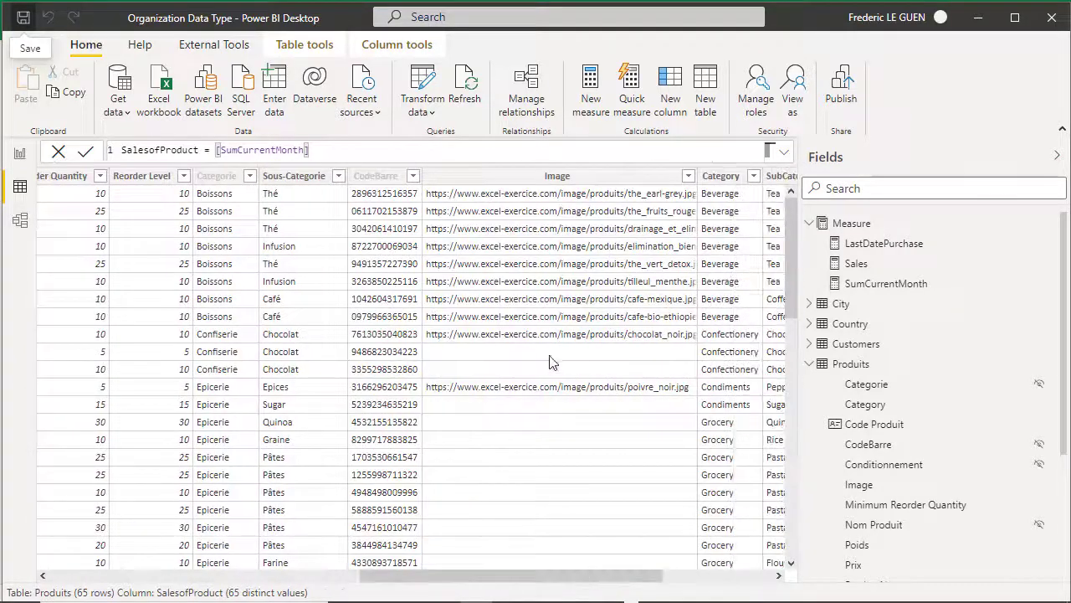